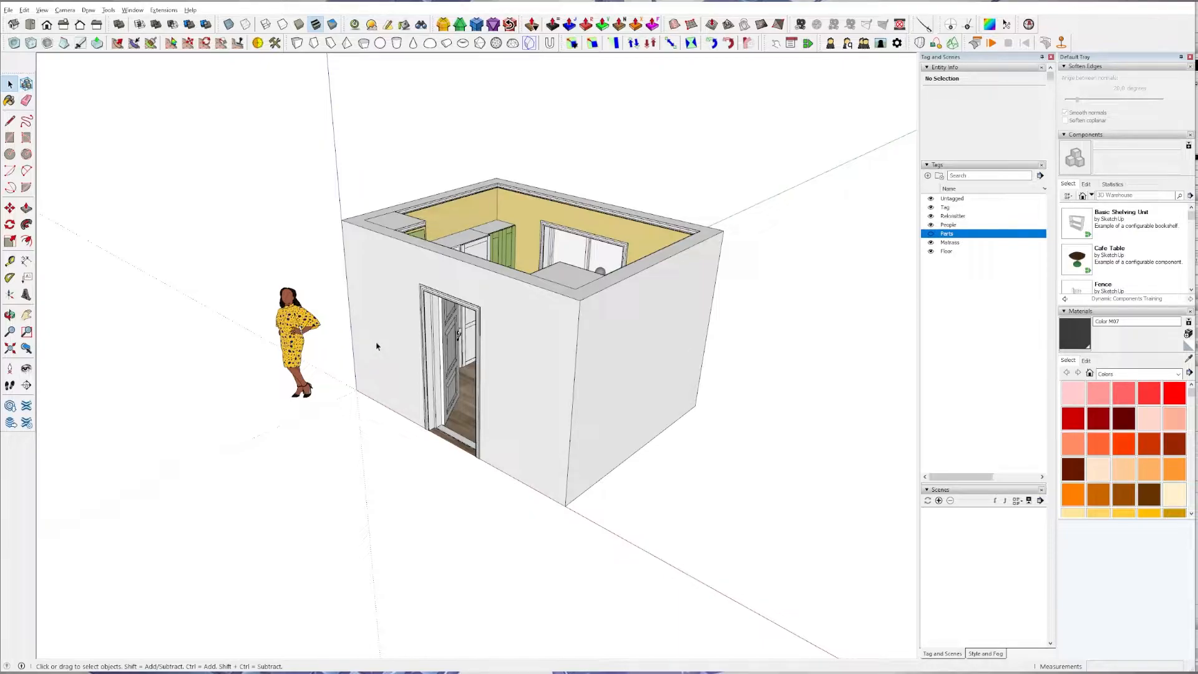
# Examine the room model from outside and the loft bed with the two grey figures inside.
pyautogui.moveTo(422, 312); pyautogui.dragTo(642, 292, button='middle')
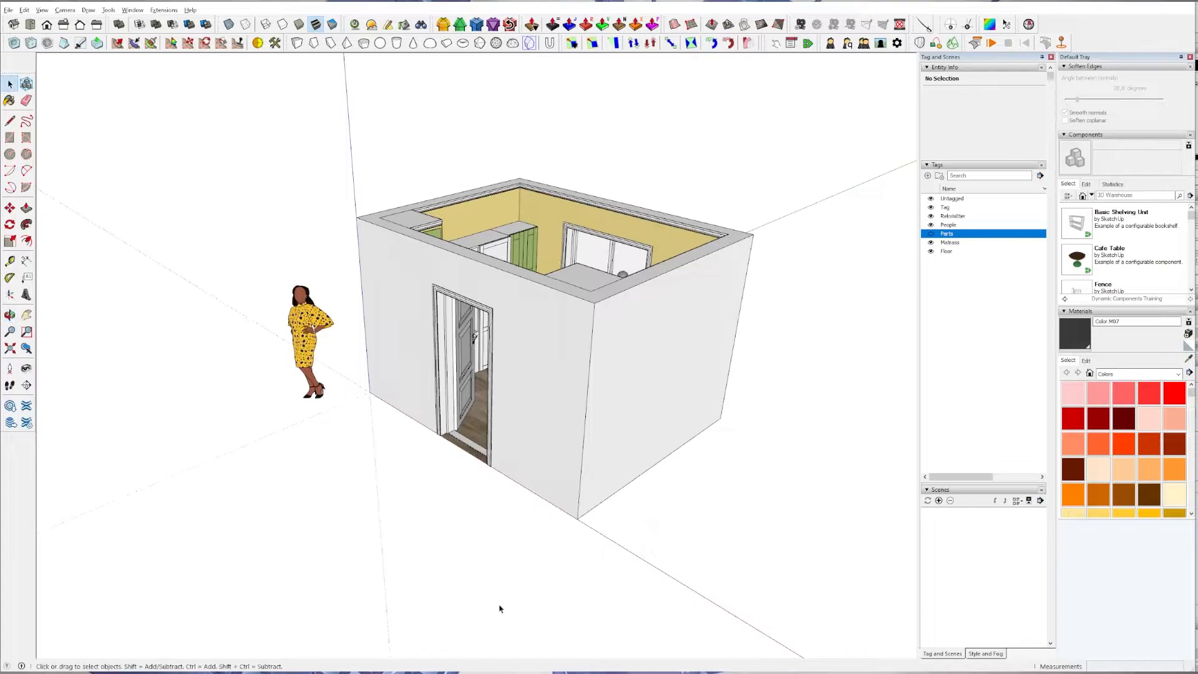
pyautogui.hotkey('alt', 'Tab')
pyautogui.scroll(1, 476, 372)
pyautogui.scroll(-3, 469, 359)
pyautogui.scroll(3, 471, 368)
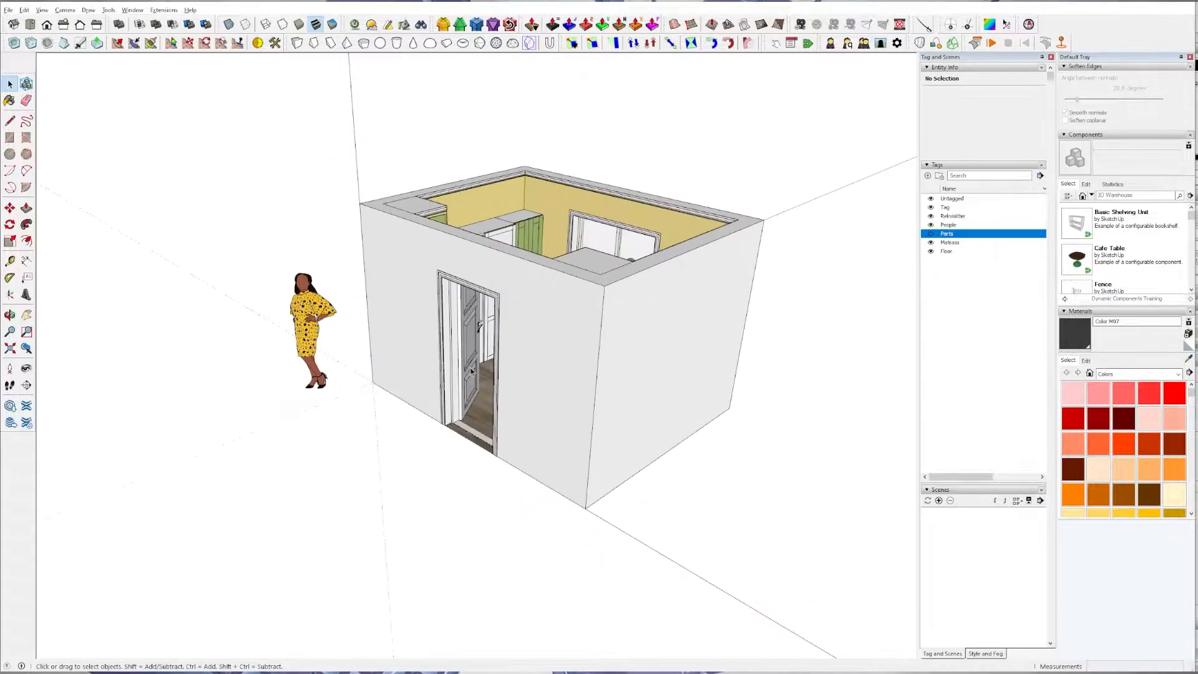
pyautogui.moveTo(529, 282); pyautogui.dragTo(543, 406, button='middle')
pyautogui.keyDown('shift'); pyautogui.moveTo(543, 405); pyautogui.dragTo(500, 521, button='middle'); pyautogui.keyUp('shift')
pyautogui.scroll(4, 449, 489)
pyautogui.moveTo(431, 482)
pyautogui.keyDown('shift'); pyautogui.mouseDown(button='middle')
pyautogui.moveTo(399, 469)
pyautogui.moveTo(495, 249)
pyautogui.moveTo(433, 396)
pyautogui.moveTo(419, 380)
pyautogui.moveTo(355, 470)
pyautogui.moveTo(458, 575)
pyautogui.moveTo(436, 446)
pyautogui.moveTo(526, 539)
pyautogui.mouseUp(button='middle'); pyautogui.keyUp('shift')
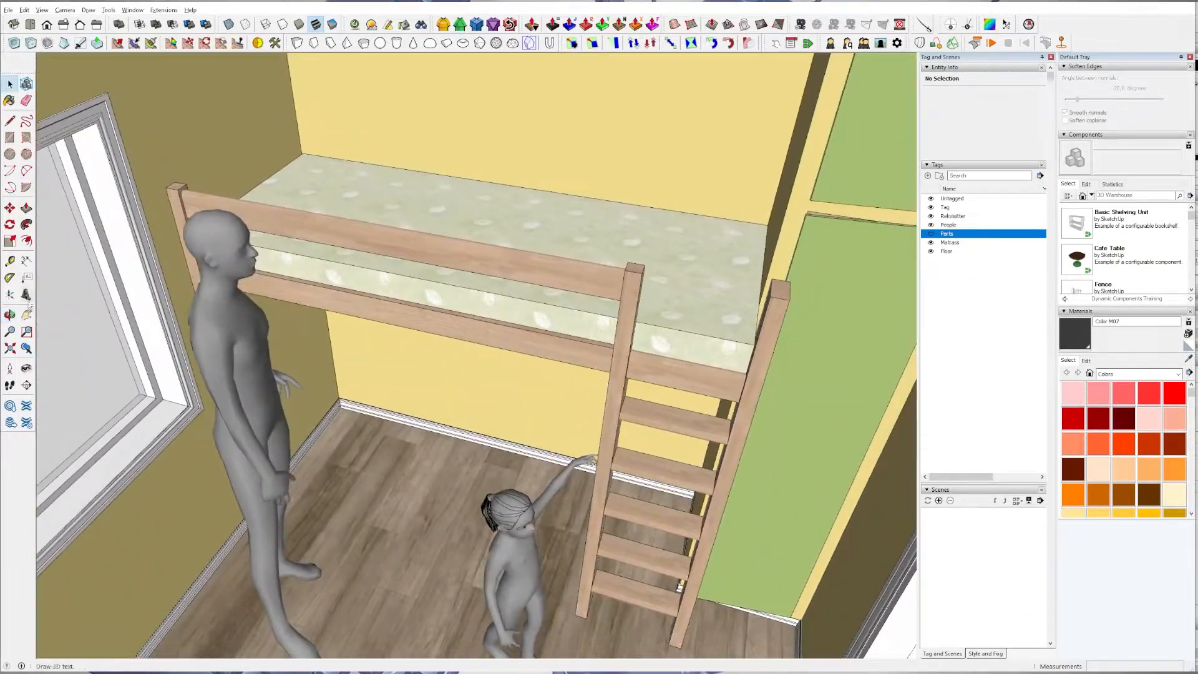
# Try to dimension the loft bed's upper guard rail between its two end posts.
pyautogui.click(26, 260)
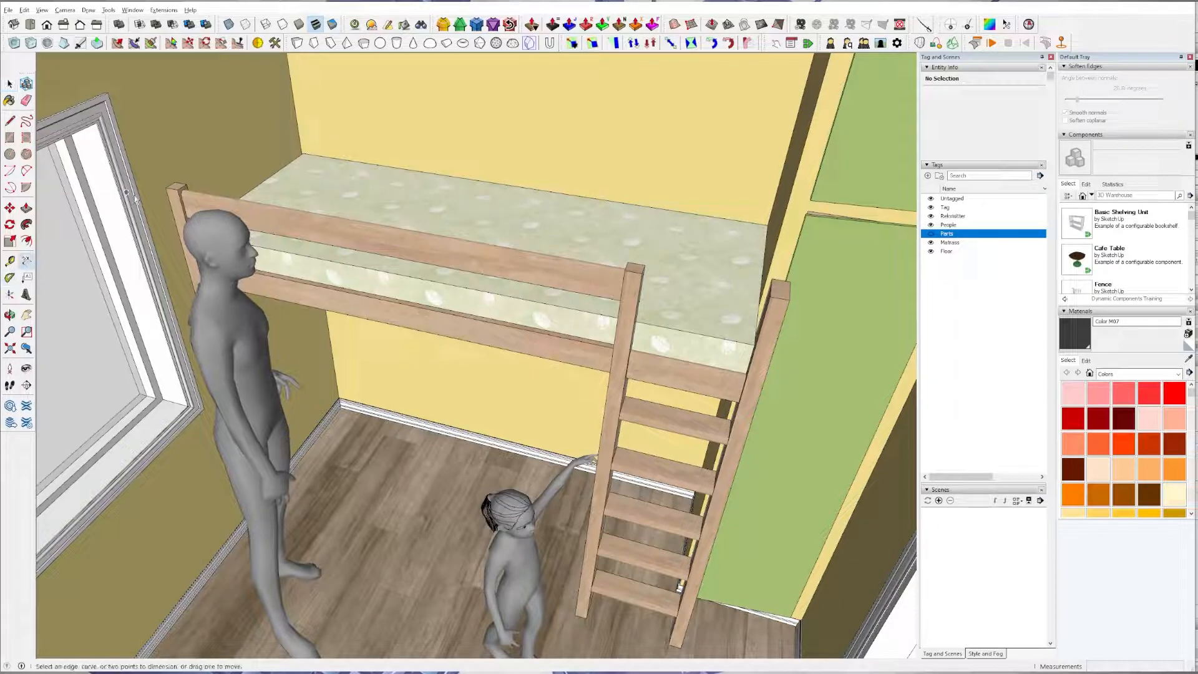
pyautogui.click(165, 187)
pyautogui.click(641, 272)
pyautogui.click(567, 227)
pyautogui.moveTo(567, 227); pyautogui.dragTo(757, 291, button='middle')
pyautogui.scroll(-10, 758, 291)
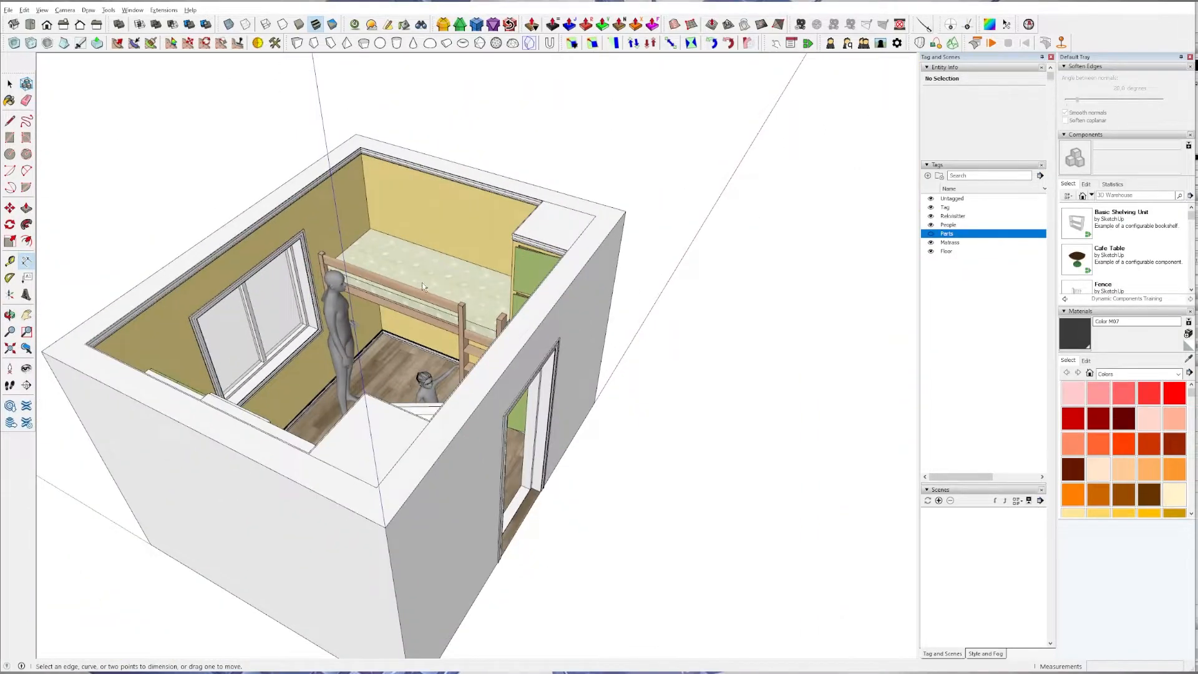
# Select the adult and child figures beside the loft bed, check their tag assignment, and hide the People tag.
pyautogui.moveTo(423, 287); pyautogui.dragTo(200, 331, button='middle')
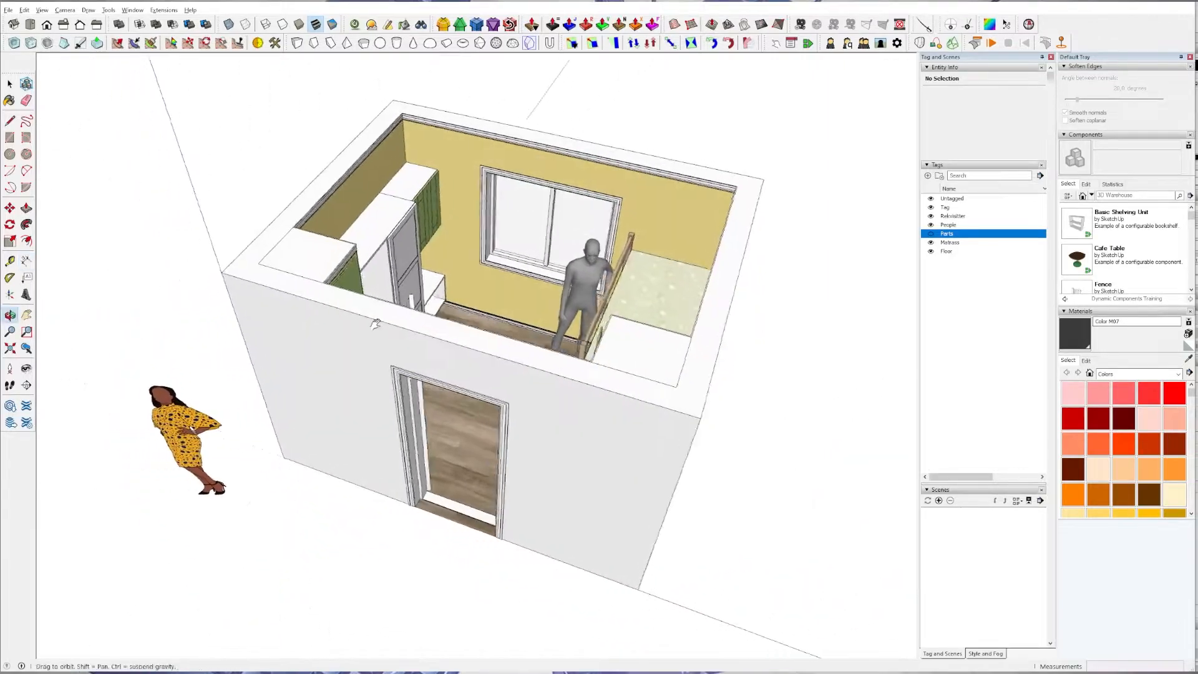
pyautogui.moveTo(200, 331); pyautogui.dragTo(219, 329, button='middle')
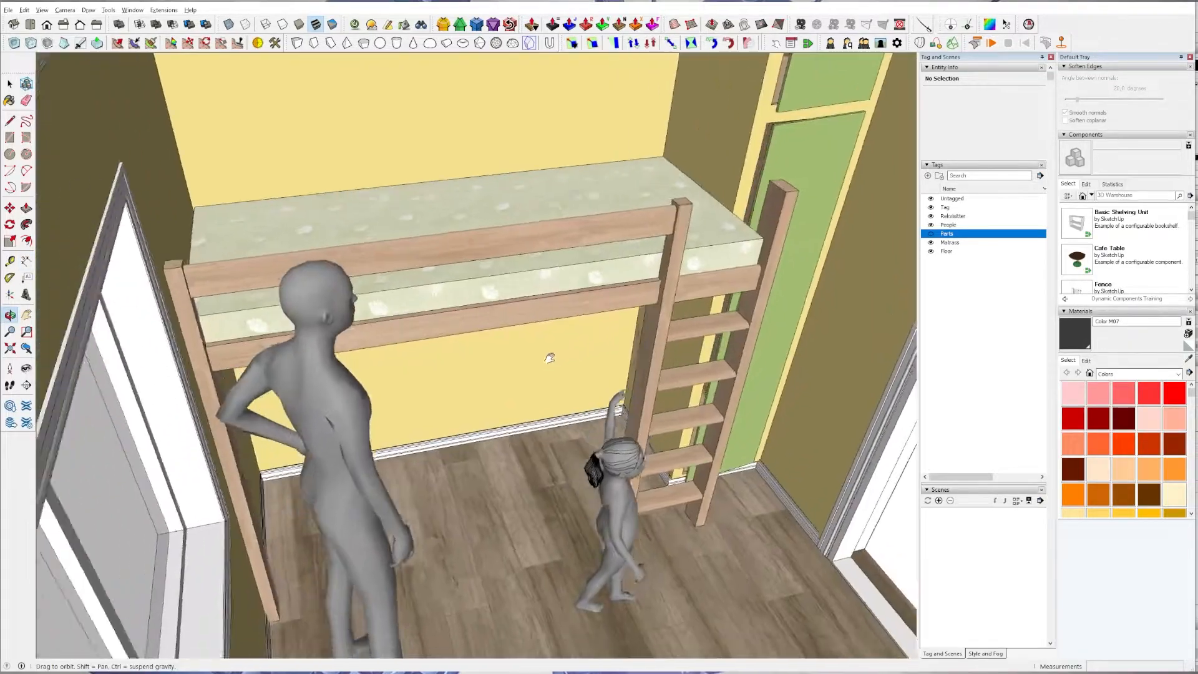
pyautogui.keyDown('shift'); pyautogui.moveTo(624, 319); pyautogui.dragTo(536, 319, button='middle'); pyautogui.keyUp('shift')
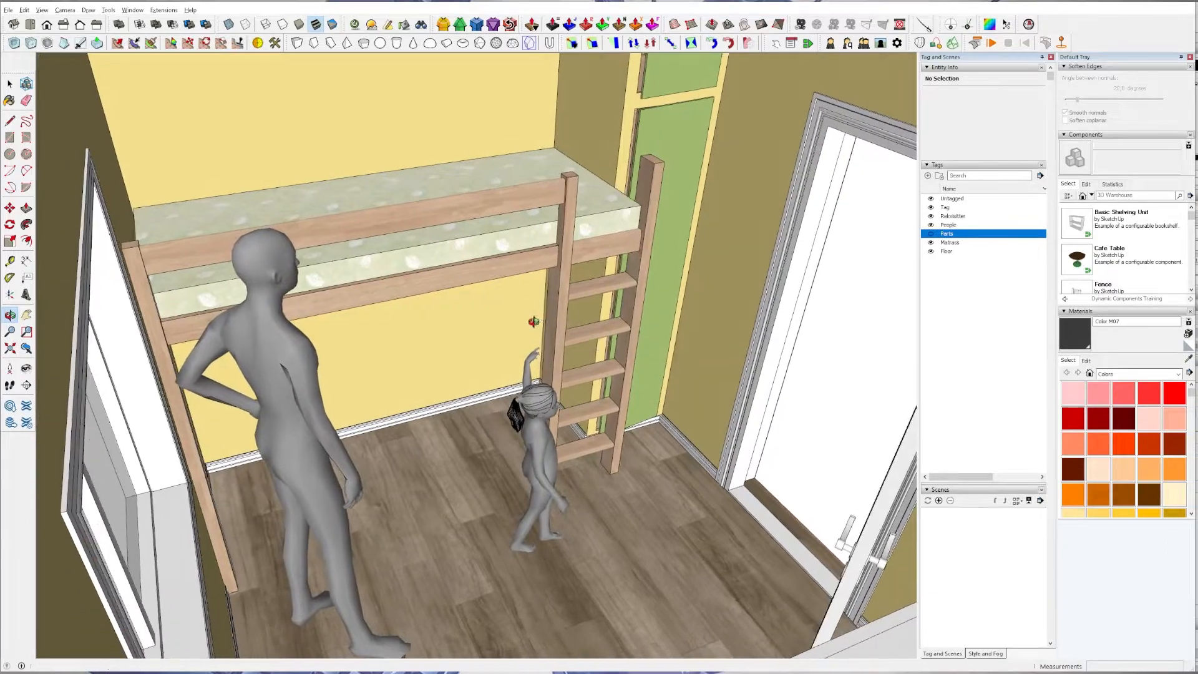
pyautogui.moveTo(602, 497); pyautogui.dragTo(422, 379, button='middle')
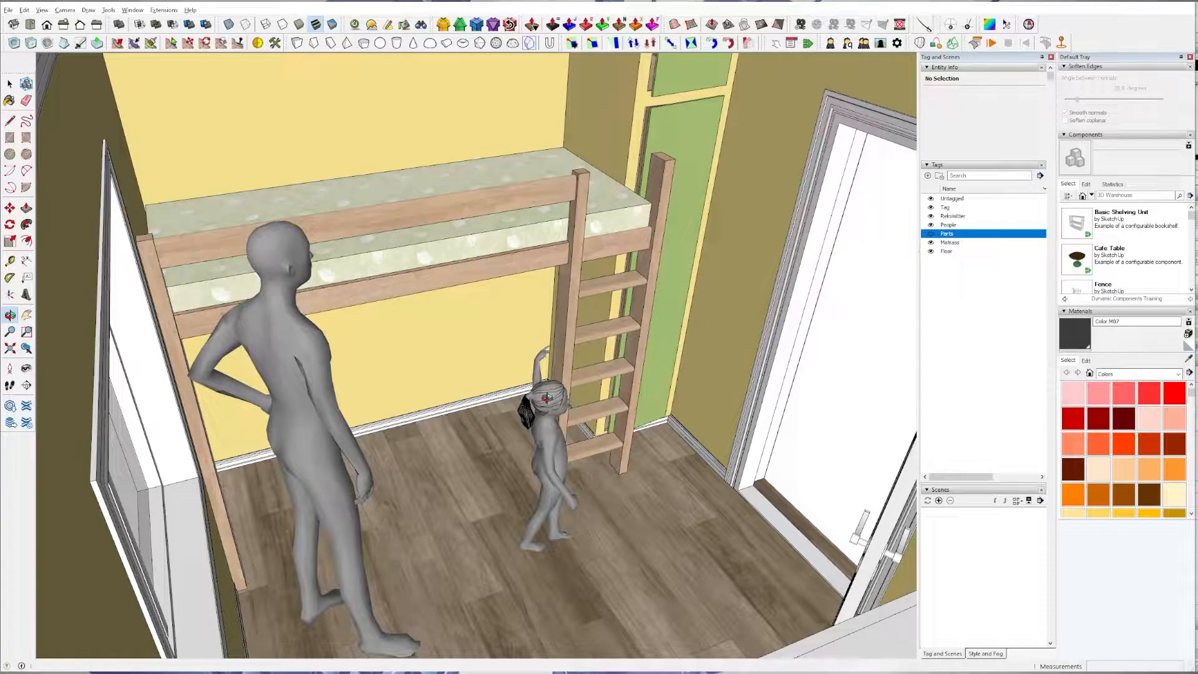
pyautogui.click(10, 83)
pyautogui.click(291, 258)
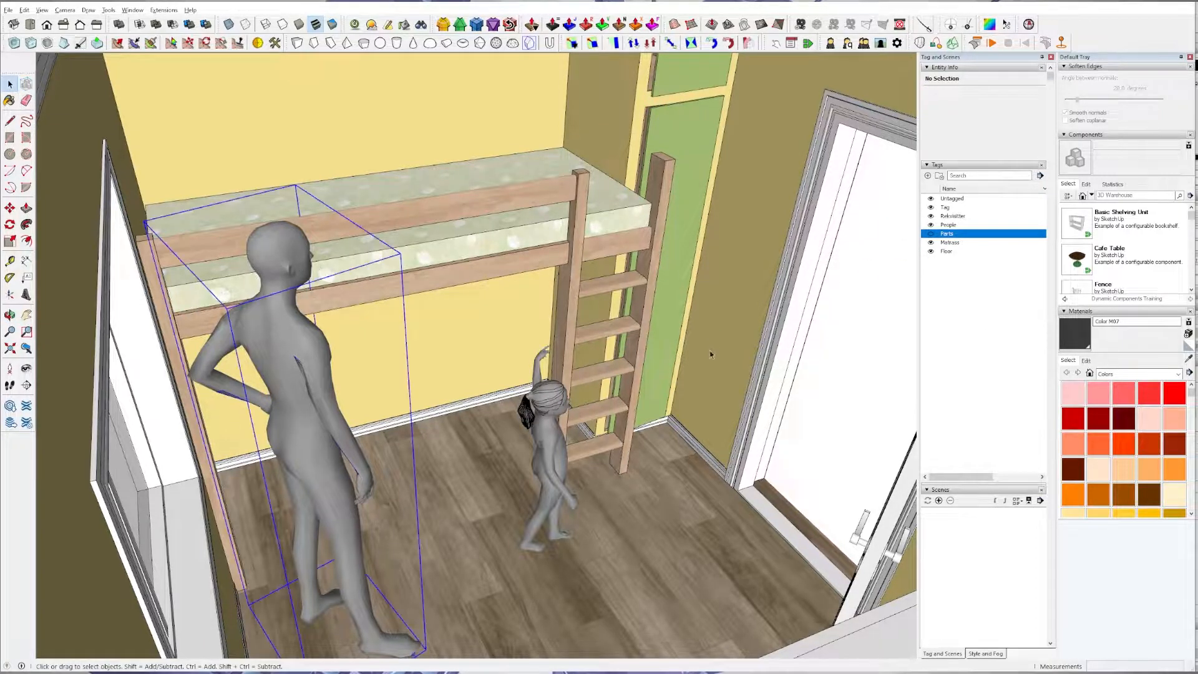
pyautogui.keyDown('shift'); pyautogui.click(549, 430); pyautogui.keyUp('shift')
pyautogui.click(1009, 93)
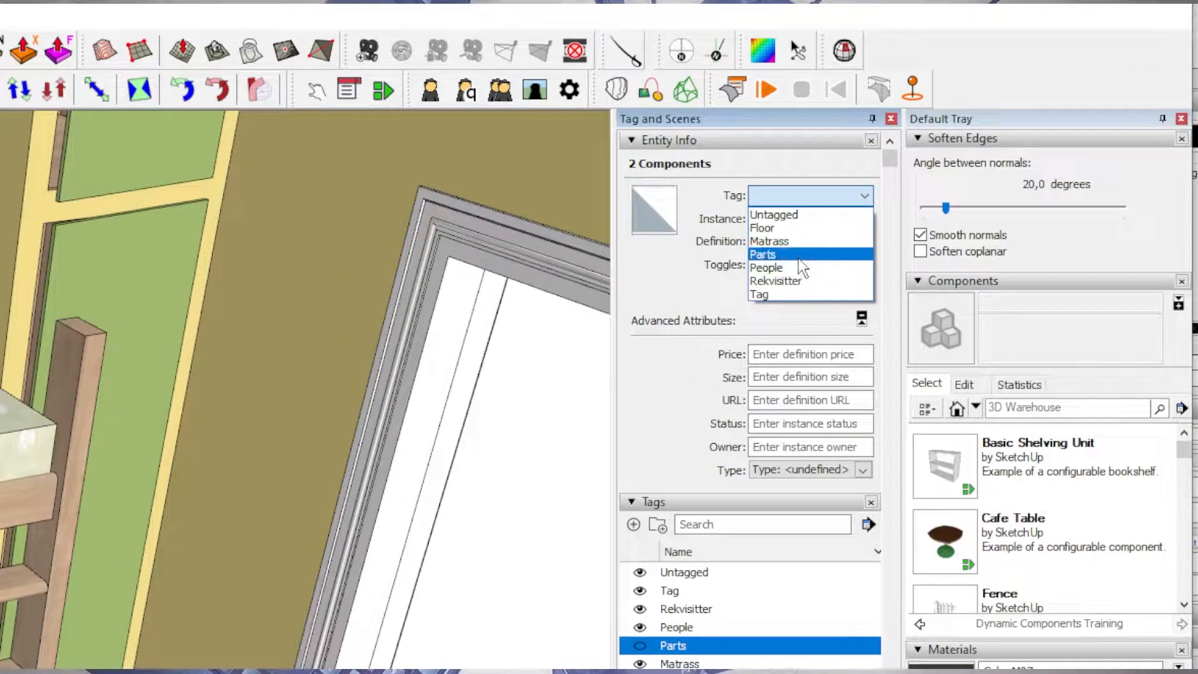
pyautogui.click(773, 268)
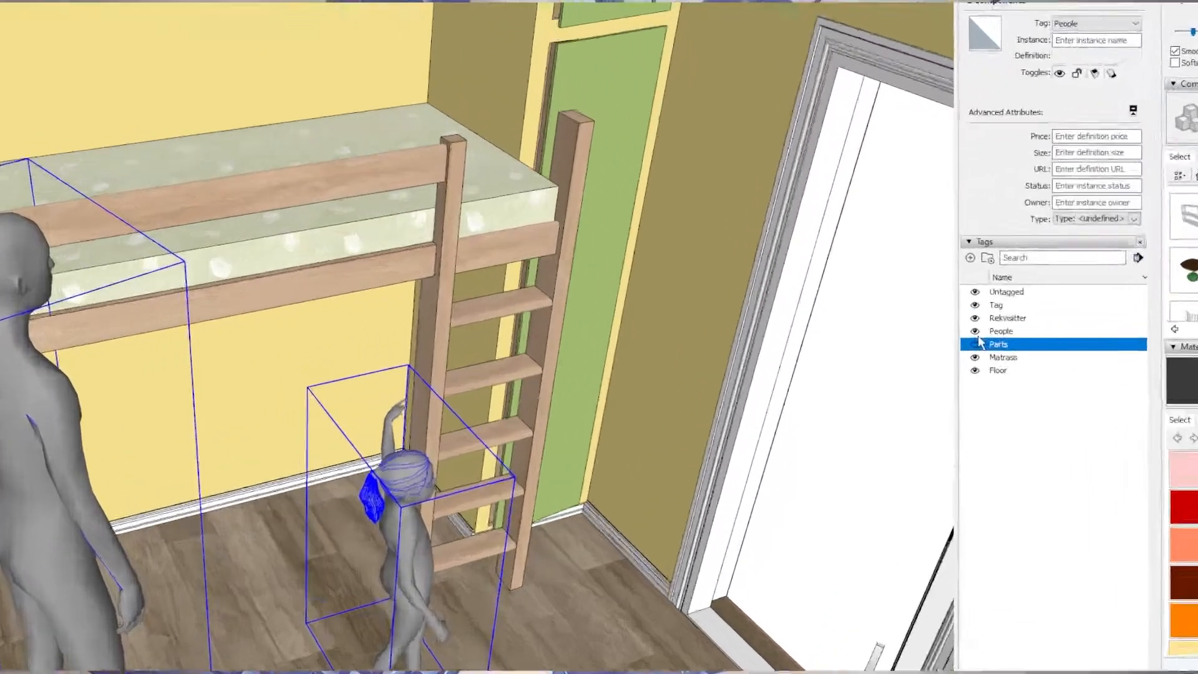
pyautogui.click(931, 301)
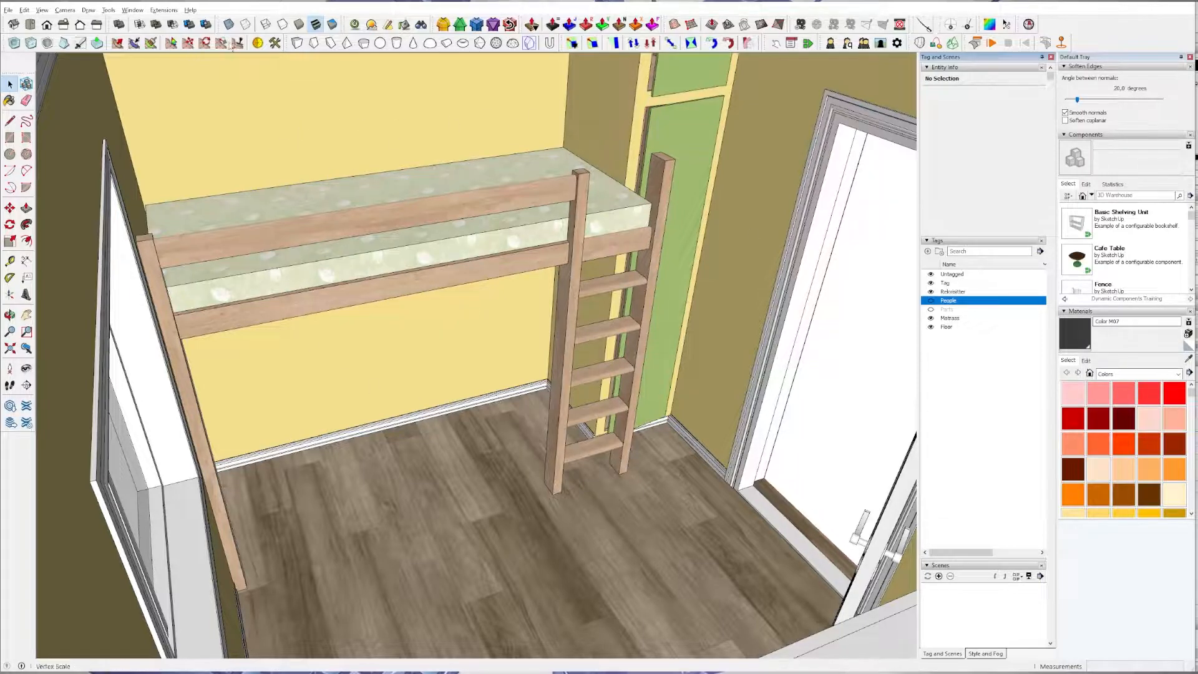
# Preview the room in Hidden Line and Shaded face styles, and return to Shaded With Textures.
pyautogui.click(282, 23)
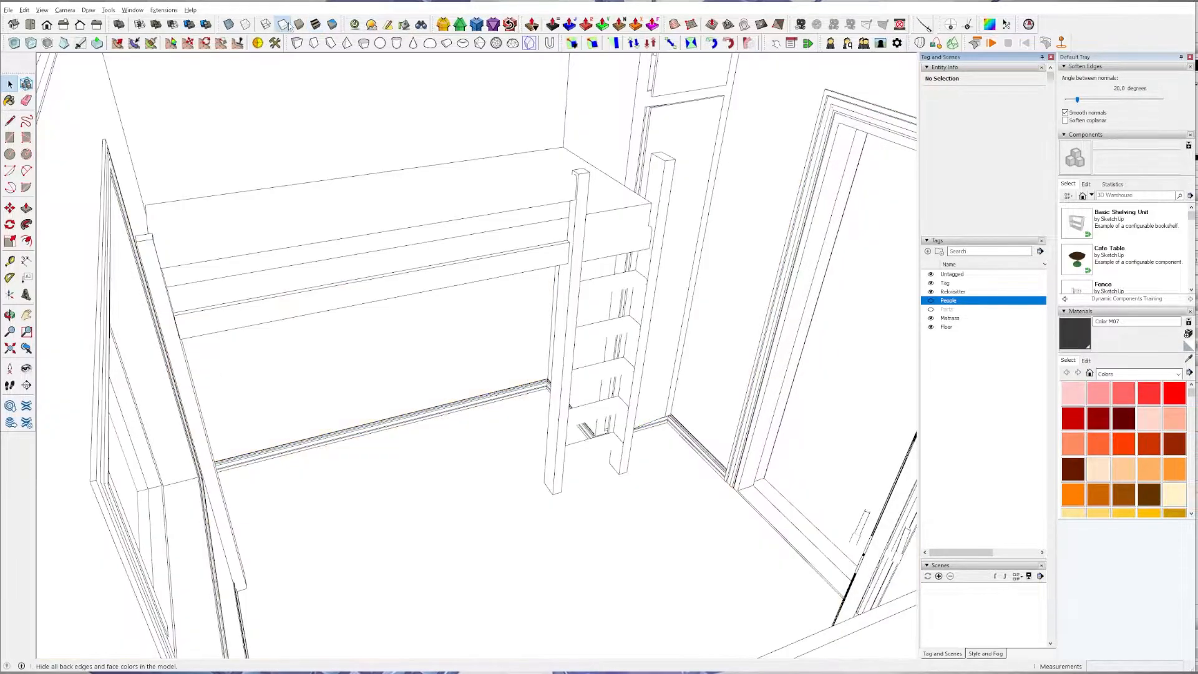
pyautogui.click(299, 24)
pyautogui.click(315, 25)
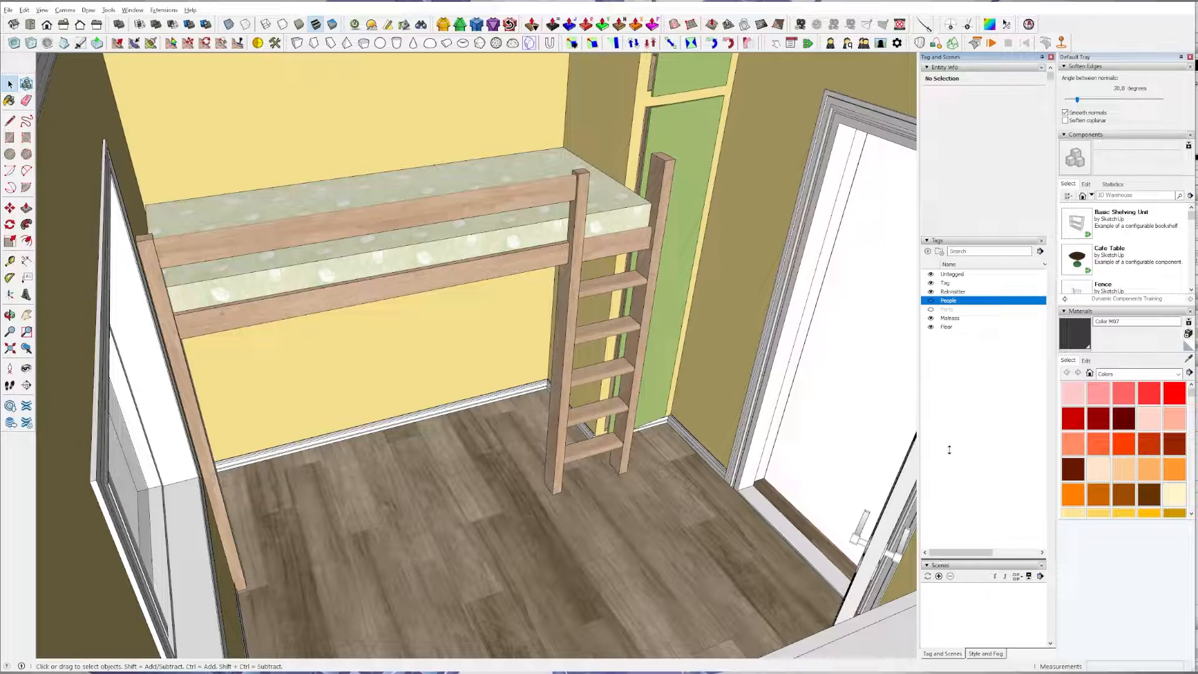
# Enlarge the Scenes list and create a scene of the loft bed view, saving the style changes as a new style.
pyautogui.moveTo(941, 559); pyautogui.dragTo(949, 450)
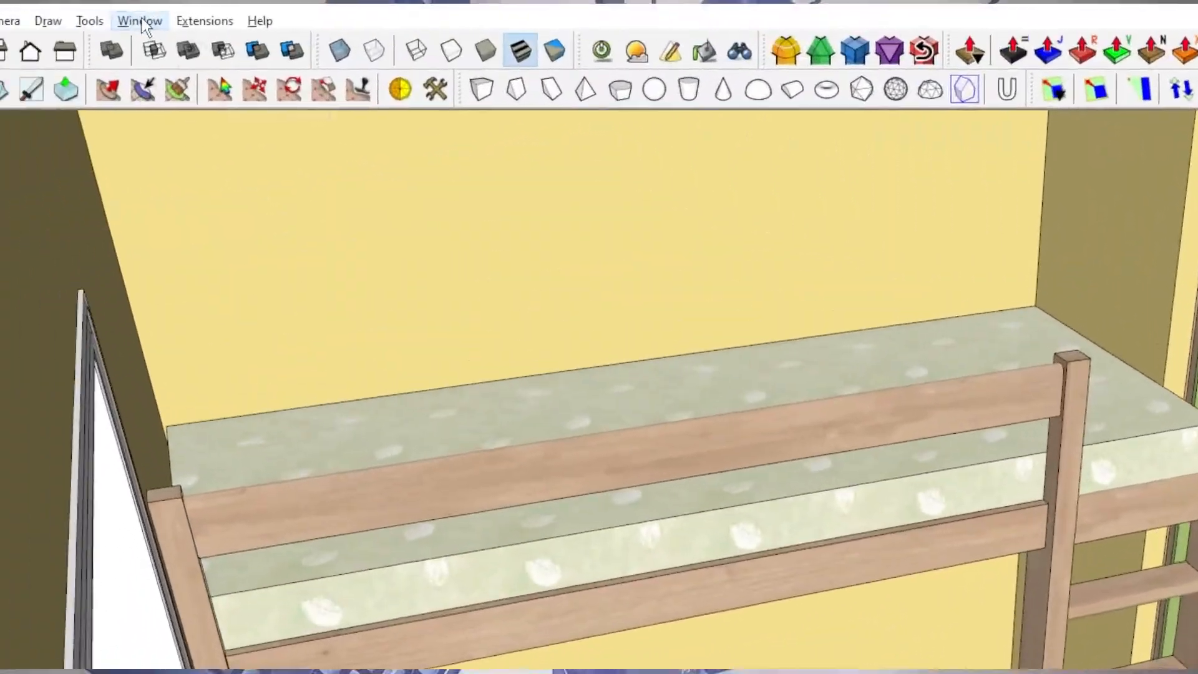
pyautogui.click(132, 10)
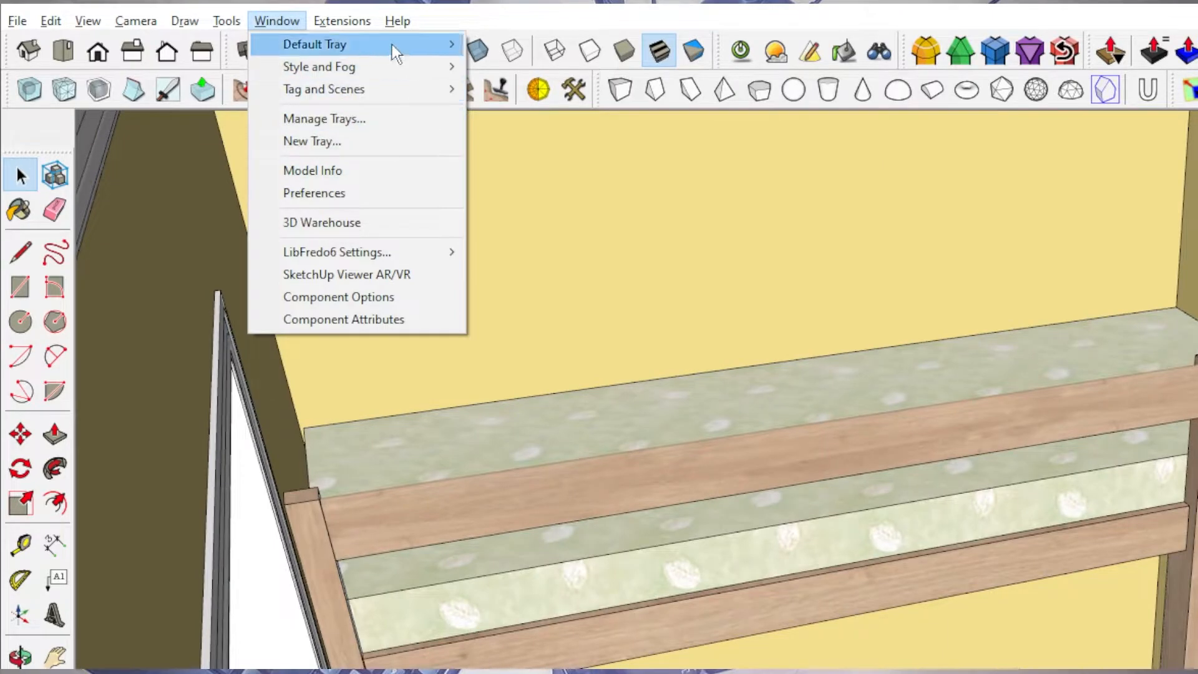
pyautogui.moveTo(391, 44)
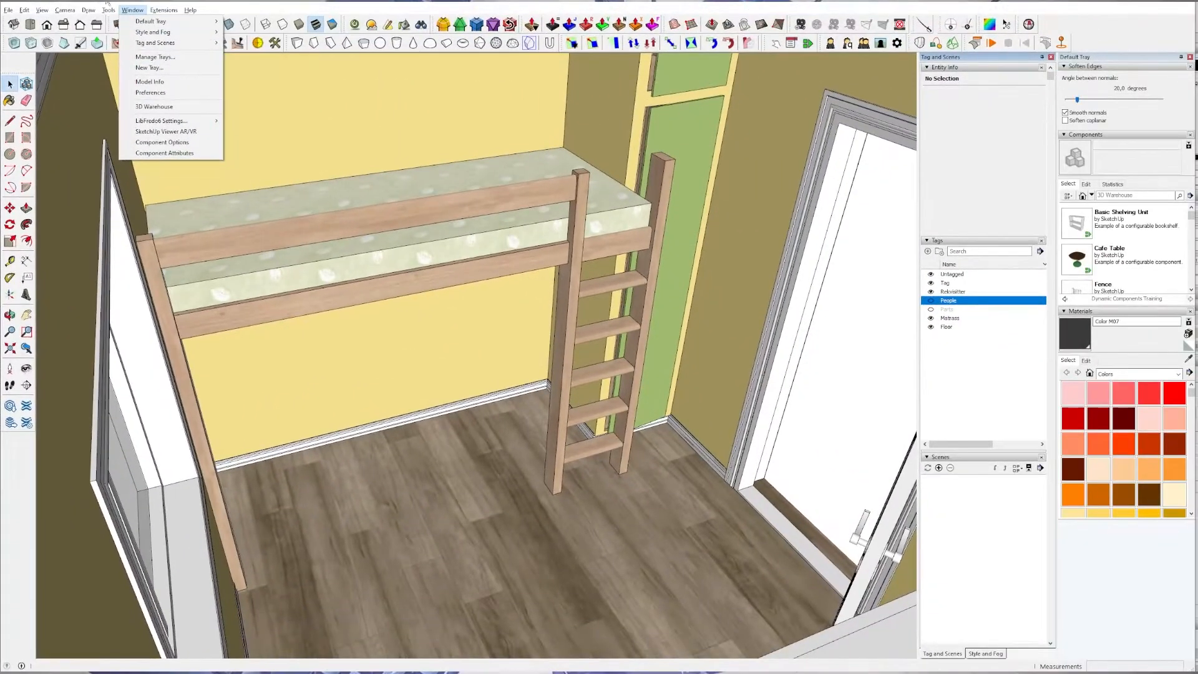
pyautogui.click(286, 8)
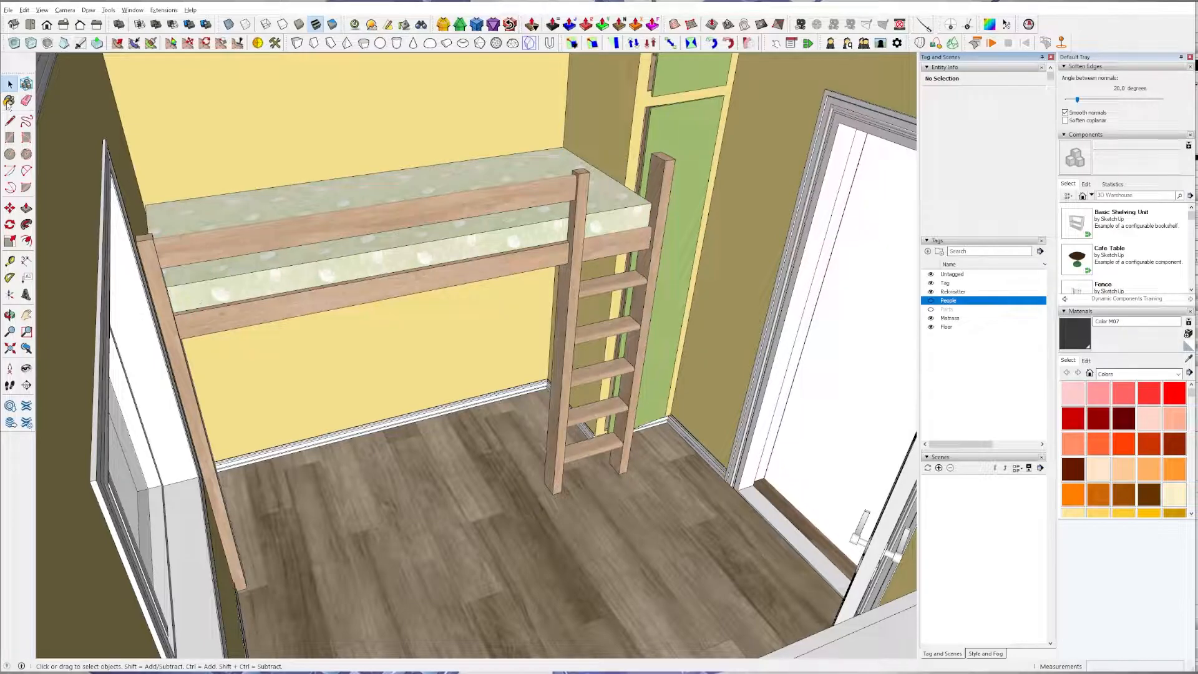
pyautogui.click(939, 468)
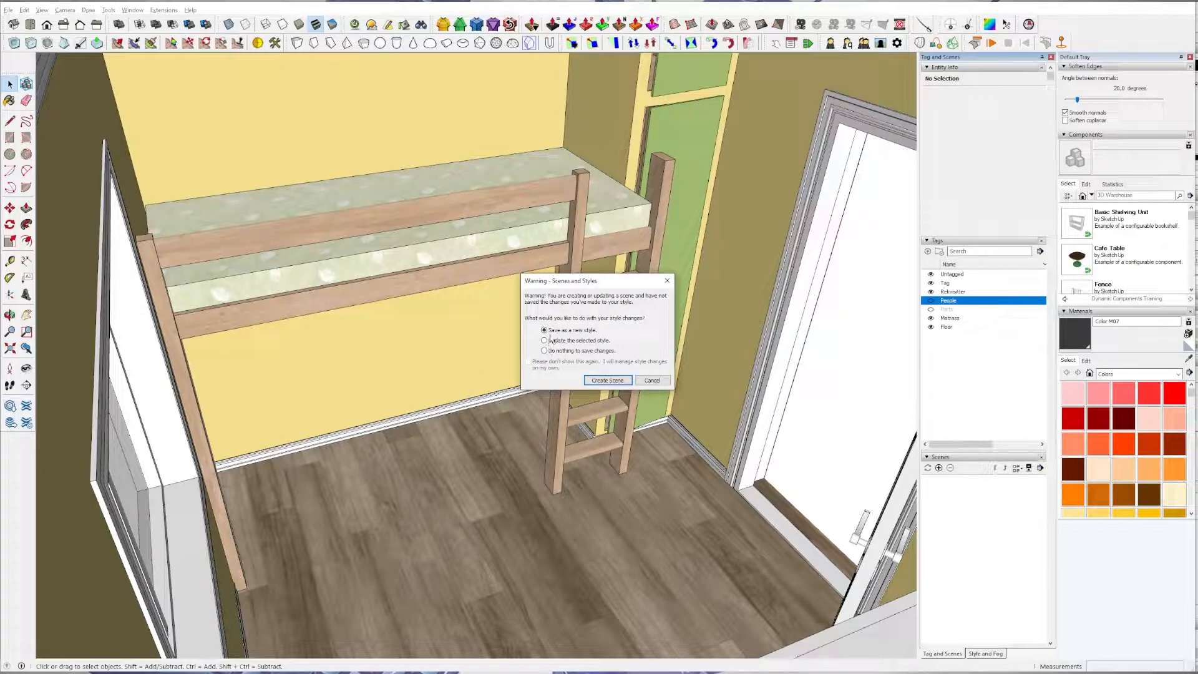
pyautogui.click(607, 380)
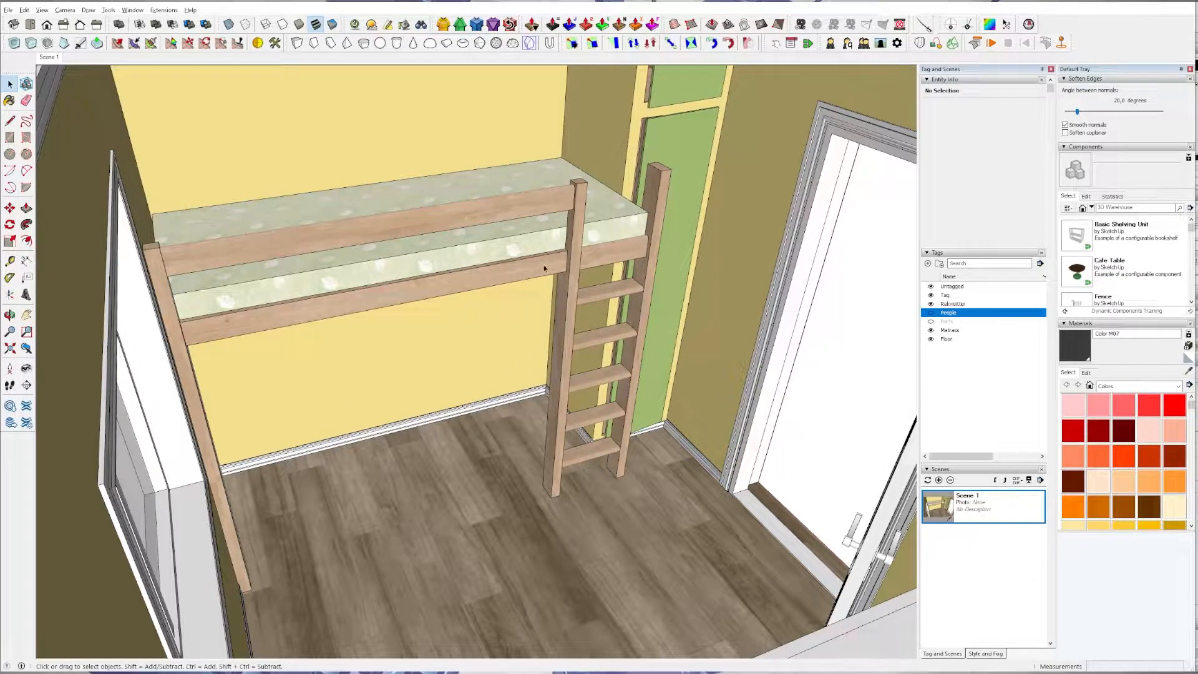
# Delete the figure of the woman in the patterned dress standing outside the room.
pyautogui.moveTo(547, 274); pyautogui.dragTo(774, 392, button='middle')
pyautogui.scroll(-5, 416, 372)
pyautogui.scroll(6, 507, 340)
pyautogui.moveTo(495, 347)
pyautogui.keyDown('shift'); pyautogui.mouseDown(button='middle')
pyautogui.moveTo(507, 360)
pyautogui.moveTo(512, 351)
pyautogui.mouseUp(button='middle'); pyautogui.keyUp('shift')
pyautogui.scroll(1, 513, 350)
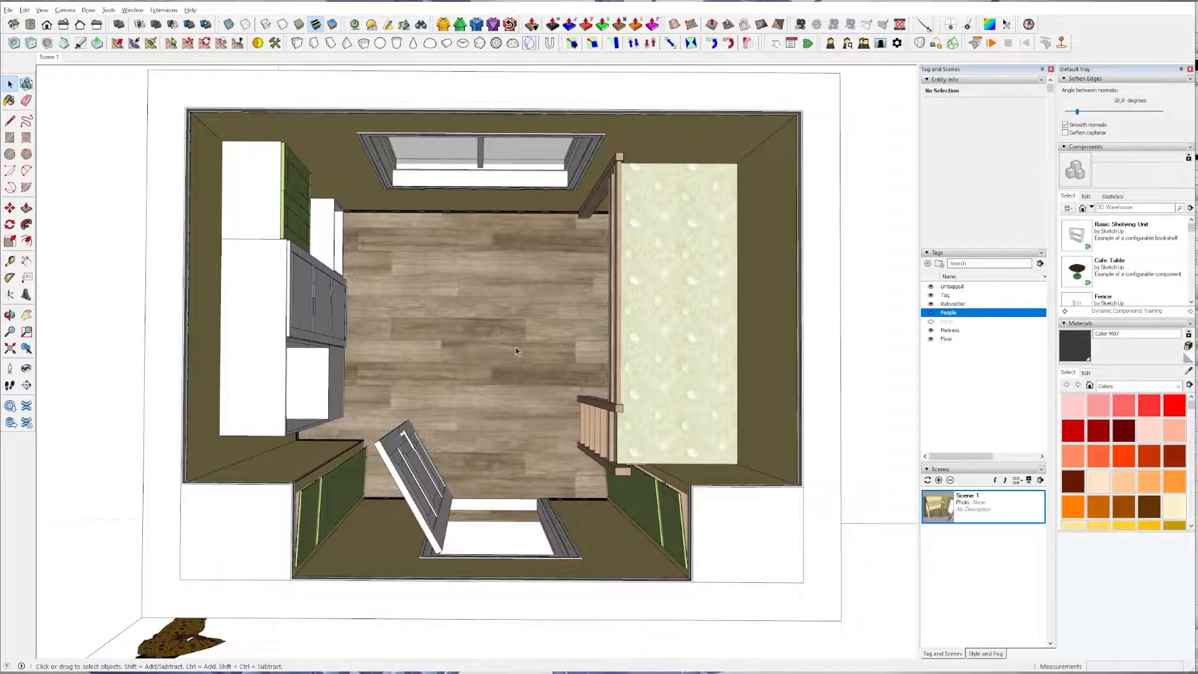
pyautogui.scroll(1, 516, 351)
pyautogui.scroll(-3, 166, 548)
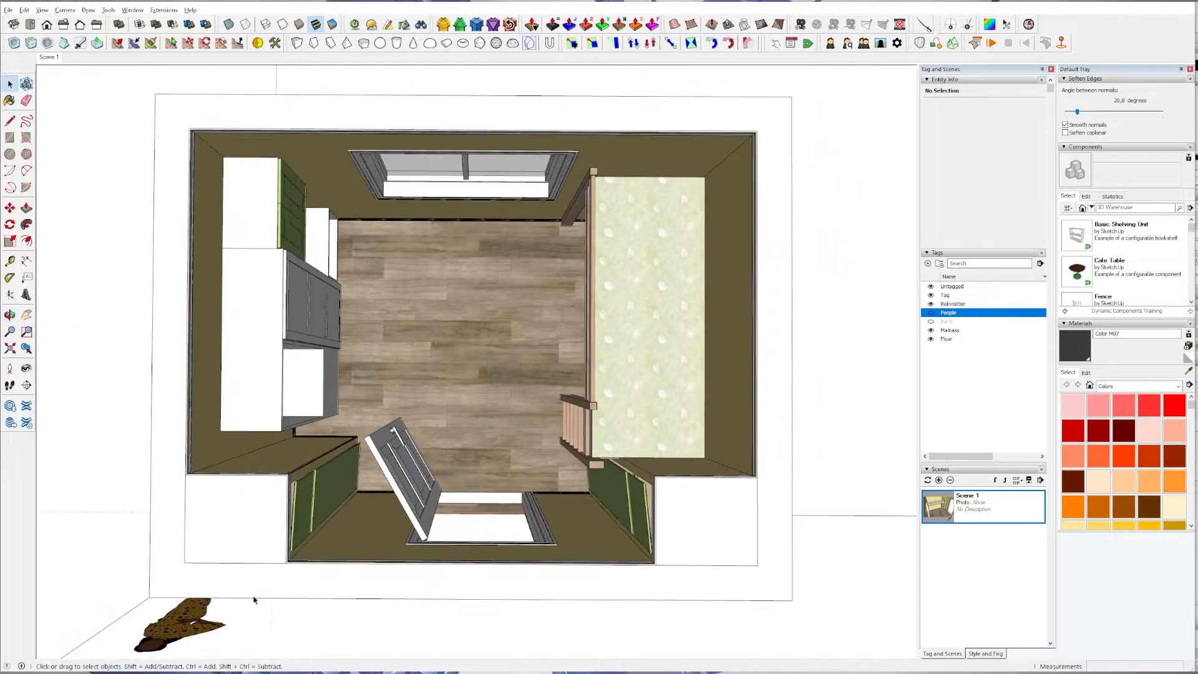
pyautogui.click(167, 649)
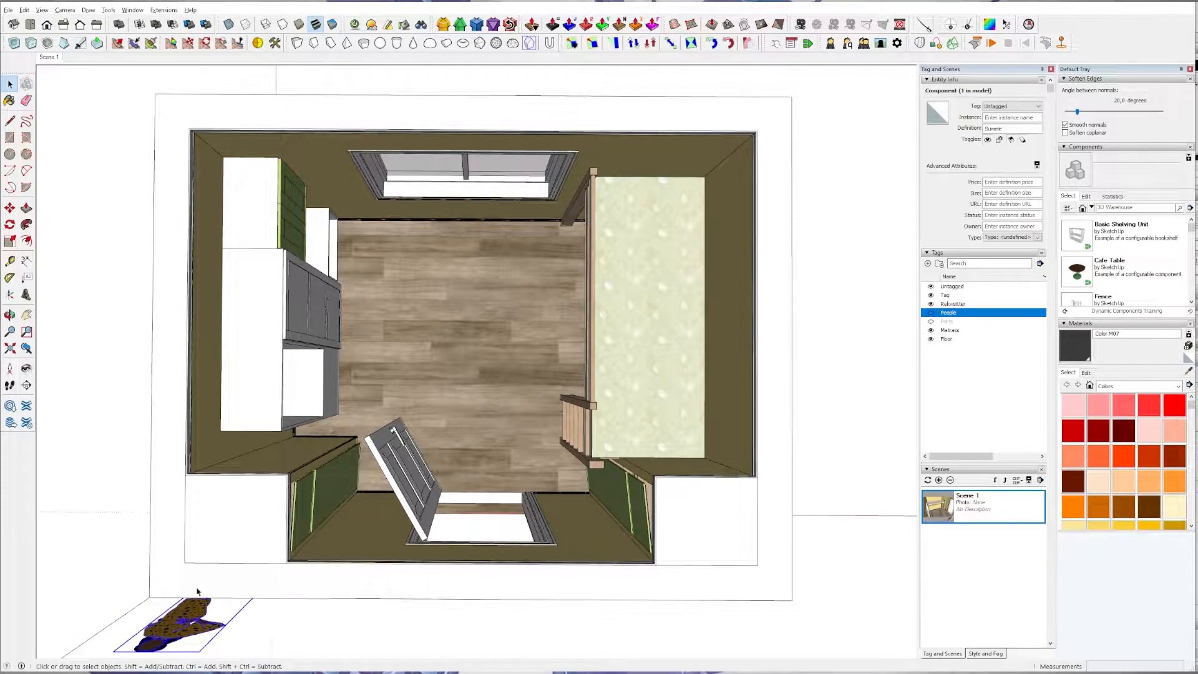
pyautogui.keyDown('shift'); pyautogui.moveTo(350, 448); pyautogui.dragTo(377, 444, button='middle'); pyautogui.keyUp('shift')
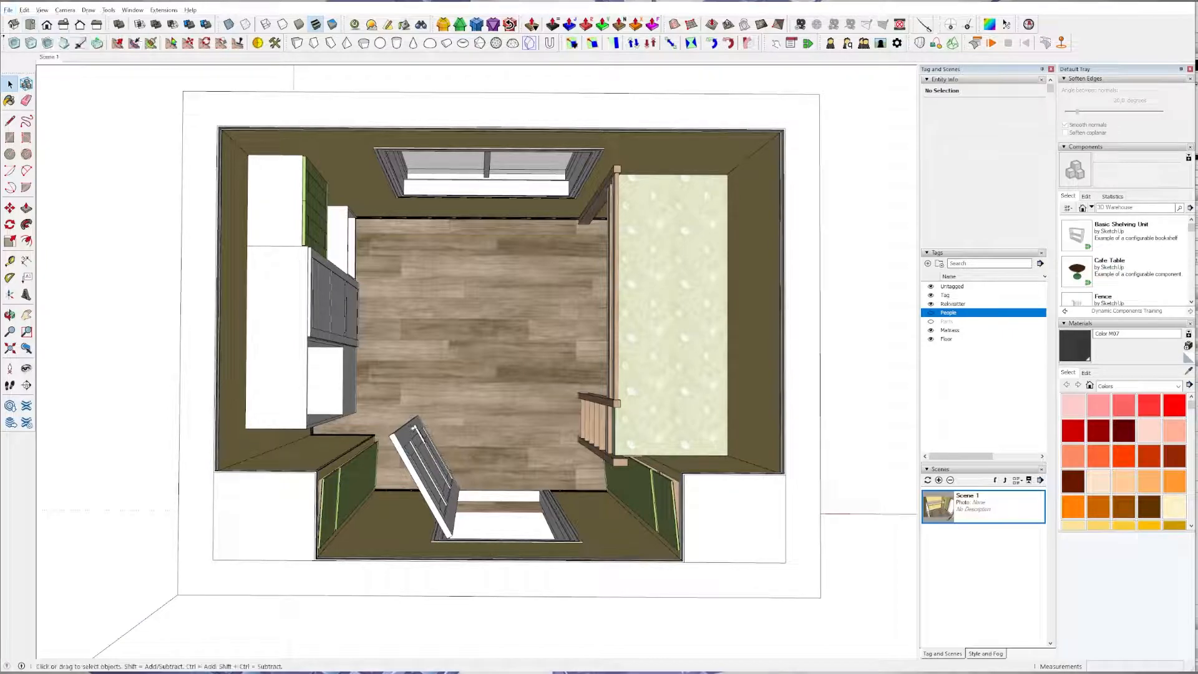
# Set the camera to the standard Top view and add a second scene from it.
pyautogui.click(30, 26)
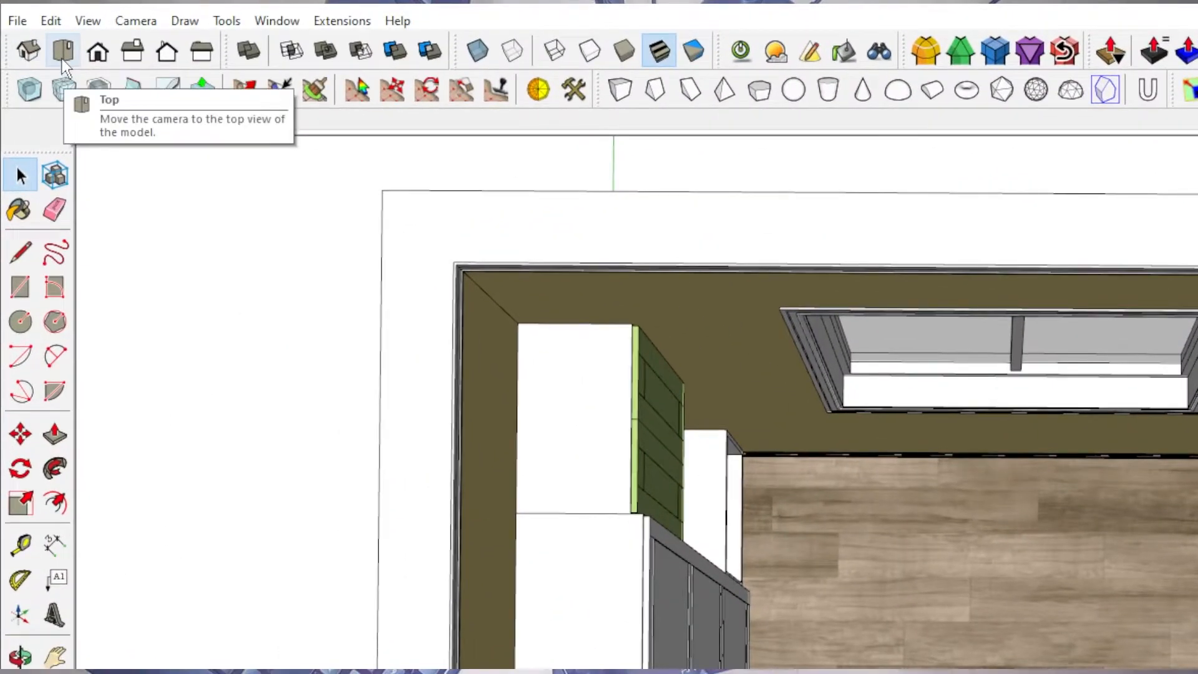
pyautogui.click(136, 20)
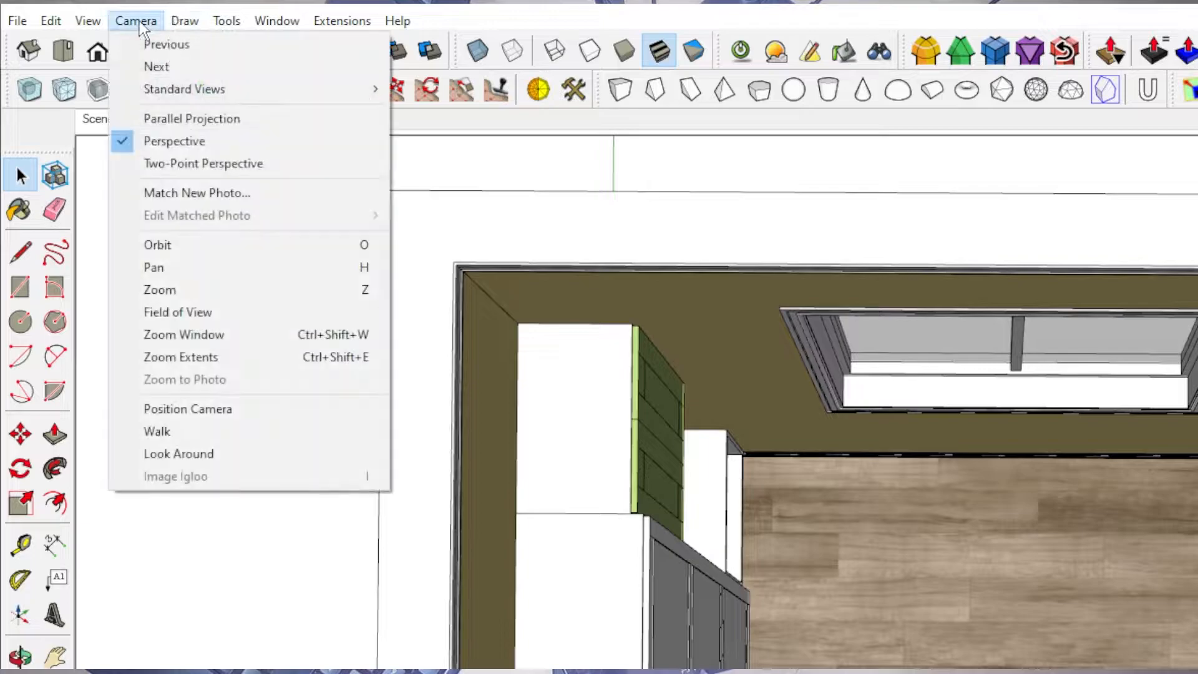
pyautogui.moveTo(185, 94)
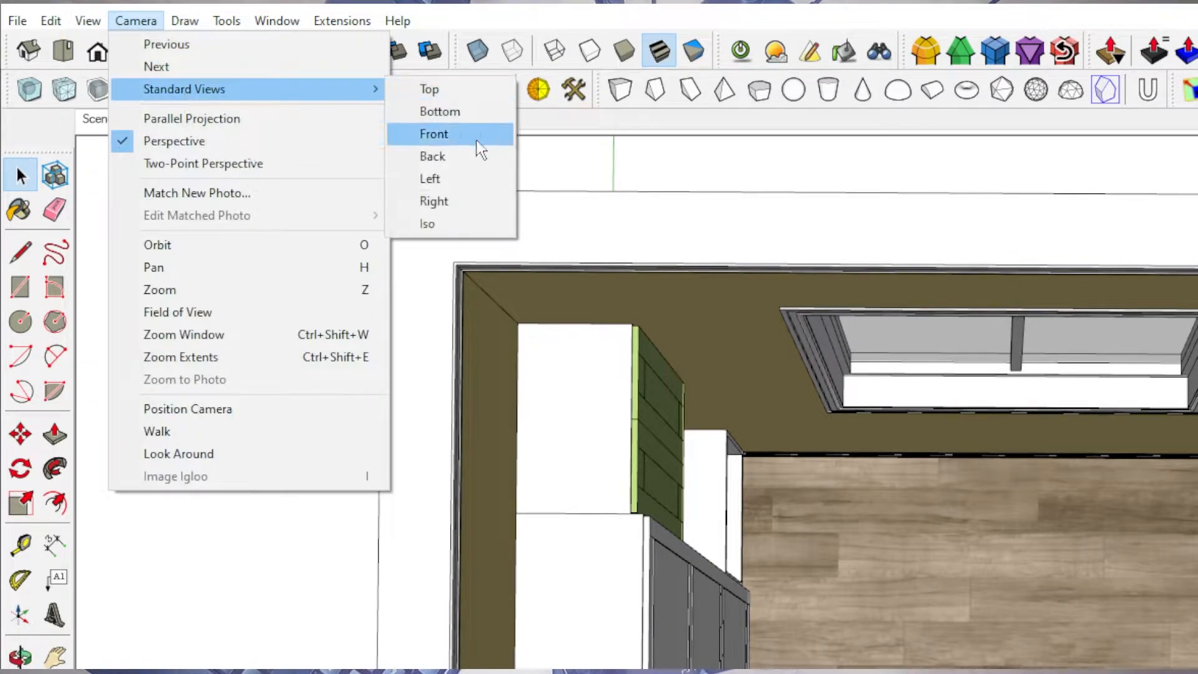
pyautogui.click(450, 87)
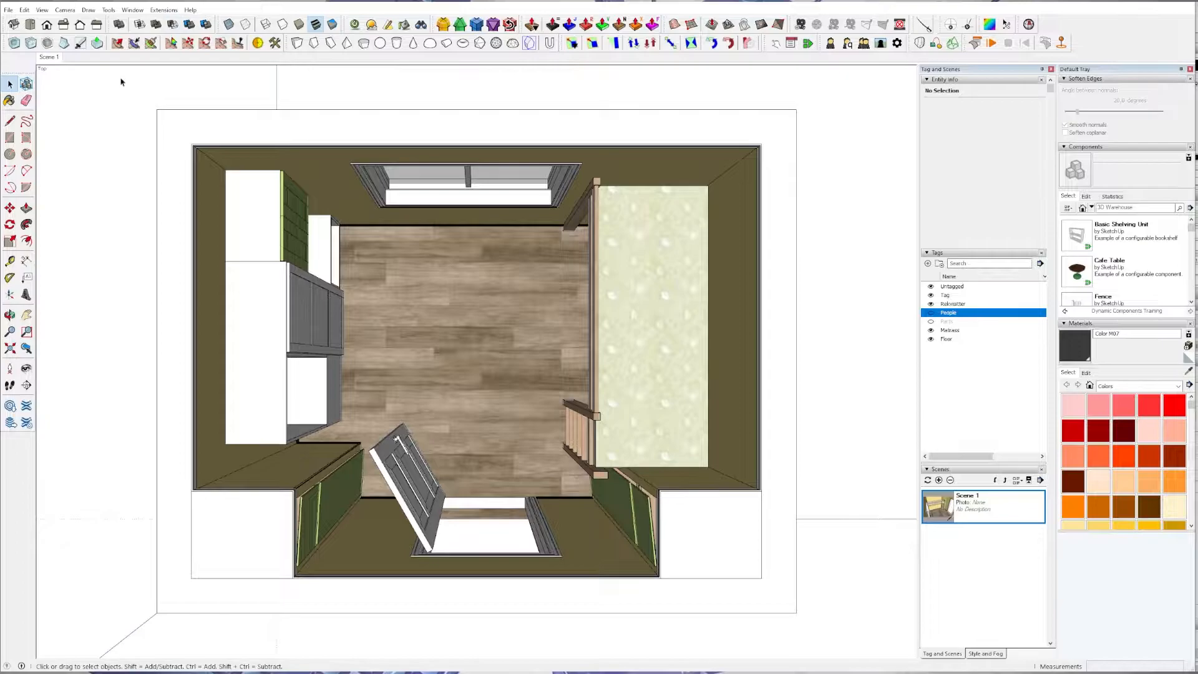
pyautogui.click(938, 479)
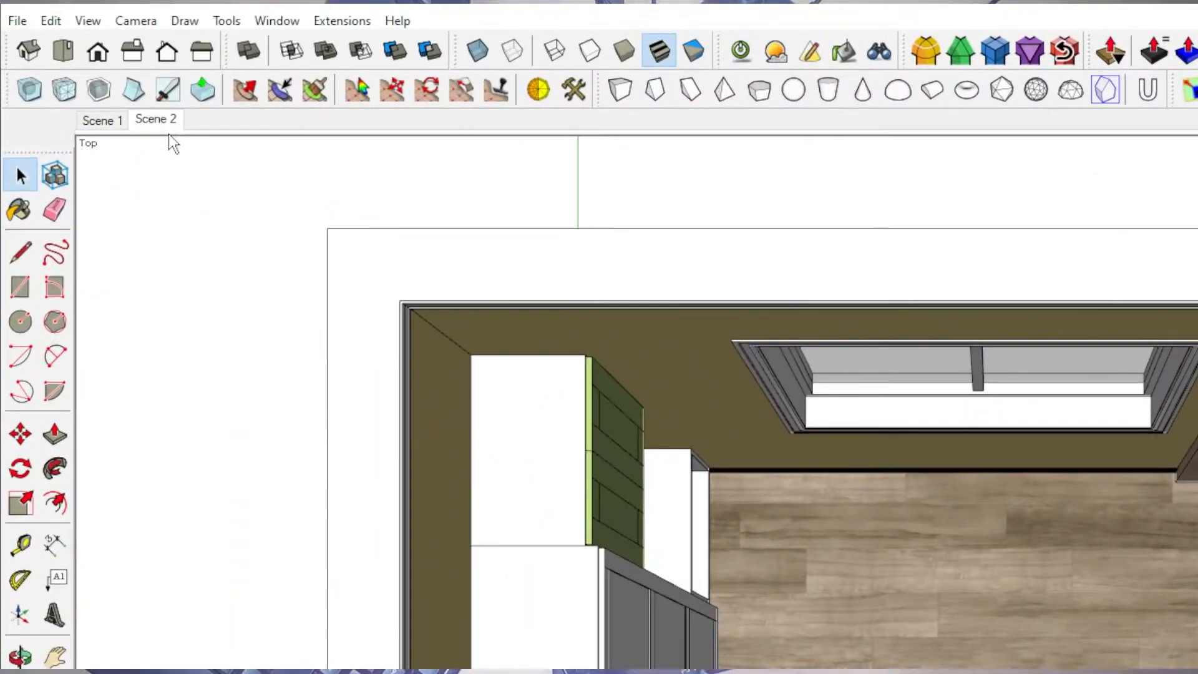
# Rename Scene 2 as "Top view".
pyautogui.rightClick(75, 58)
pyautogui.click(277, 242)
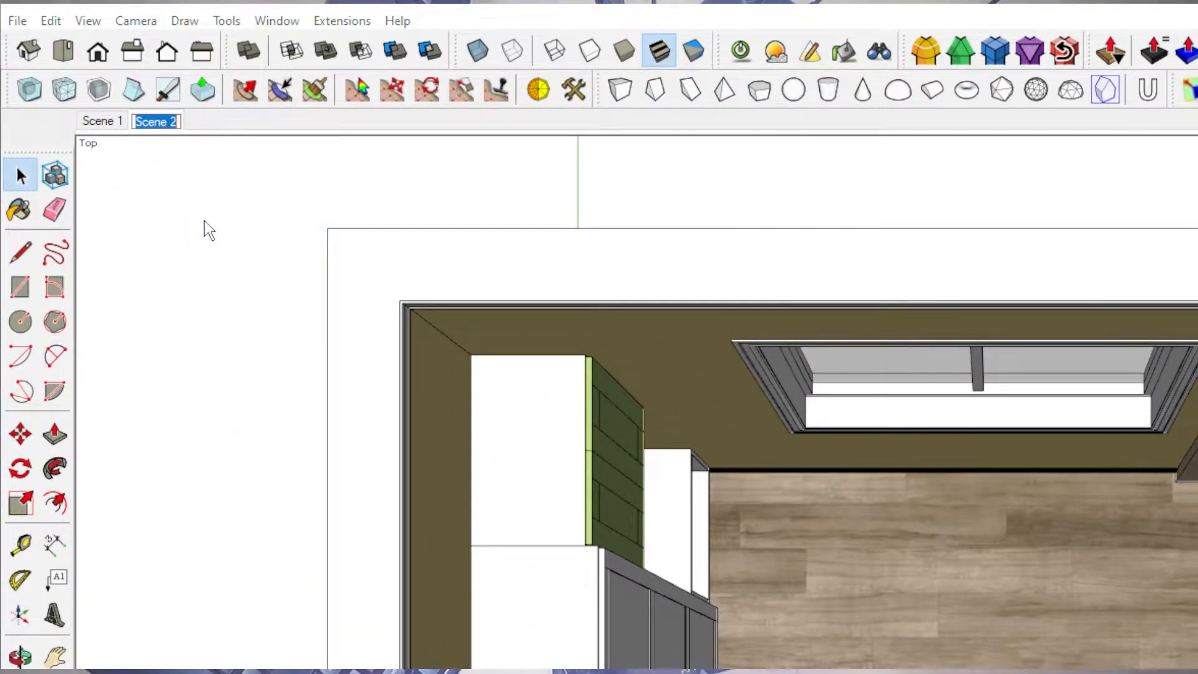
pyautogui.write('Top ci')
pyautogui.press('BackSpace')
pyautogui.press('BackSpace')
pyautogui.write('view')
pyautogui.press('Return')
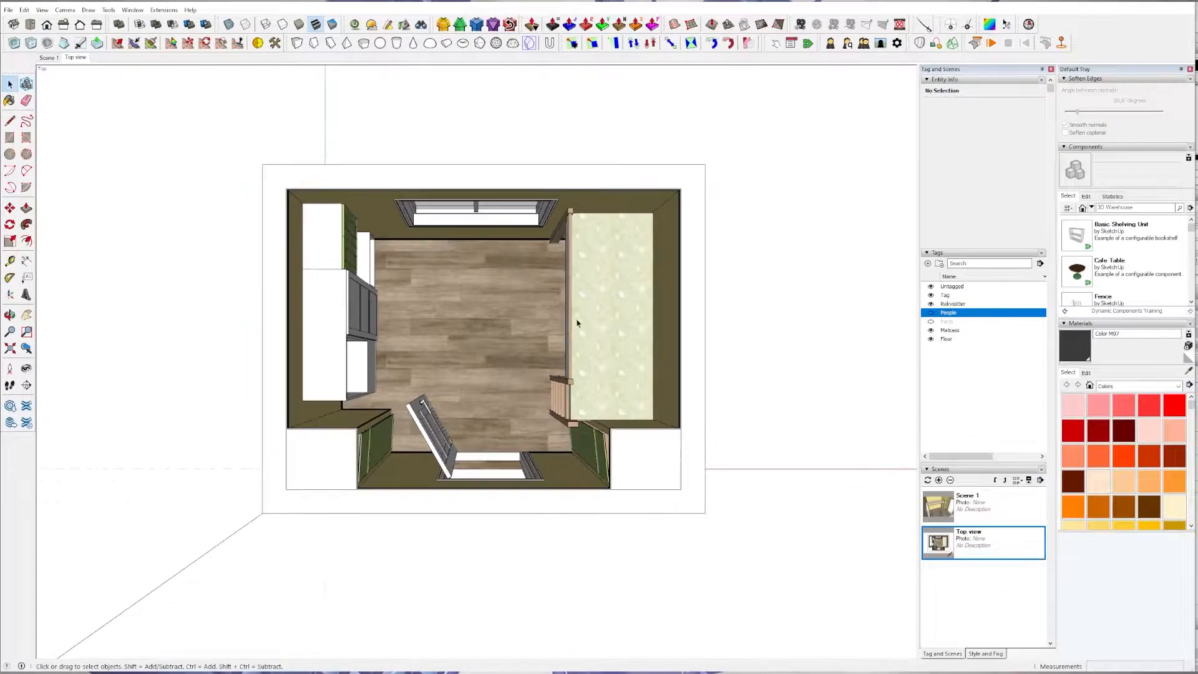
# Show the Top view scene's details, overwrite its name with a single character, and hide the details.
pyautogui.scroll(3, 604, 310)
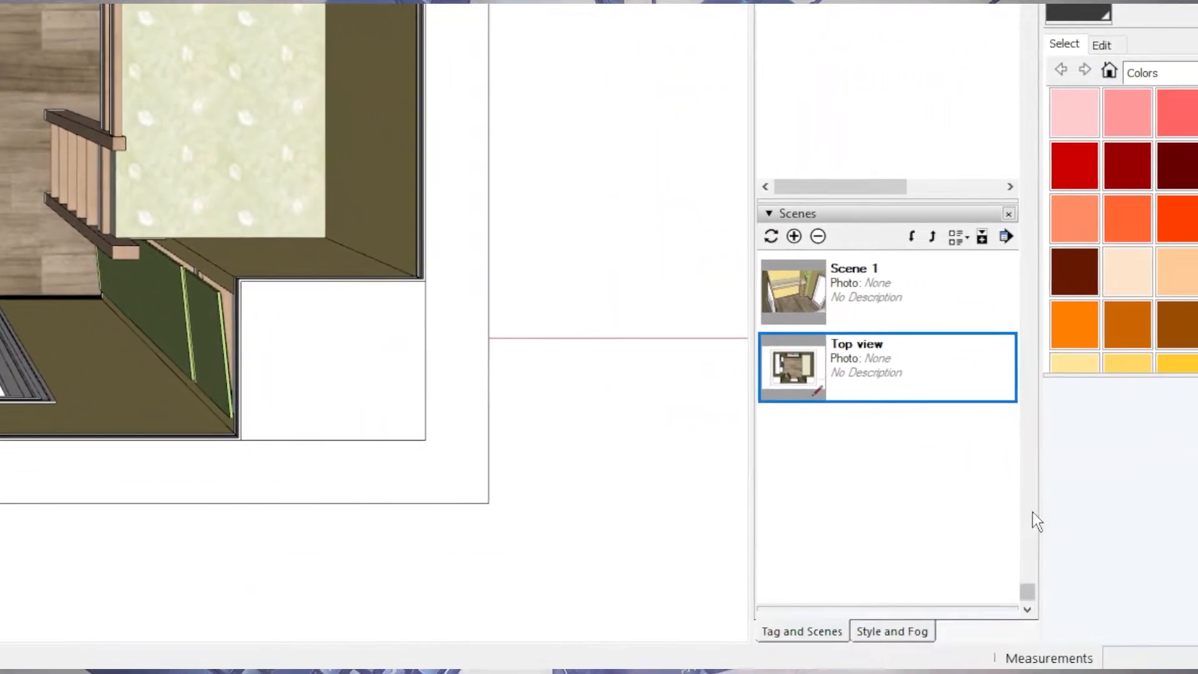
pyautogui.click(974, 279)
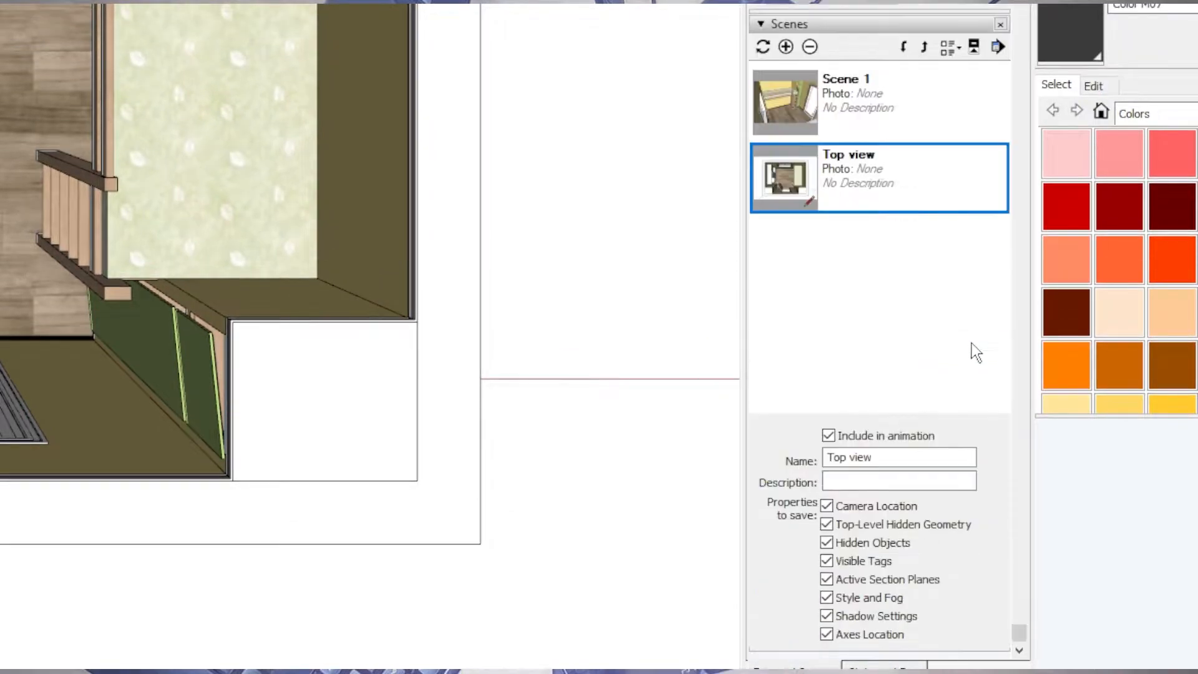
pyautogui.moveTo(898, 456); pyautogui.dragTo(742, 435)
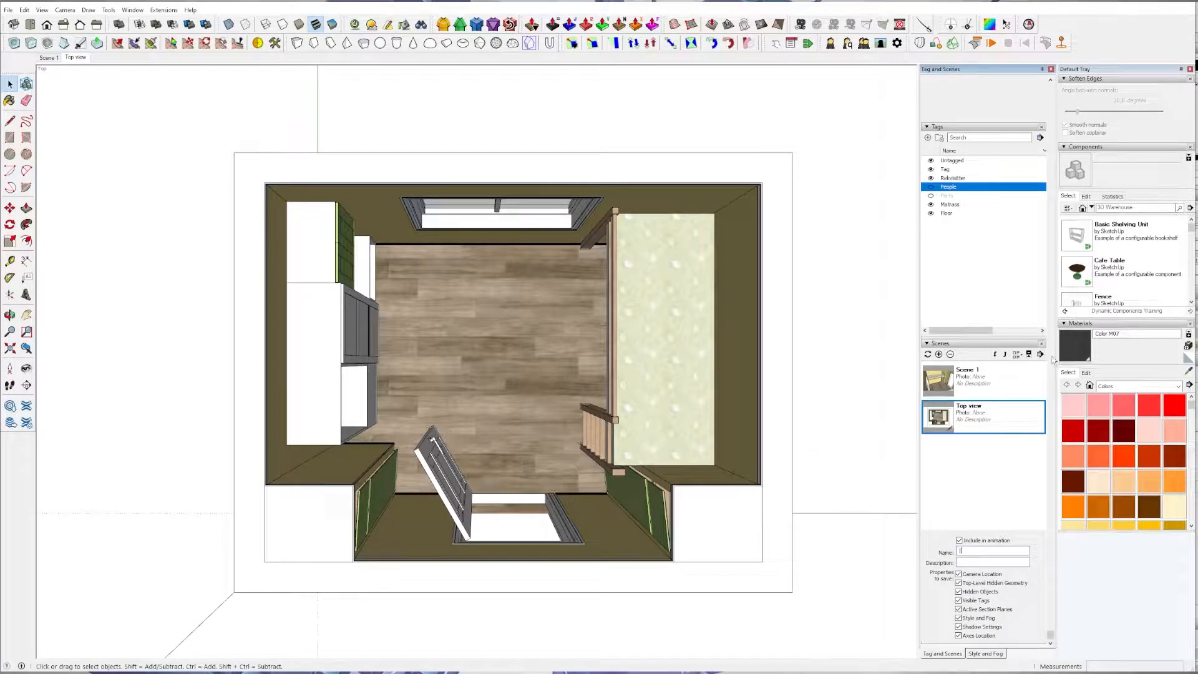
pyautogui.click(1028, 354)
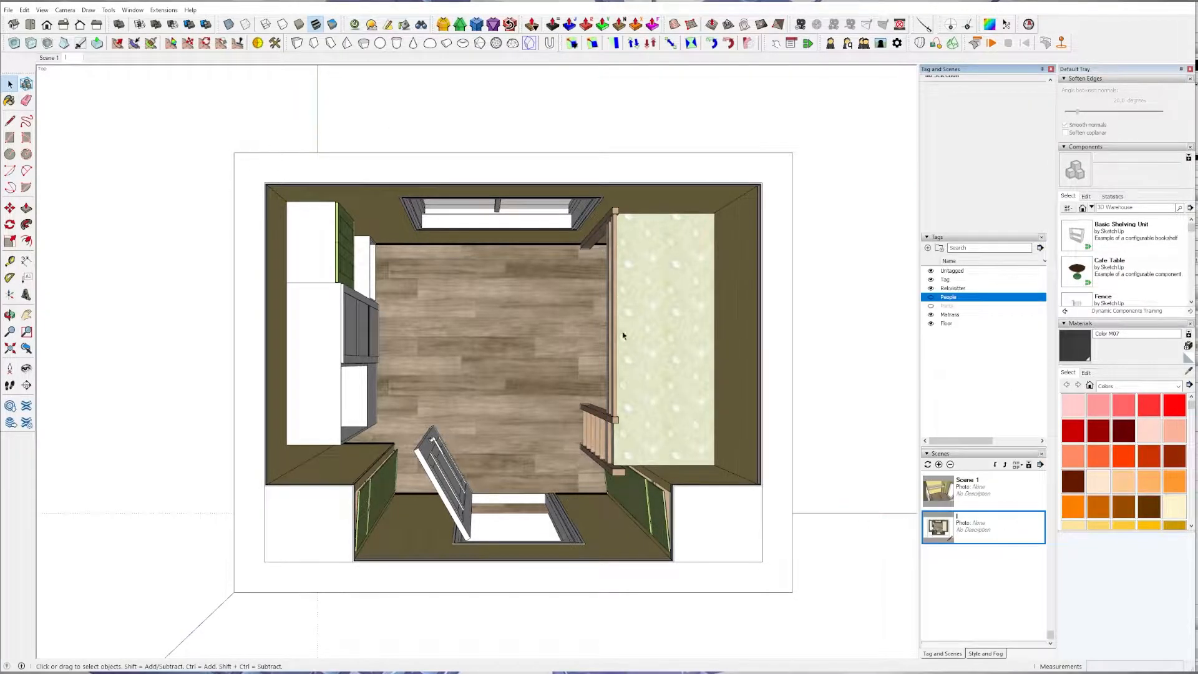
# Rename the second scene as "Topview".
pyautogui.rightClick(69, 57)
pyautogui.click(100, 113)
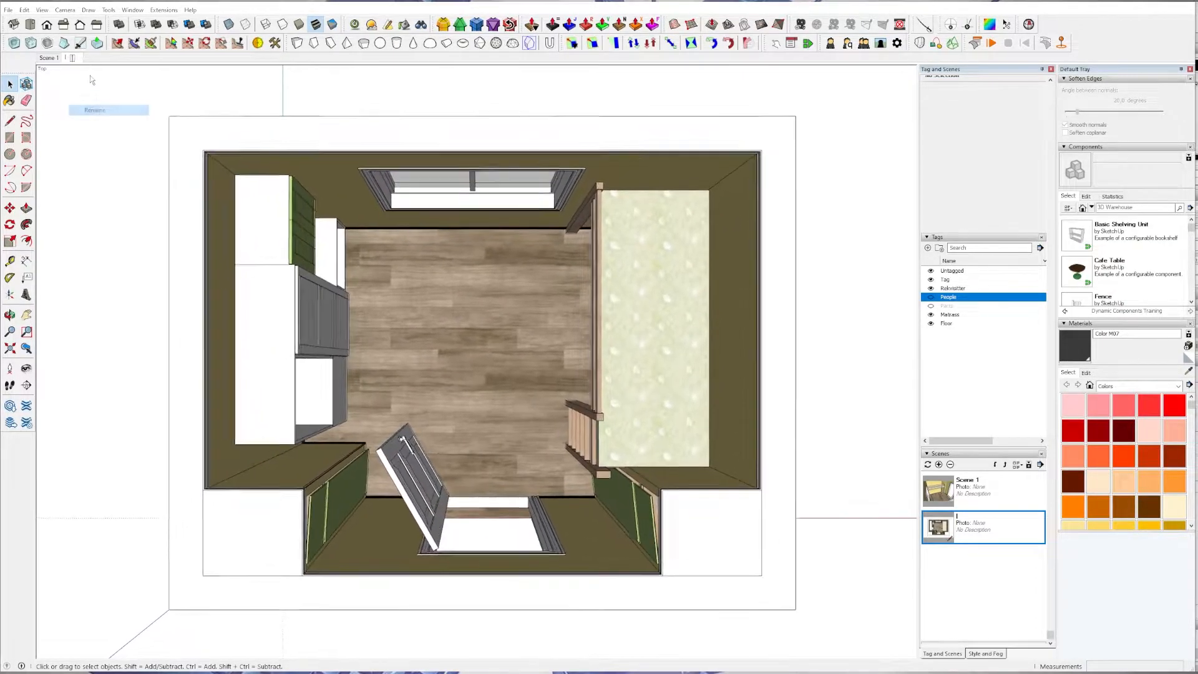
pyautogui.write('Topview')
pyautogui.press('Return')
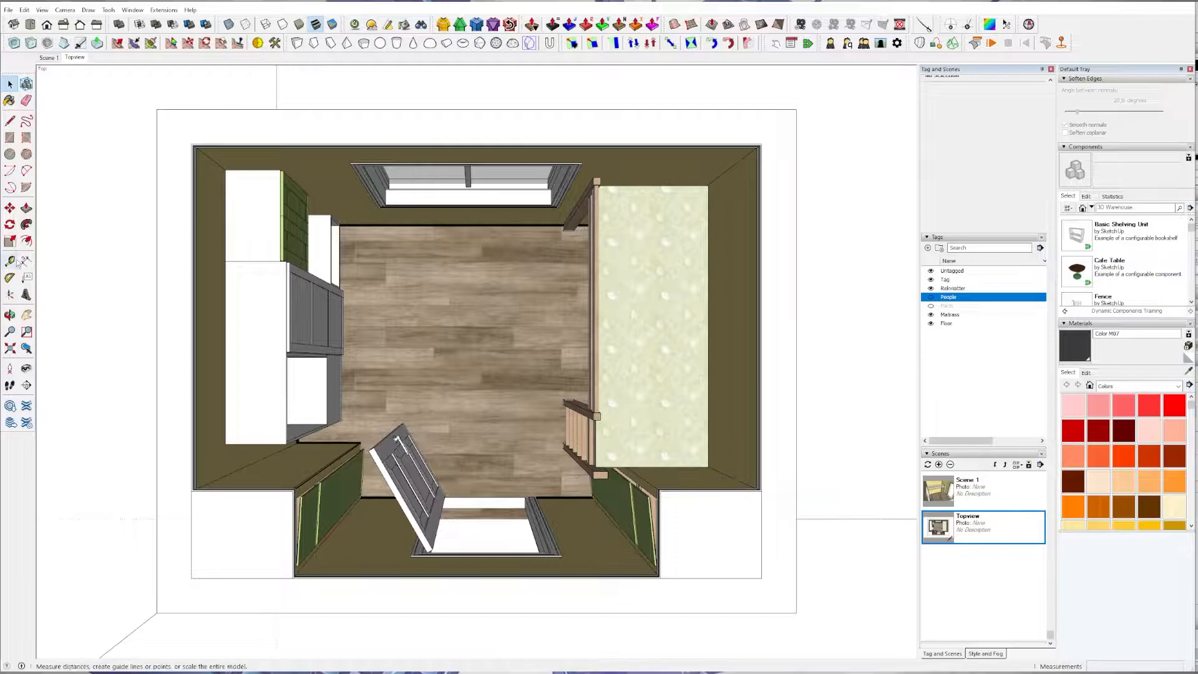
pyautogui.click(26, 385)
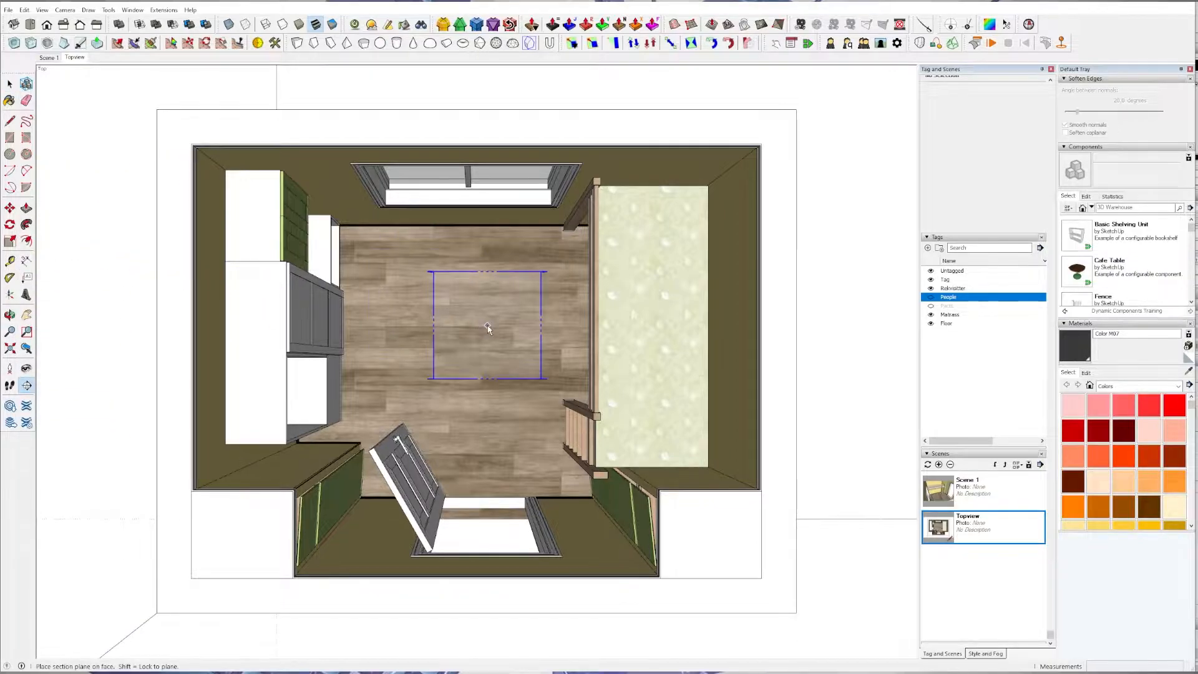
pyautogui.click(65, 10)
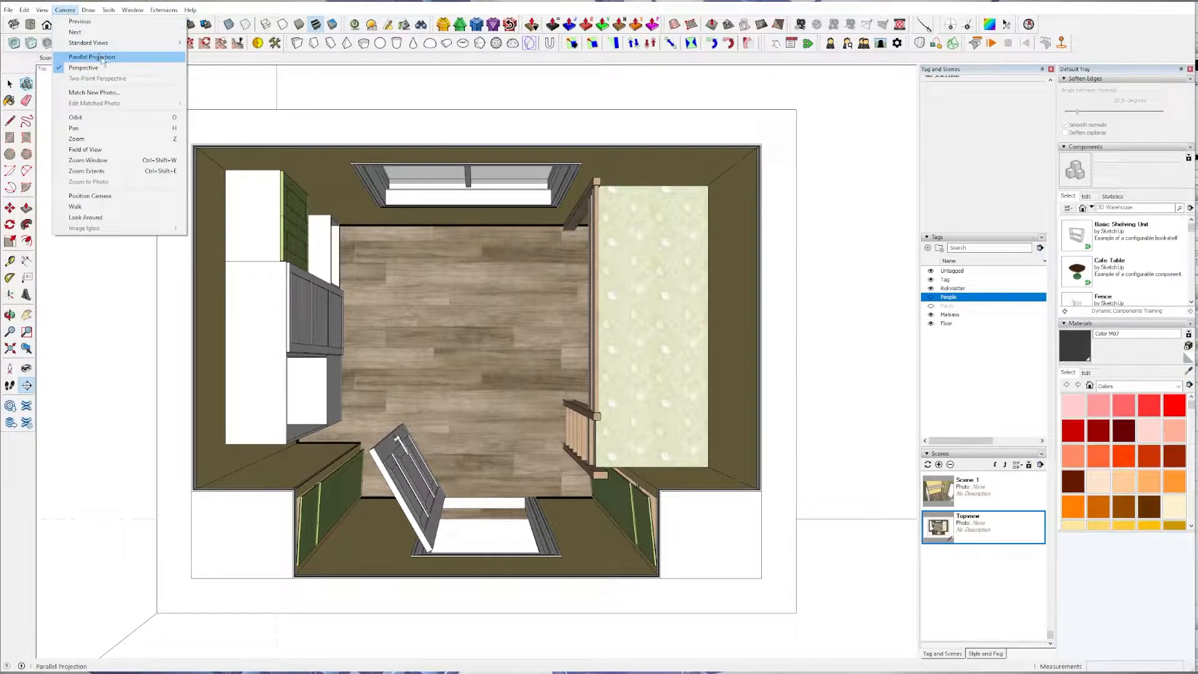
pyautogui.click(66, 11)
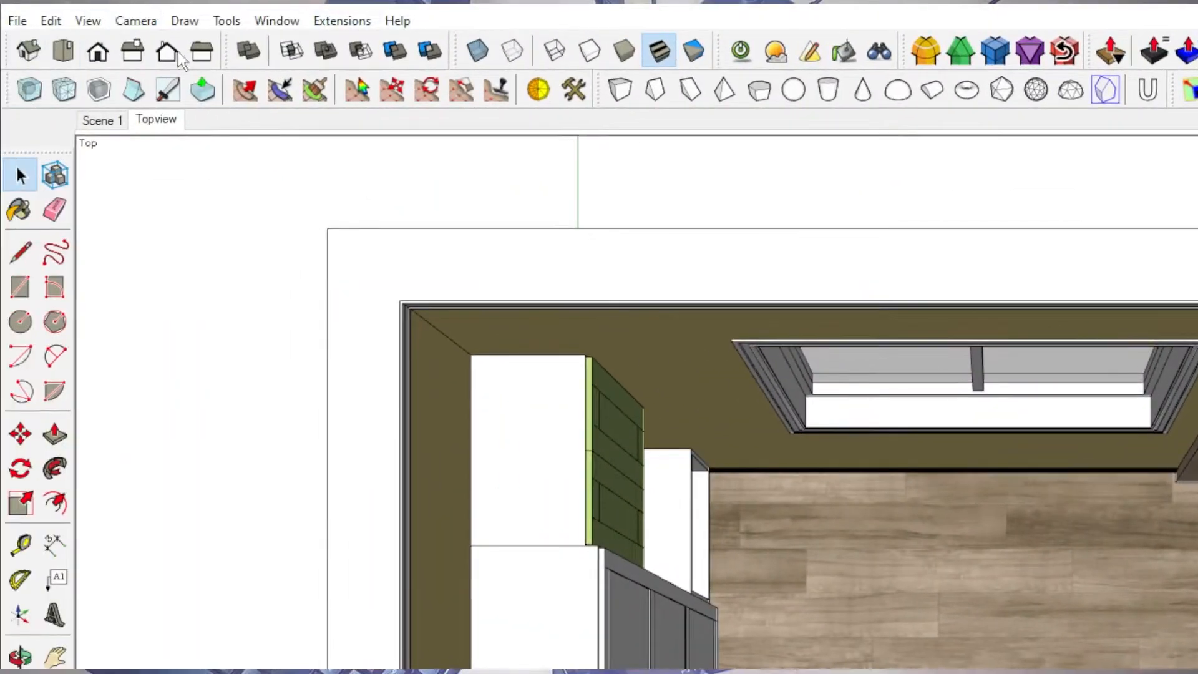
# Switch the camera to parallel projection, and return to the saved Topview scene.
pyautogui.click(132, 20)
pyautogui.click(163, 121)
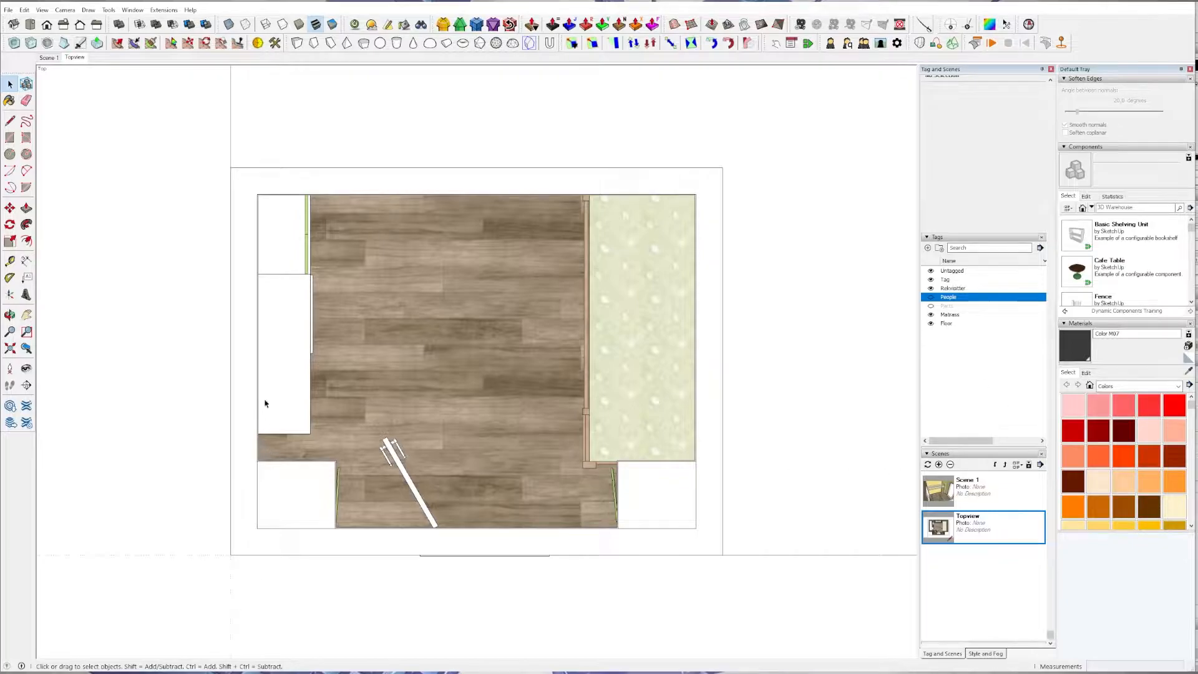
pyautogui.click(73, 59)
# Place a section plane on the floor of the room.
pyautogui.moveTo(397, 402); pyautogui.dragTo(540, 209, button='middle')
pyautogui.scroll(-2, 301, 312)
pyautogui.scroll(1, 300, 312)
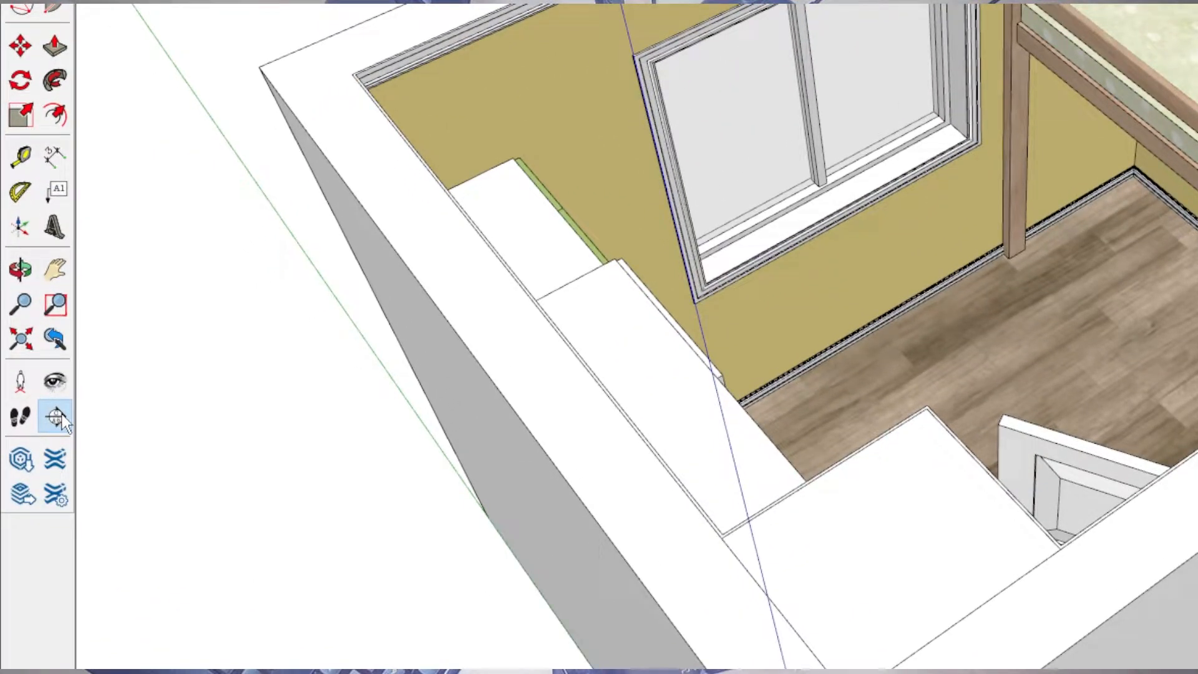
pyautogui.click(60, 418)
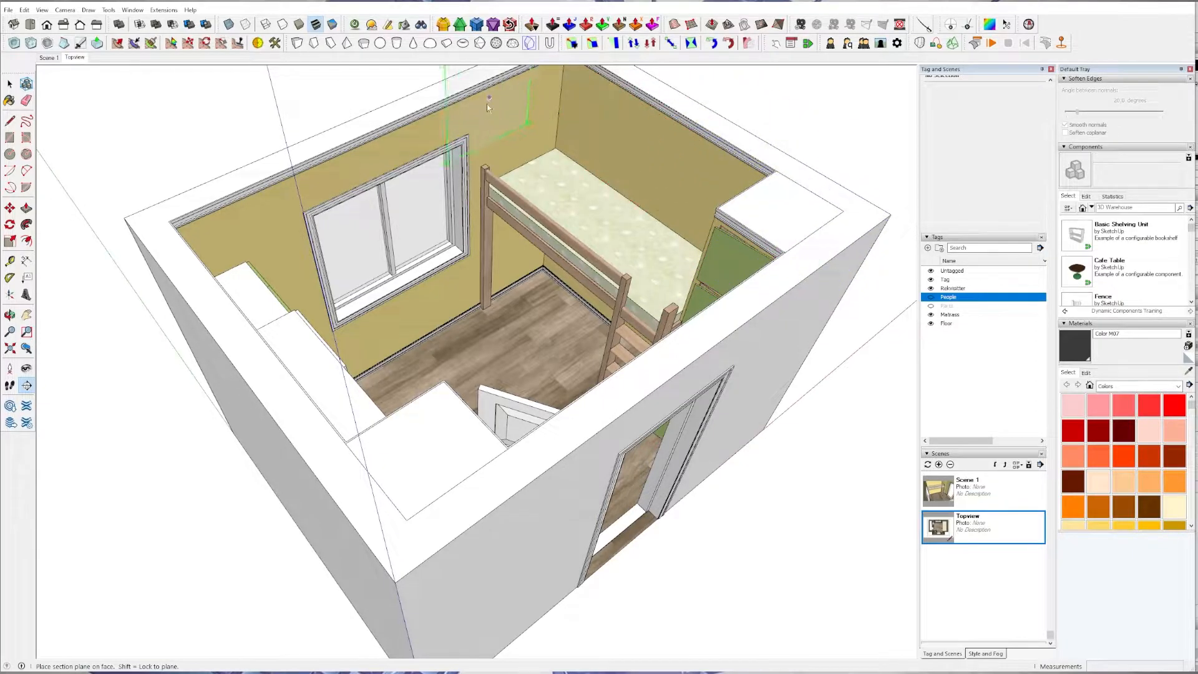
pyautogui.click(510, 345)
pyautogui.scroll(-2, 509, 345)
pyautogui.click(709, 426)
# Examine the section plane on the floor from several angles.
pyautogui.scroll(-6, 696, 410)
pyautogui.scroll(4, 687, 413)
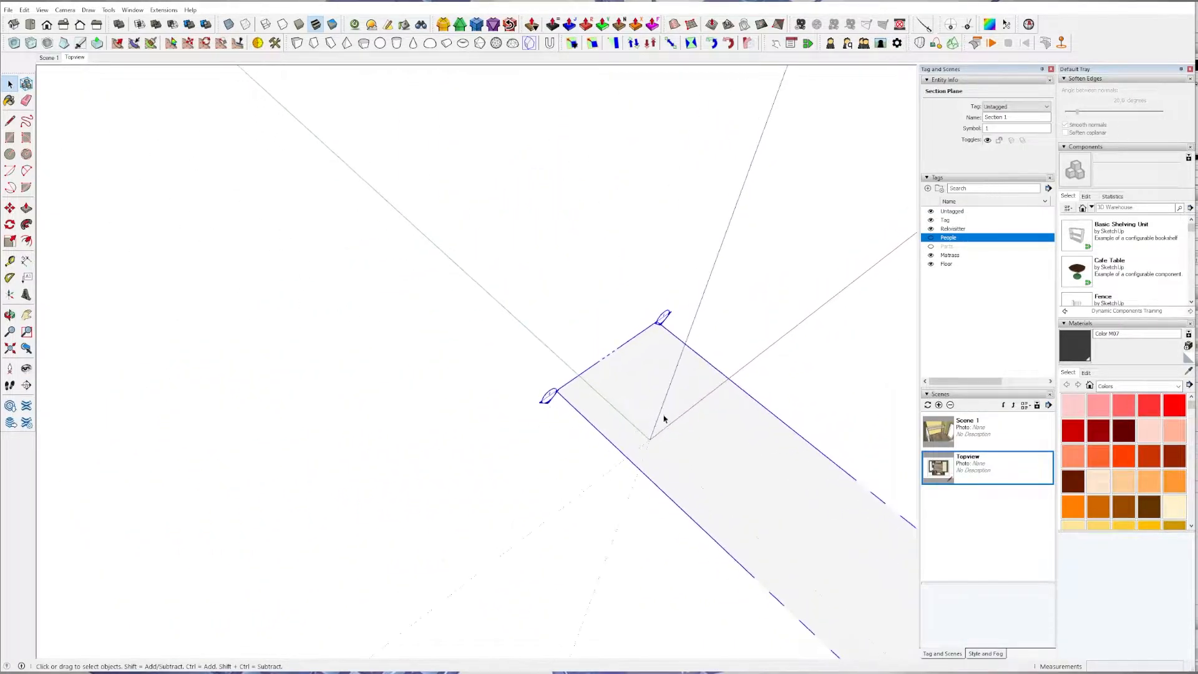
pyautogui.scroll(-1, 691, 411)
pyautogui.moveTo(692, 411)
pyautogui.mouseDown(button='middle')
pyautogui.moveTo(362, 348)
pyautogui.moveTo(718, 237)
pyautogui.moveTo(782, 264)
pyautogui.moveTo(756, 594)
pyautogui.mouseUp(button='middle')
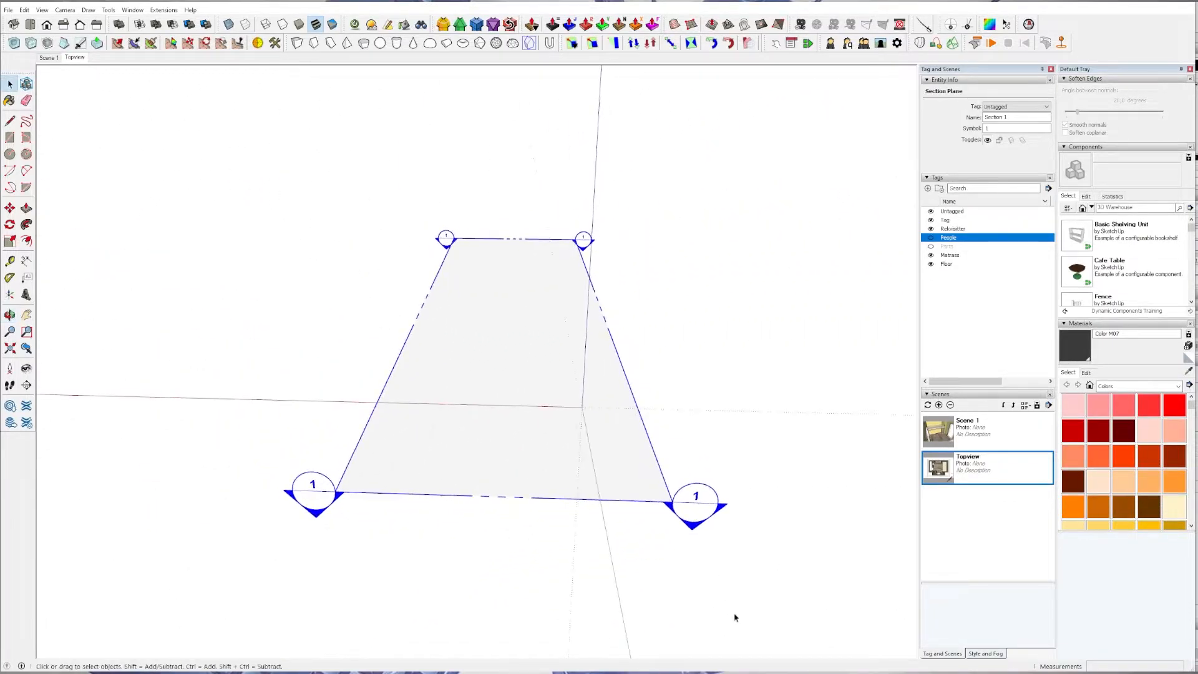
pyautogui.scroll(-1, 737, 537)
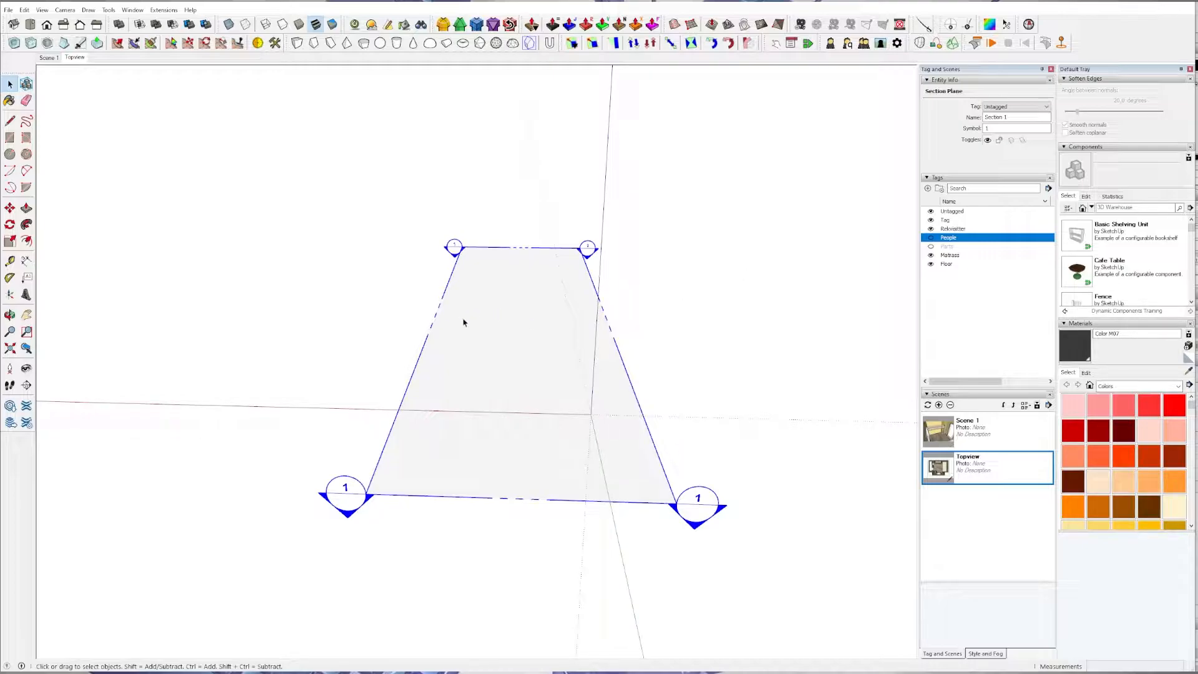
pyautogui.scroll(-1, 249, 474)
pyautogui.scroll(2, 500, 454)
pyautogui.scroll(-2, 516, 425)
pyautogui.moveTo(650, 489)
pyautogui.mouseDown(button='middle')
pyautogui.moveTo(245, 448)
pyautogui.moveTo(786, 390)
pyautogui.moveTo(709, 204)
pyautogui.mouseUp(button='middle')
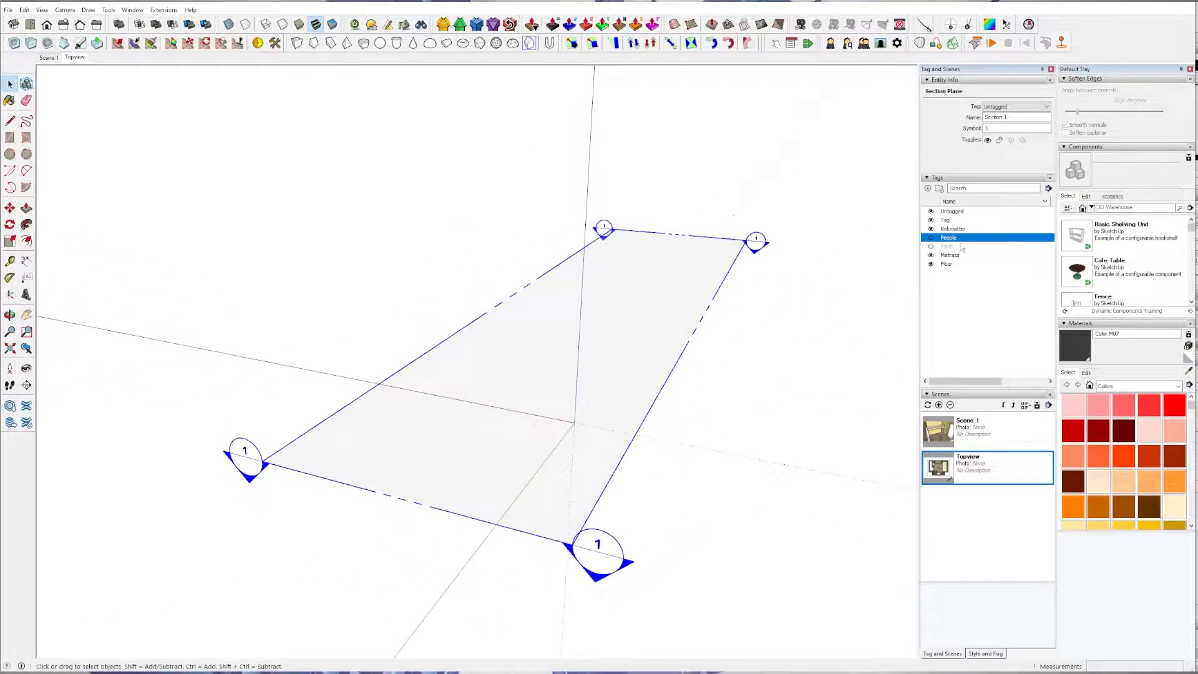
# Toggle the visibility of the Parts tag and bring the room corner beside the doorway into view.
pyautogui.click(930, 247)
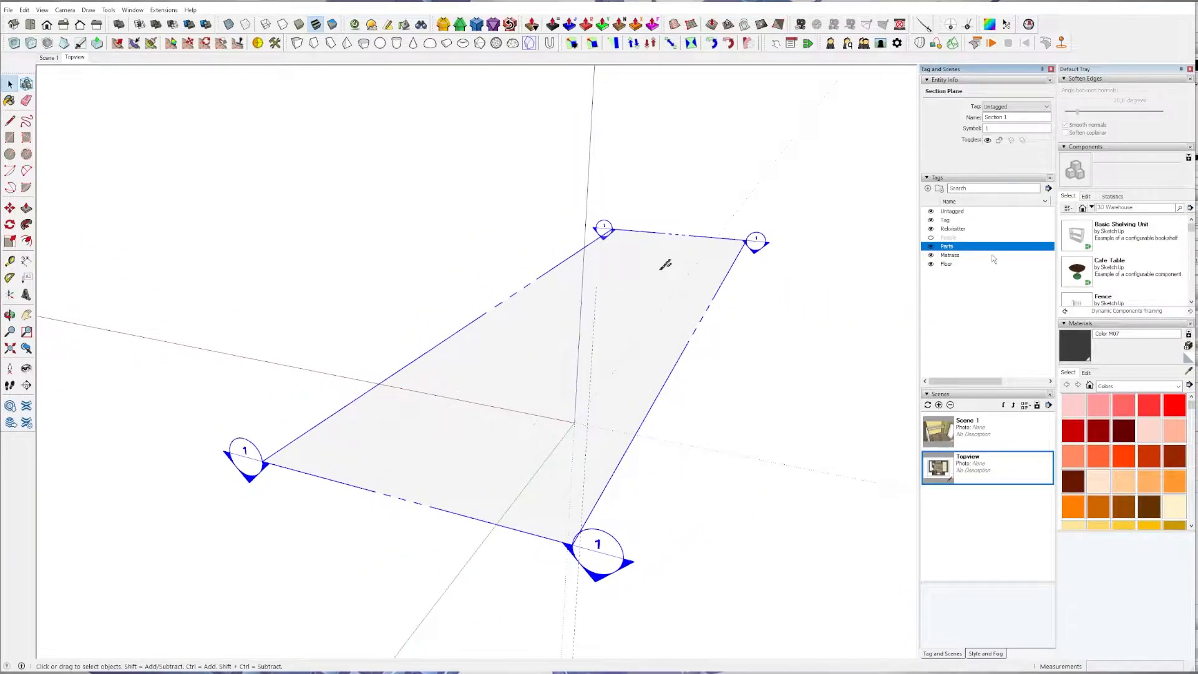
pyautogui.moveTo(717, 293); pyautogui.dragTo(477, 431, button='middle')
pyautogui.scroll(2, 476, 433)
pyautogui.moveTo(437, 380); pyautogui.dragTo(356, 358, button='middle')
pyautogui.scroll(3, 507, 411)
pyautogui.click(507, 411)
pyautogui.moveTo(498, 411)
pyautogui.mouseDown(button='middle')
pyautogui.moveTo(518, 365)
pyautogui.moveTo(113, 499)
pyautogui.moveTo(370, 422)
pyautogui.moveTo(537, 447)
pyautogui.moveTo(516, 390)
pyautogui.moveTo(727, 279)
pyautogui.moveTo(470, 384)
pyautogui.mouseUp(button='middle')
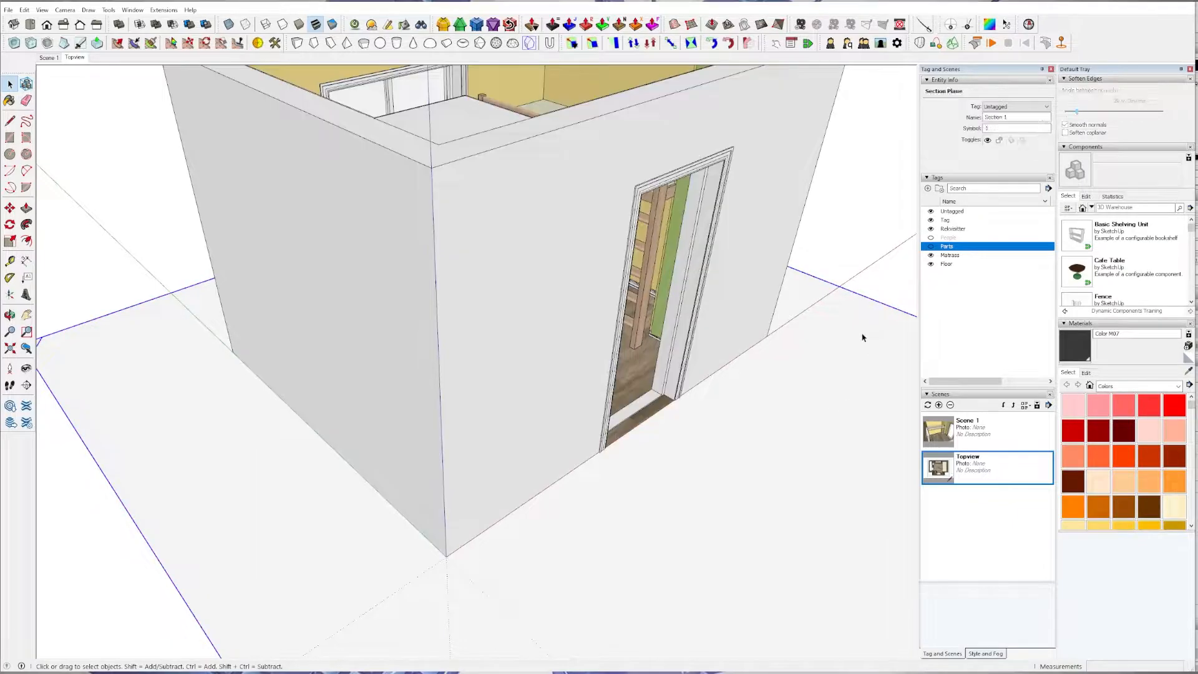
# Move the section plane up from the floor by about 176 cm to cut through the walls, window and door.
pyautogui.click(862, 338)
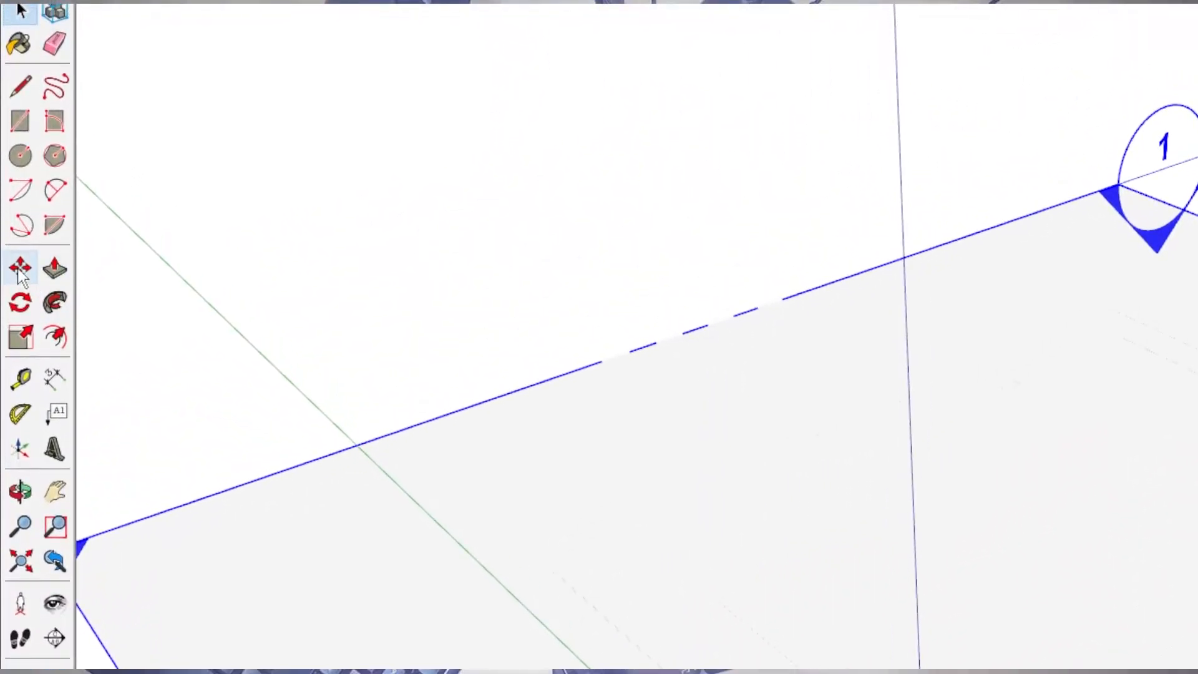
pyautogui.click(21, 269)
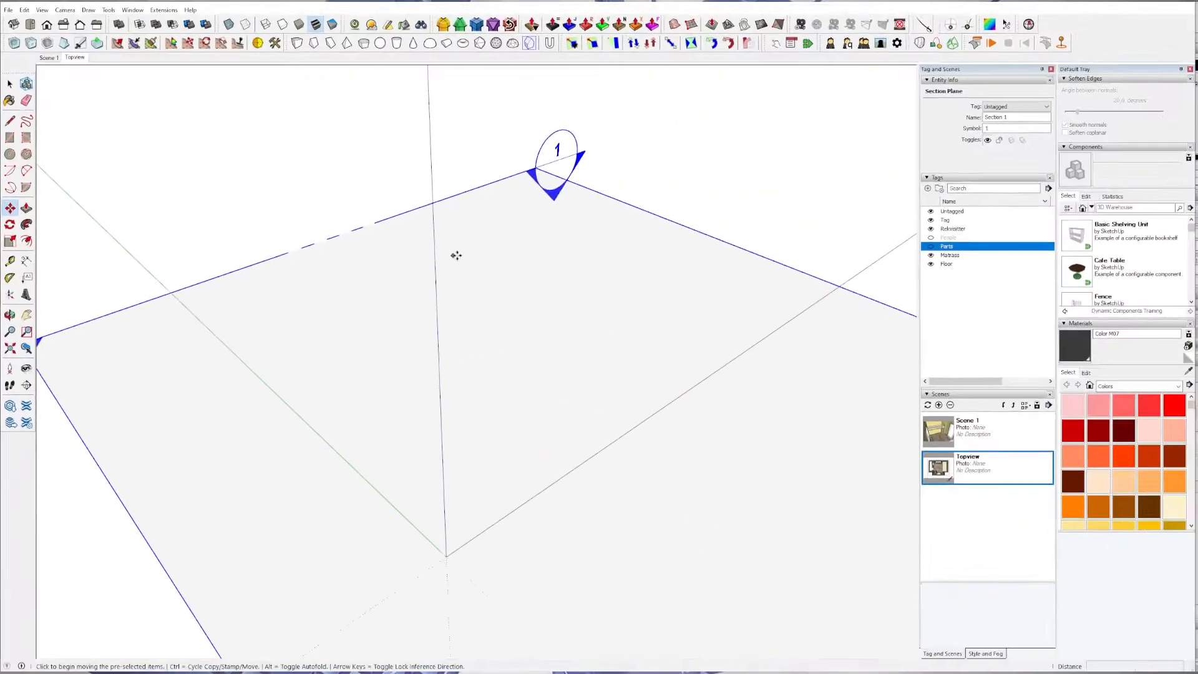
pyautogui.click(678, 305)
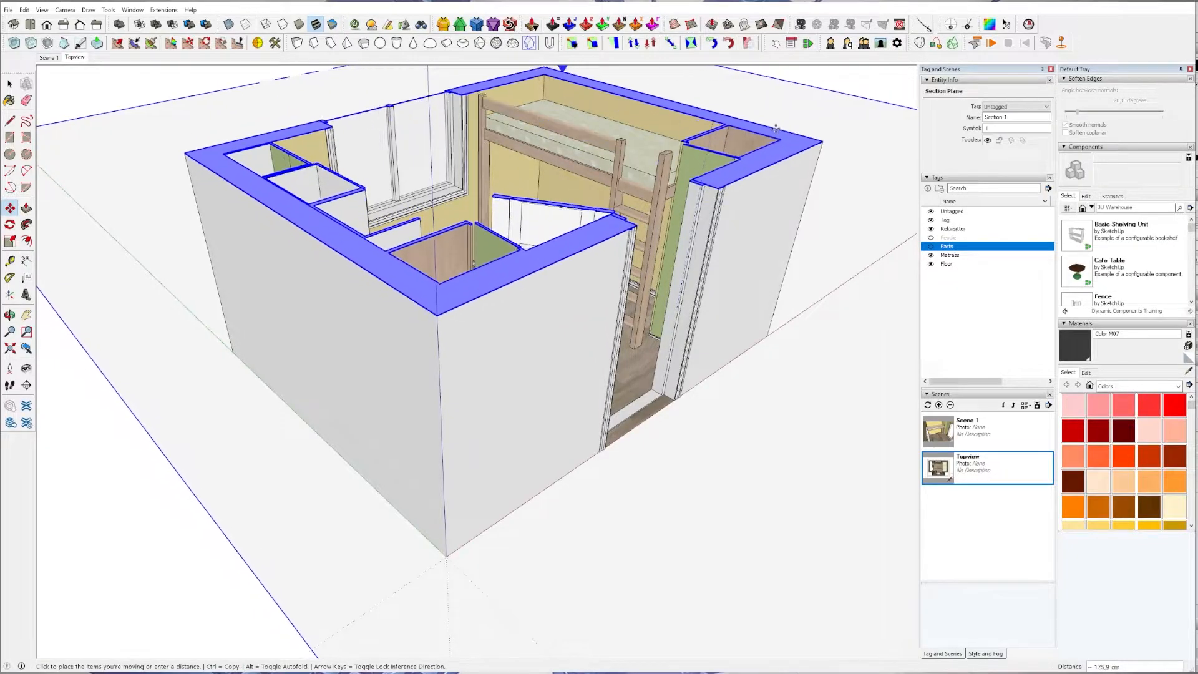
pyautogui.click(775, 128)
pyautogui.scroll(-3, 680, 121)
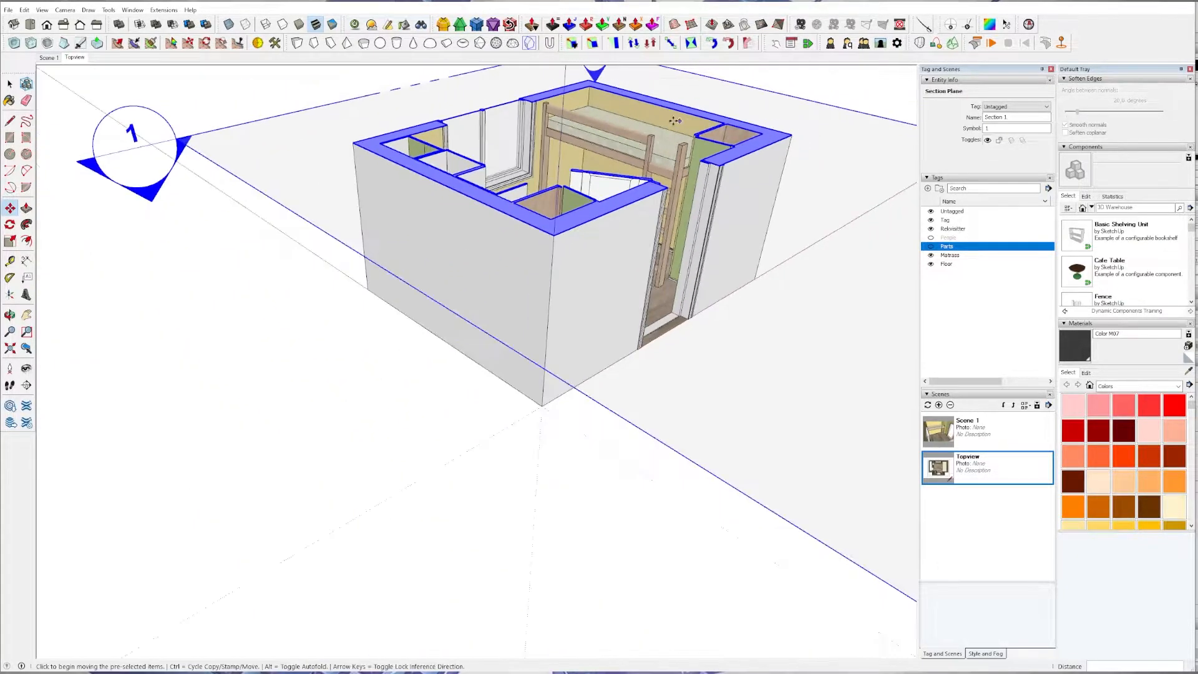
pyautogui.moveTo(539, 187); pyautogui.dragTo(287, 534, button='middle')
pyautogui.click(65, 10)
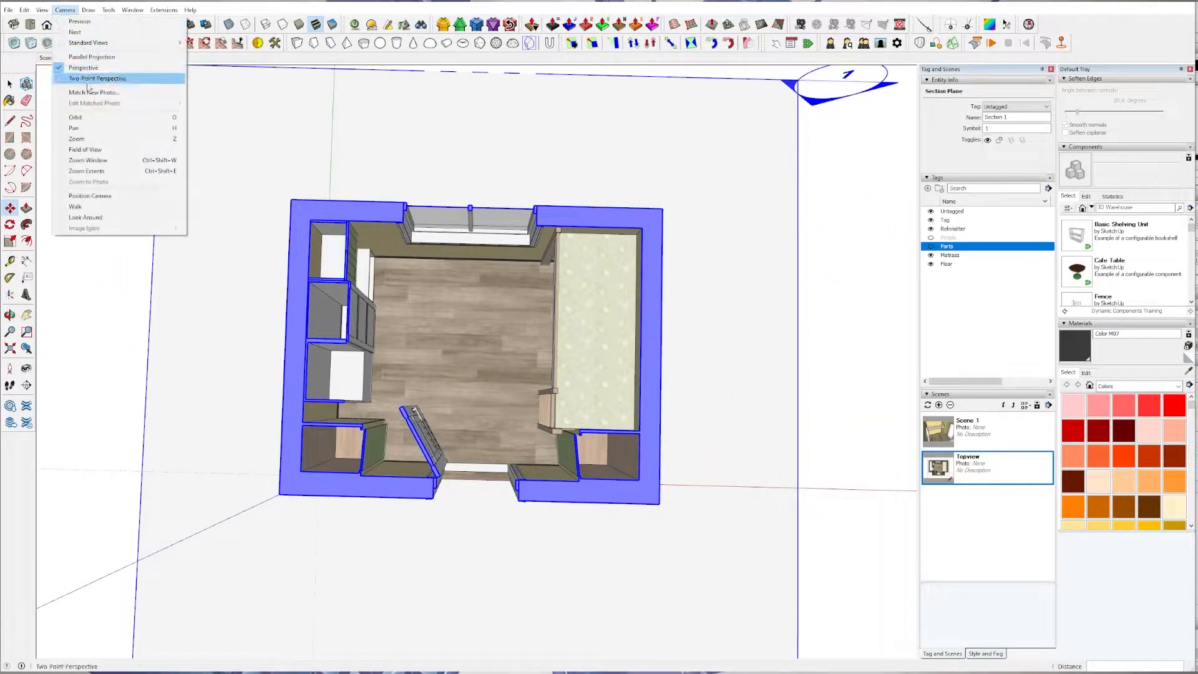
pyautogui.moveTo(112, 42)
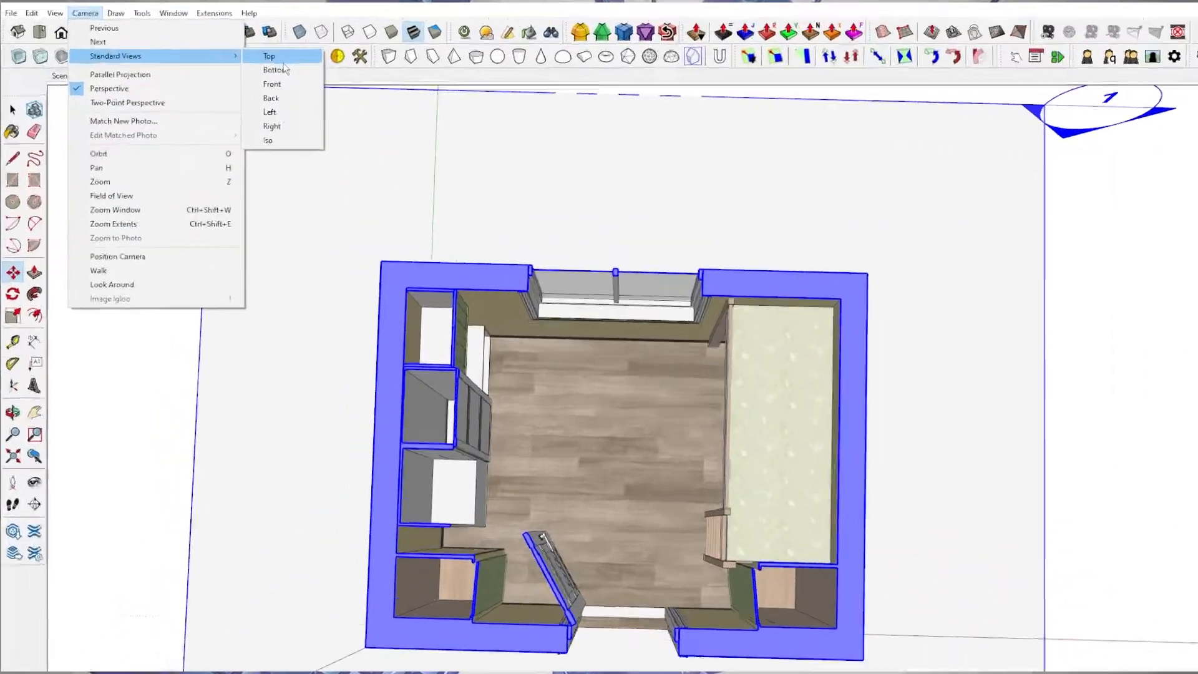
pyautogui.click(839, 184)
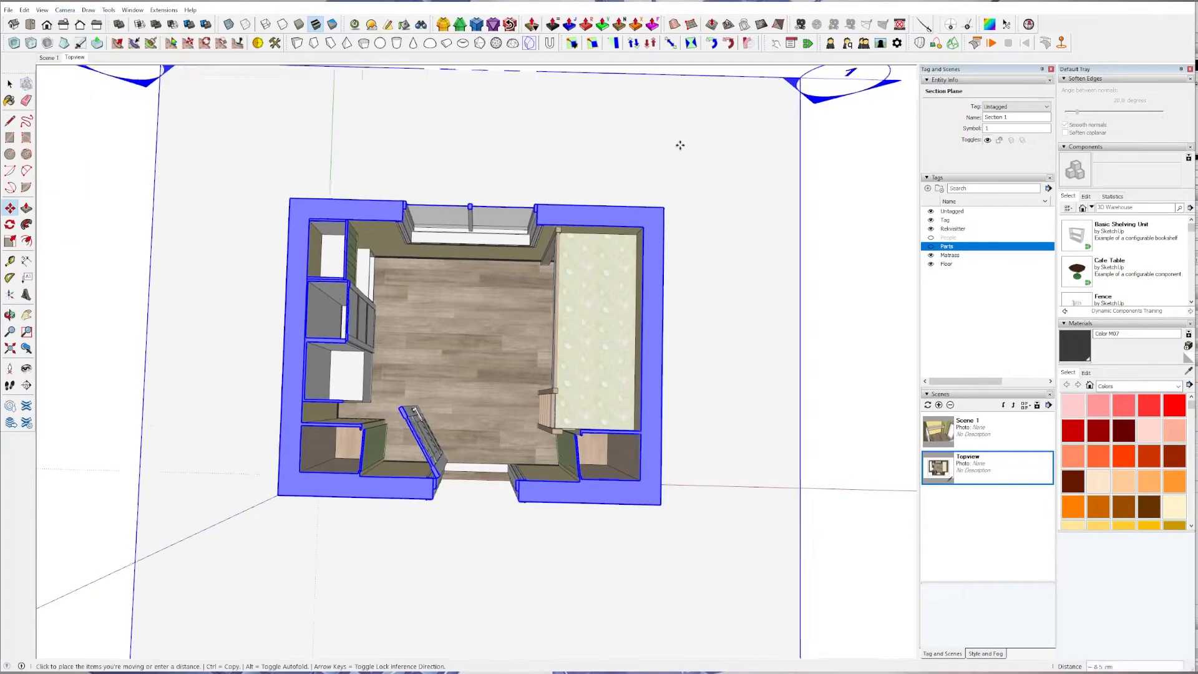
# Try to align the view to the section plane and bring the room back into view.
pyautogui.rightClick(681, 148)
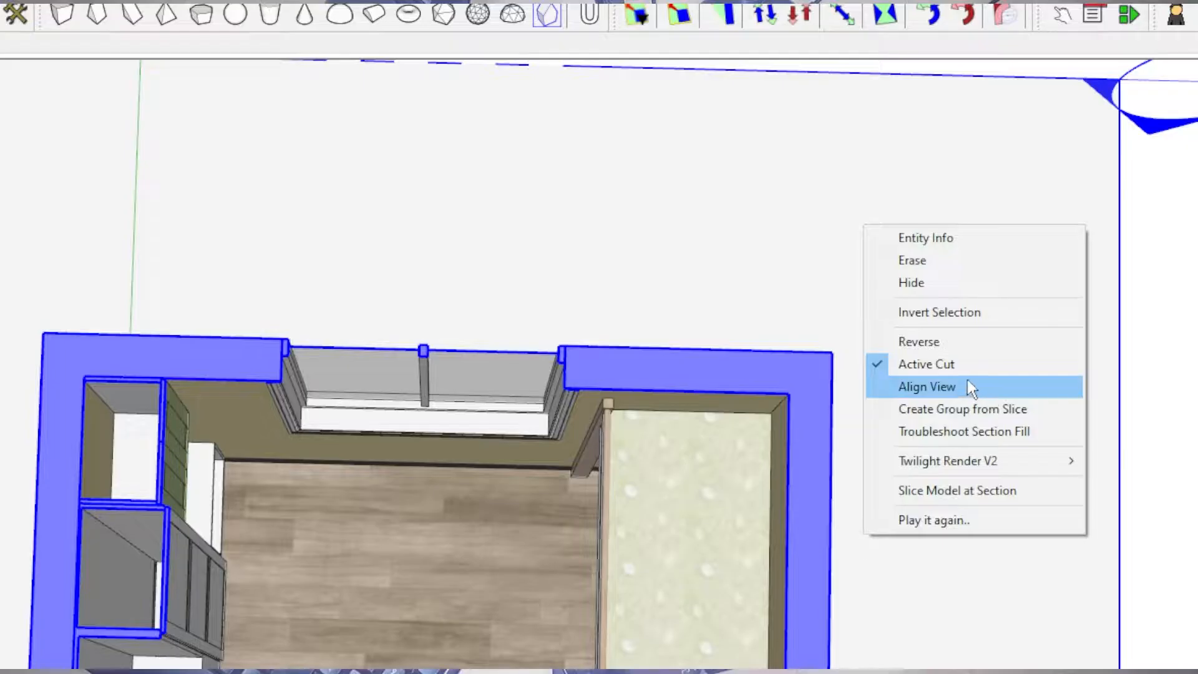
pyautogui.click(948, 387)
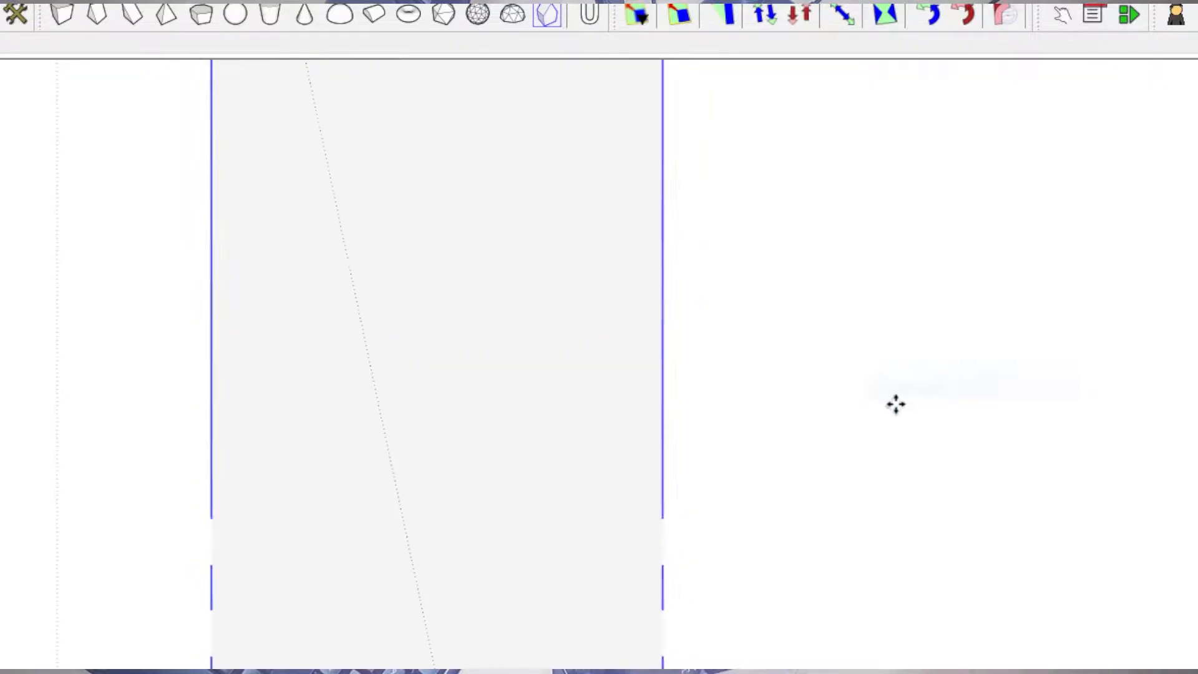
pyautogui.scroll(4, 455, 464)
pyautogui.scroll(4, 641, 270)
pyautogui.scroll(-10, 643, 268)
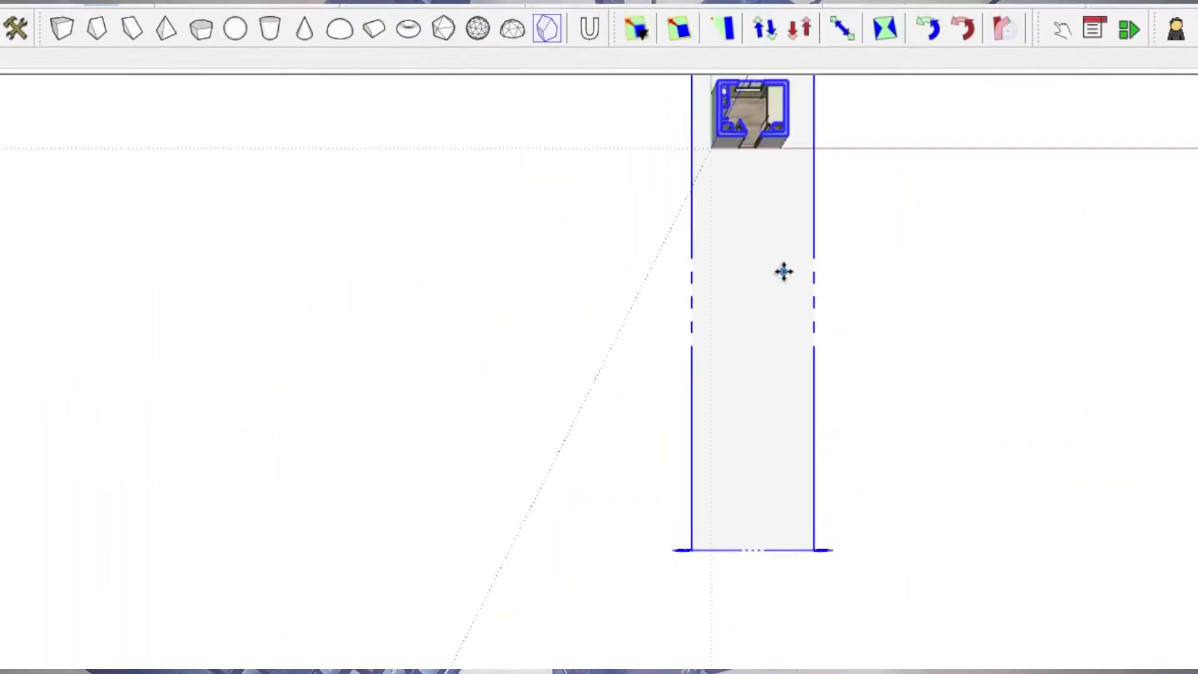
pyautogui.keyDown('shift'); pyautogui.moveTo(776, 232); pyautogui.dragTo(701, 347, button='middle'); pyautogui.keyUp('shift')
pyautogui.scroll(8, 776, 209)
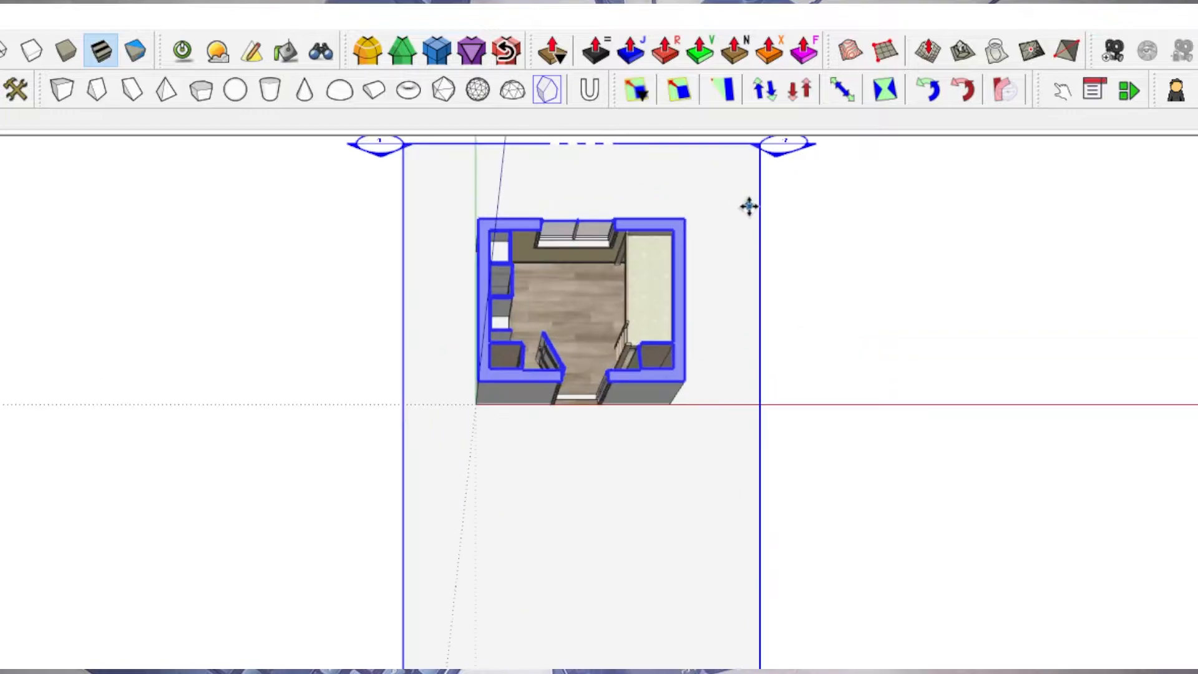
# Align the view to the section plane again and centre the cut room from above.
pyautogui.rightClick(703, 234)
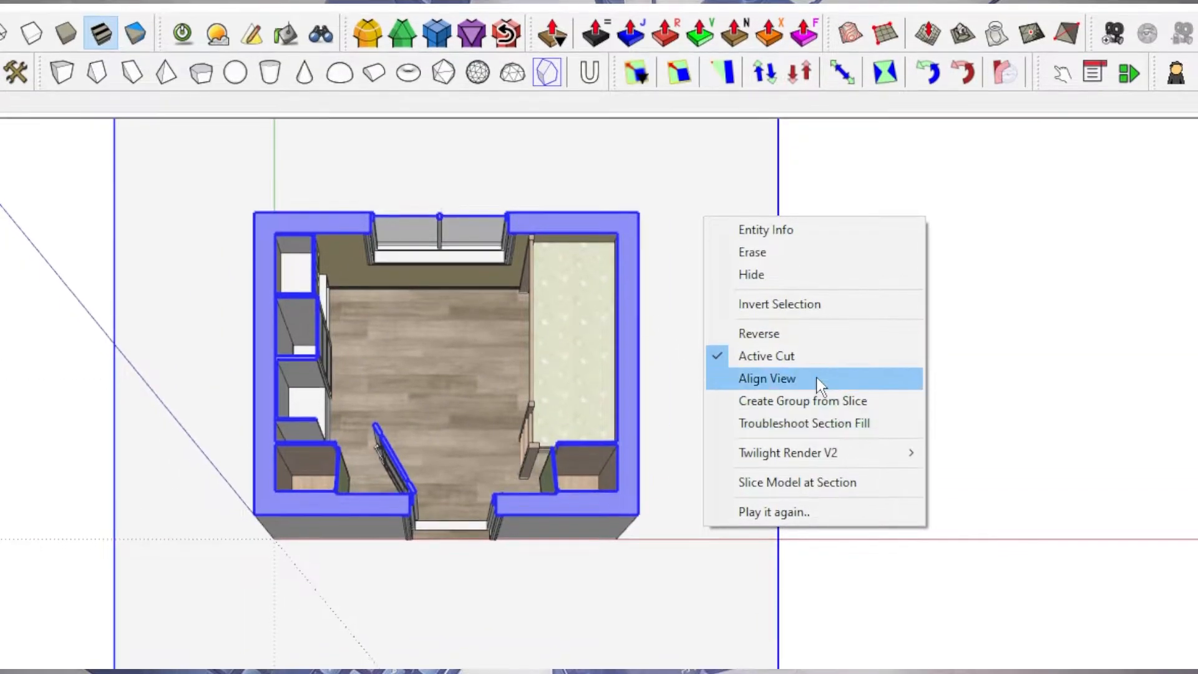
pyautogui.click(811, 396)
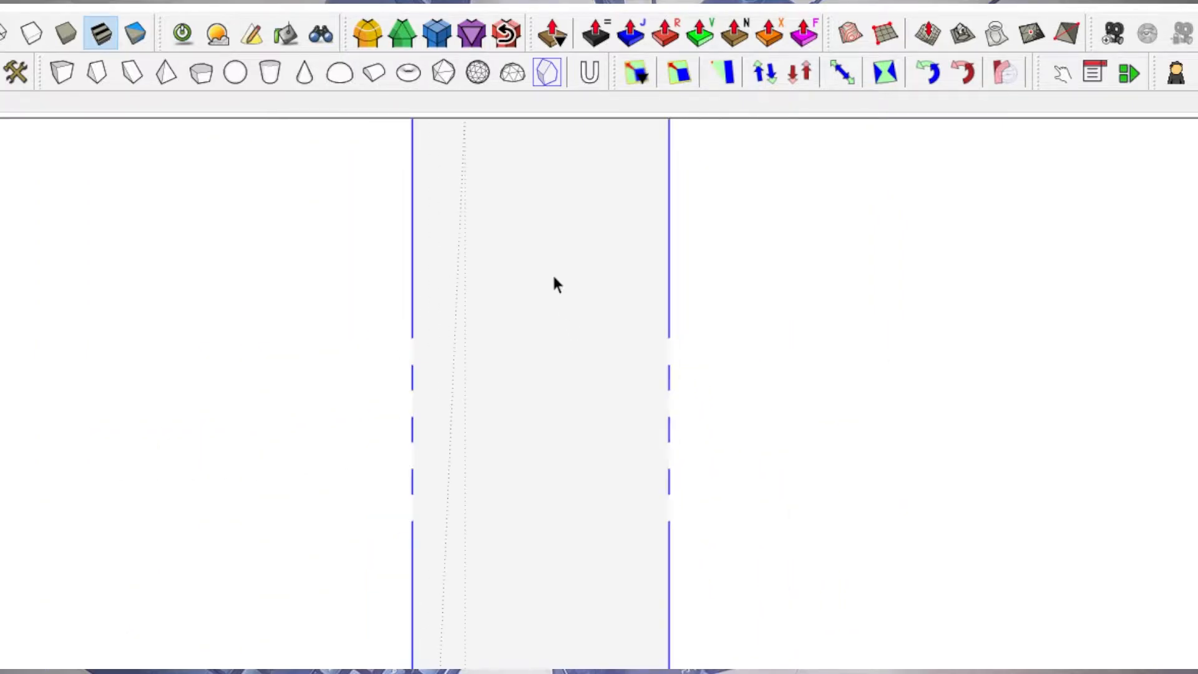
pyautogui.keyDown('shift'); pyautogui.moveTo(550, 281); pyautogui.dragTo(481, 665, button='middle'); pyautogui.keyUp('shift')
pyautogui.scroll(1, 506, 148)
pyautogui.scroll(8, 473, 431)
pyautogui.scroll(-3, 608, 332)
pyautogui.moveTo(610, 316)
pyautogui.keyDown('shift'); pyautogui.mouseDown(button='middle')
pyautogui.moveTo(476, 302)
pyautogui.moveTo(527, 350)
pyautogui.mouseUp(button='middle'); pyautogui.keyUp('shift')
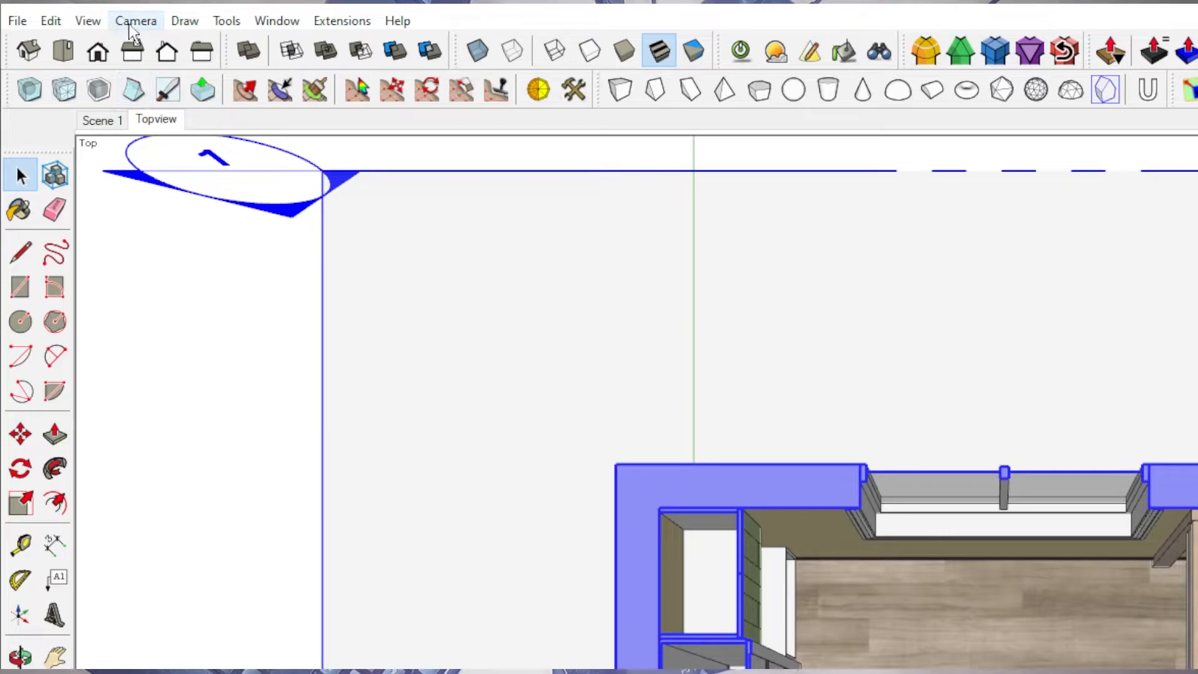
# Switch the camera to parallel projection and hide the section planes while keeping the section cut and fill.
pyautogui.click(128, 23)
pyautogui.click(197, 118)
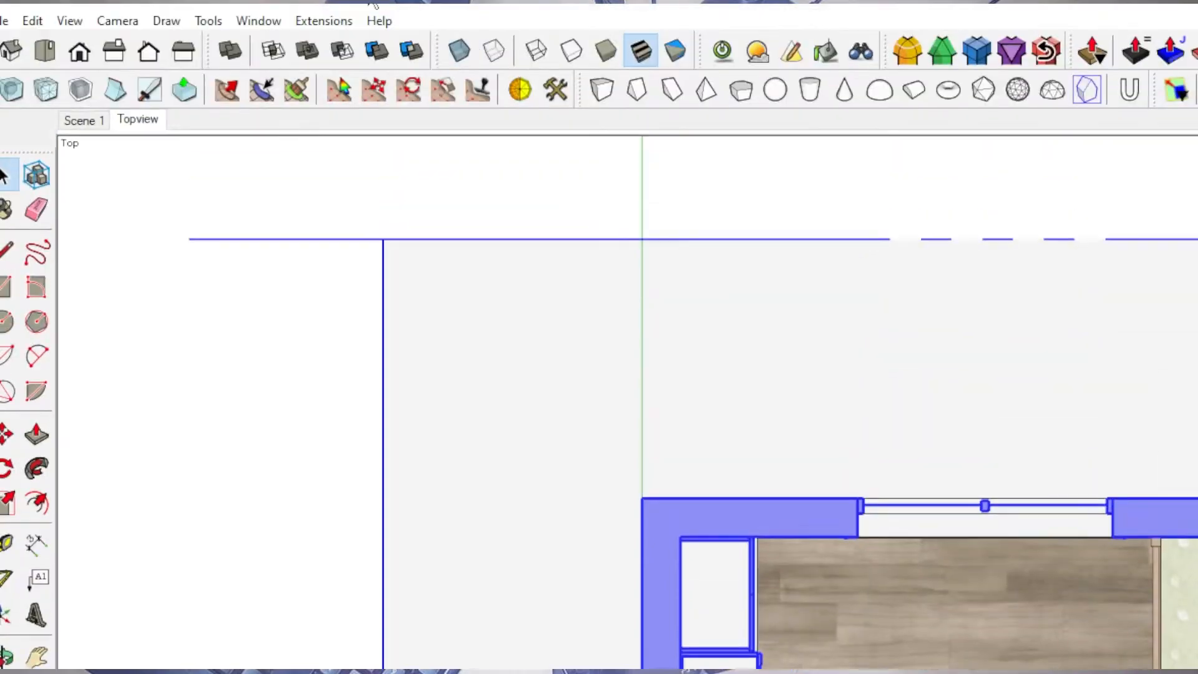
pyautogui.click(86, 20)
pyautogui.moveTo(50, 20)
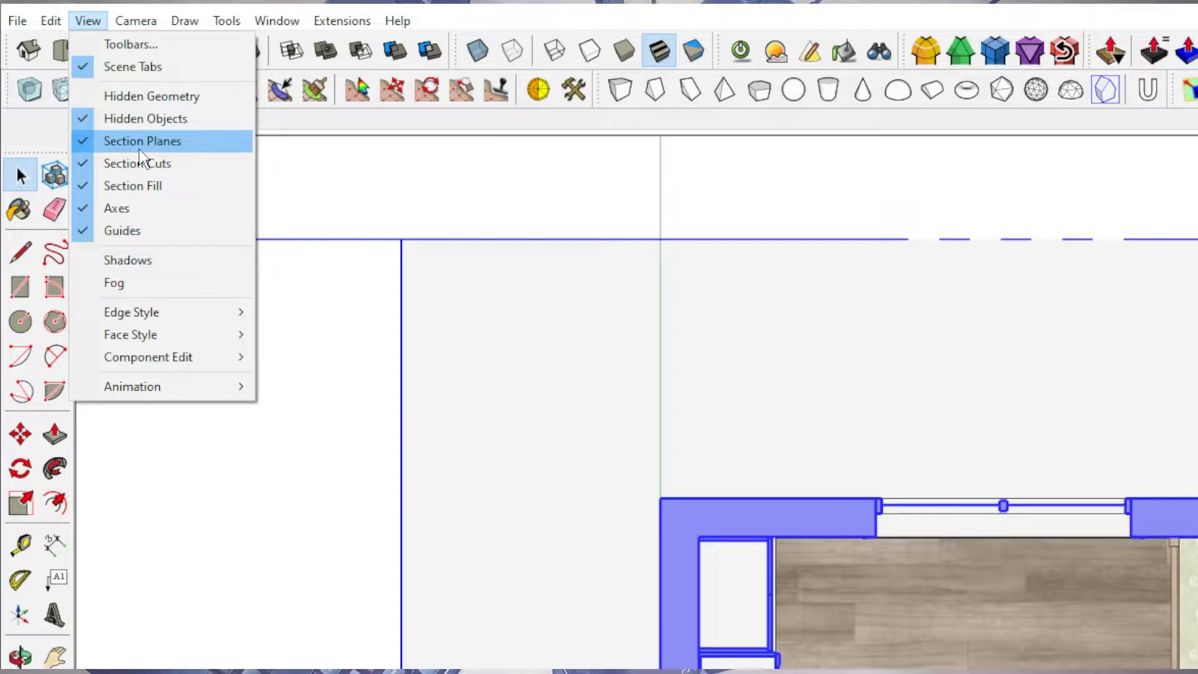
pyautogui.click(140, 156)
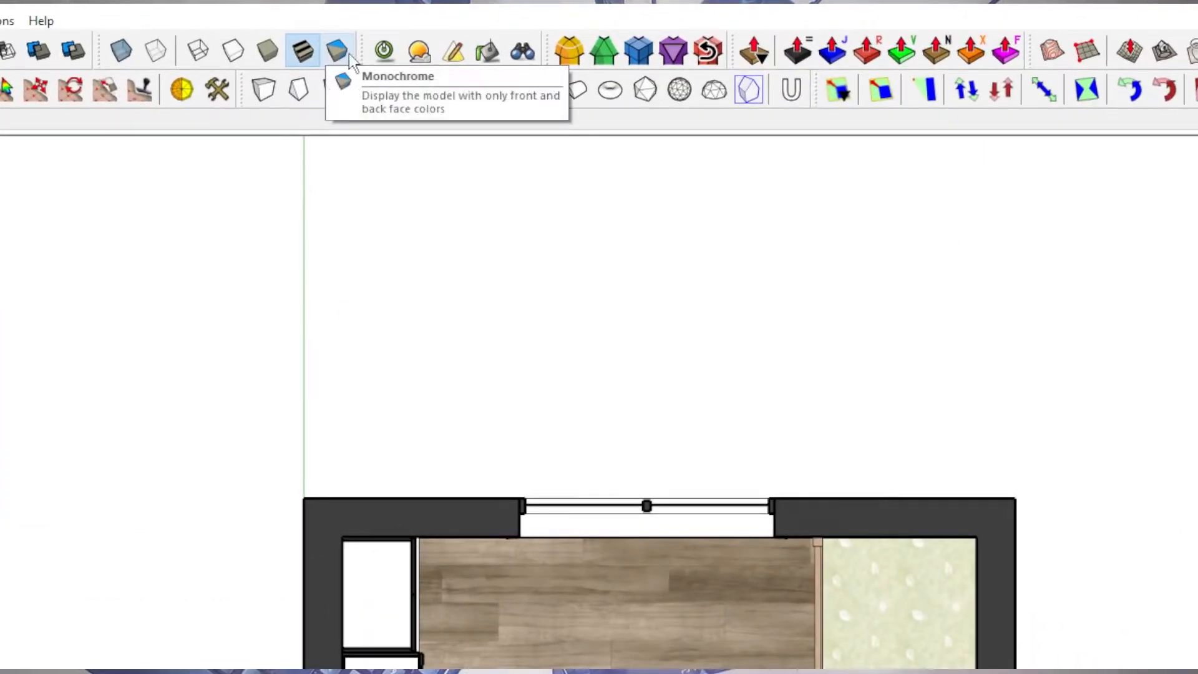
# Display the model in Monochrome and add a third scene, saving the style changes as a new style.
pyautogui.click(332, 52)
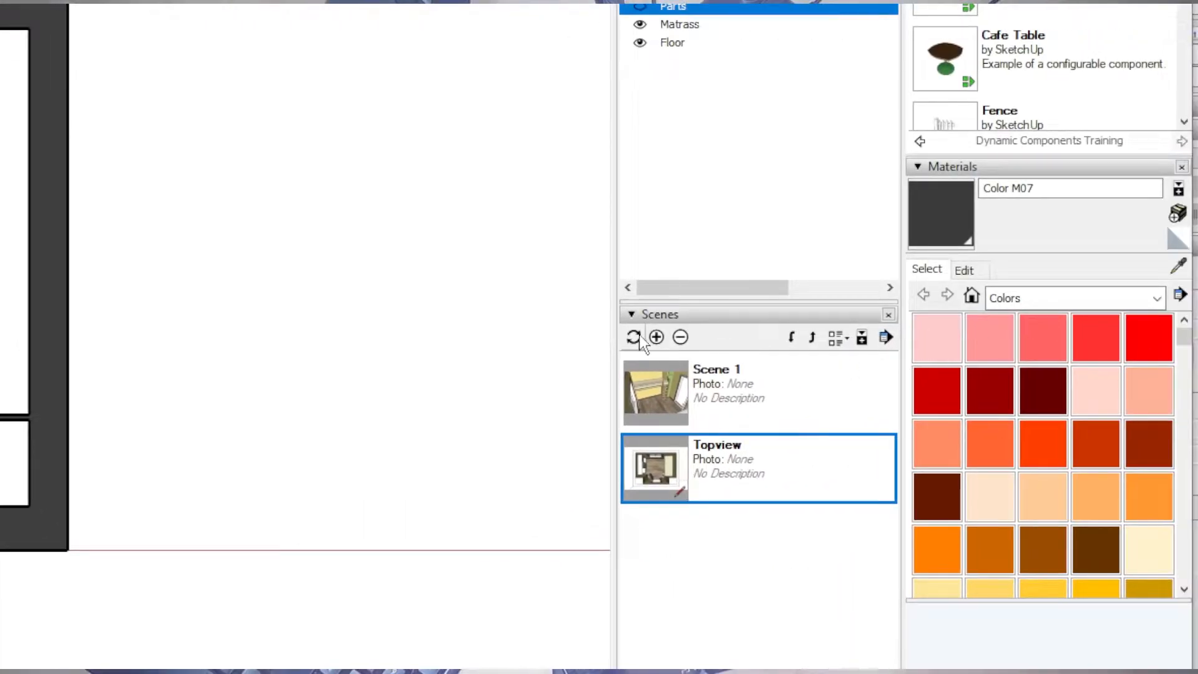
pyautogui.click(637, 337)
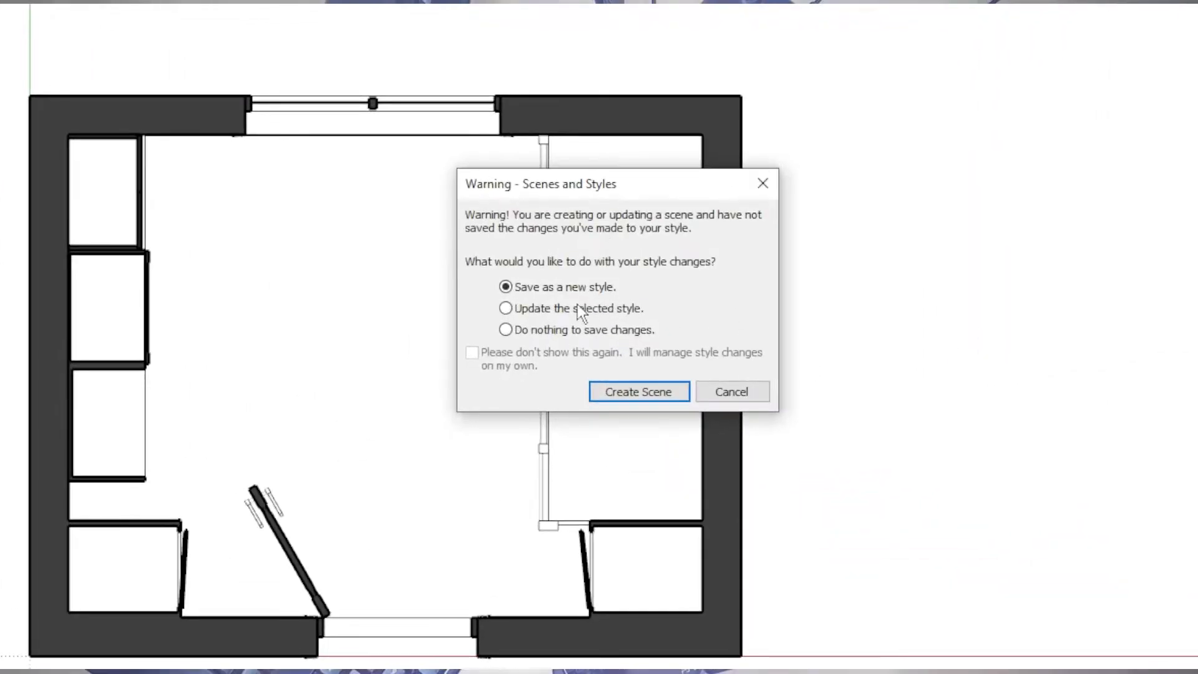
pyautogui.click(523, 310)
pyautogui.click(523, 289)
pyautogui.click(656, 400)
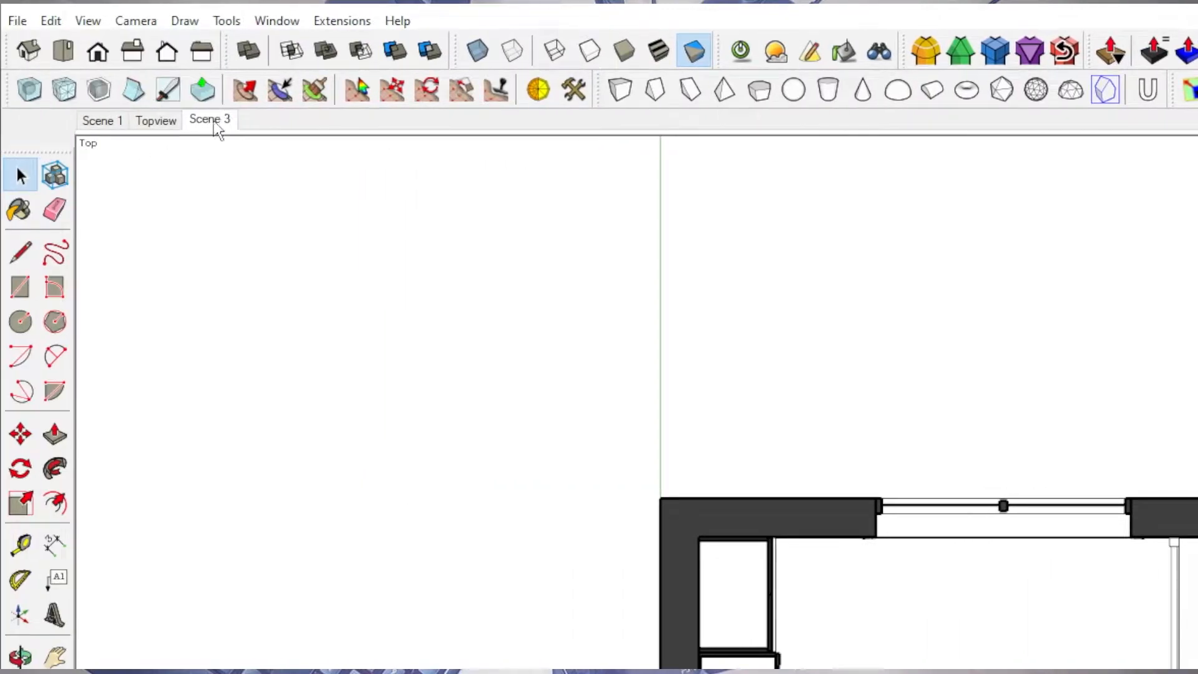
# Rename Scene 3 as "Plan".
pyautogui.rightClick(214, 122)
pyautogui.click(299, 231)
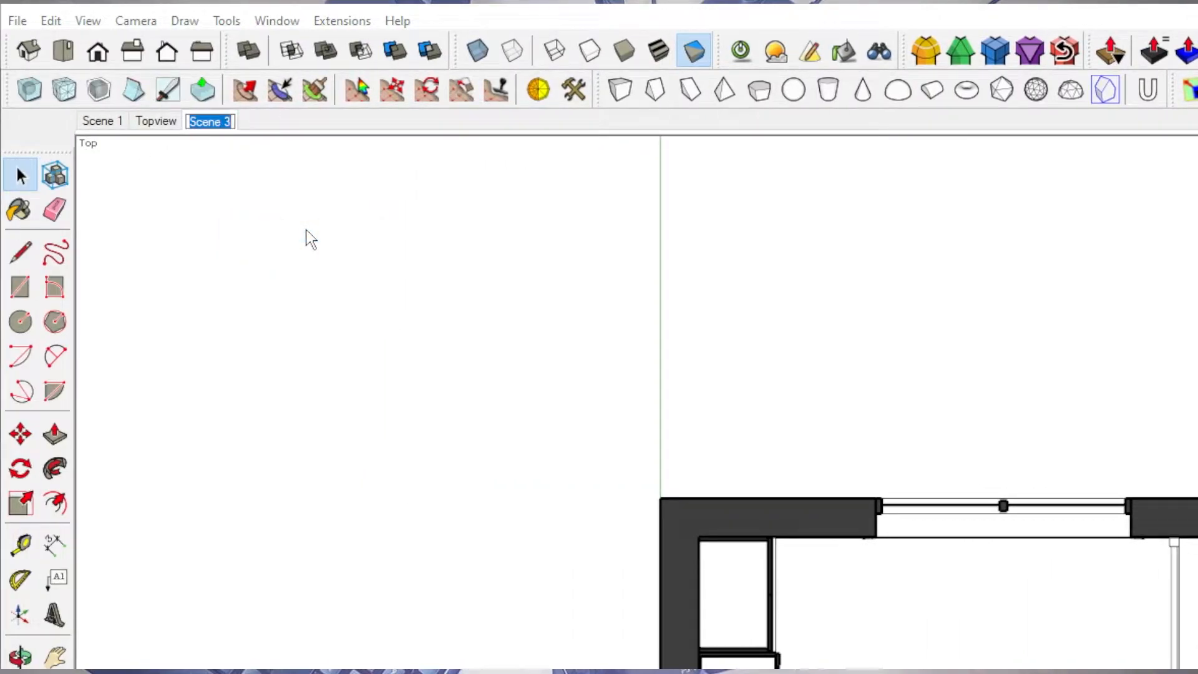
pyautogui.write('Plan')
pyautogui.press('Return')
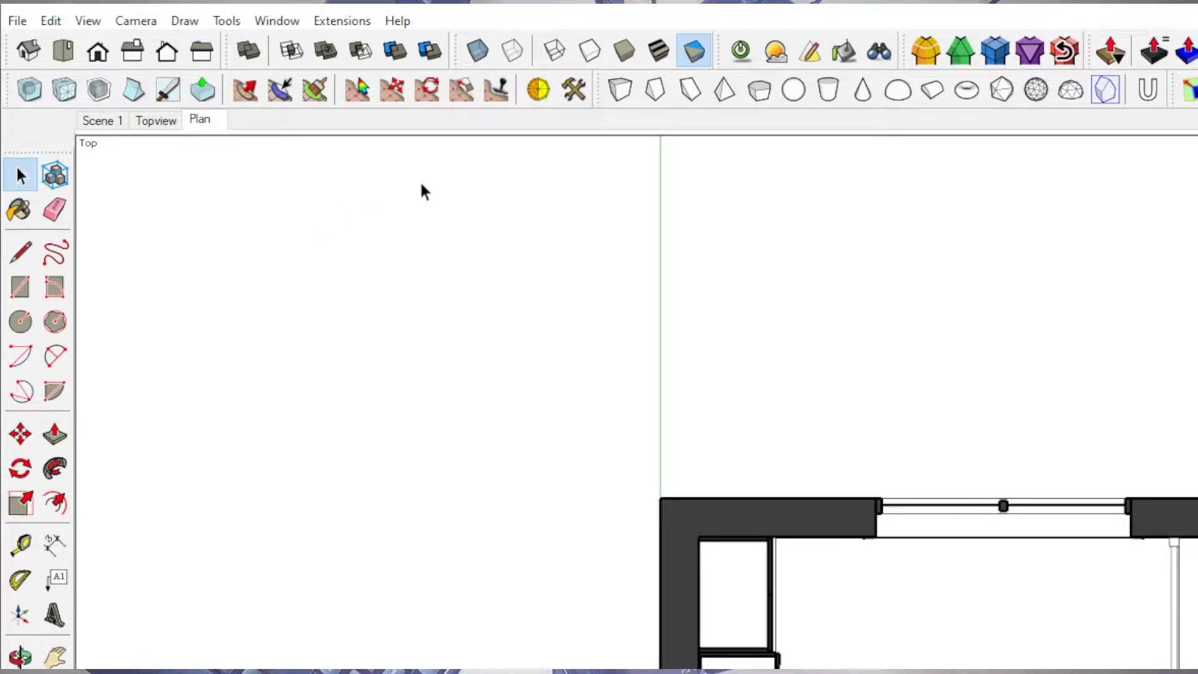
# Check the plan drawing and review the Scene 1, Topview and Plan scenes one after another.
pyautogui.scroll(-10, 587, 309)
pyautogui.keyDown('shift'); pyautogui.moveTo(882, 481); pyautogui.dragTo(646, 317, button='middle'); pyautogui.keyUp('shift')
pyautogui.scroll(-1, 645, 313)
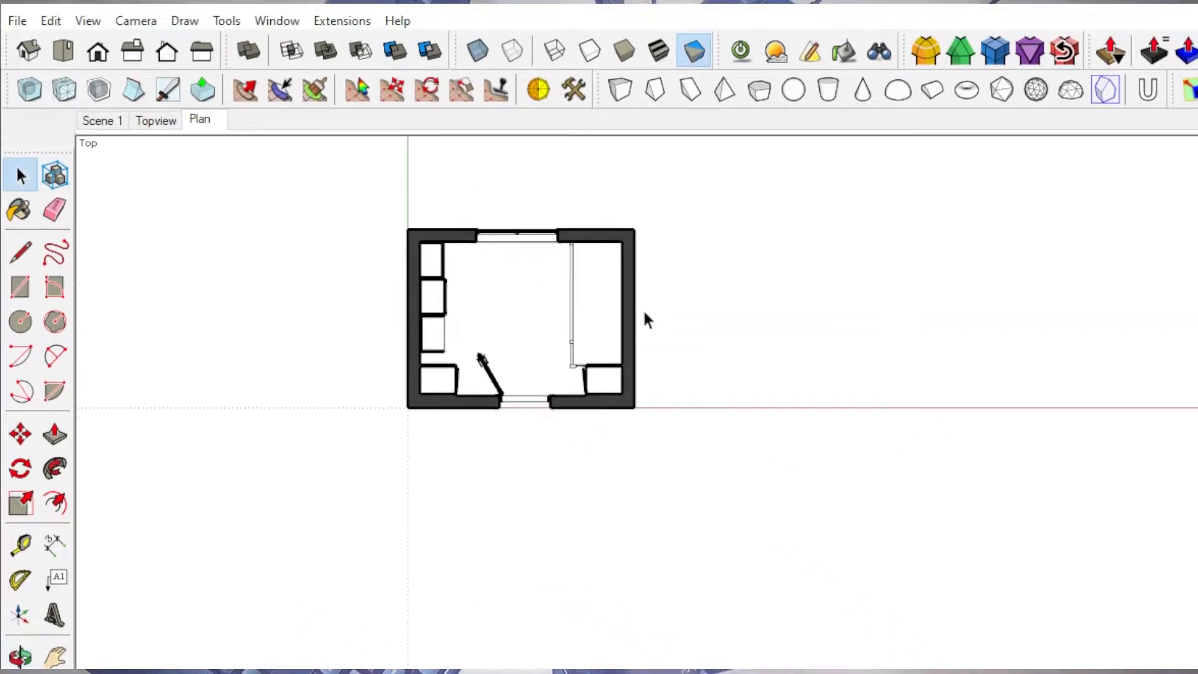
pyautogui.scroll(-4, 645, 309)
pyautogui.scroll(3, 698, 418)
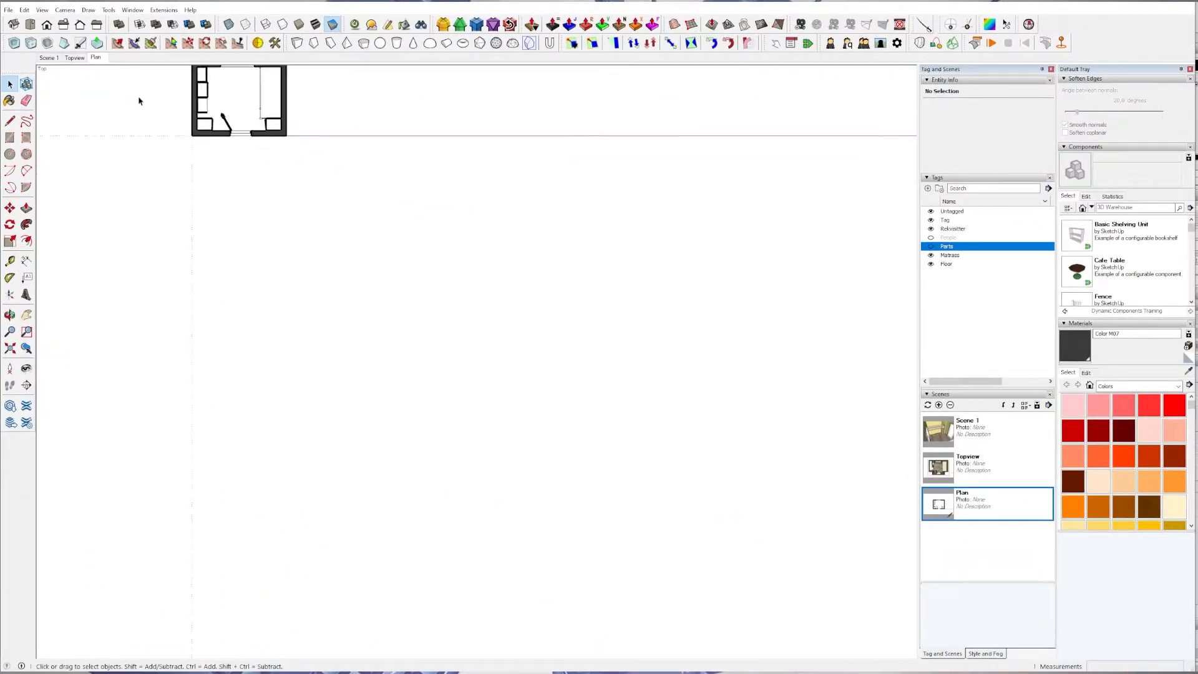
pyautogui.keyDown('shift'); pyautogui.moveTo(139, 101); pyautogui.dragTo(415, 366, button='middle'); pyautogui.keyUp('shift')
pyautogui.scroll(4, 398, 326)
pyautogui.keyDown('shift'); pyautogui.moveTo(420, 260); pyautogui.dragTo(362, 335, button='middle'); pyautogui.keyUp('shift')
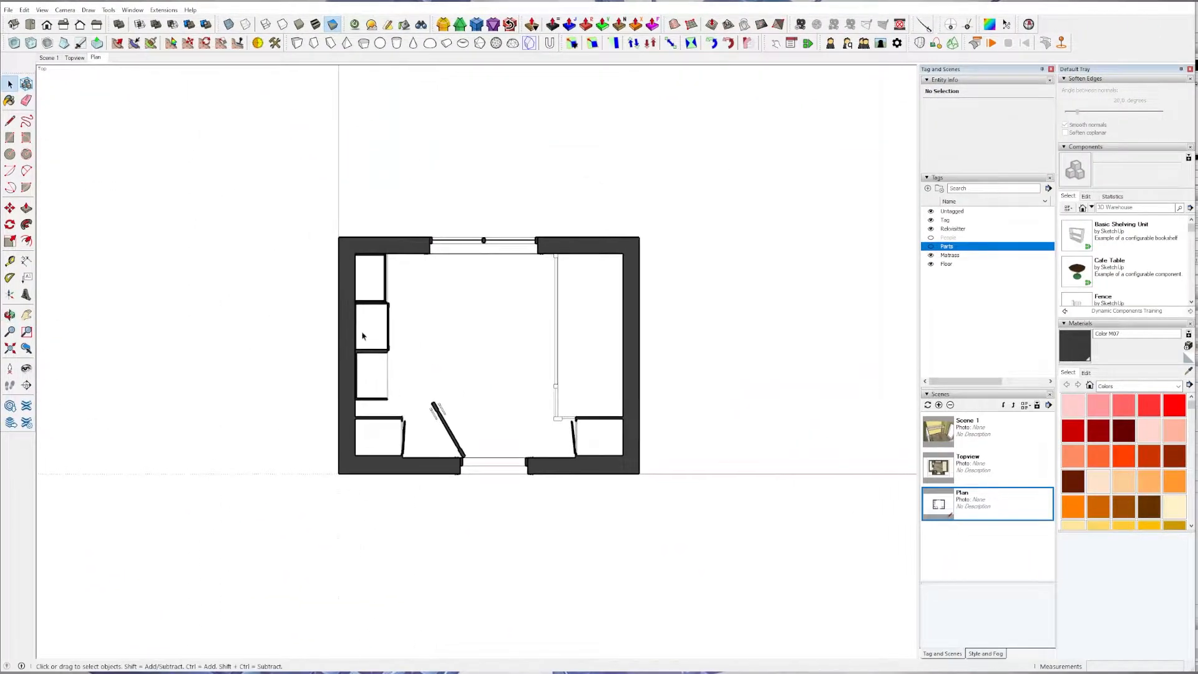
pyautogui.scroll(1, 362, 336)
pyautogui.click(48, 57)
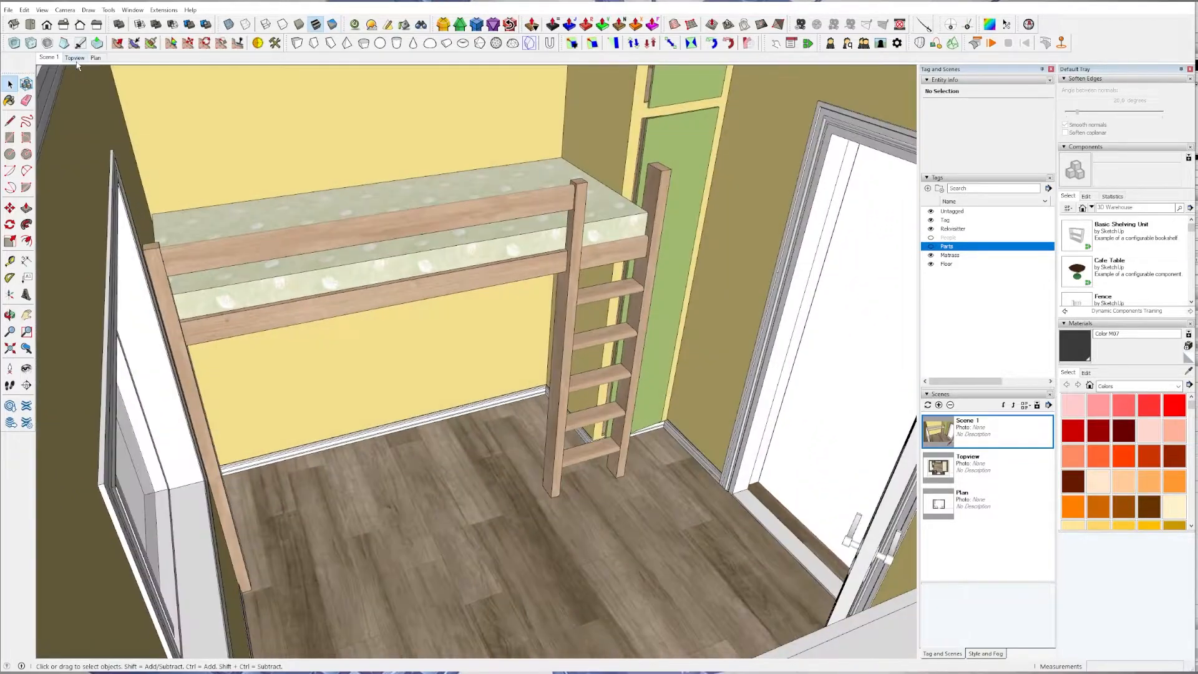
pyautogui.click(75, 58)
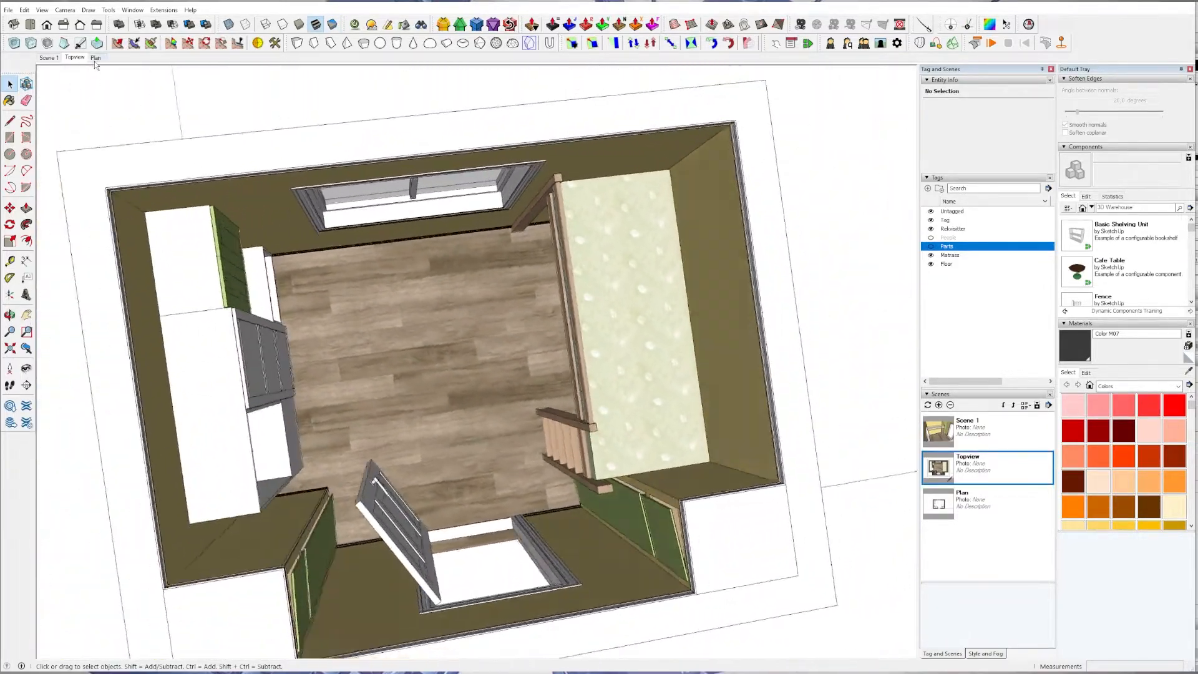
pyautogui.click(95, 57)
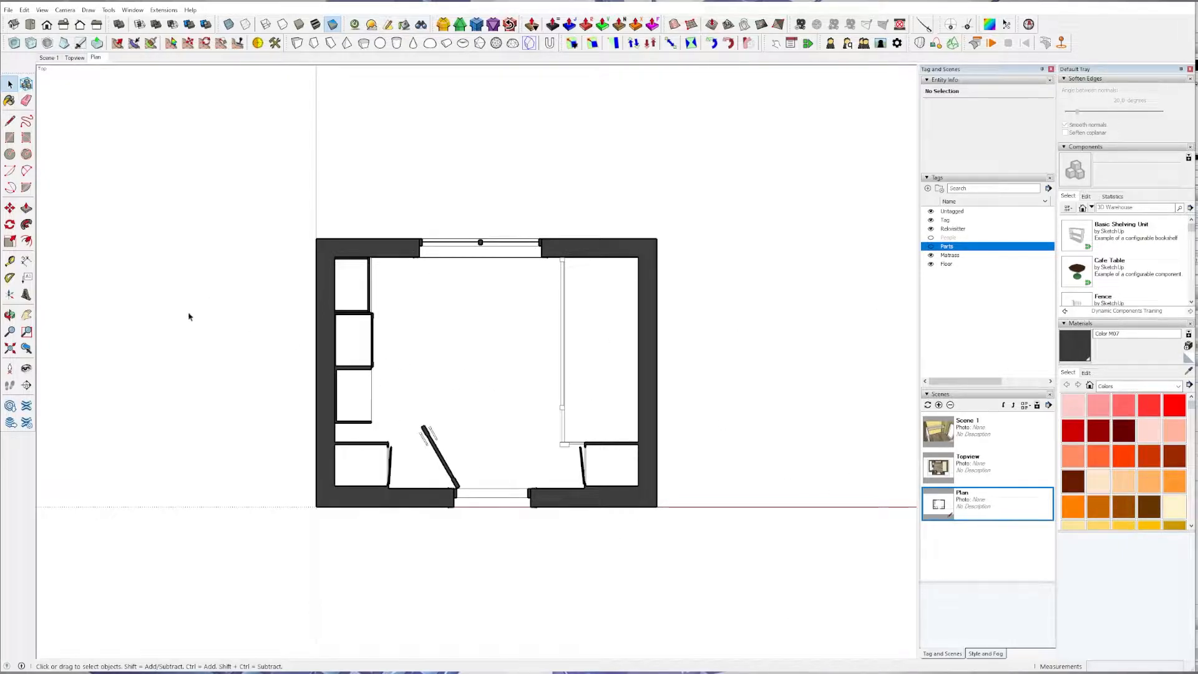
# Place a vertical section plane parallel to the loft bed and move it to cut the room in front of the bed.
pyautogui.moveTo(390, 384); pyautogui.dragTo(132, 119, button='middle')
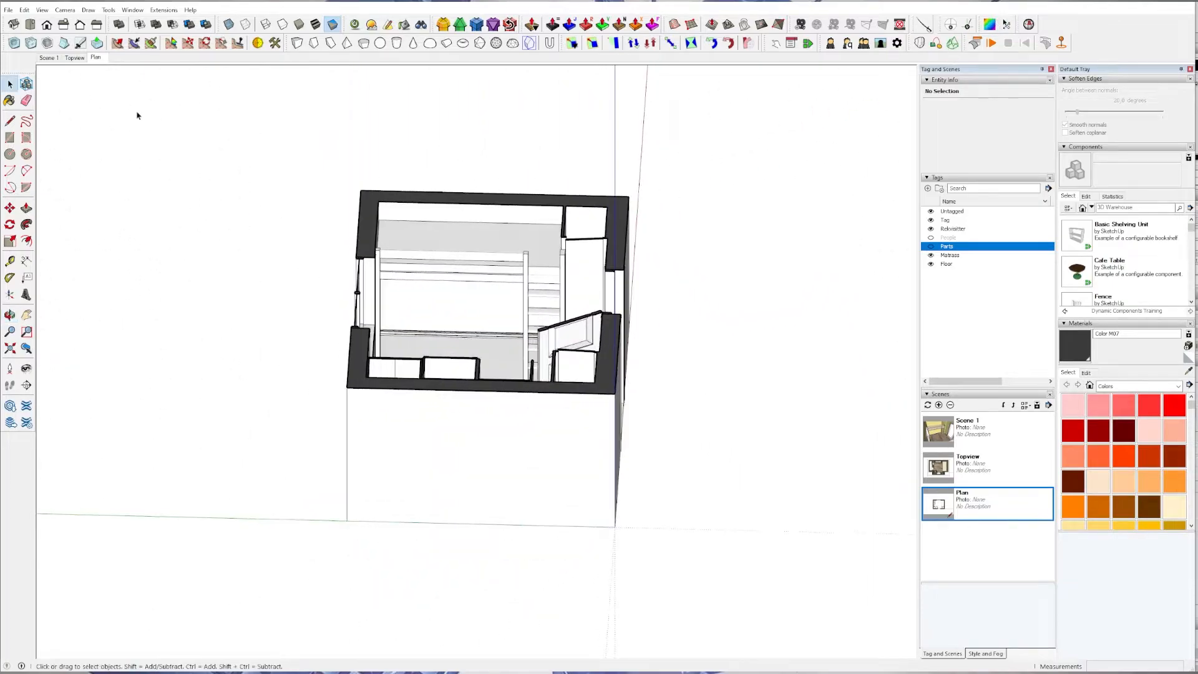
pyautogui.click(27, 385)
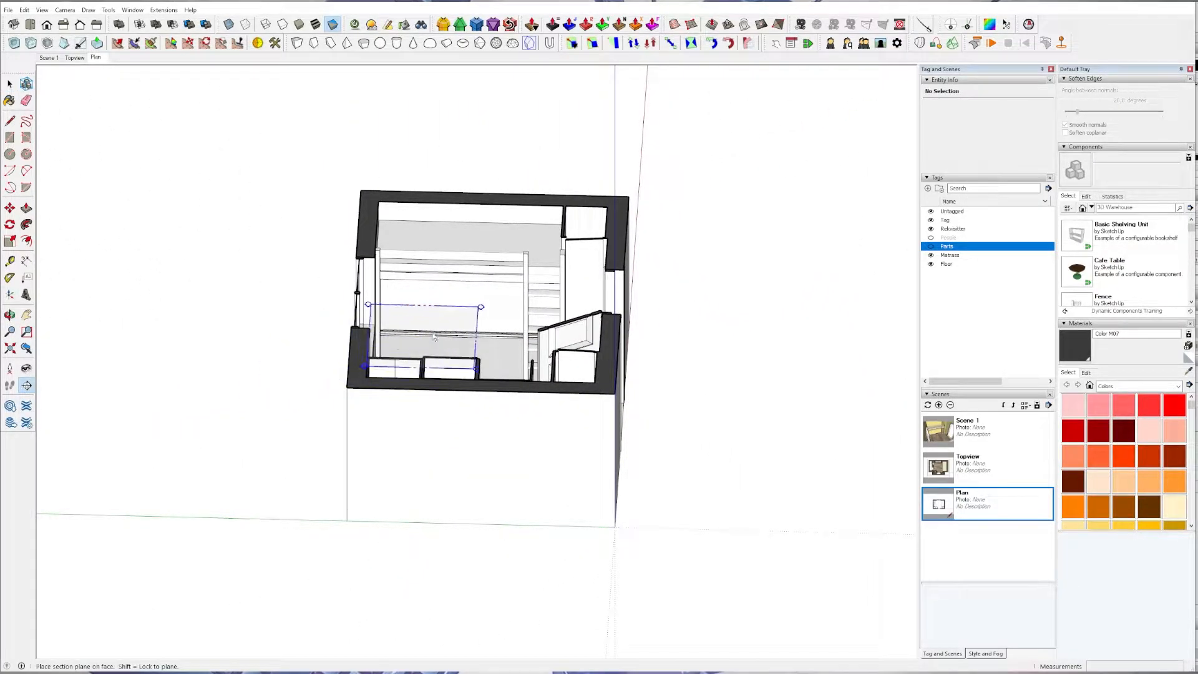
pyautogui.click(453, 303)
pyautogui.click(373, 149)
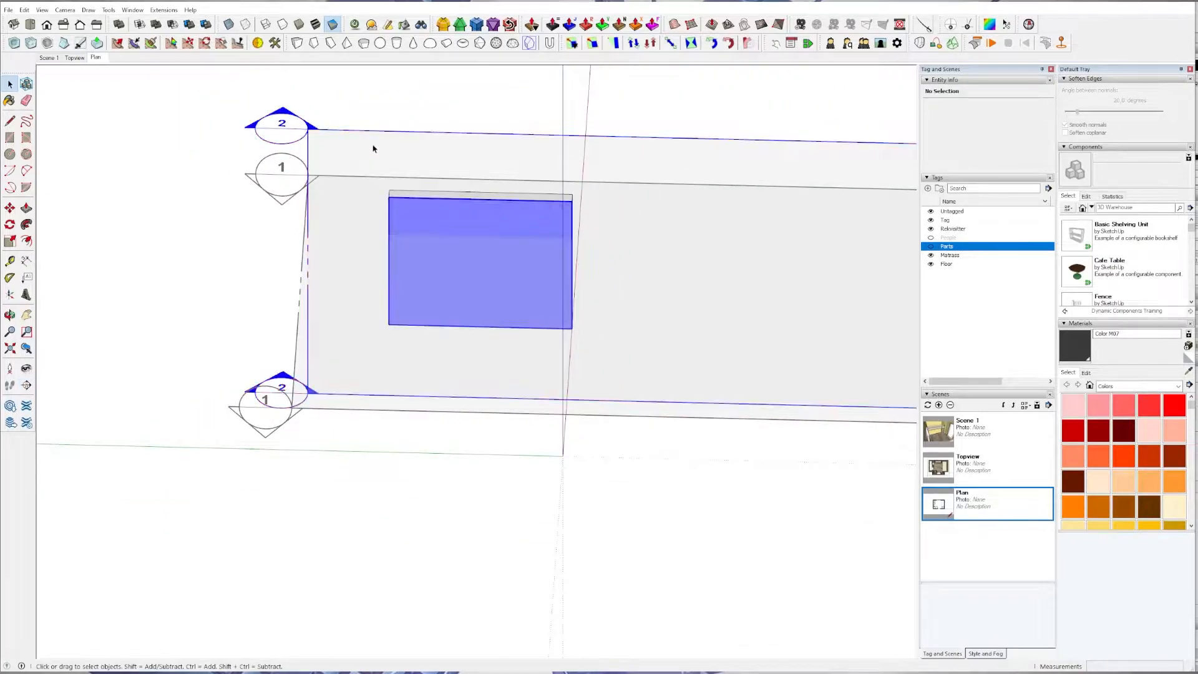
pyautogui.press('m')
pyautogui.click(373, 148)
pyautogui.click(422, 237)
pyautogui.press('space')
pyautogui.moveTo(384, 181); pyautogui.dragTo(349, 206, button='middle')
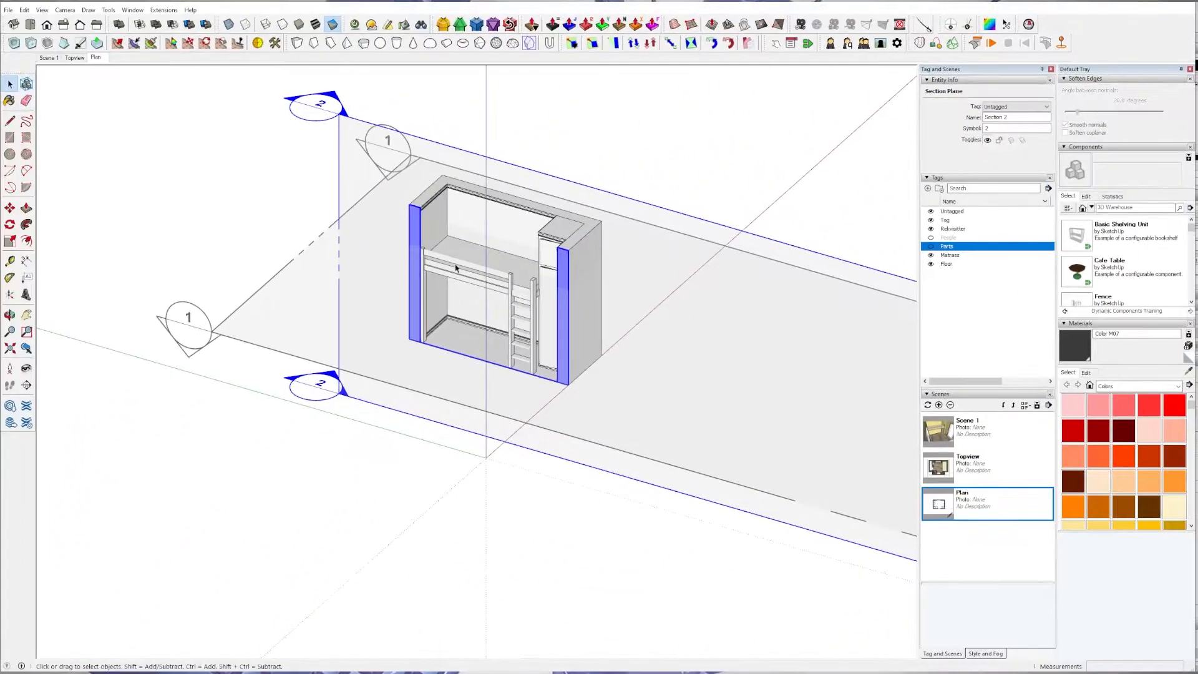
# Align the view to the new vertical section plane and centre the loft bed elevation.
pyautogui.rightClick(429, 155)
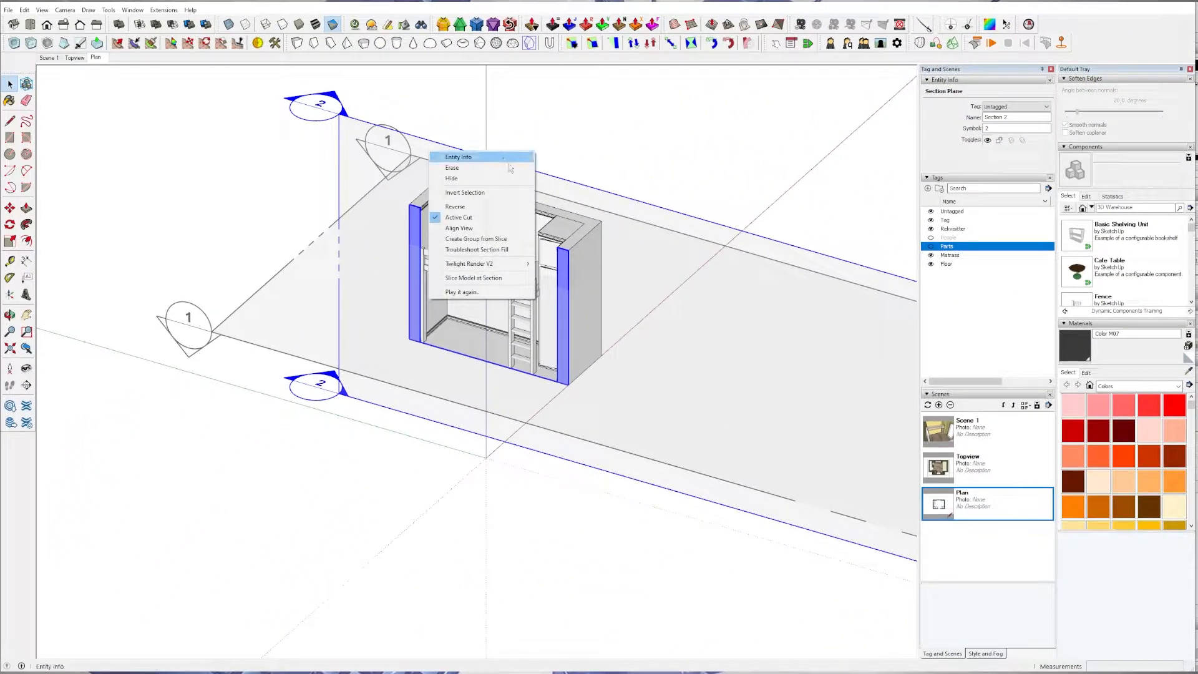
pyautogui.click(478, 229)
pyautogui.scroll(-3, 407, 349)
pyautogui.keyDown('shift'); pyautogui.moveTo(217, 345); pyautogui.dragTo(717, 335, button='middle'); pyautogui.keyUp('shift')
pyautogui.scroll(6, 644, 340)
pyautogui.moveTo(665, 297)
pyautogui.keyDown('shift'); pyautogui.mouseDown(button='middle')
pyautogui.moveTo(556, 288)
pyautogui.moveTo(529, 316)
pyautogui.mouseUp(button='middle'); pyautogui.keyUp('shift')
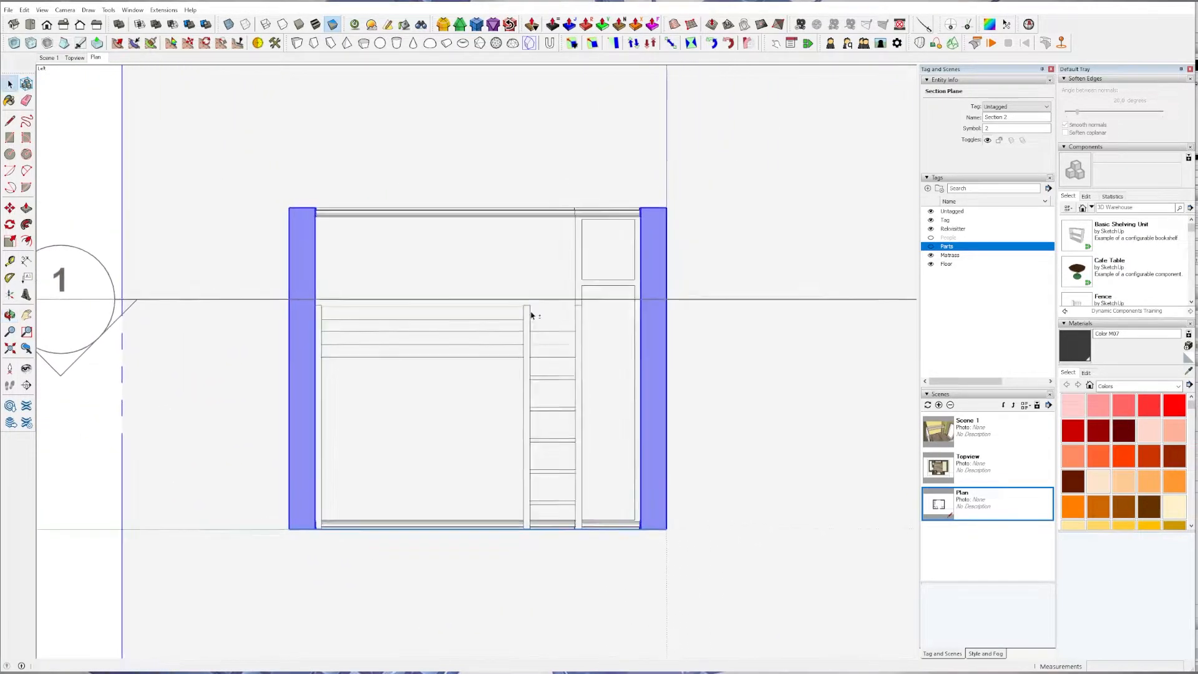
pyautogui.scroll(1, 577, 339)
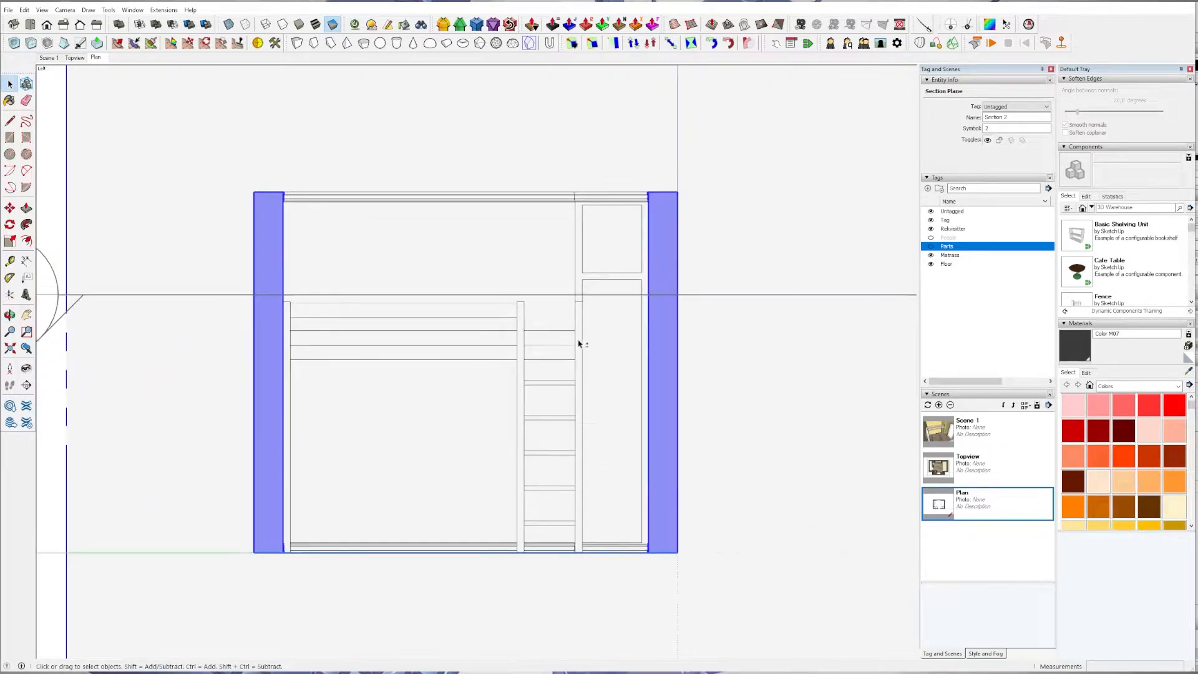
# Hide the section planes and add a fourth scene from the loft bed elevation view.
pyautogui.click(24, 10)
pyautogui.moveTo(41, 10)
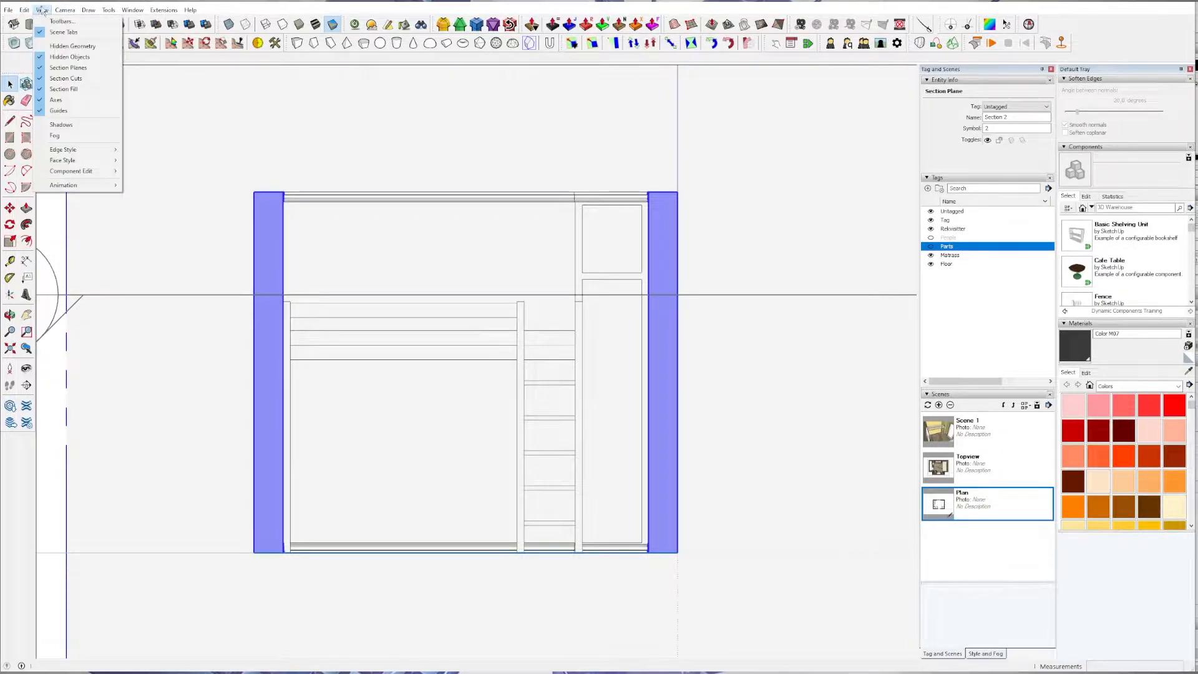
pyautogui.click(70, 68)
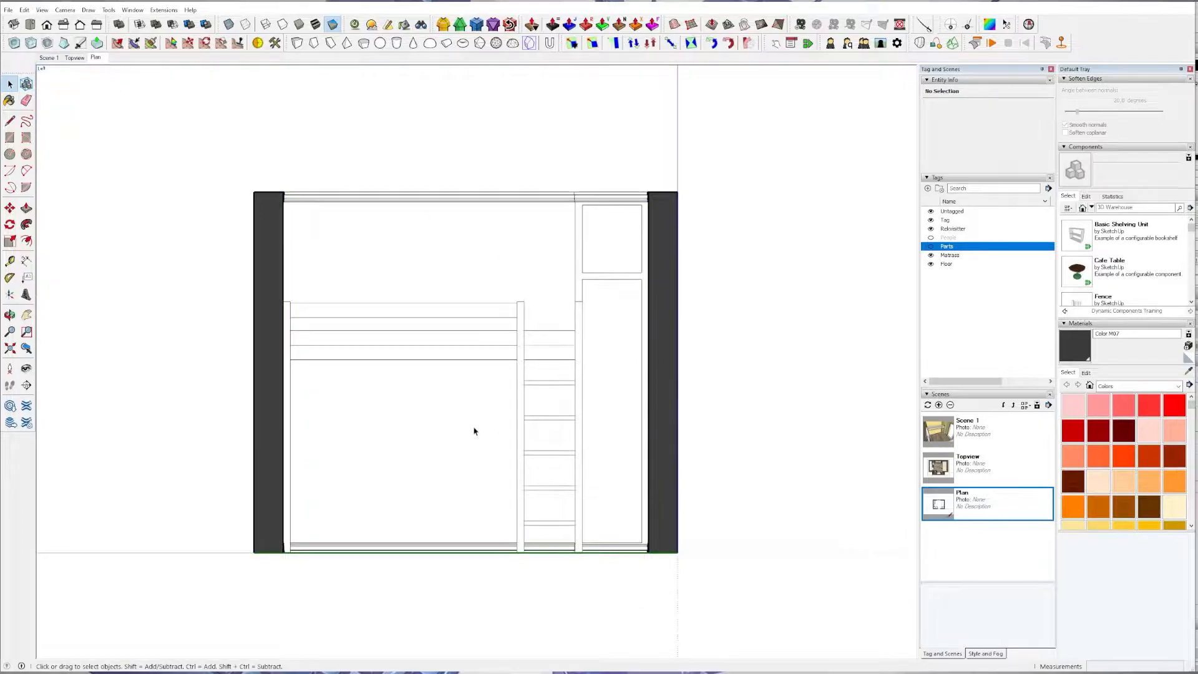
pyautogui.scroll(1, 474, 431)
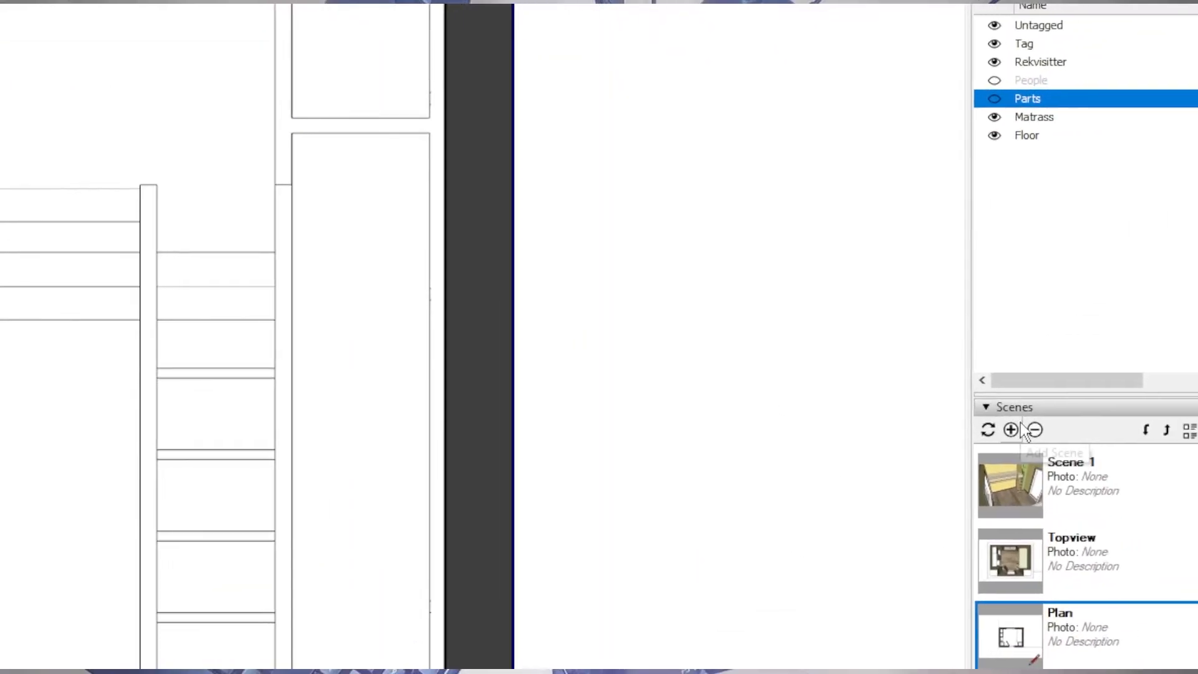
pyautogui.click(938, 405)
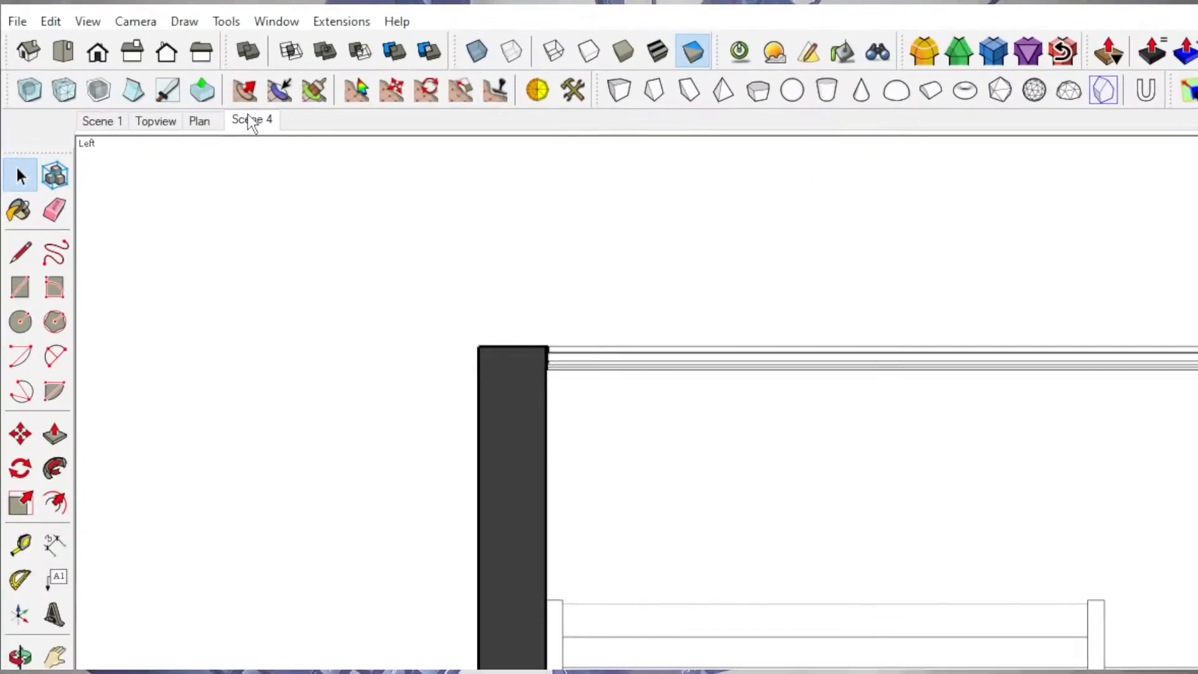
# Rename Scene 4 as "Elevation".
pyautogui.rightClick(251, 121)
pyautogui.click(291, 222)
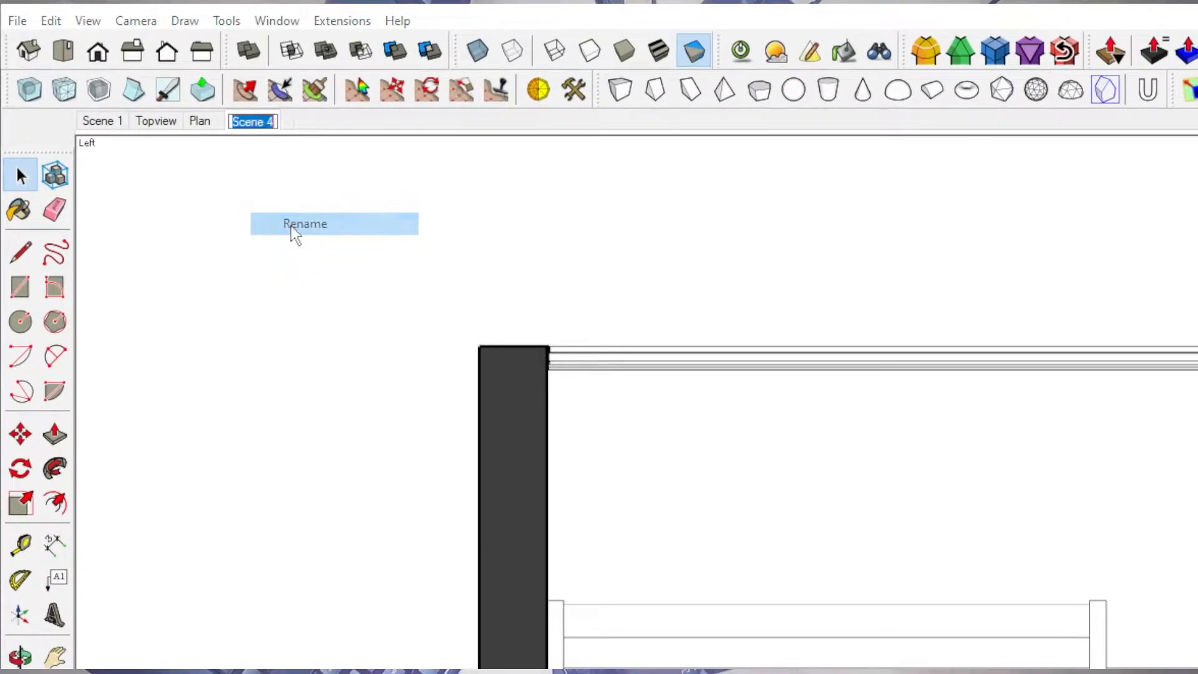
pyautogui.write('Eleva')
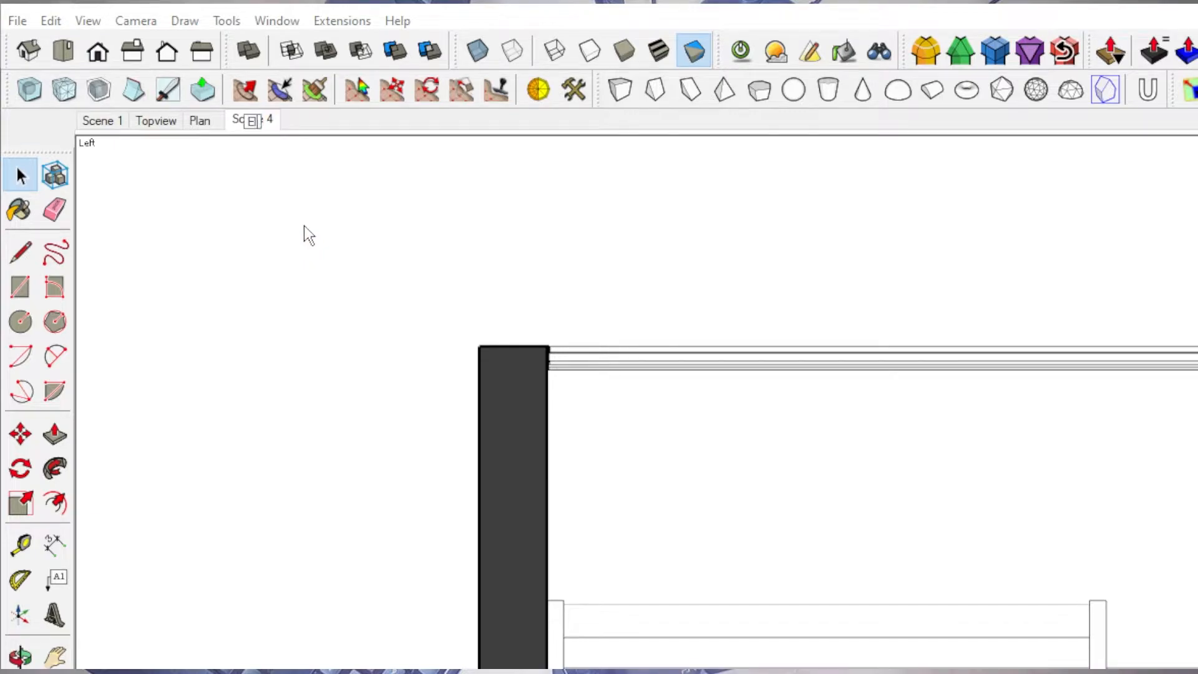
pyautogui.write('tion')
pyautogui.press('Return')
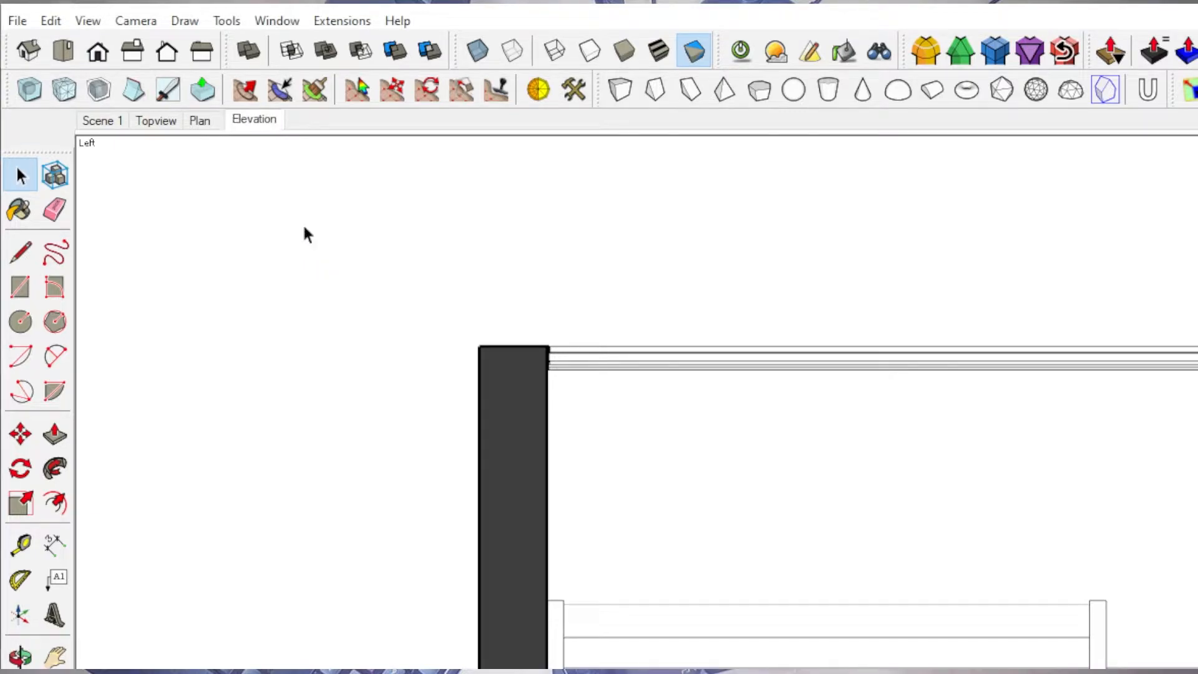
# Activate Scene 1 and rename it as "Perspetiv".
pyautogui.click(104, 121)
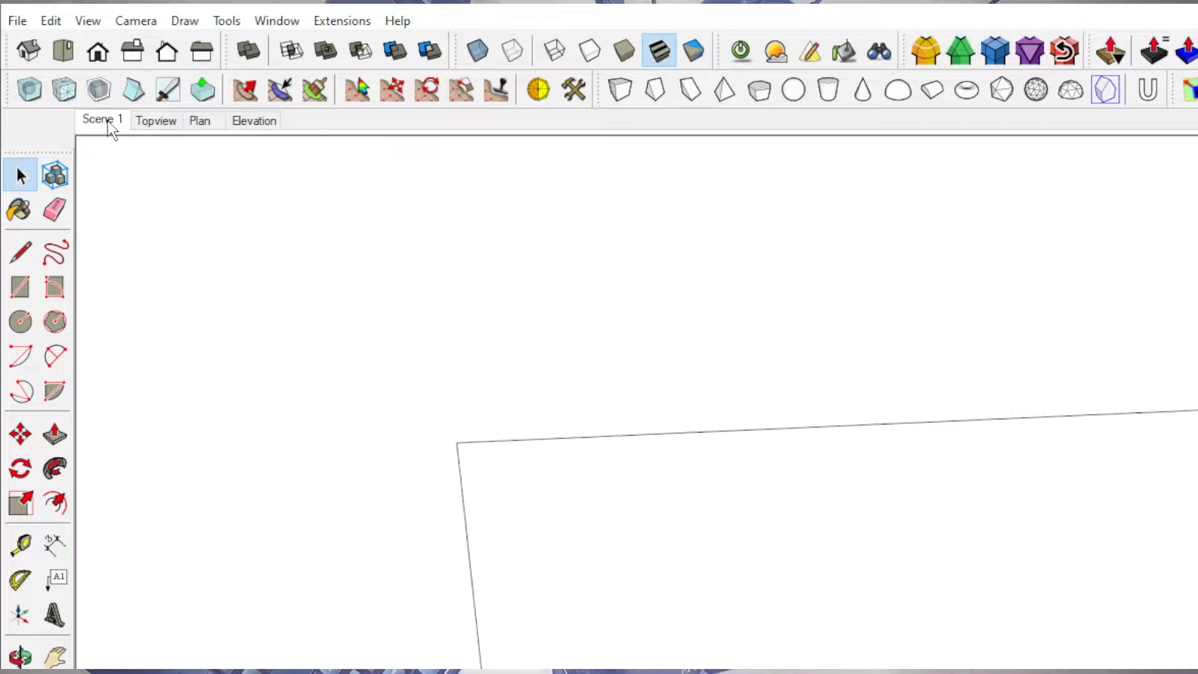
pyautogui.rightClick(107, 121)
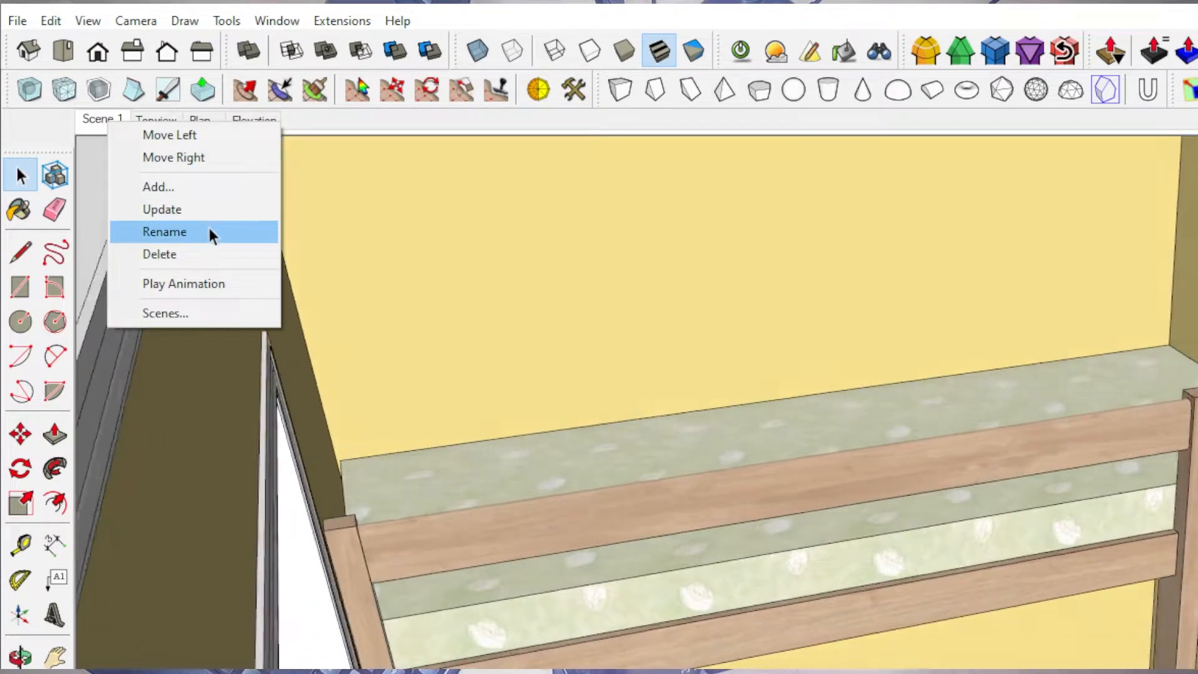
pyautogui.click(211, 229)
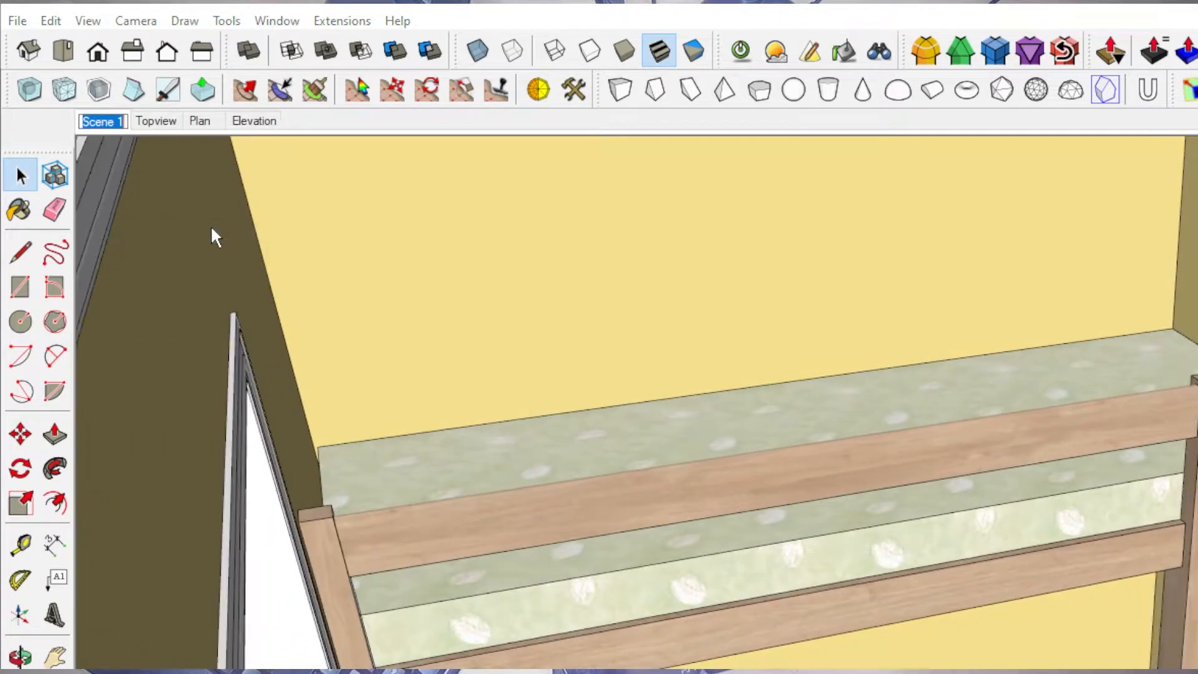
pyautogui.write('Perspetiv')
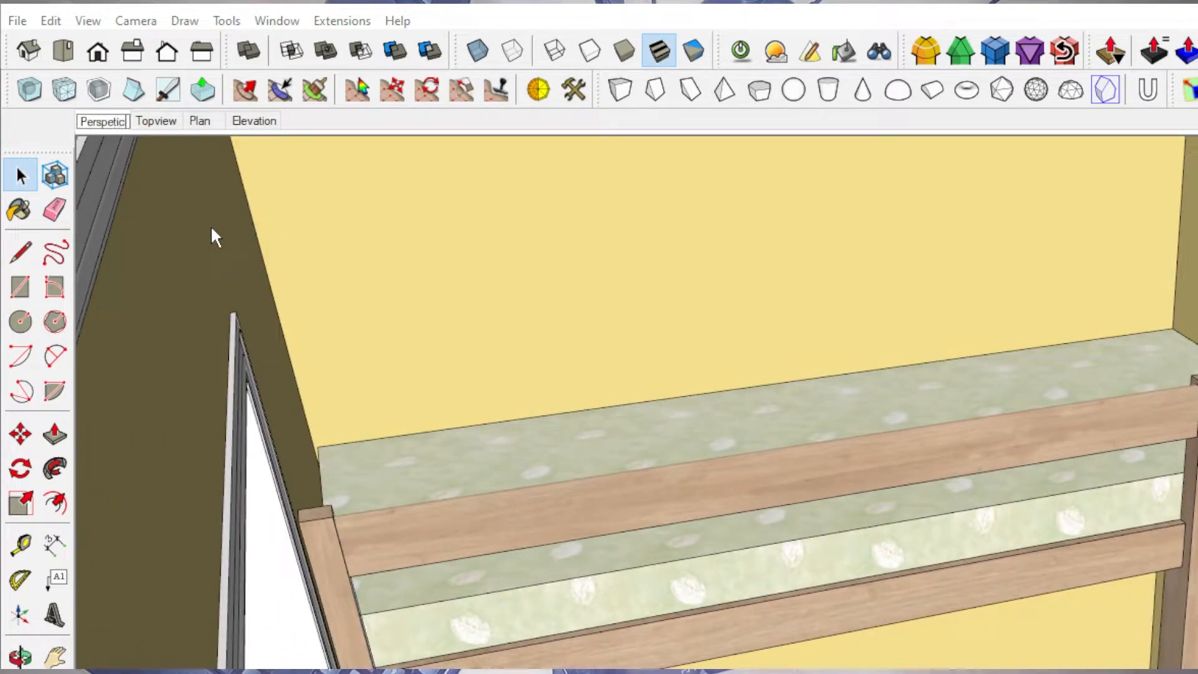
pyautogui.press('Return')
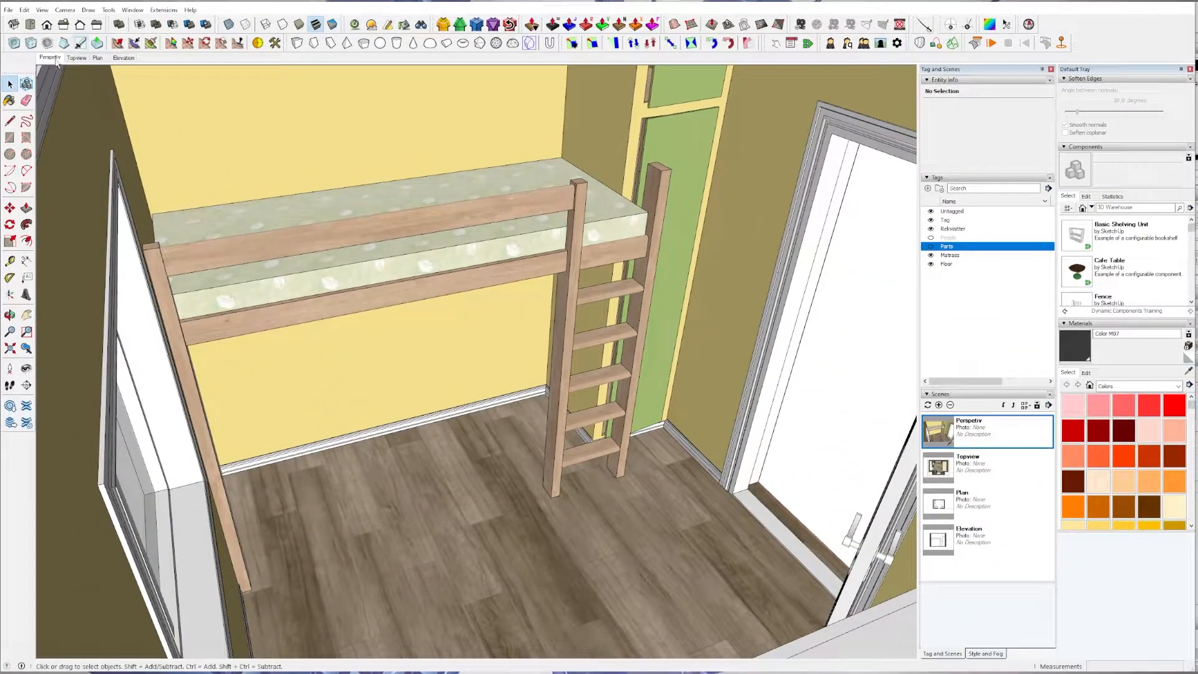
# Review the Topview, Plan and Elevation scenes and return to the Perspetiv scene.
pyautogui.click(77, 57)
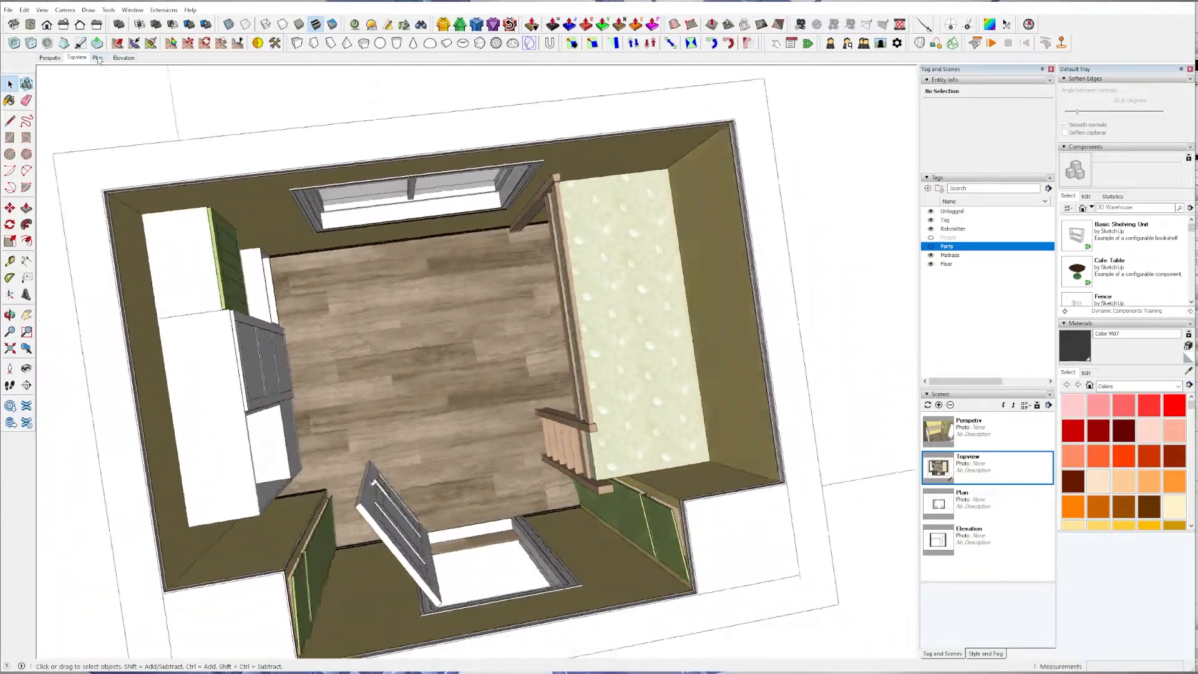
pyautogui.click(100, 57)
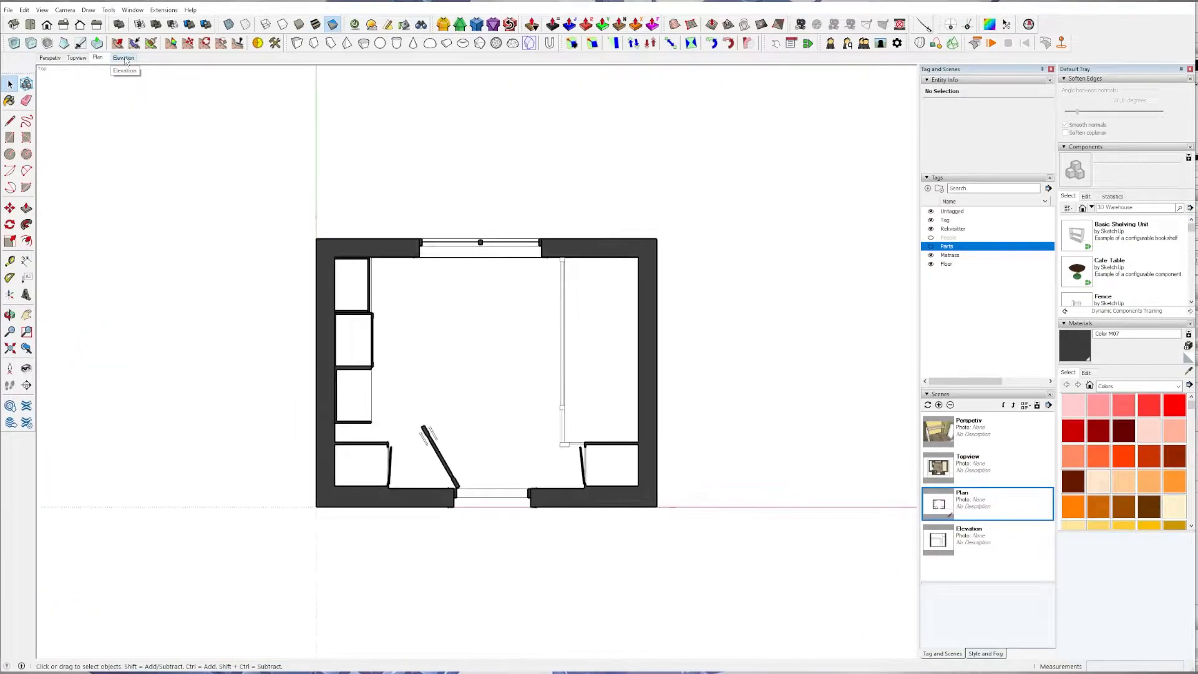
pyautogui.click(122, 57)
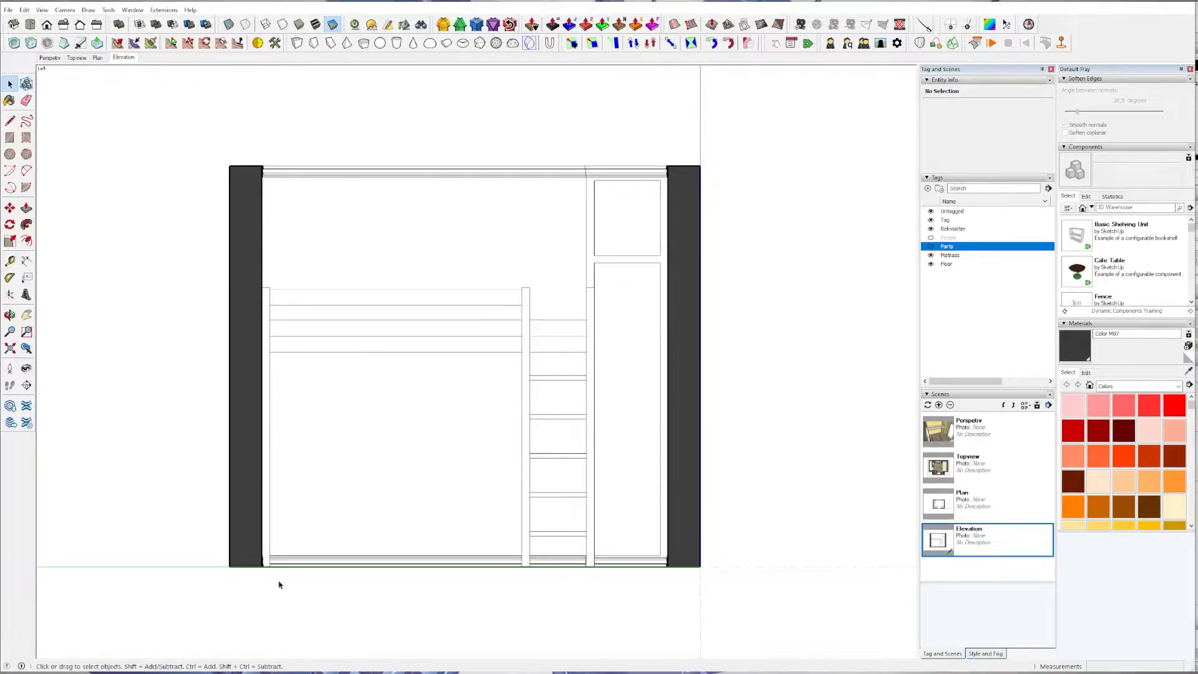
pyautogui.click(926, 441)
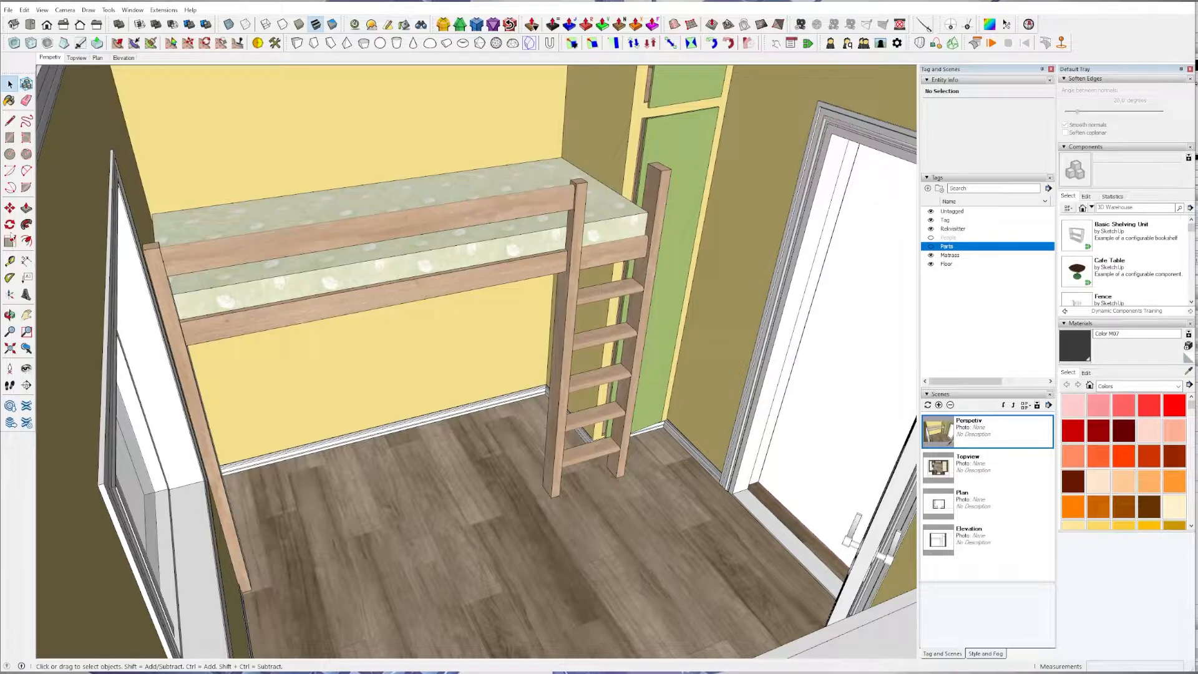
# Send the model to LayOut, saving it first, and use the A3 Landscape graph paper template.
pyautogui.click(8, 10)
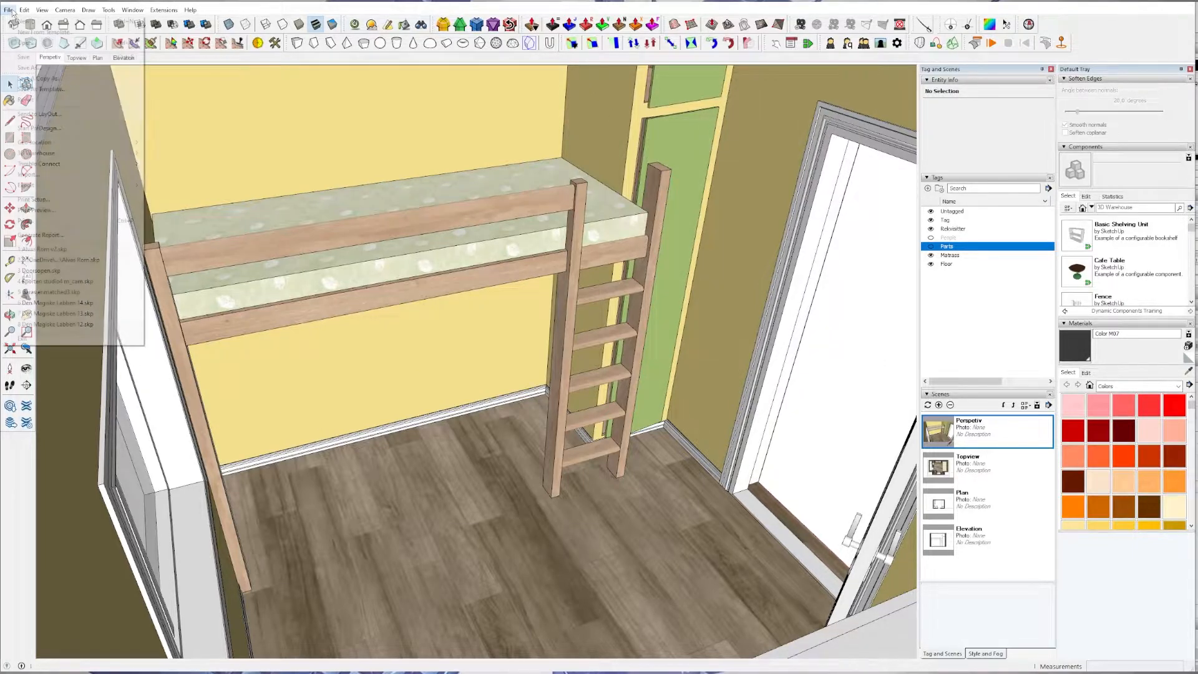
pyautogui.click(38, 114)
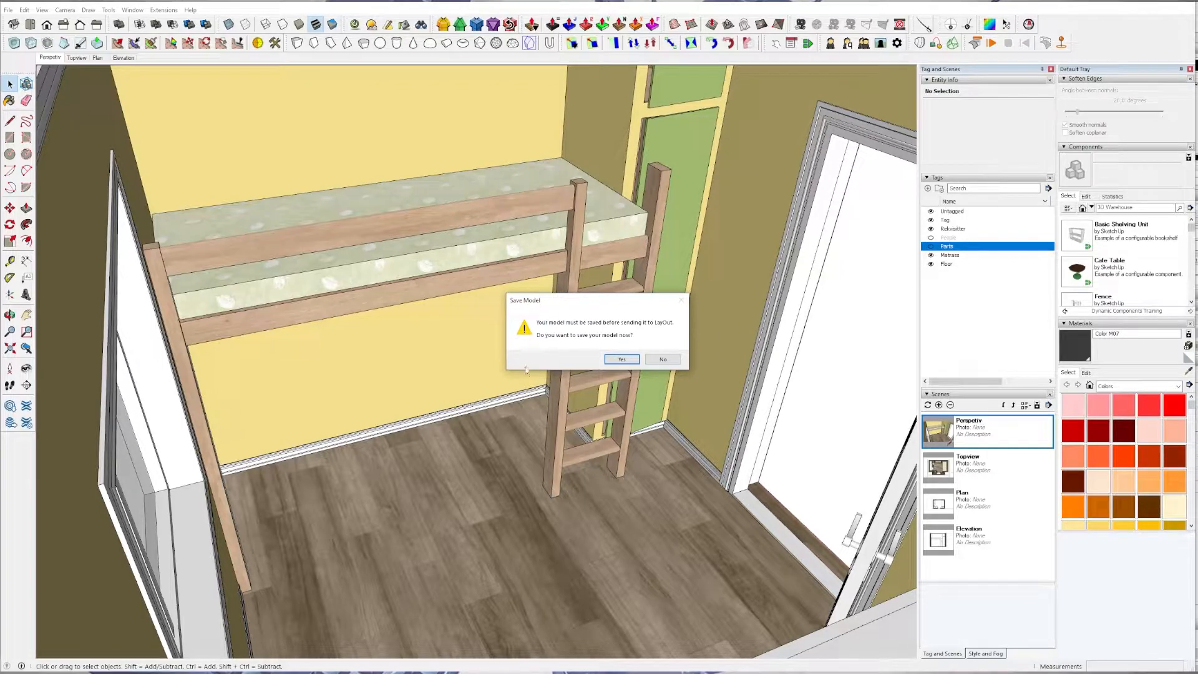
pyautogui.click(631, 360)
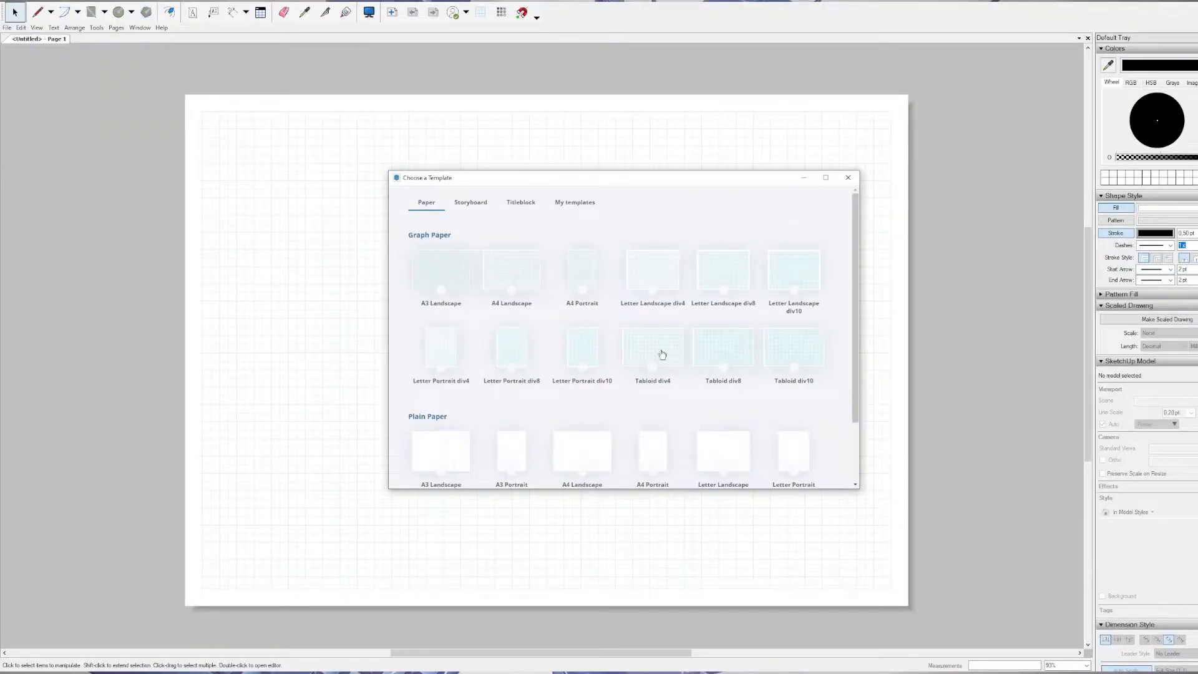
pyautogui.click(578, 204)
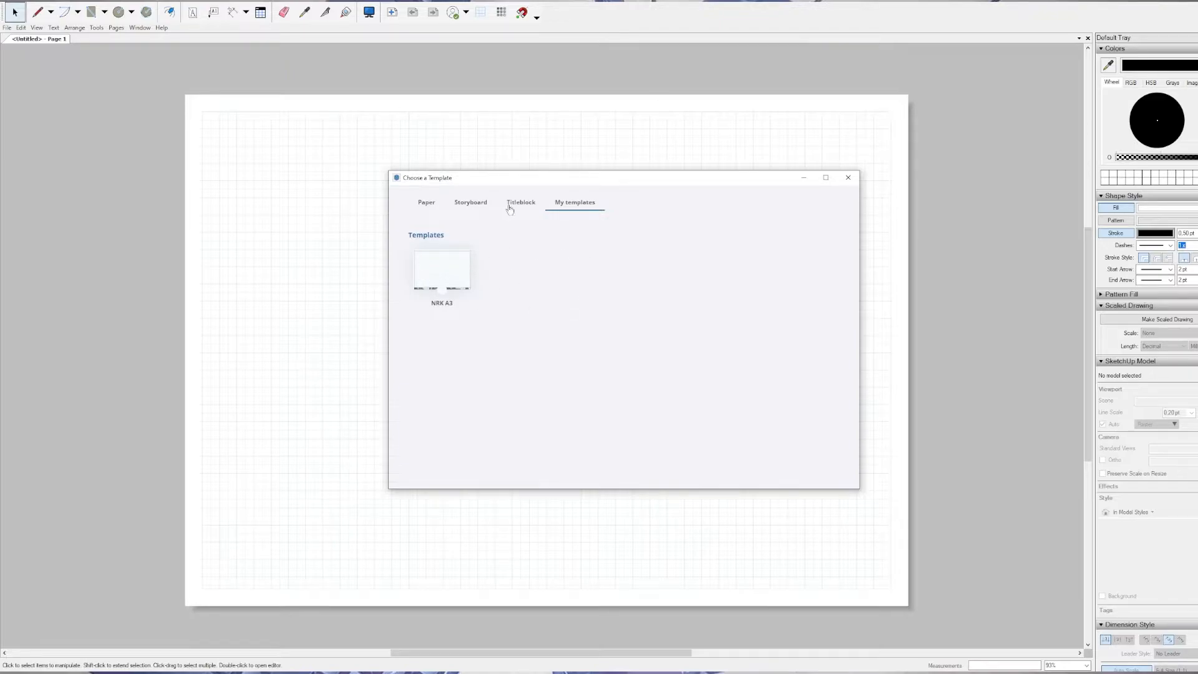
pyautogui.click(437, 209)
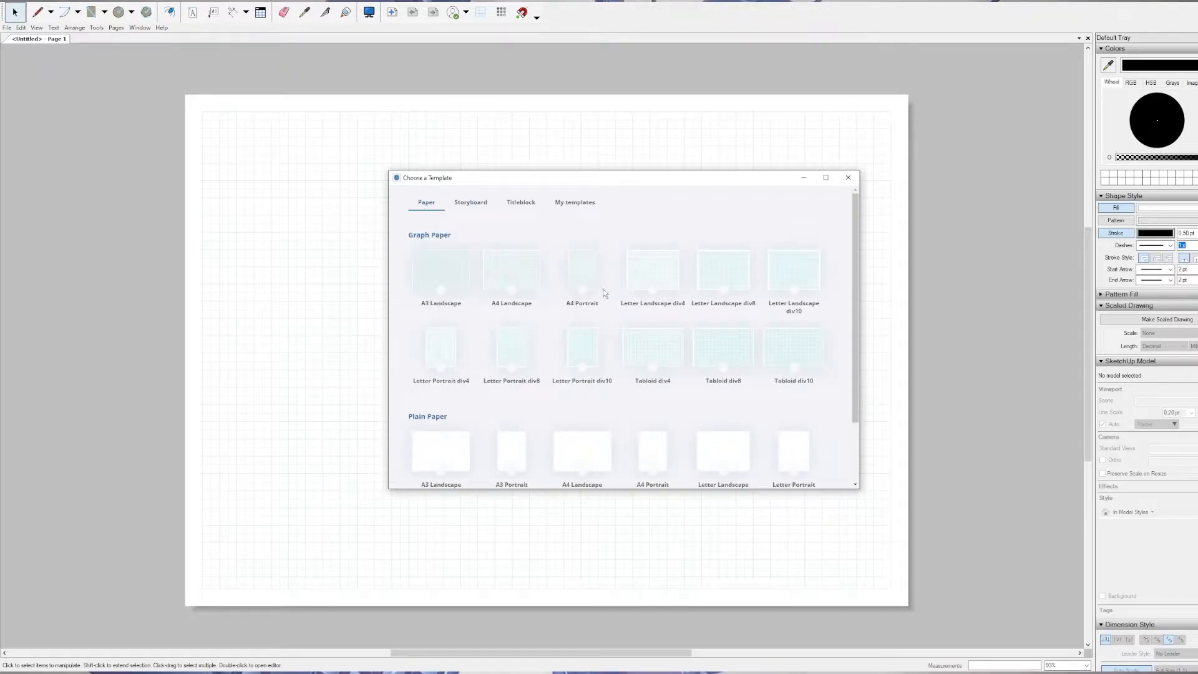
pyautogui.click(436, 258)
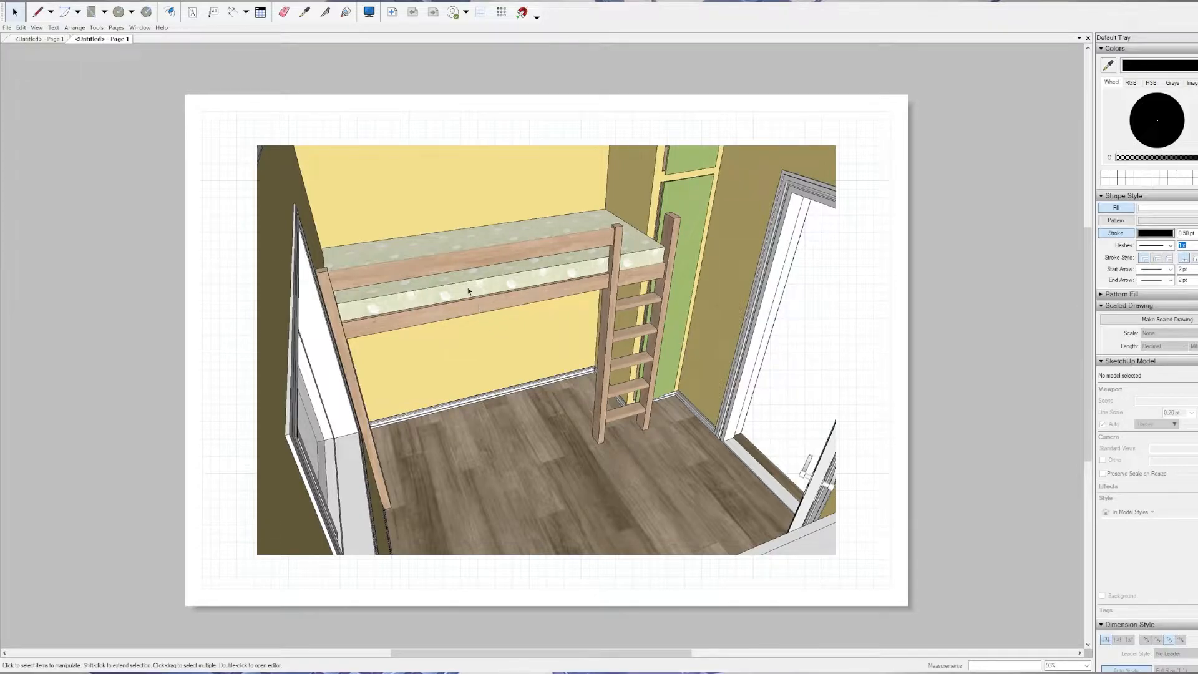
# Orbit the model inside the page's viewport to face the loft bed more frontally, and leave viewport editing.
pyautogui.click(377, 194)
pyautogui.doubleClick(560, 299)
pyautogui.moveTo(560, 299); pyautogui.dragTo(476, 325)
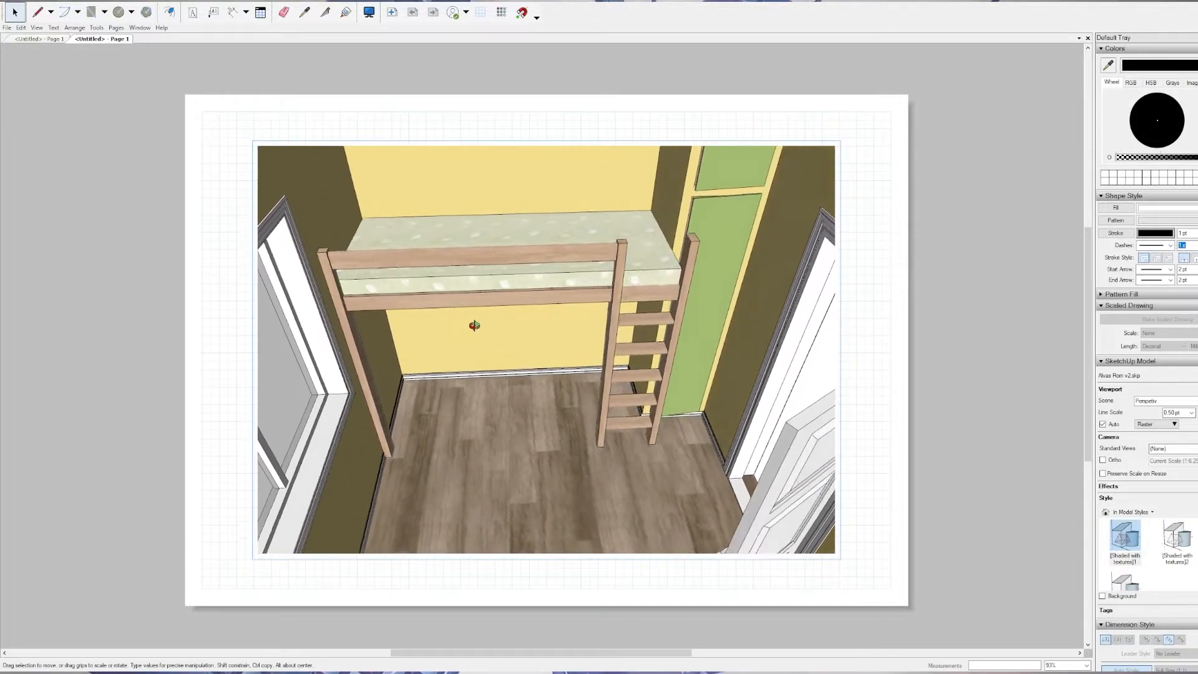
pyautogui.click(721, 113)
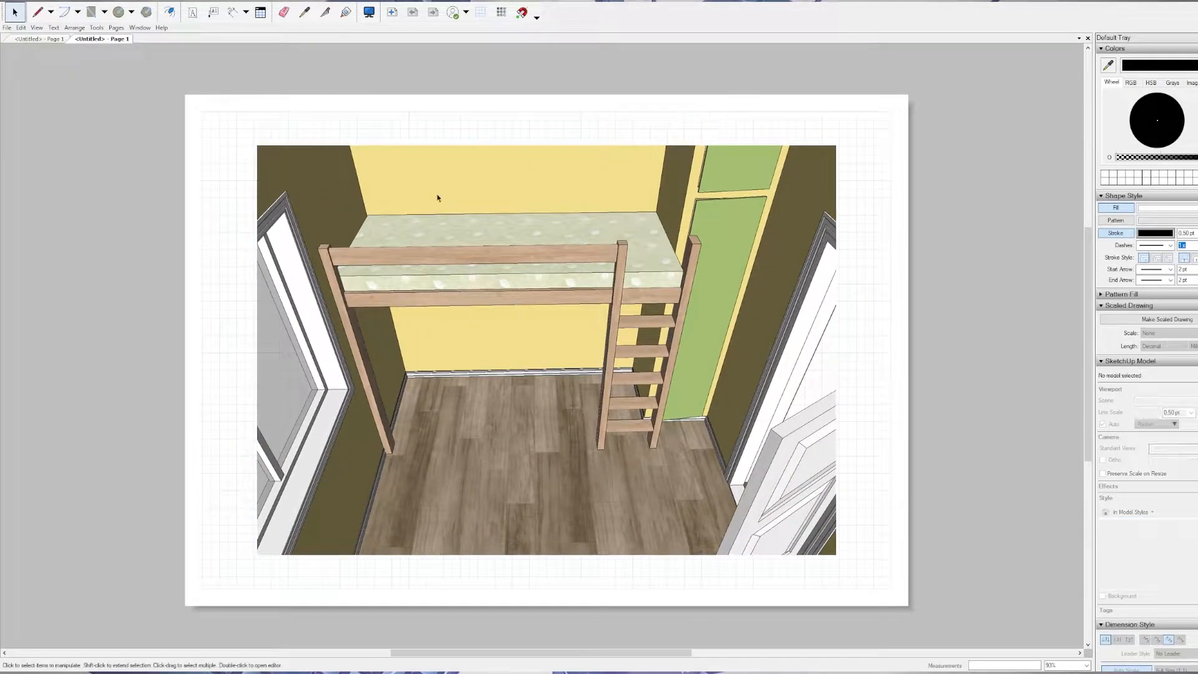
# Orbit the model inside the page's viewport to show the loft bed at an angle, and leave viewport editing.
pyautogui.doubleClick(407, 285)
pyautogui.moveTo(407, 285); pyautogui.dragTo(489, 290)
pyautogui.press('Escape')
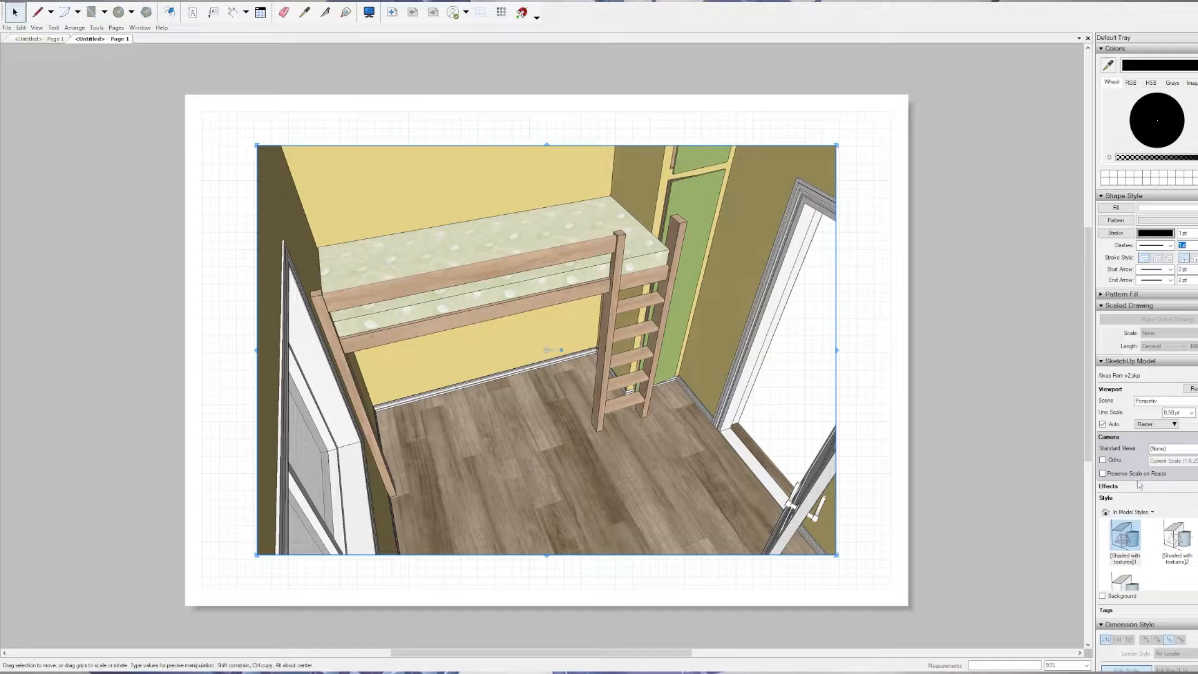
# Set the Perspetiv viewport's line scale to 0.20 pt.
pyautogui.scroll(-1, 1139, 486)
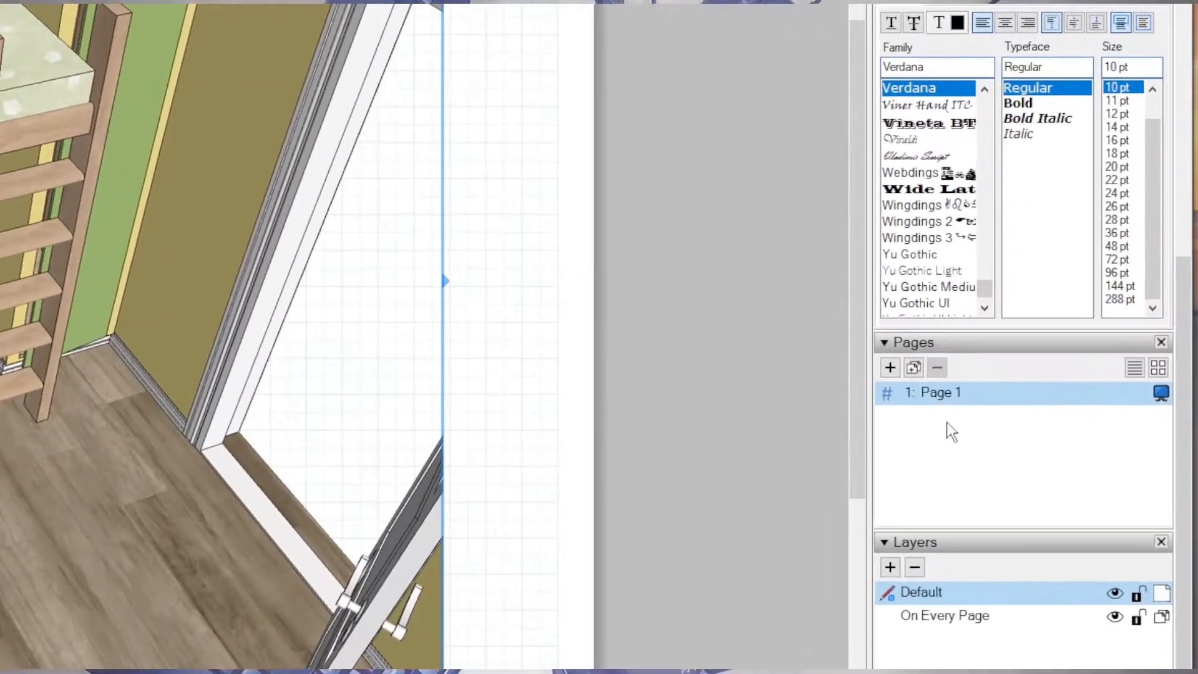
pyautogui.scroll(5, 1086, 415)
pyautogui.scroll(6, 964, 269)
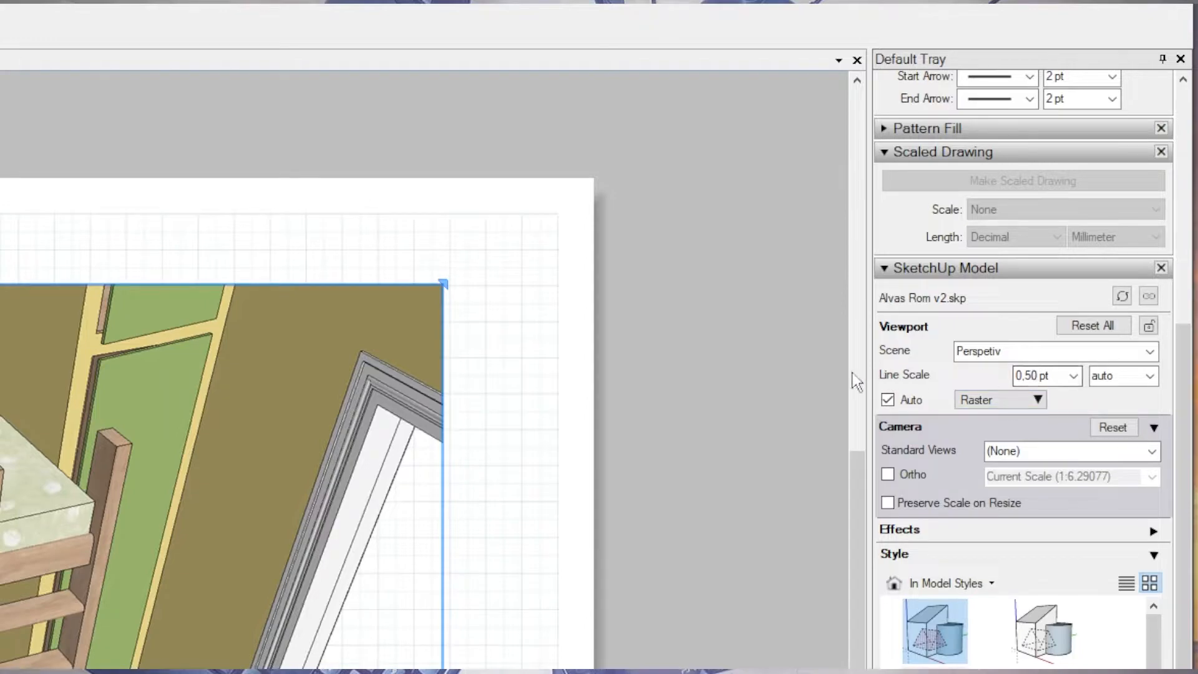
pyautogui.click(1073, 375)
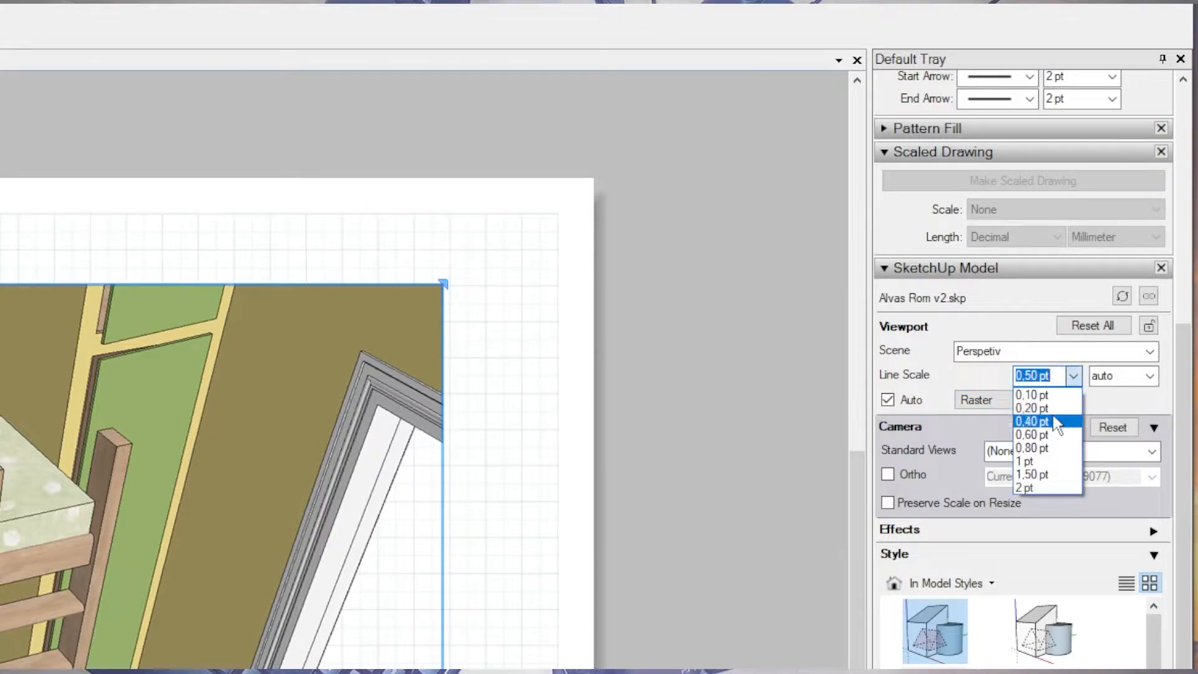
pyautogui.click(1053, 414)
pyautogui.click(1073, 376)
pyautogui.click(1047, 403)
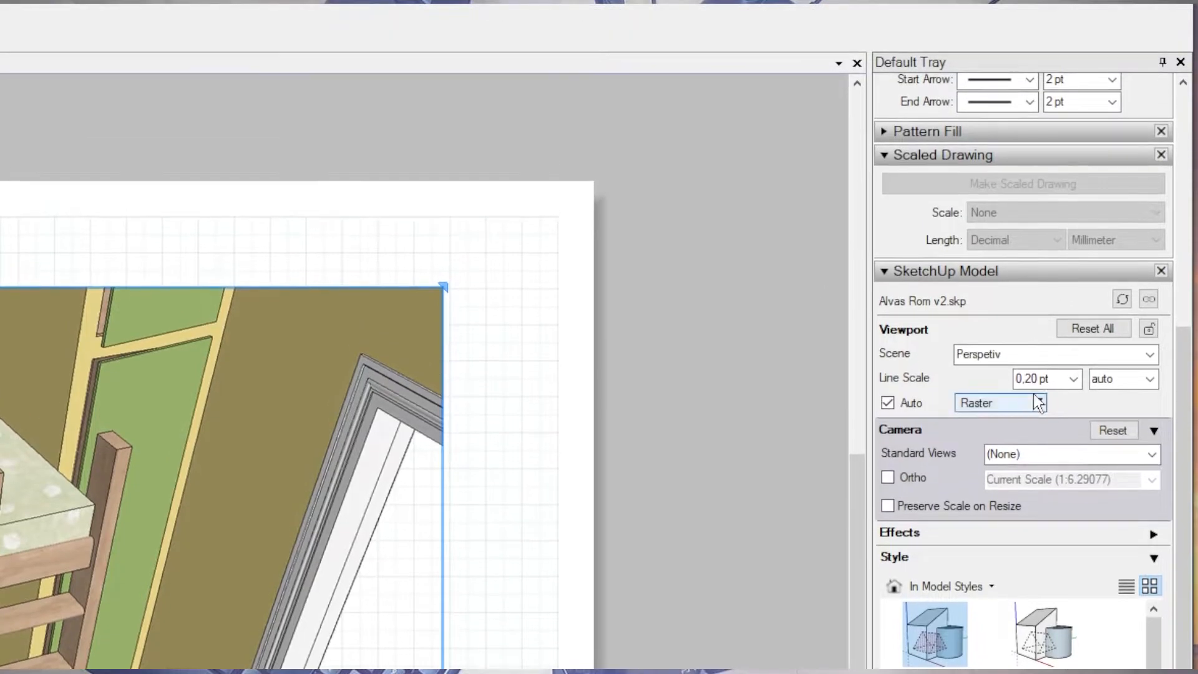
# Change the viewport's rendering mode to Hybrid and accept the notice about longer rendering.
pyautogui.click(1037, 402)
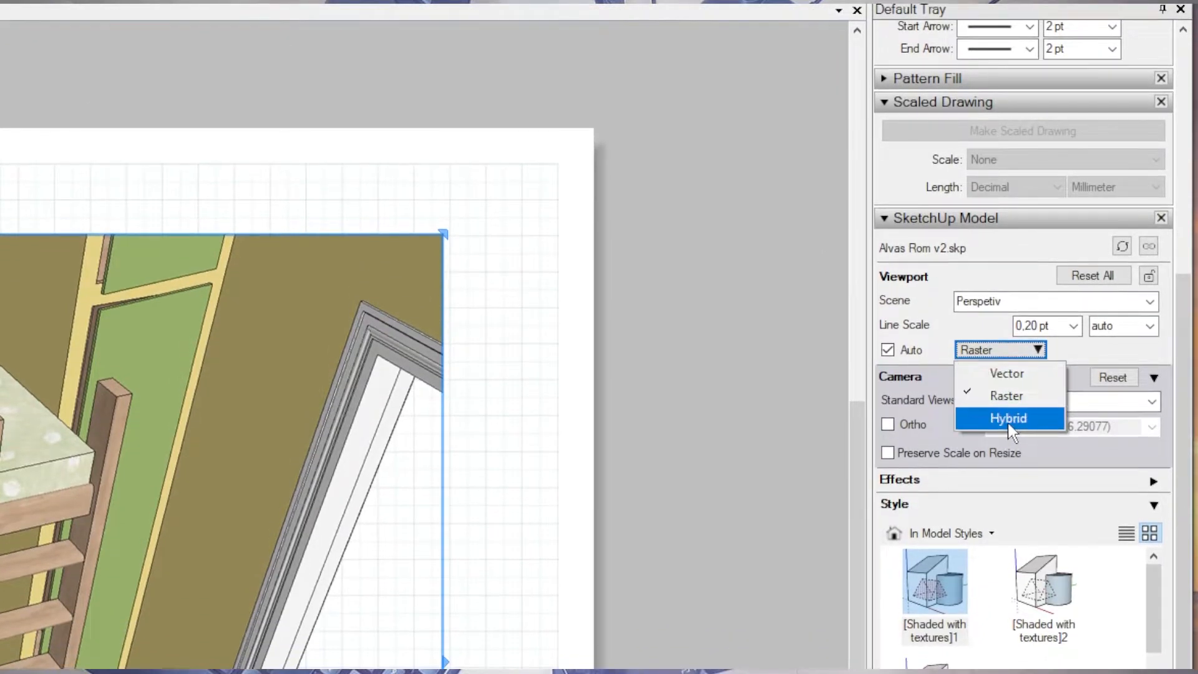
pyautogui.click(1007, 374)
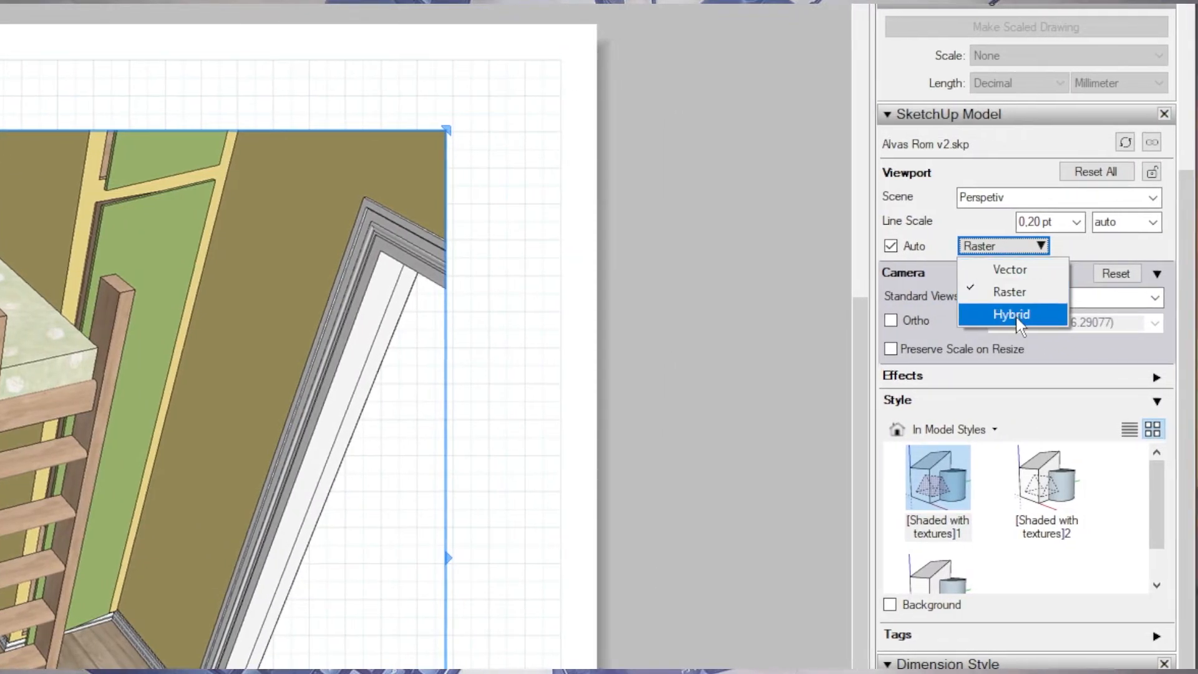
pyautogui.click(1015, 315)
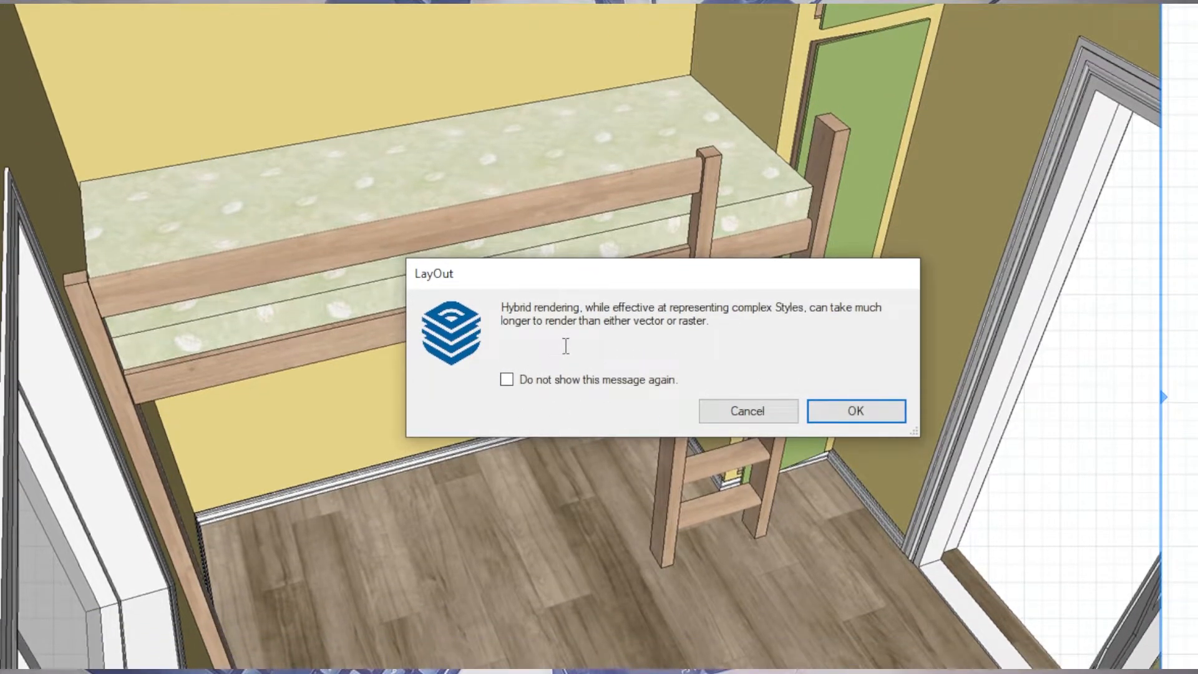
pyautogui.click(850, 413)
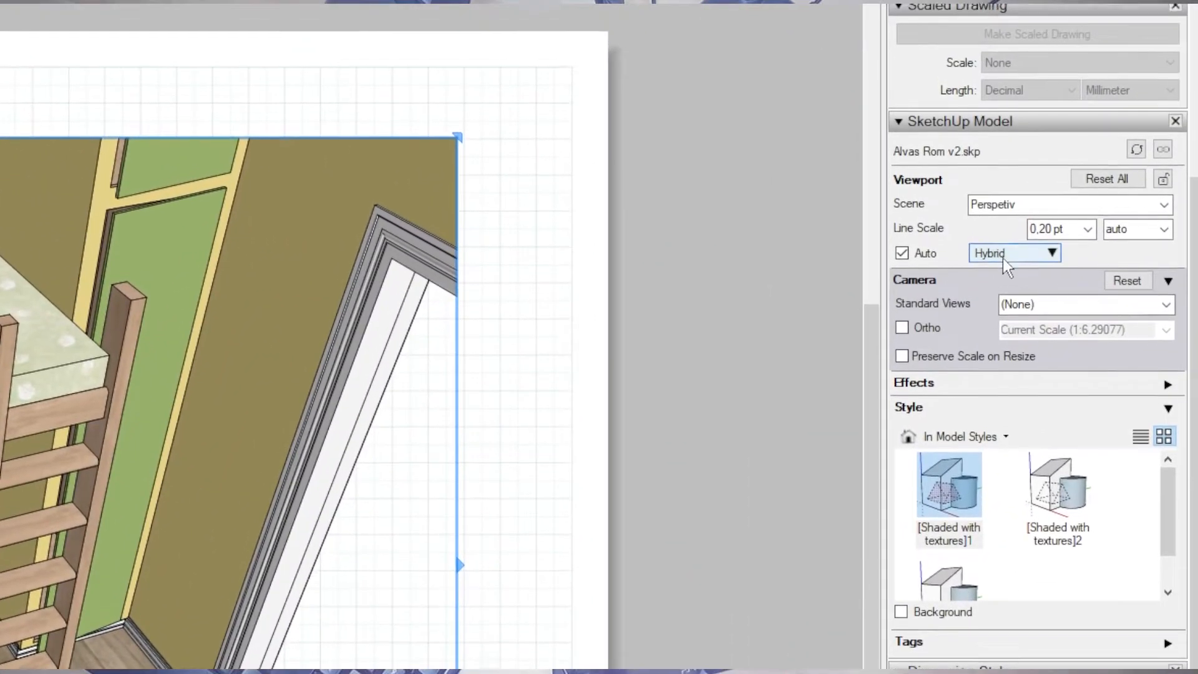
pyautogui.click(1103, 205)
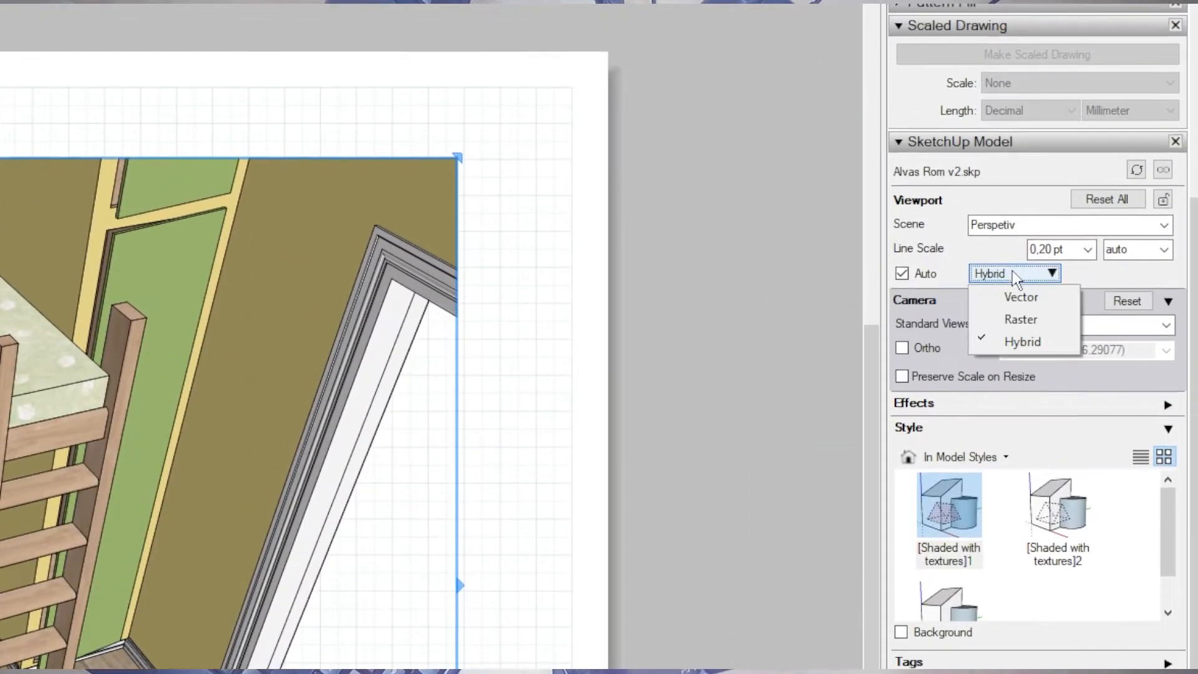
pyautogui.click(1123, 268)
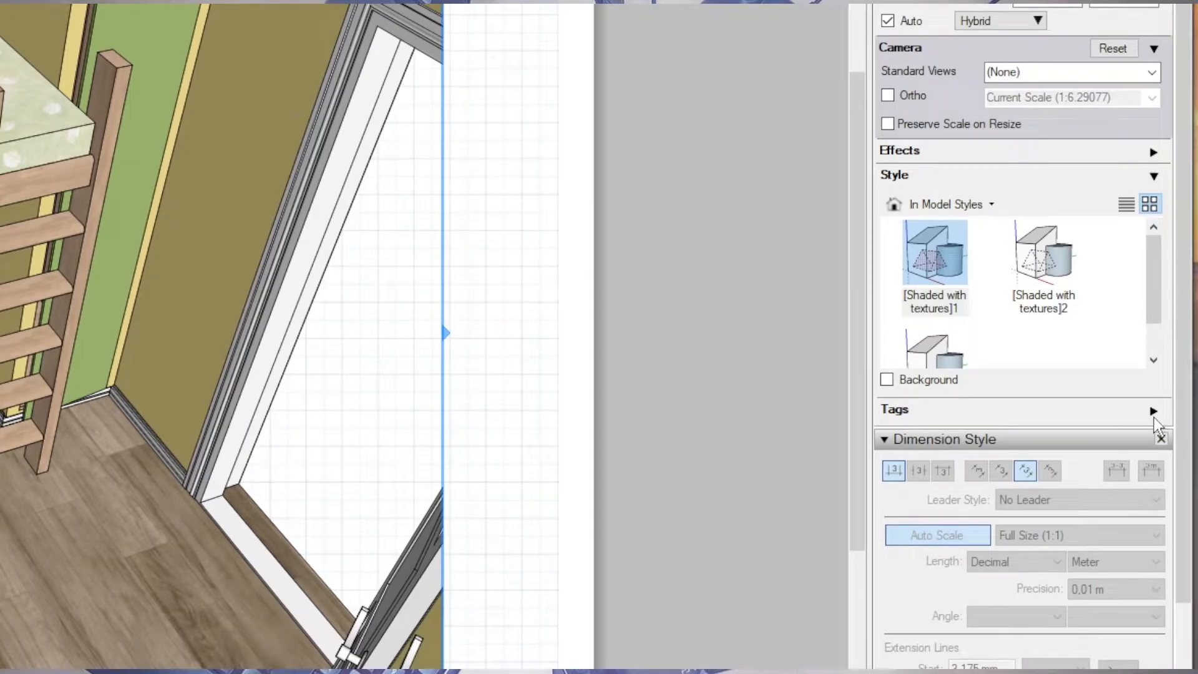
# Hide the Matrass tag in the viewport and make it visible again.
pyautogui.click(1152, 413)
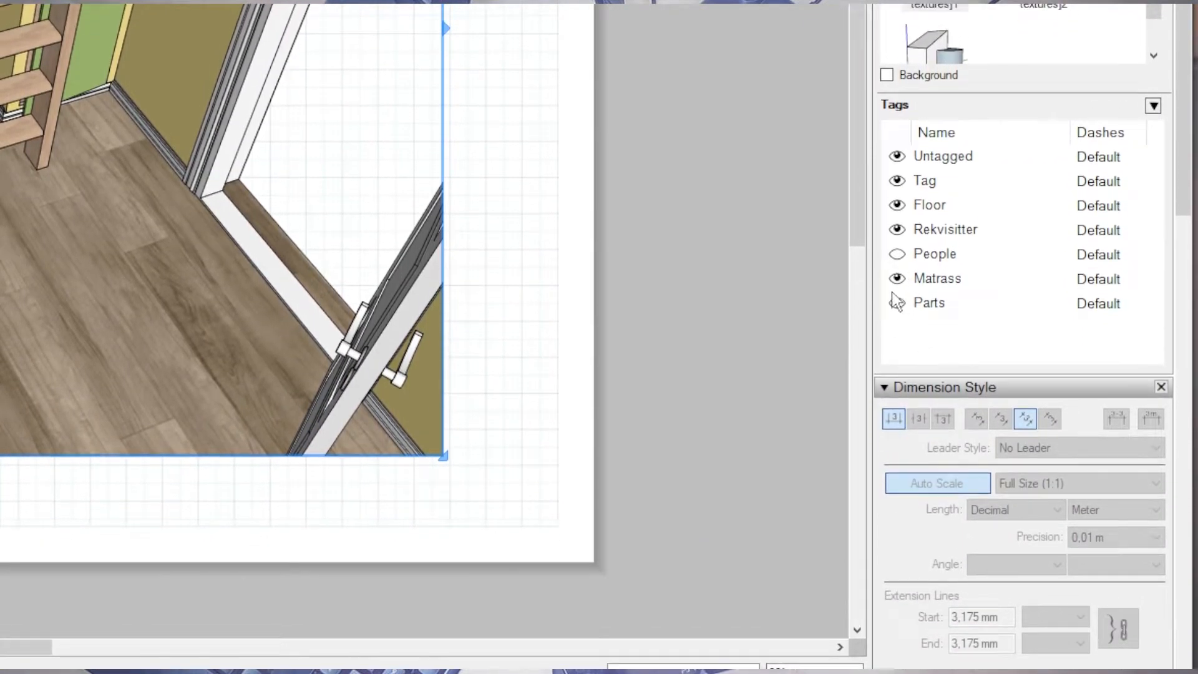
pyautogui.click(896, 302)
pyautogui.click(897, 278)
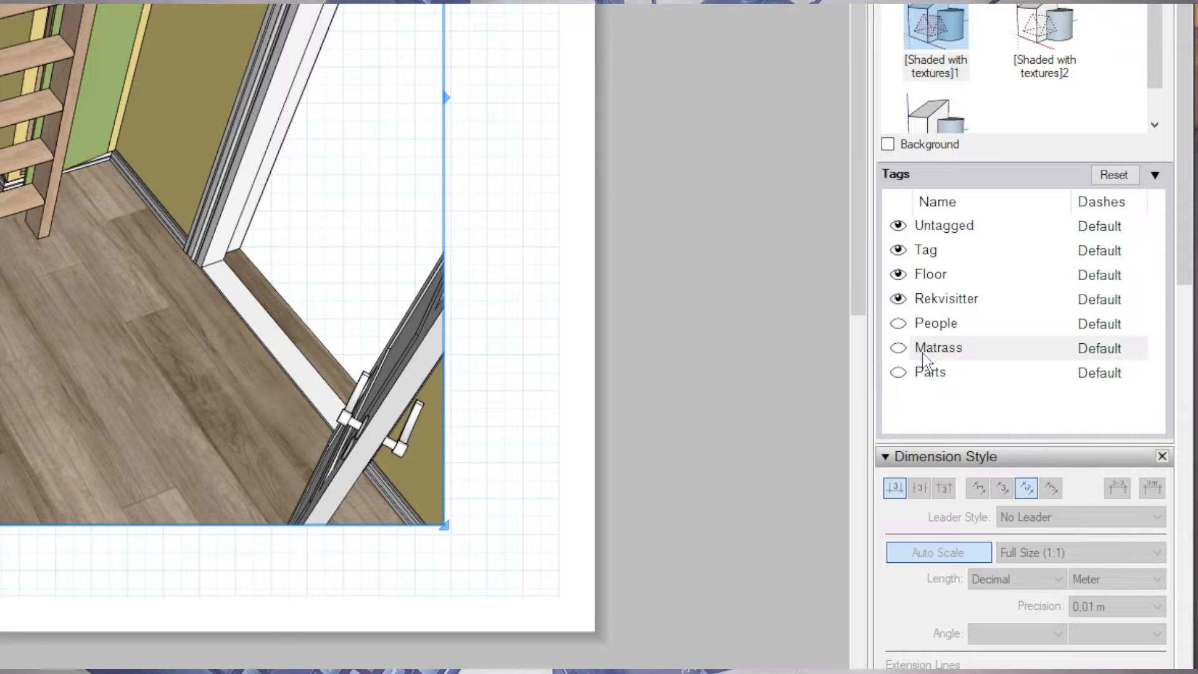
pyautogui.click(922, 353)
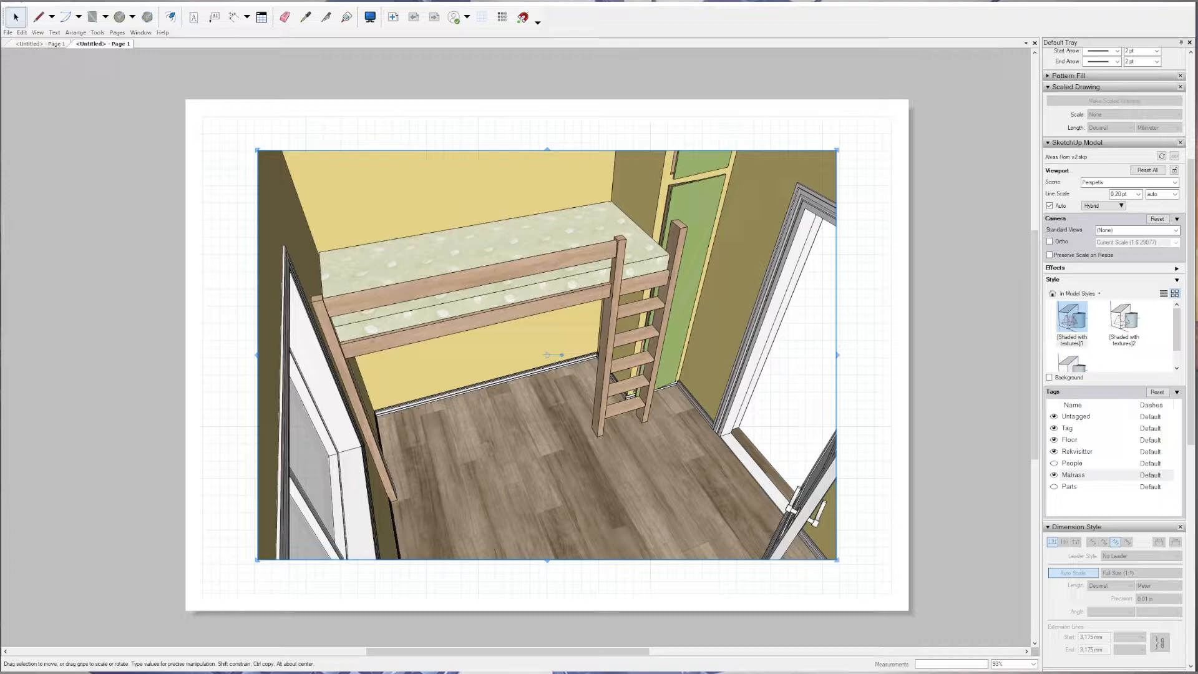
# Dimension the loft bed's length between the tops of its far-end post and outer ladder post, placing the line above the mattress.
pyautogui.press('d')
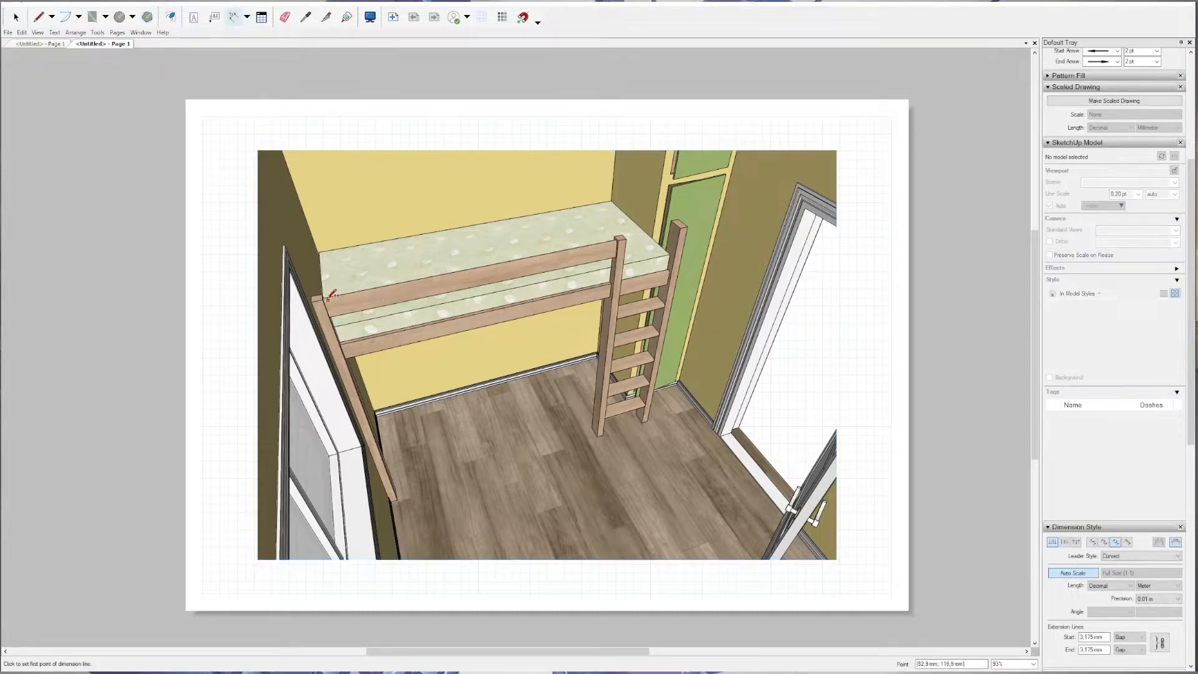
pyautogui.click(317, 298)
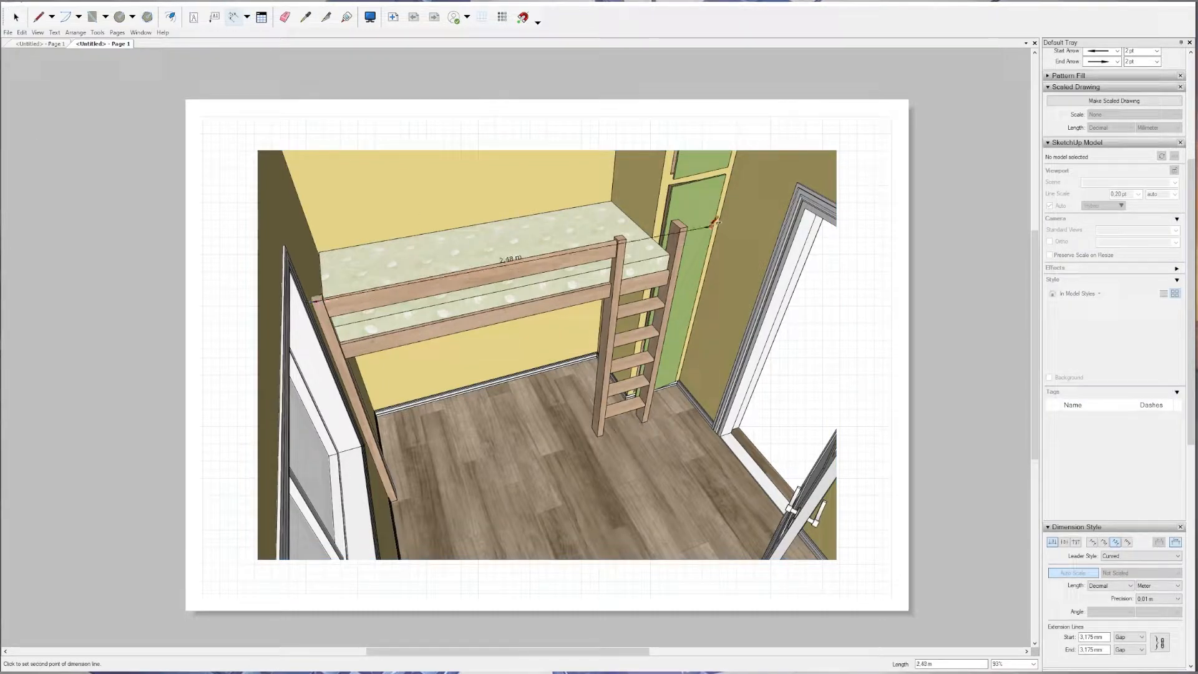
pyautogui.click(690, 224)
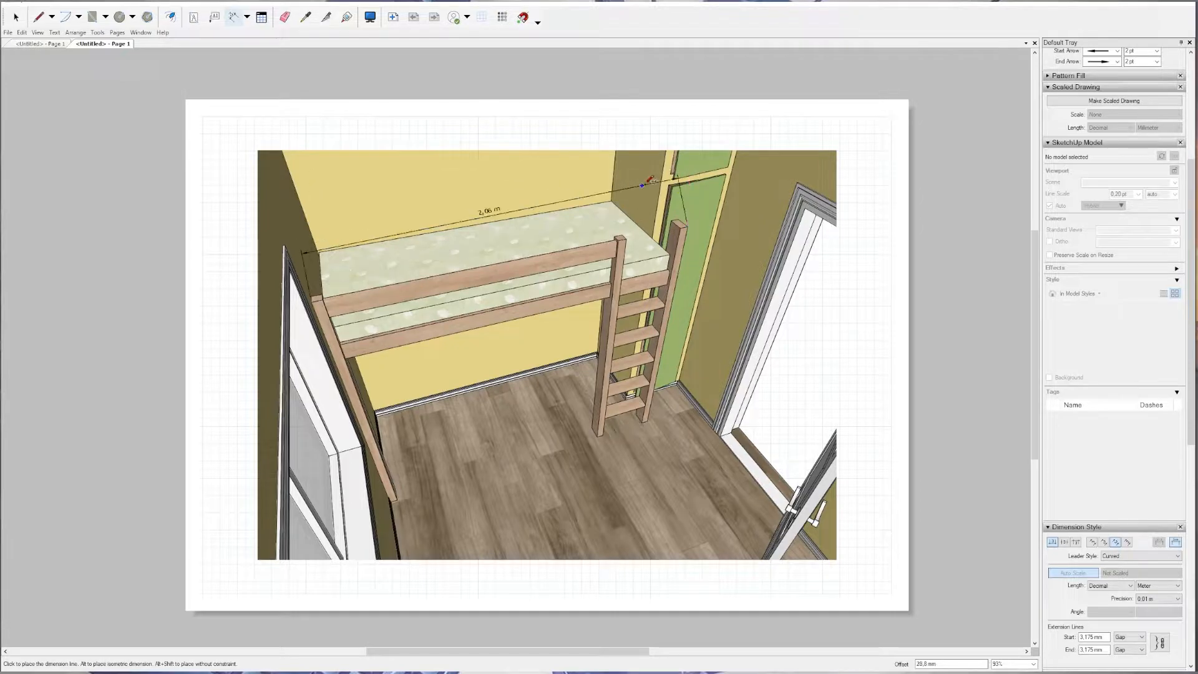
pyautogui.click(486, 178)
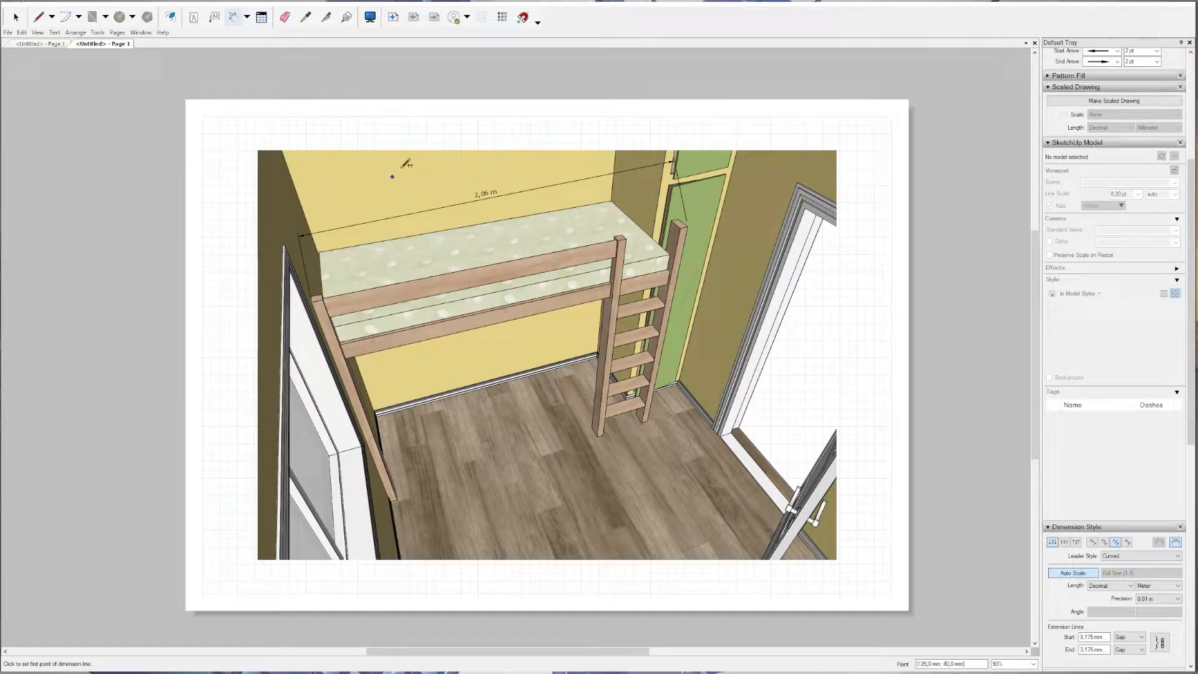
# Dimension the height of the outer ladder post from its top to the floor, placing the line beside the ladder.
pyautogui.click(689, 223)
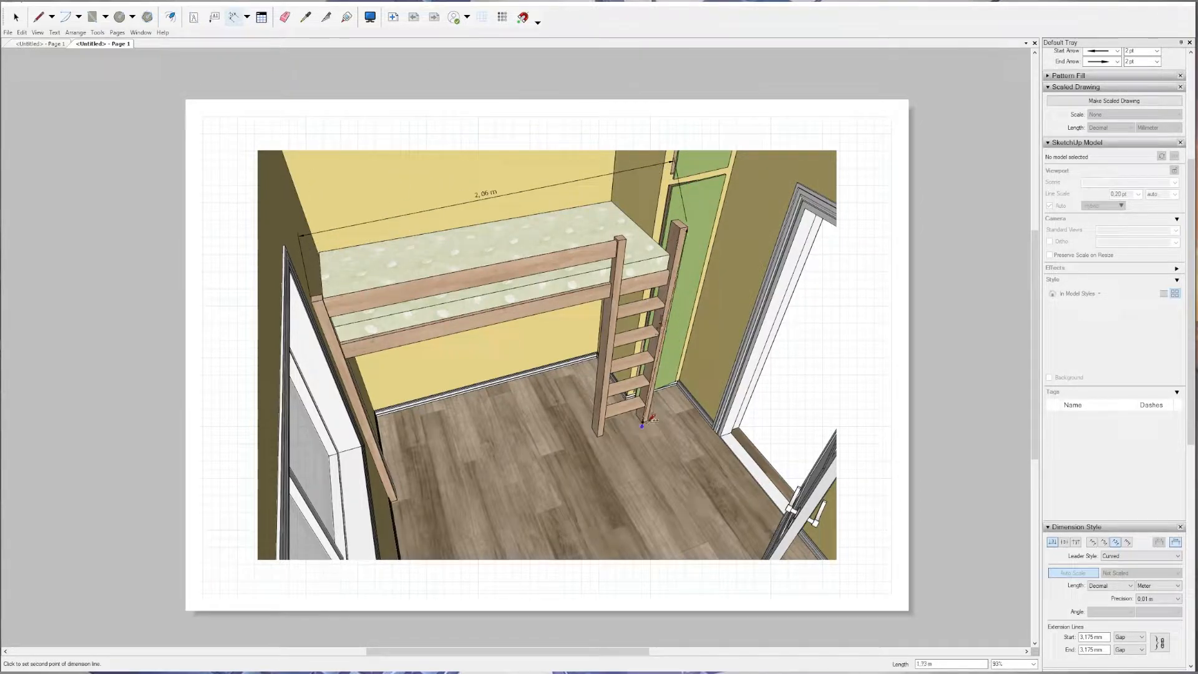
pyautogui.click(649, 421)
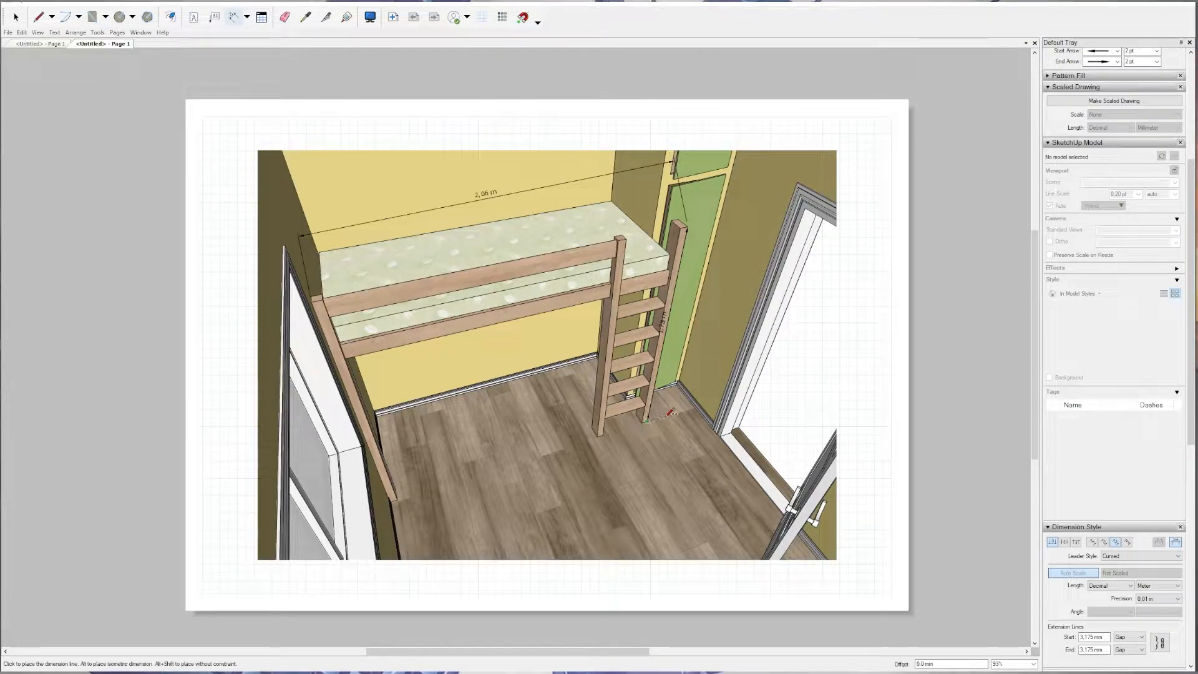
pyautogui.click(687, 449)
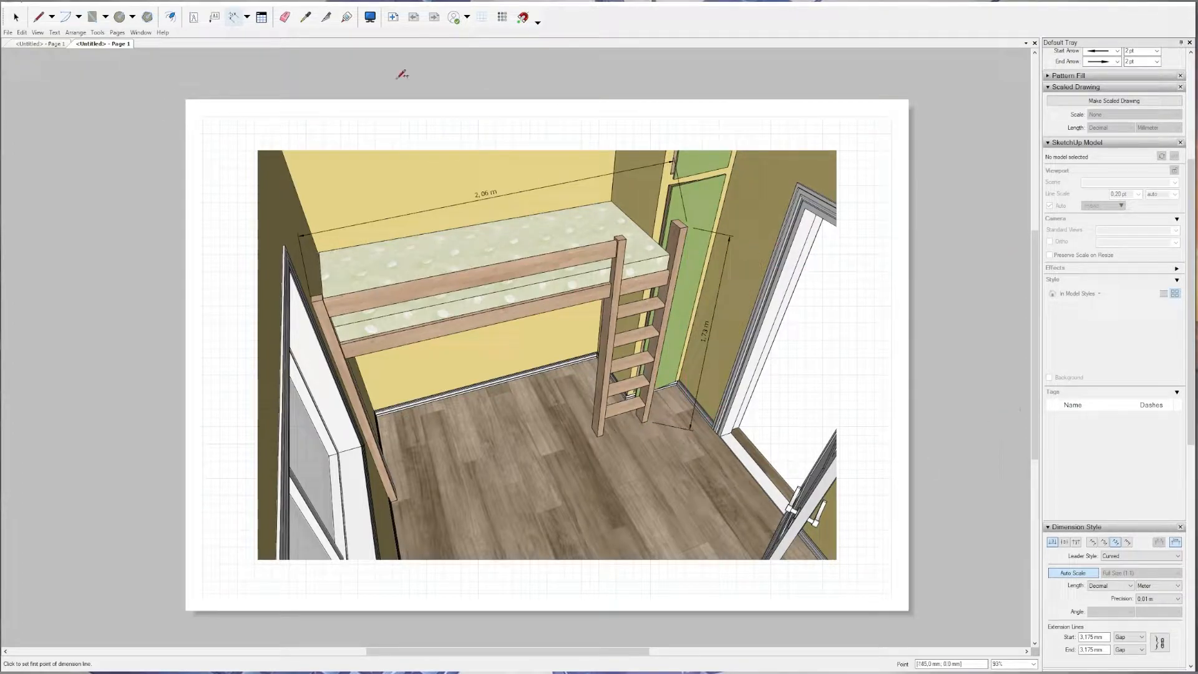
# Select the bed length and ladder post dimensions and change their start and end arrows to slashes.
pyautogui.click(16, 17)
pyautogui.click(518, 195)
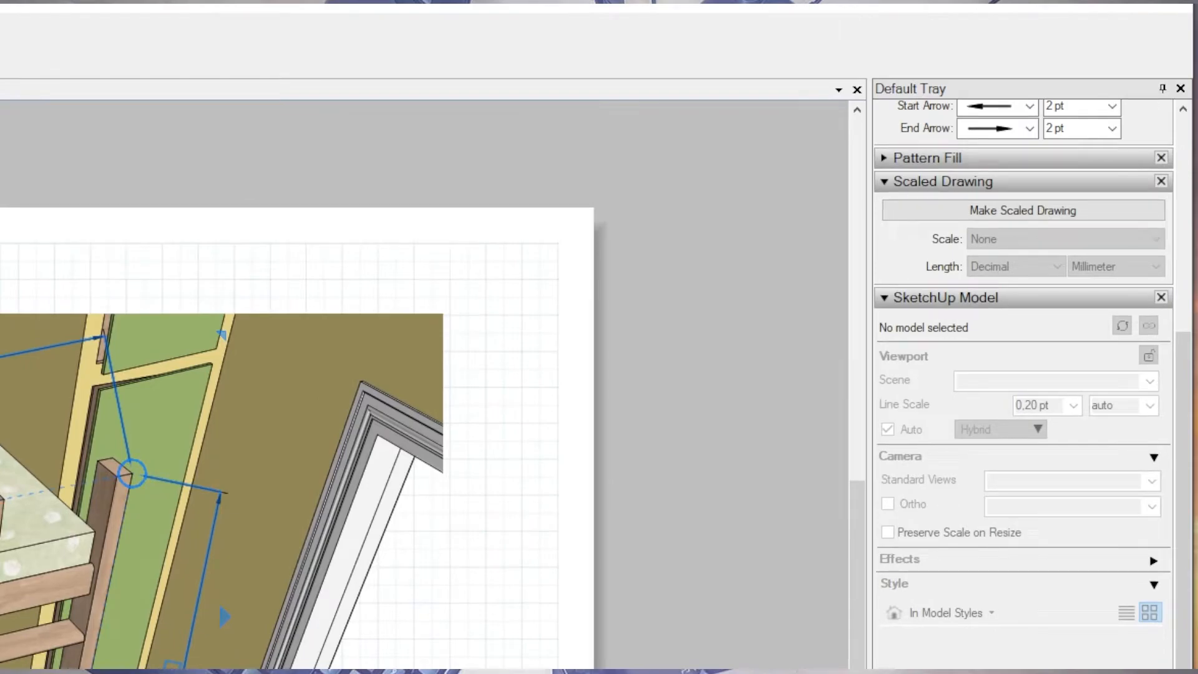
pyautogui.scroll(8, 929, 419)
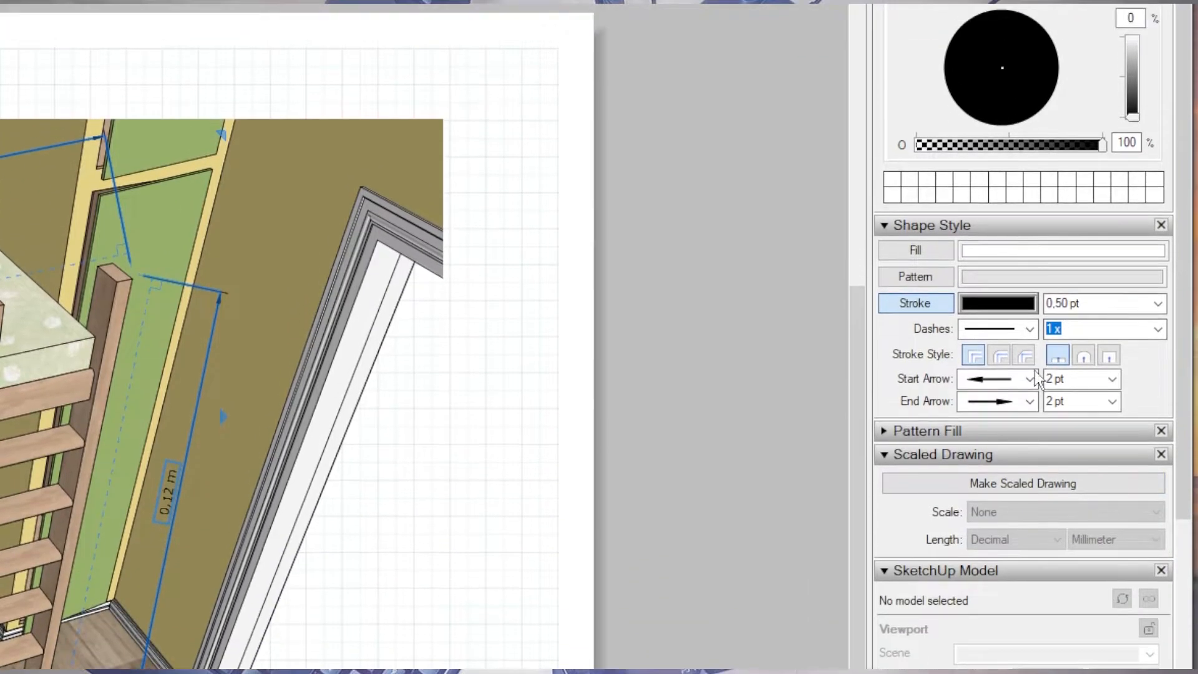
pyautogui.click(1030, 354)
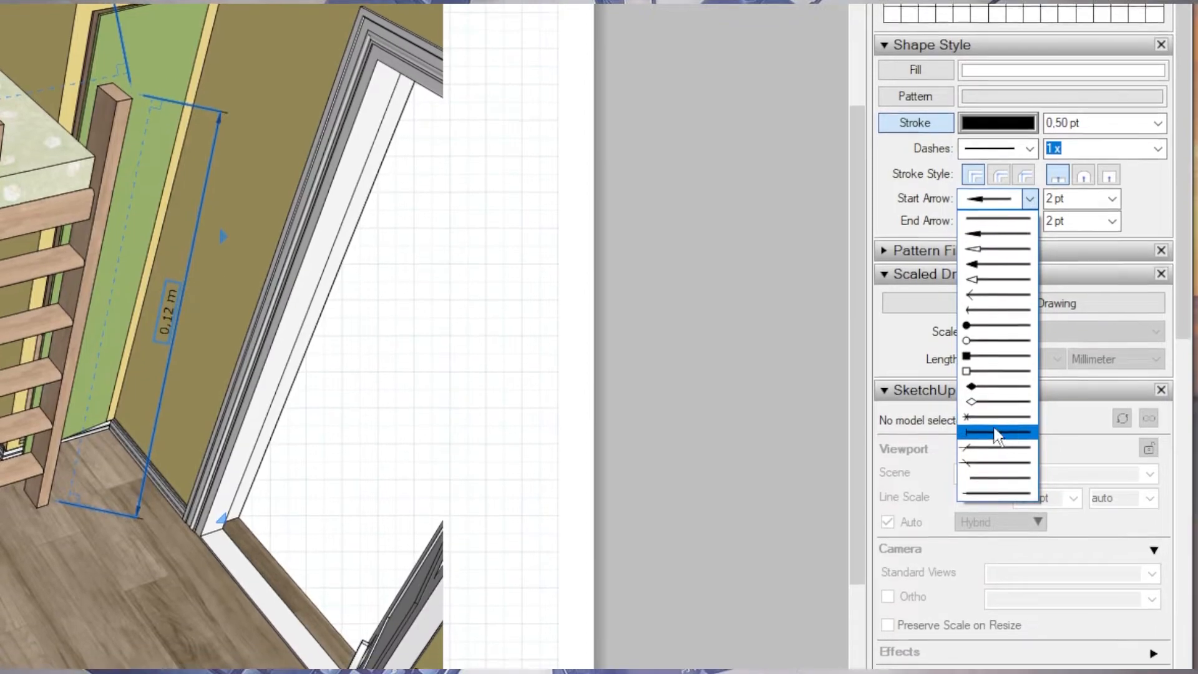
pyautogui.click(995, 446)
pyautogui.click(1029, 223)
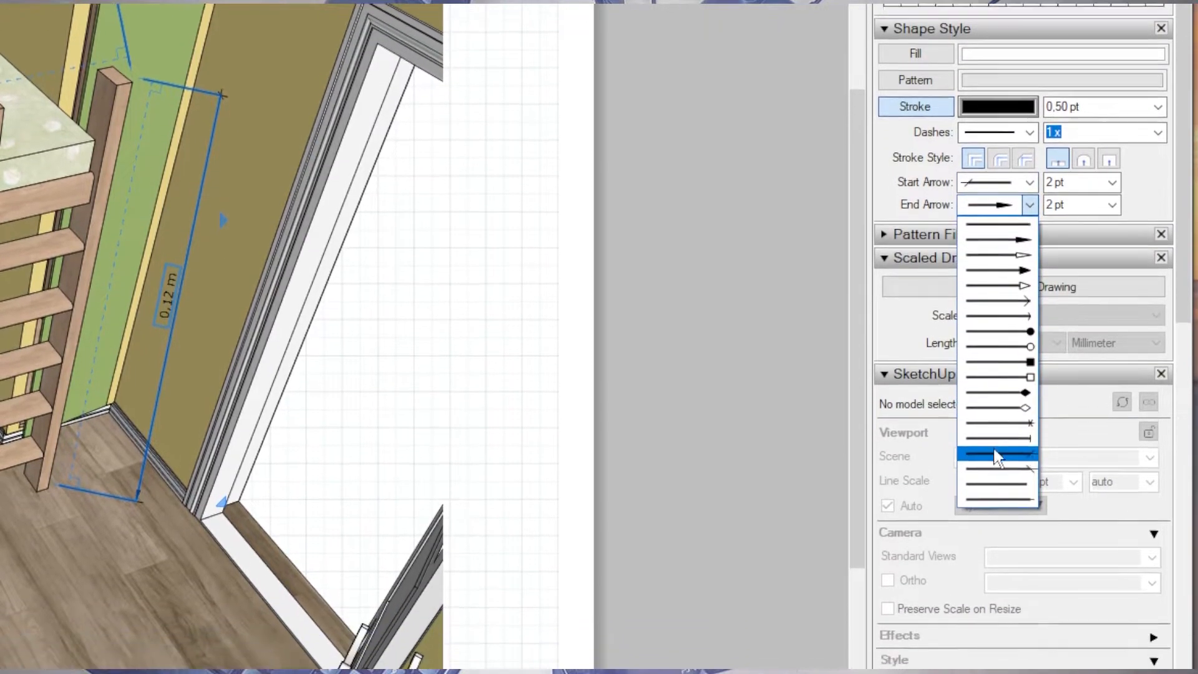
pyautogui.click(1000, 424)
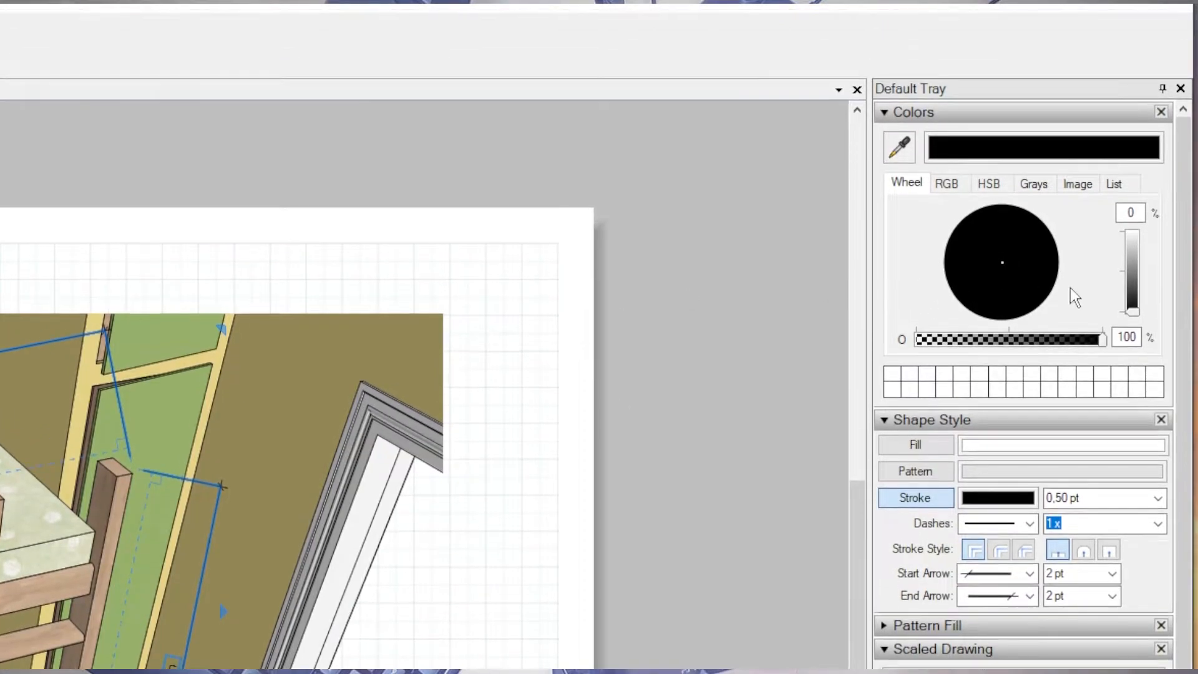
# Color the bed length dimension's stroke teal and adjust the color's brightness.
pyautogui.click(1146, 260)
pyautogui.moveTo(1019, 275); pyautogui.dragTo(941, 275)
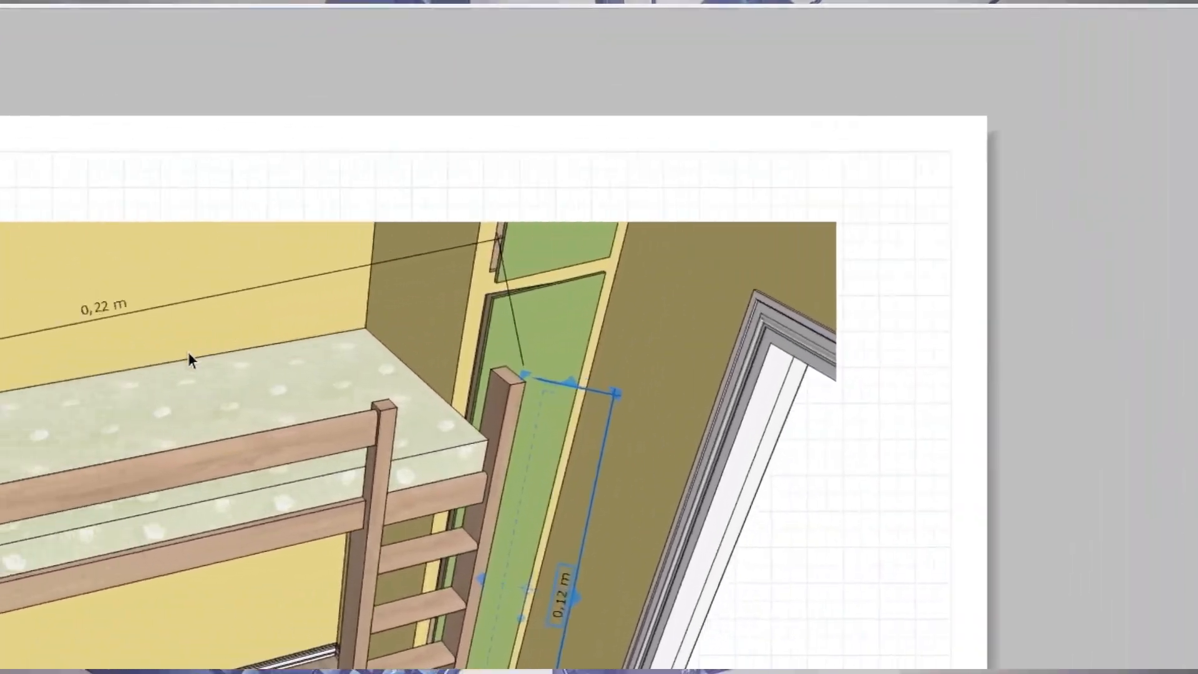
pyautogui.click(324, 278)
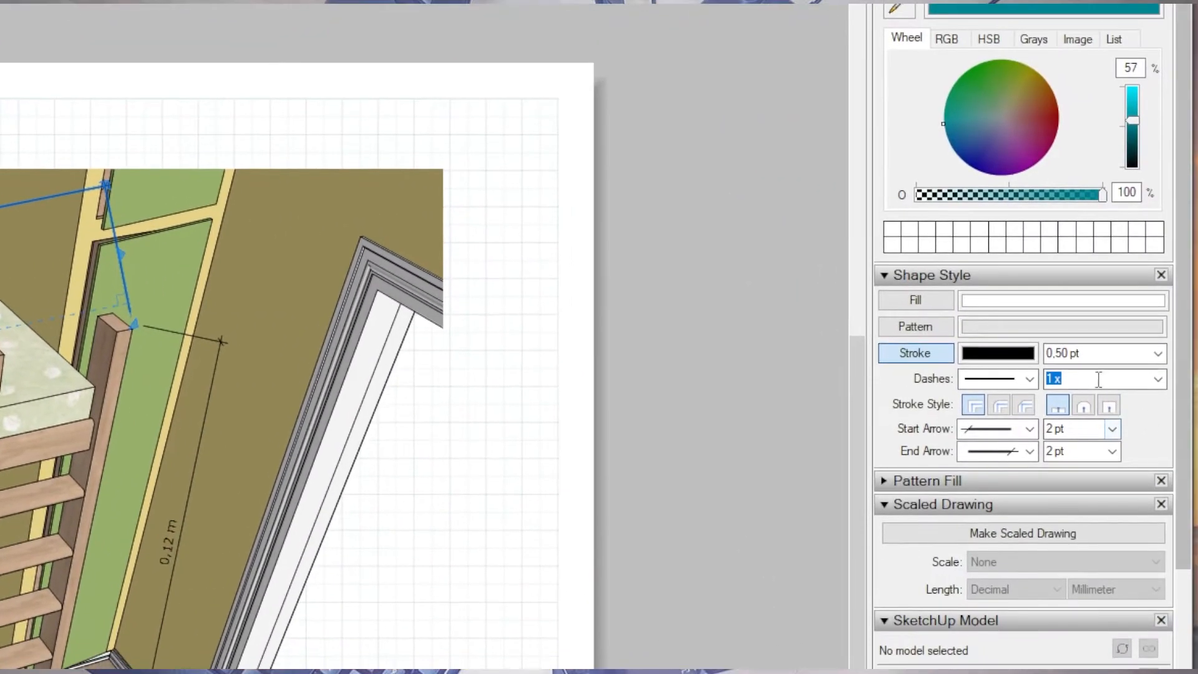
pyautogui.click(996, 358)
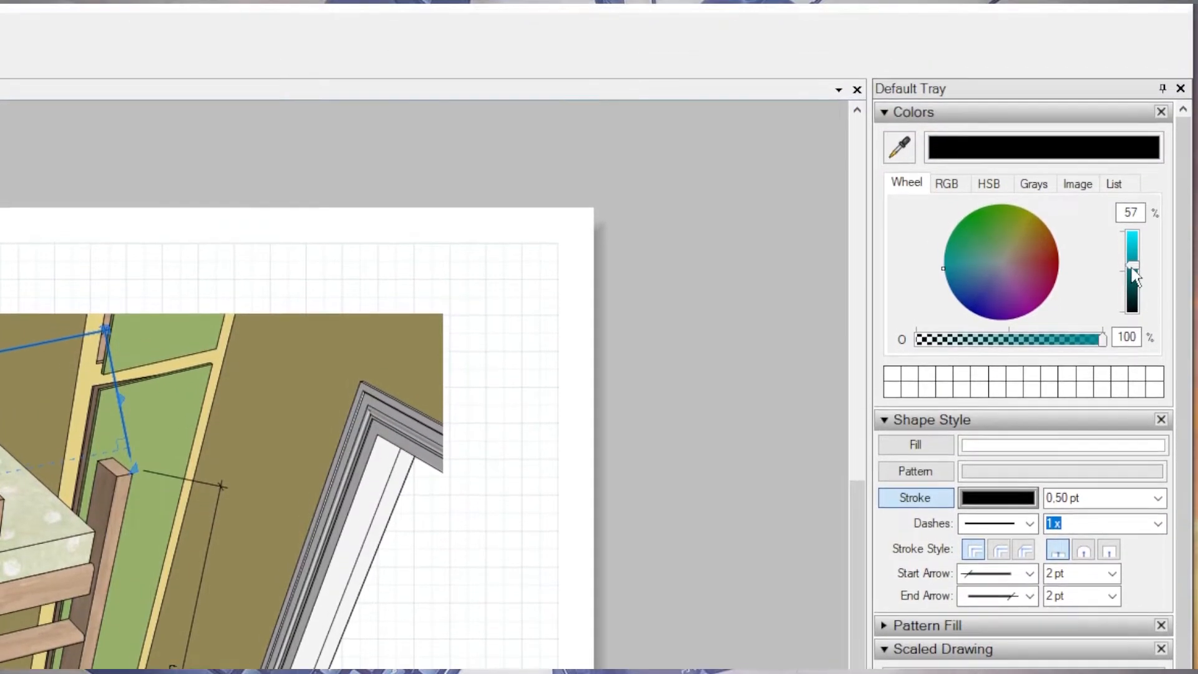
pyautogui.moveTo(1133, 121); pyautogui.dragTo(1135, 112)
pyautogui.moveTo(1133, 248); pyautogui.dragTo(1132, 257)
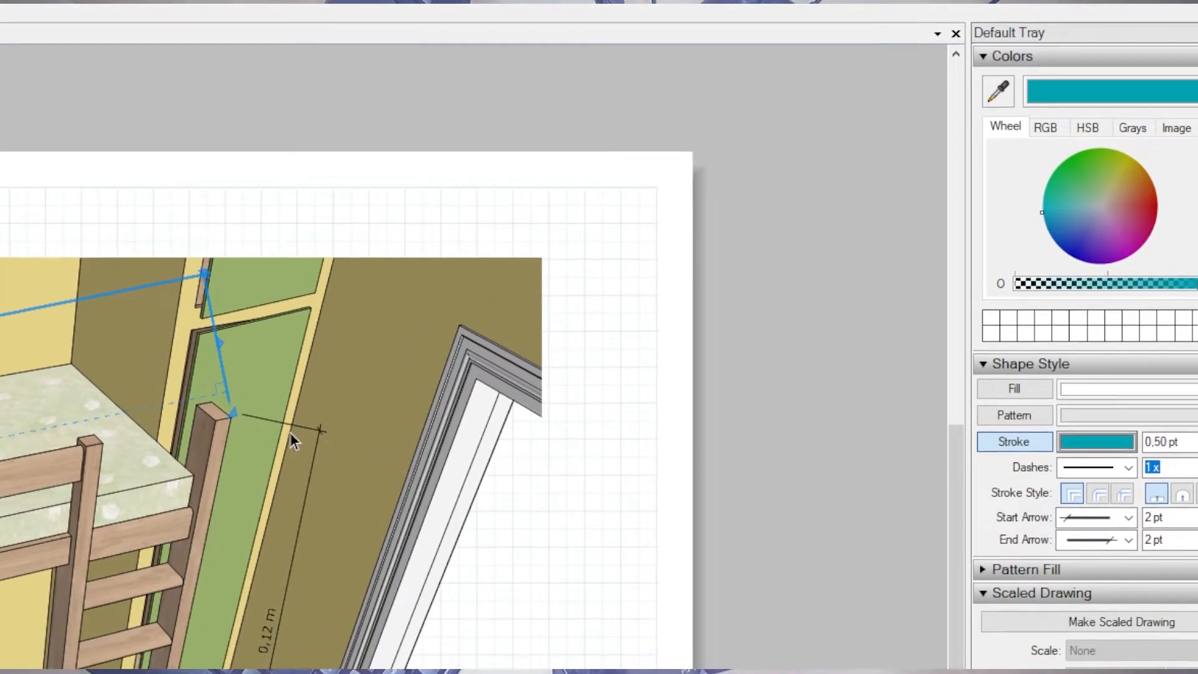
# Copy the bed length dimension's teal style onto the ladder post's height dimension.
pyautogui.click(290, 432)
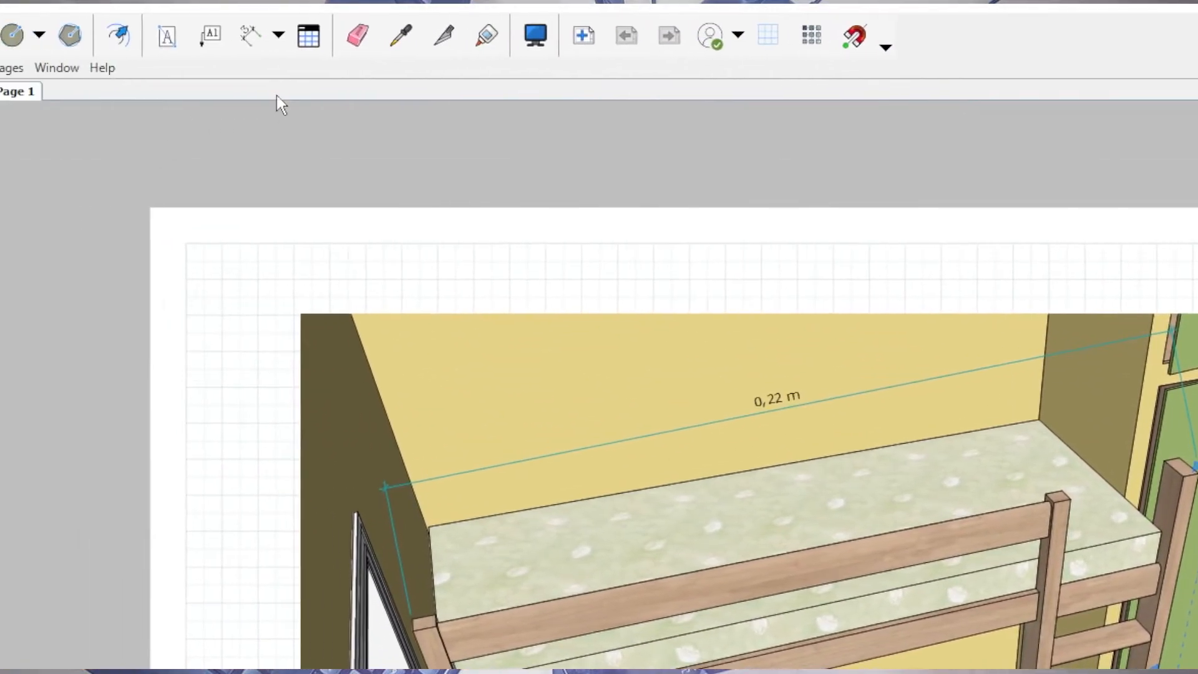
pyautogui.click(409, 32)
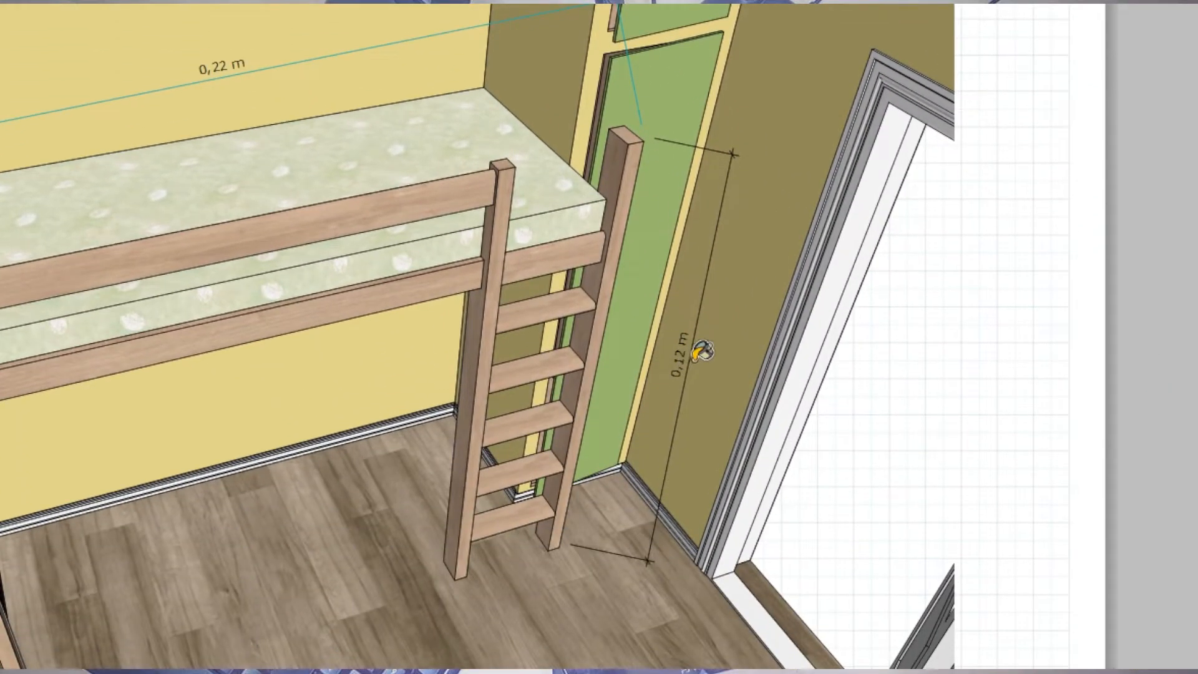
pyautogui.click(688, 353)
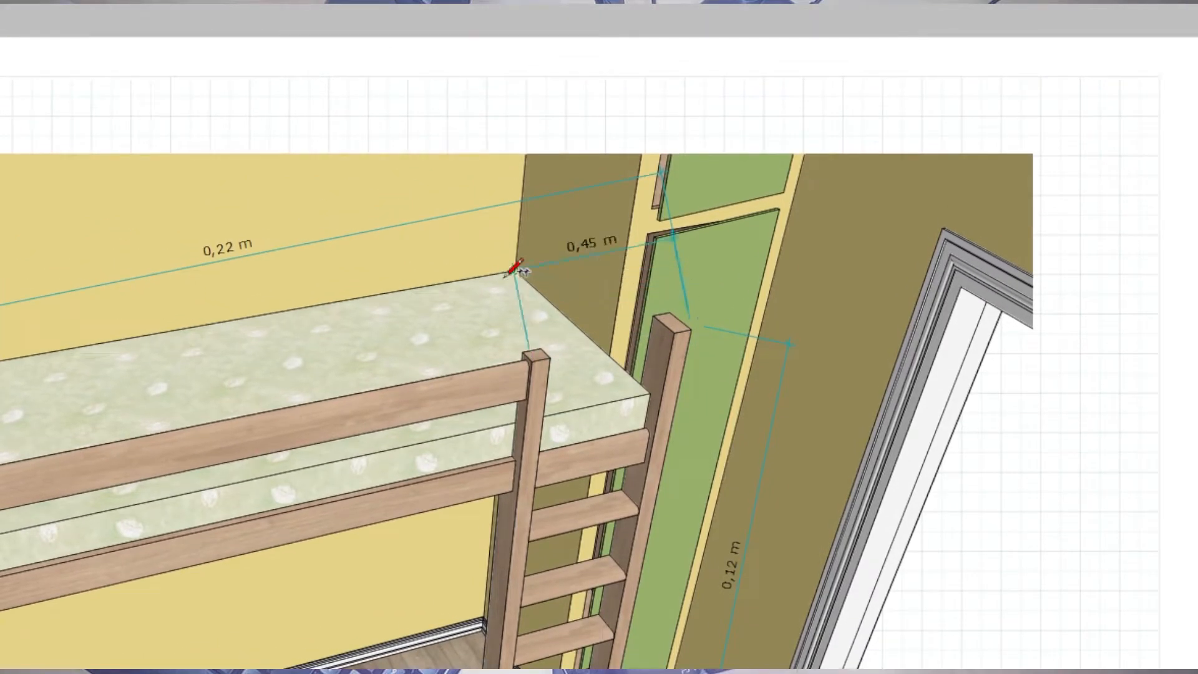
# Add a teal horizontal dimension between the tops of the two ladder posts, placed above the ladder.
pyautogui.click(522, 270)
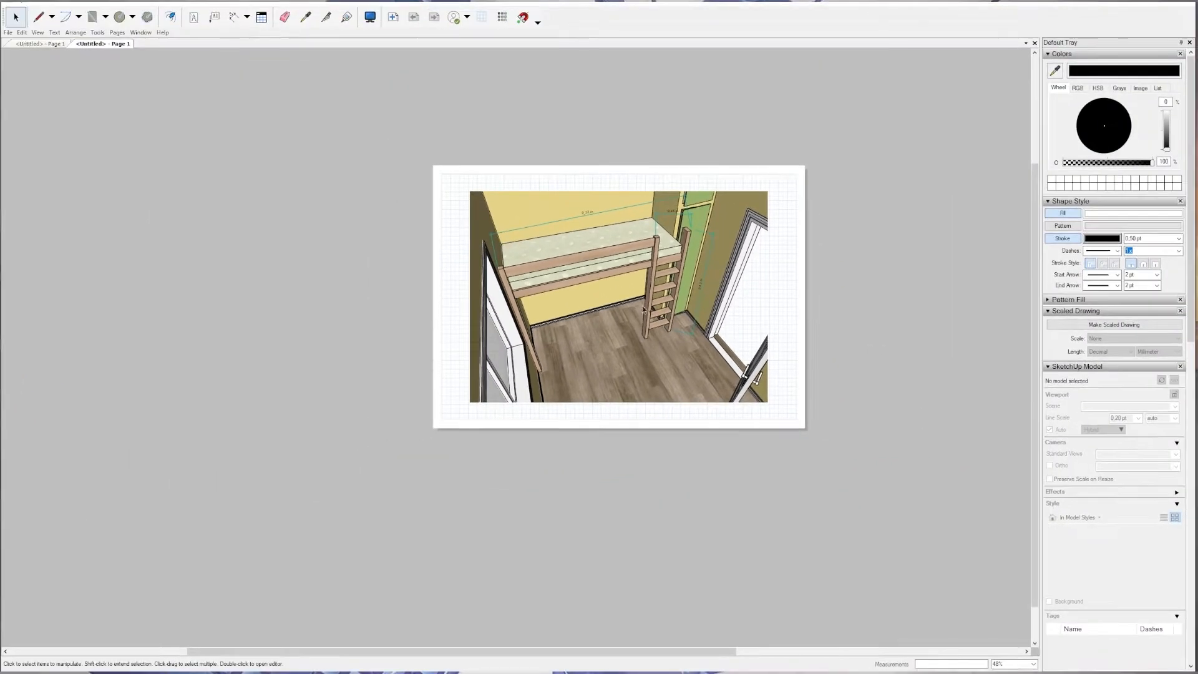
pyautogui.scroll(2, 575, 199)
pyautogui.scroll(4, 718, 275)
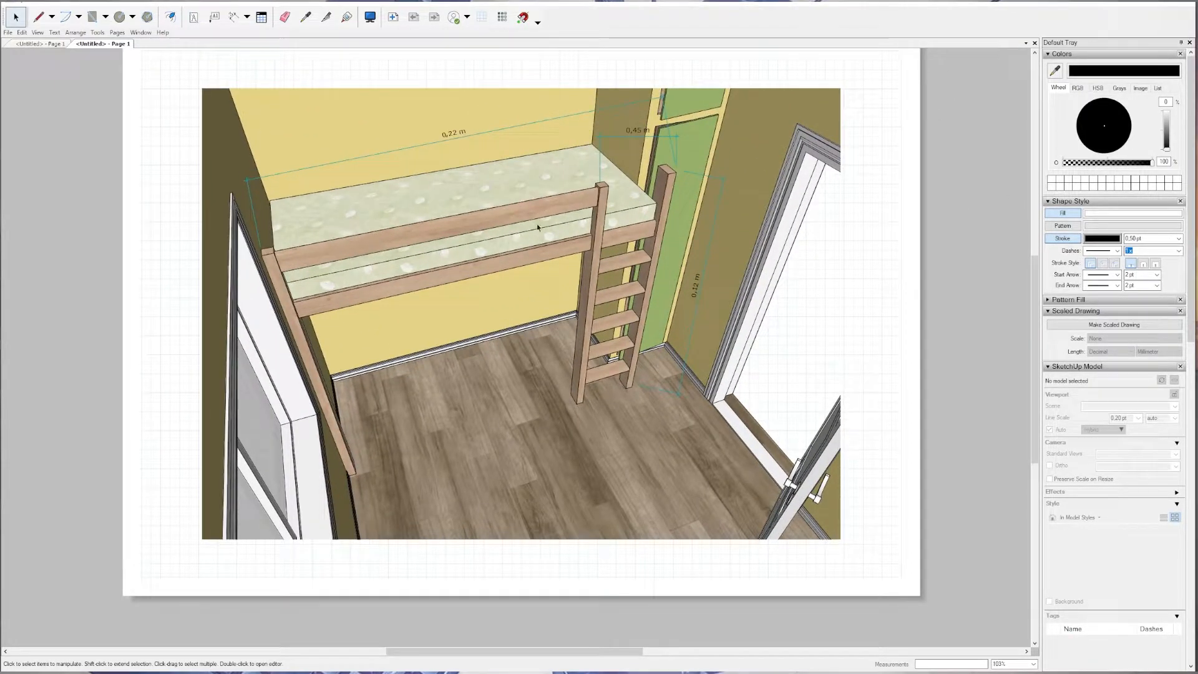
pyautogui.scroll(-2, 537, 227)
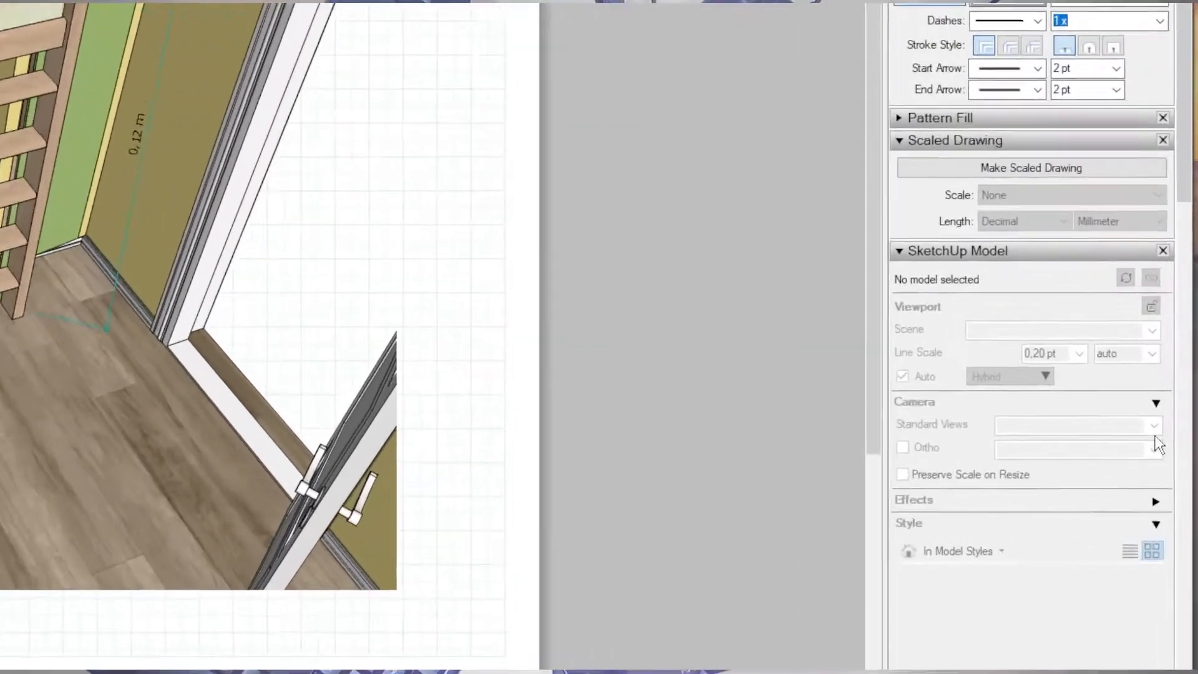
# Duplicate Page 1 with its viewport and dimensions to make a second page.
pyautogui.scroll(-10, 1085, 436)
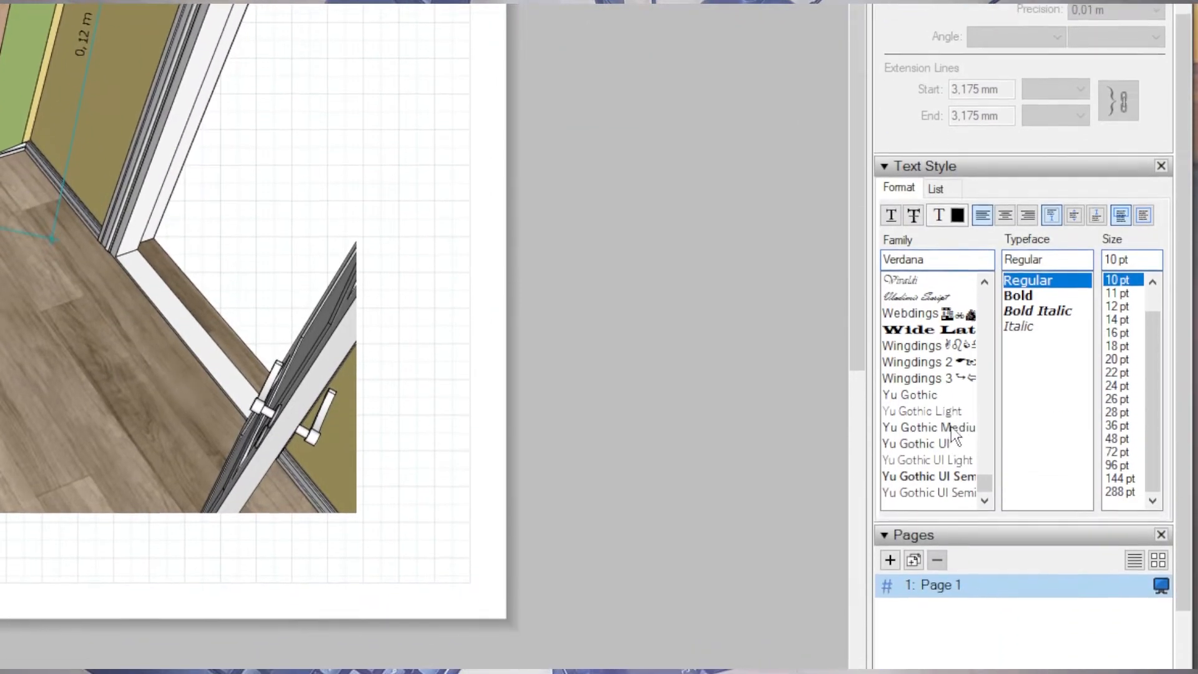
pyautogui.scroll(3, 951, 575)
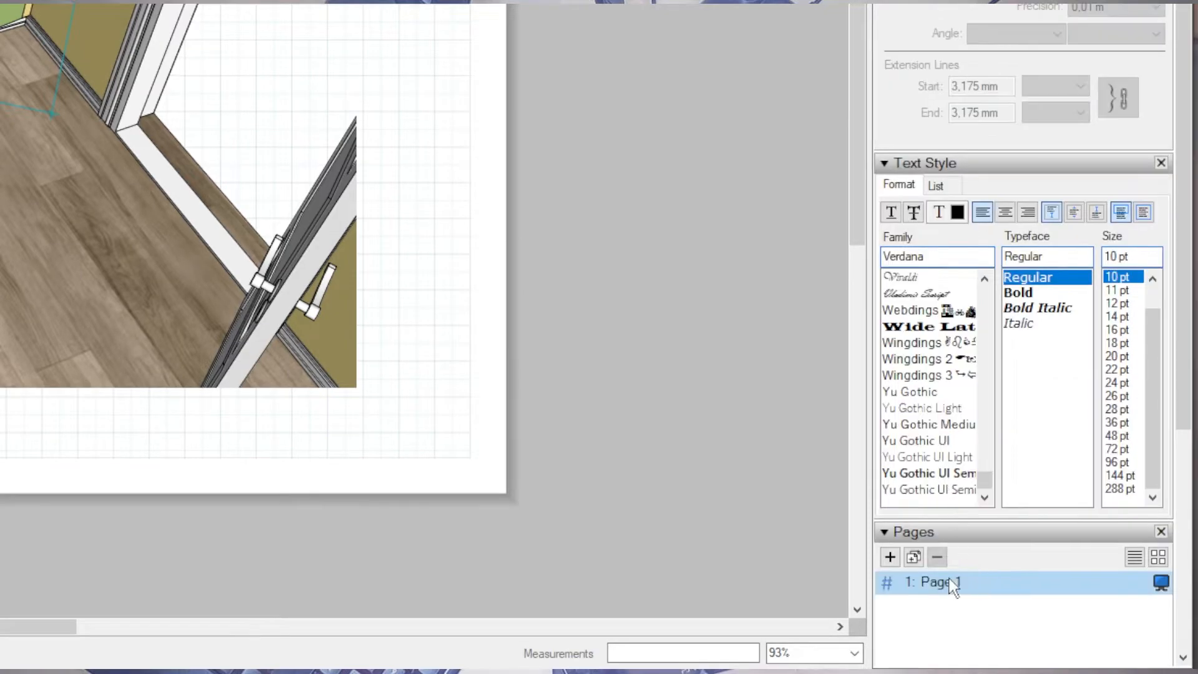
pyautogui.rightClick(946, 590)
pyautogui.click(990, 629)
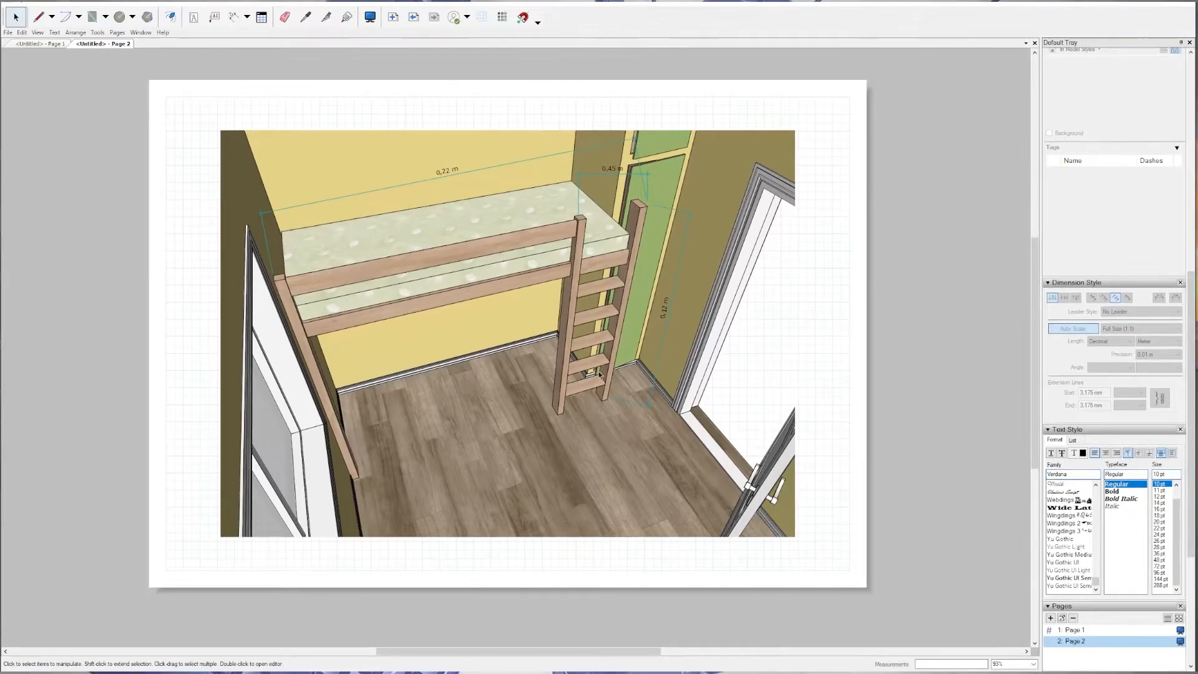
# Change the Page 2 viewport's scene from Perspetiv to Topview.
pyautogui.click(487, 314)
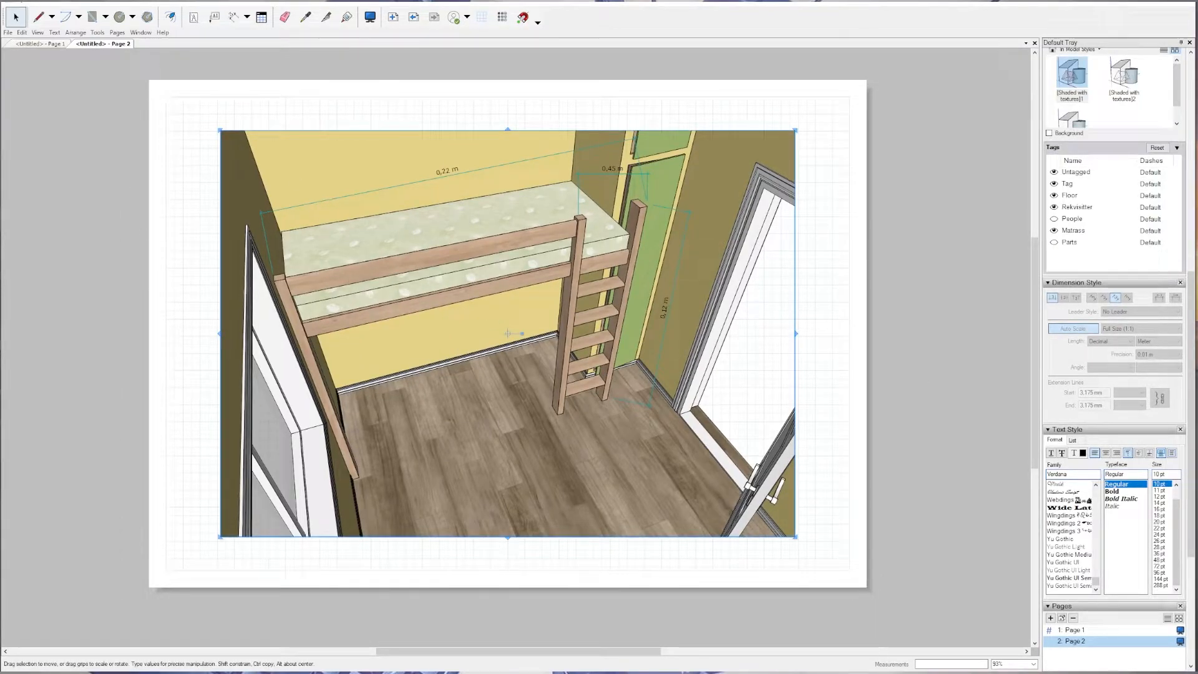
pyautogui.scroll(10, 1106, 239)
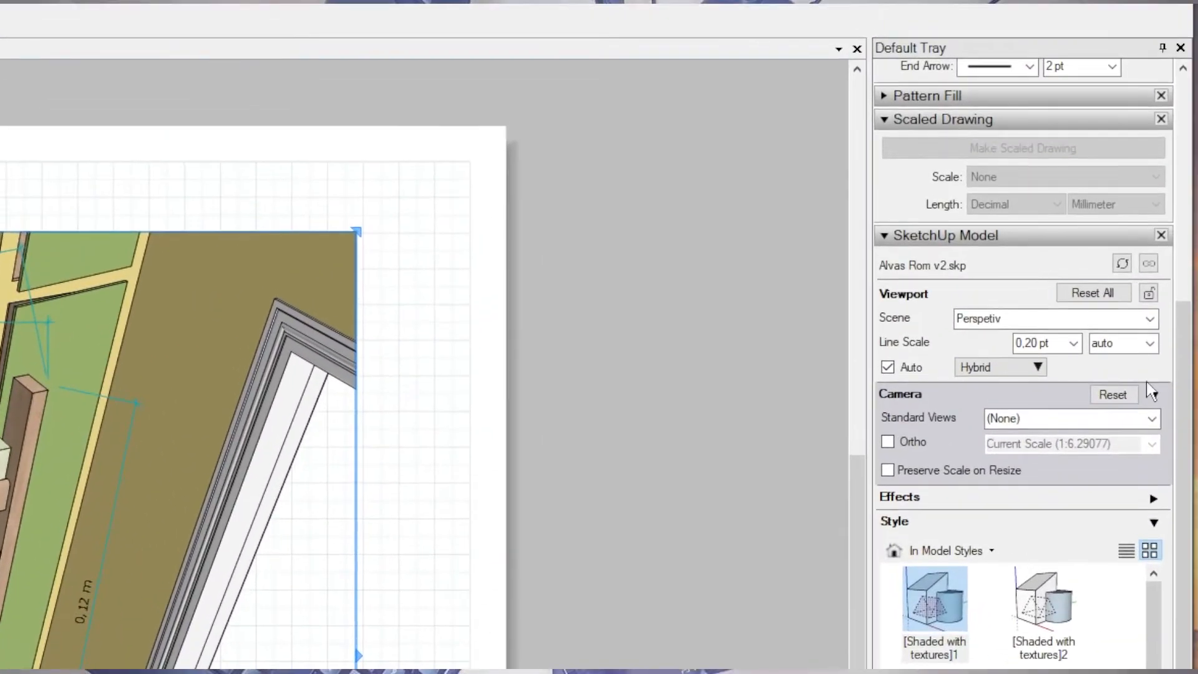
pyautogui.click(1151, 321)
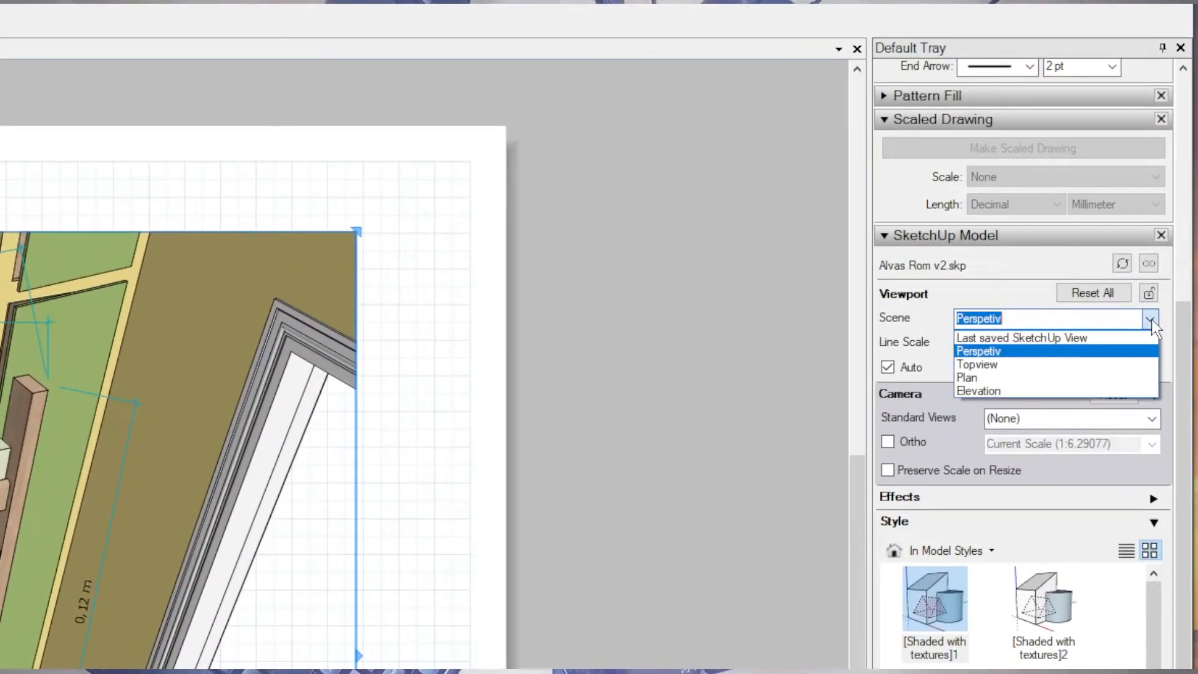
pyautogui.click(992, 369)
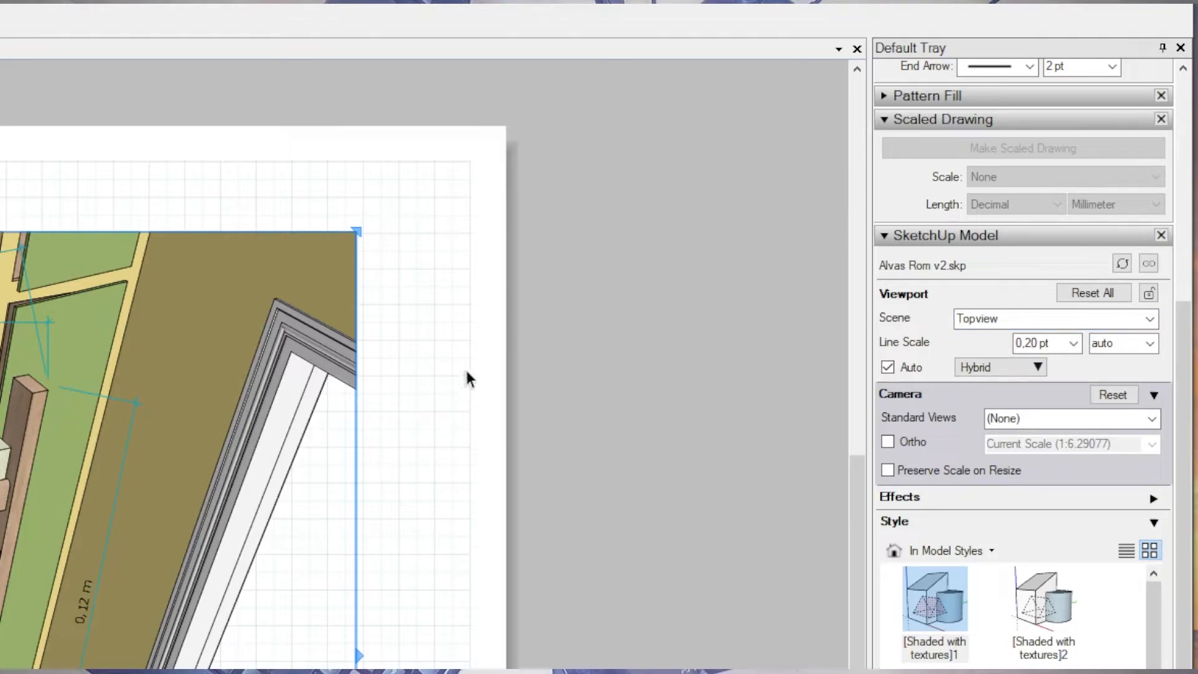
# Orbit the camera inside the Page 2 viewport to a slightly steeper view.
pyautogui.click(437, 368)
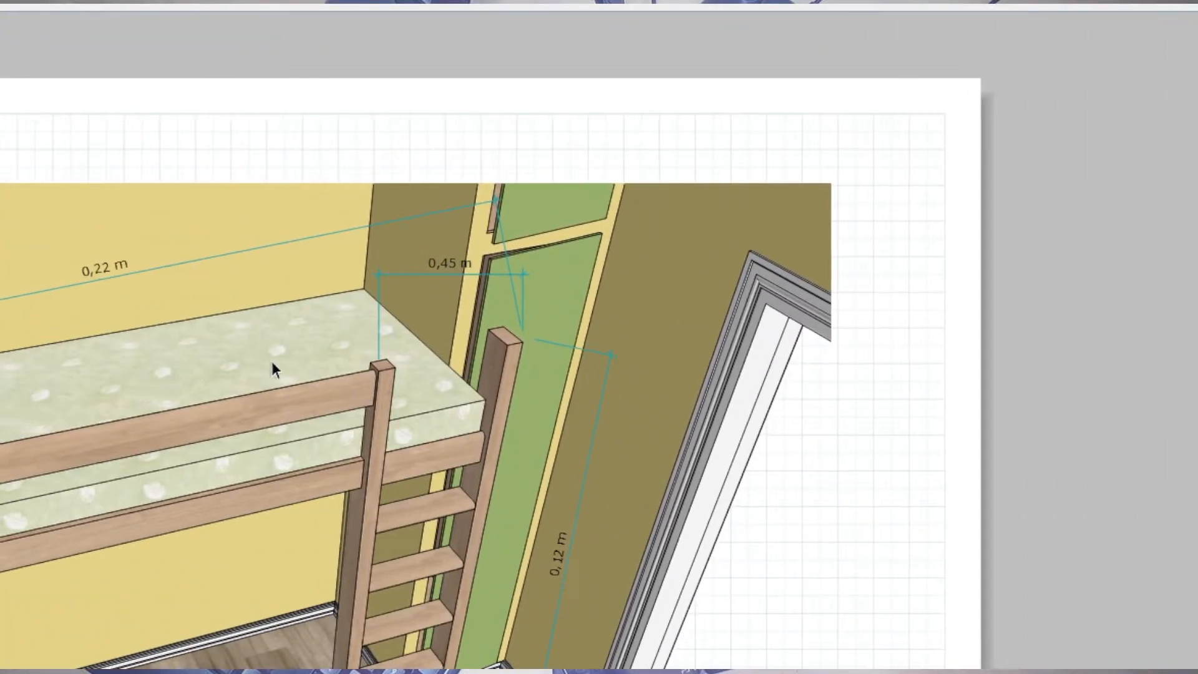
pyautogui.click(156, 429)
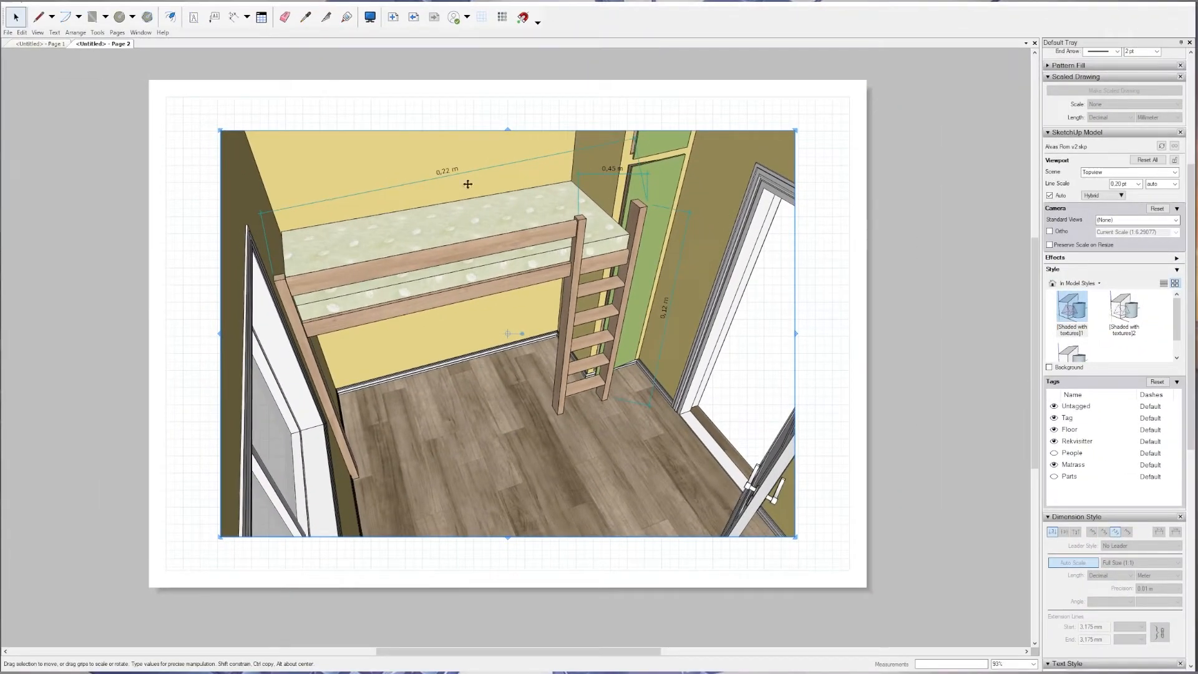
pyautogui.doubleClick(528, 319)
pyautogui.moveTo(528, 318)
pyautogui.mouseDown(button='middle')
pyautogui.moveTo(551, 311)
pyautogui.moveTo(474, 347)
pyautogui.moveTo(527, 343)
pyautogui.moveTo(516, 334)
pyautogui.mouseUp(button='middle')
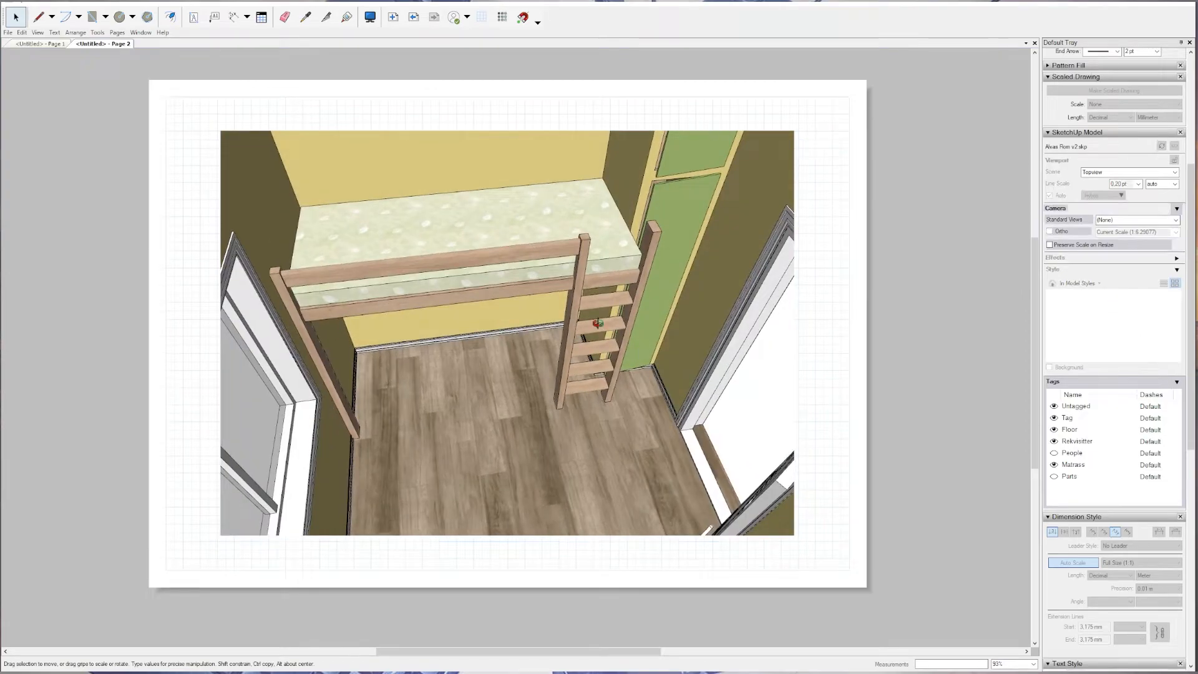
pyautogui.press('Escape')
# Reset the Page 2 viewport's overrides so it follows the saved Topview scene.
pyautogui.scroll(2, 588, 286)
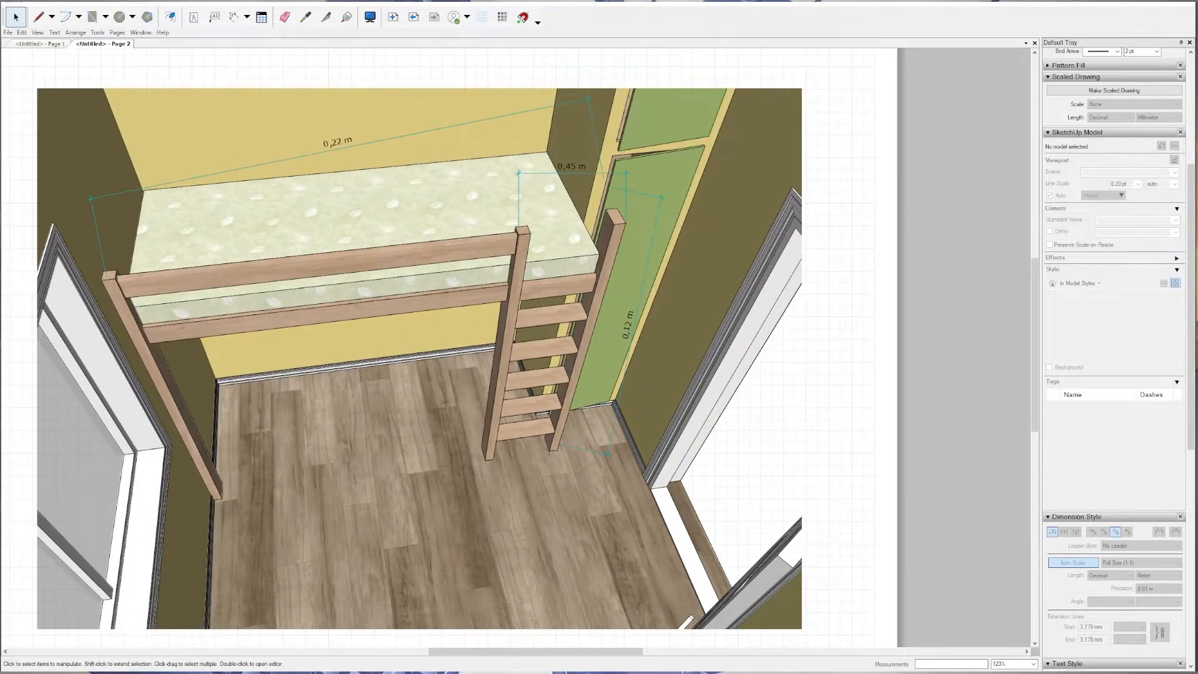
pyautogui.scroll(2, 1094, 78)
pyautogui.scroll(3, 1121, 114)
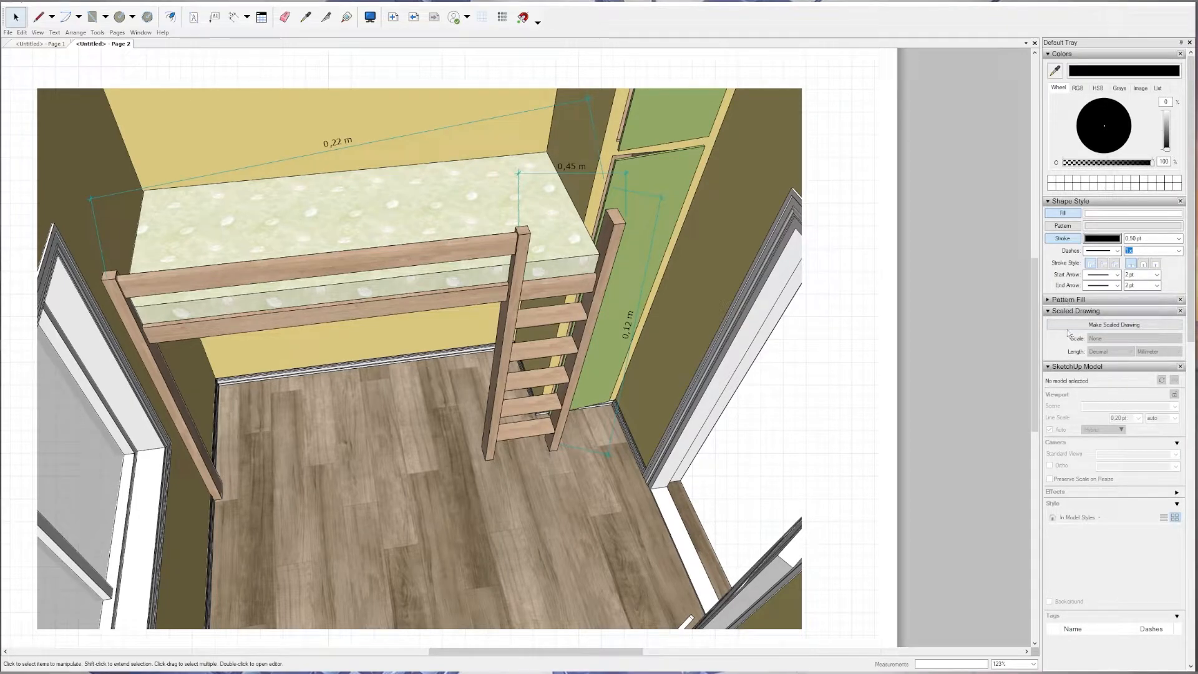
pyautogui.scroll(-6, 1061, 349)
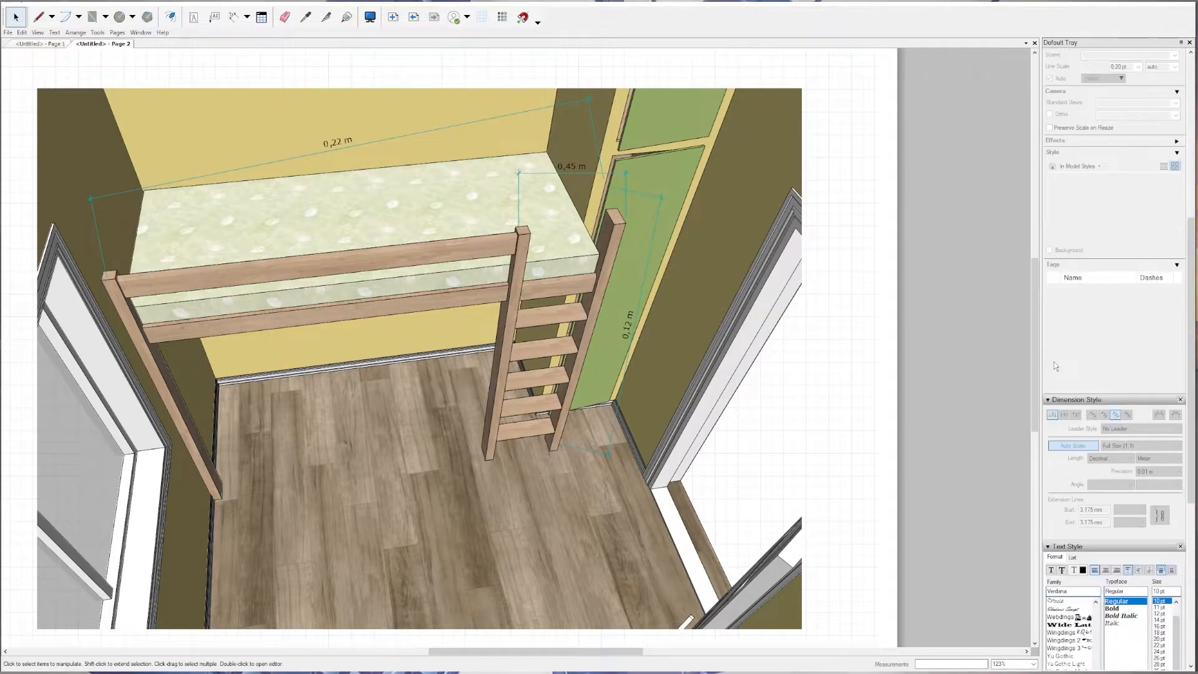
pyautogui.scroll(5, 1100, 341)
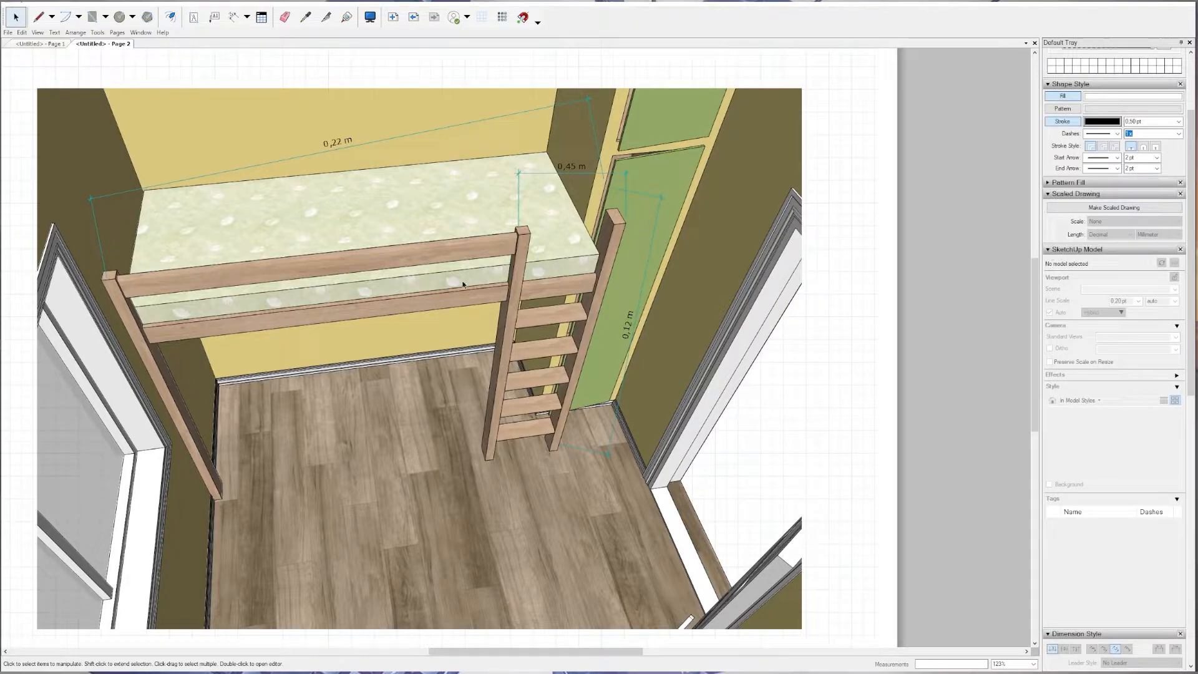
pyautogui.click(776, 219)
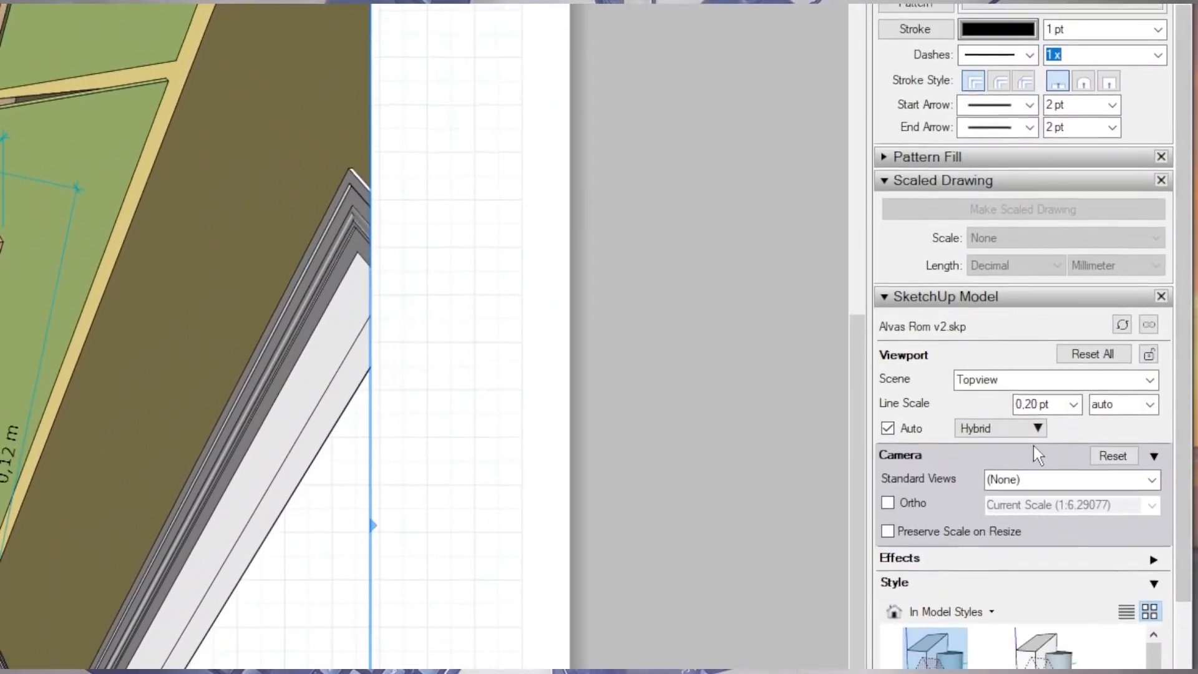
pyautogui.click(1116, 346)
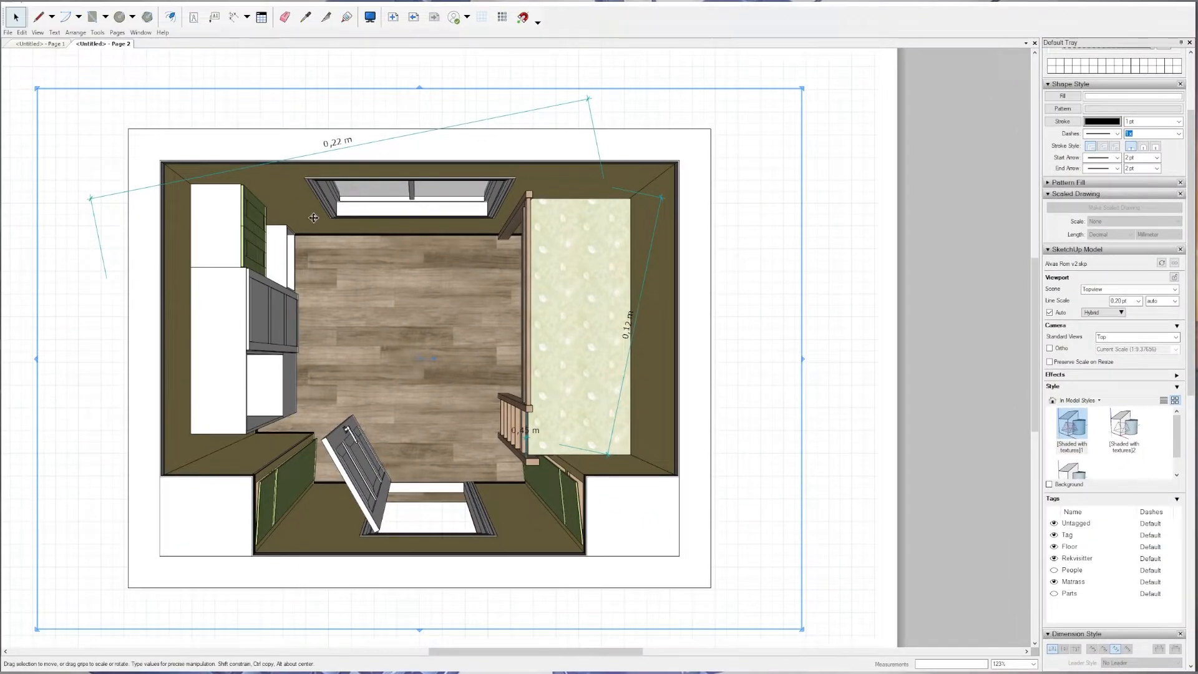
# Delete the three dimensions carried over from the perspective page: bed length, ladder height and ladder post distance.
pyautogui.click(327, 150)
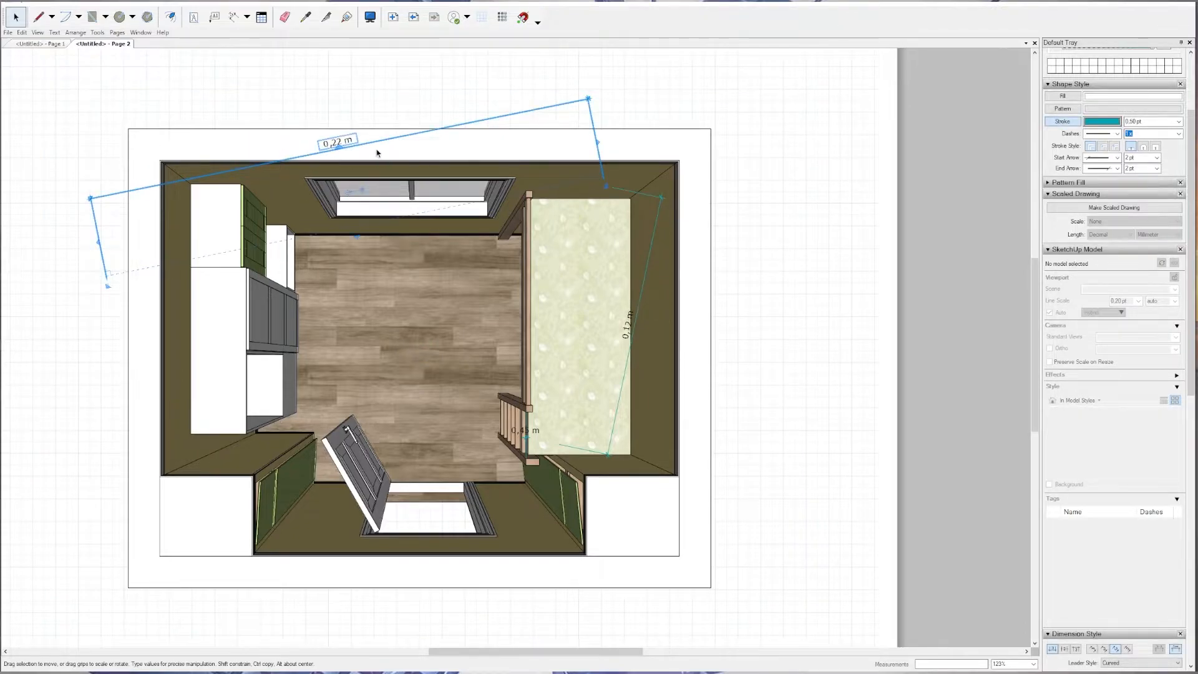
pyautogui.press('Delete')
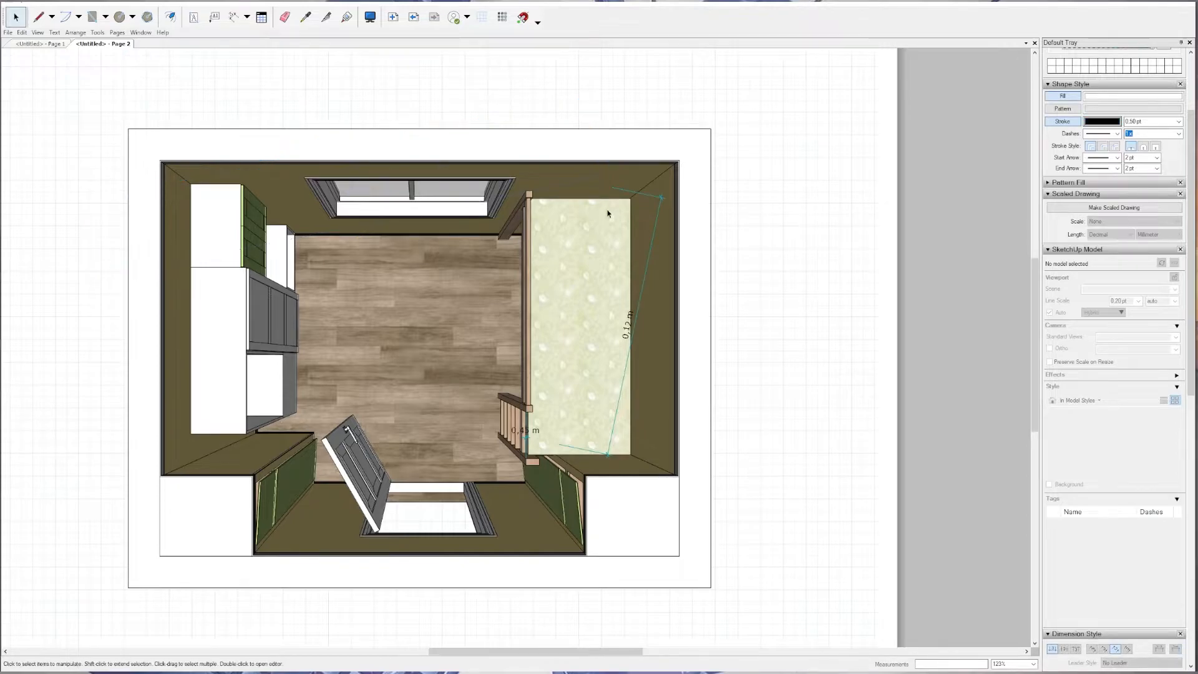
pyautogui.click(654, 238)
pyautogui.press('Delete')
pyautogui.click(522, 430)
pyautogui.press('Delete')
# Add a linear dimension across the room's full outer width, placed above the top view.
pyautogui.scroll(-2, 278, 248)
pyautogui.scroll(2, 281, 251)
pyautogui.click(247, 19)
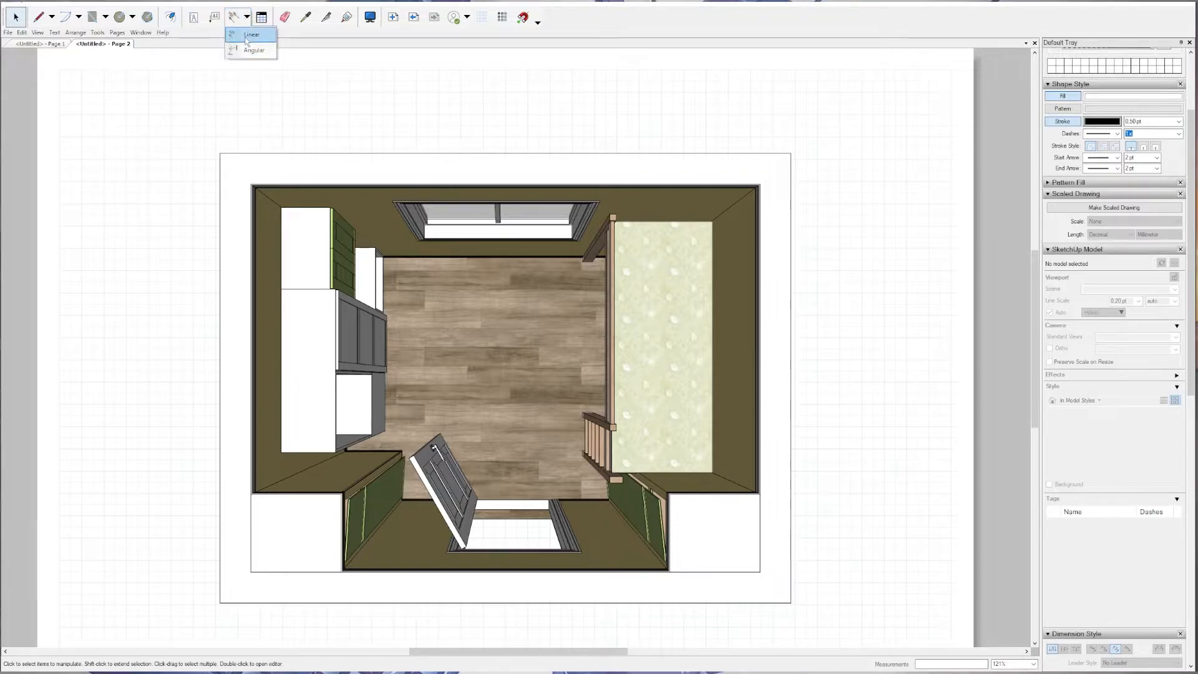
pyautogui.click(251, 34)
pyautogui.click(251, 184)
pyautogui.click(759, 185)
pyautogui.click(743, 114)
# Add a vertical linear dimension for the room's full outer depth, placed beyond the bed side of the top view.
pyautogui.click(759, 185)
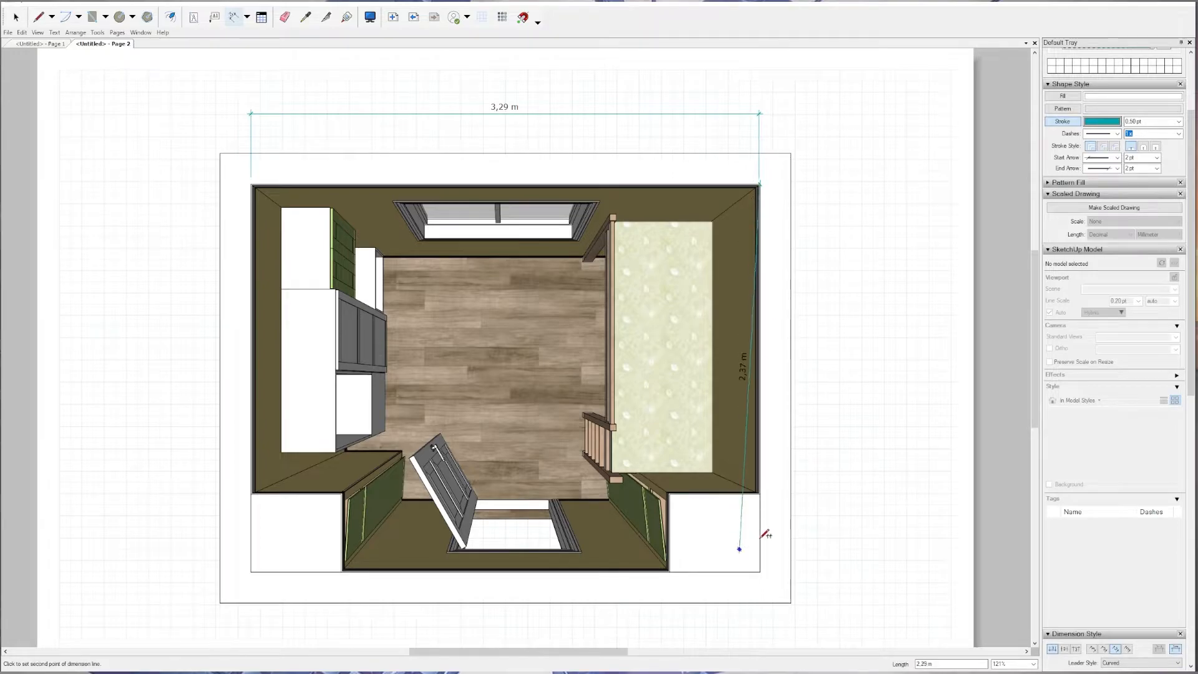
pyautogui.click(759, 571)
pyautogui.click(877, 552)
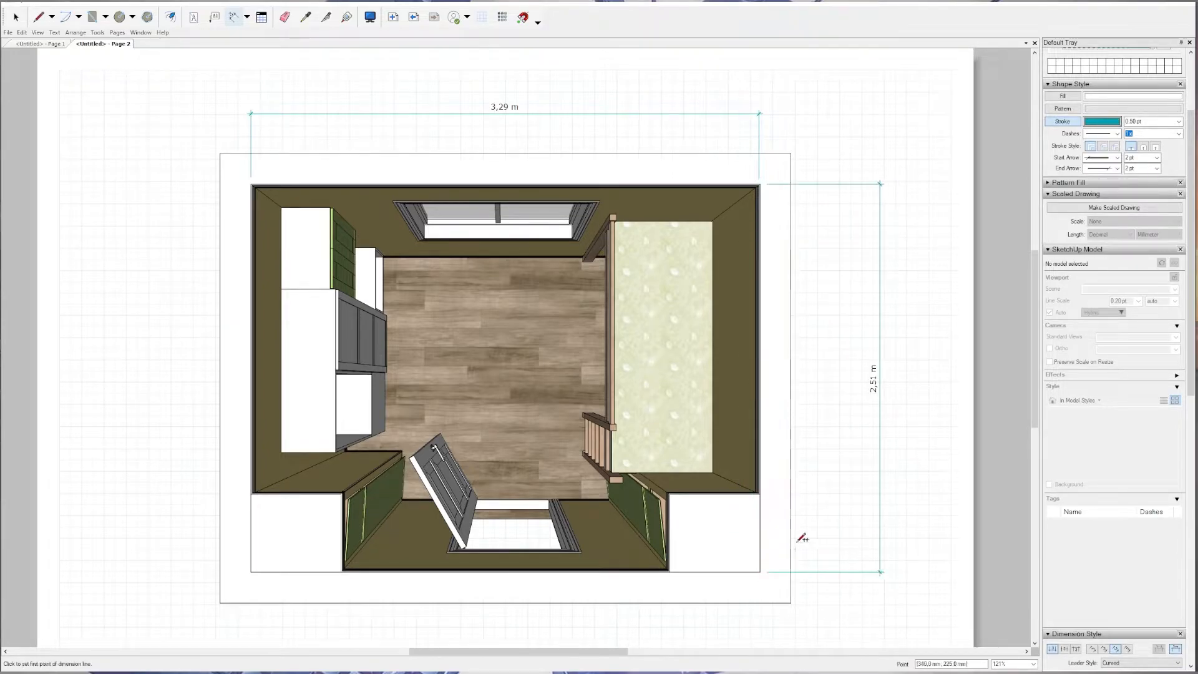
pyautogui.scroll(-3, 784, 518)
pyautogui.moveTo(739, 459); pyautogui.dragTo(650, 383, button='middle')
pyautogui.press('space')
# Set the room's width and depth dimensions to centimetres with 0.1 cm precision.
pyautogui.click(660, 229)
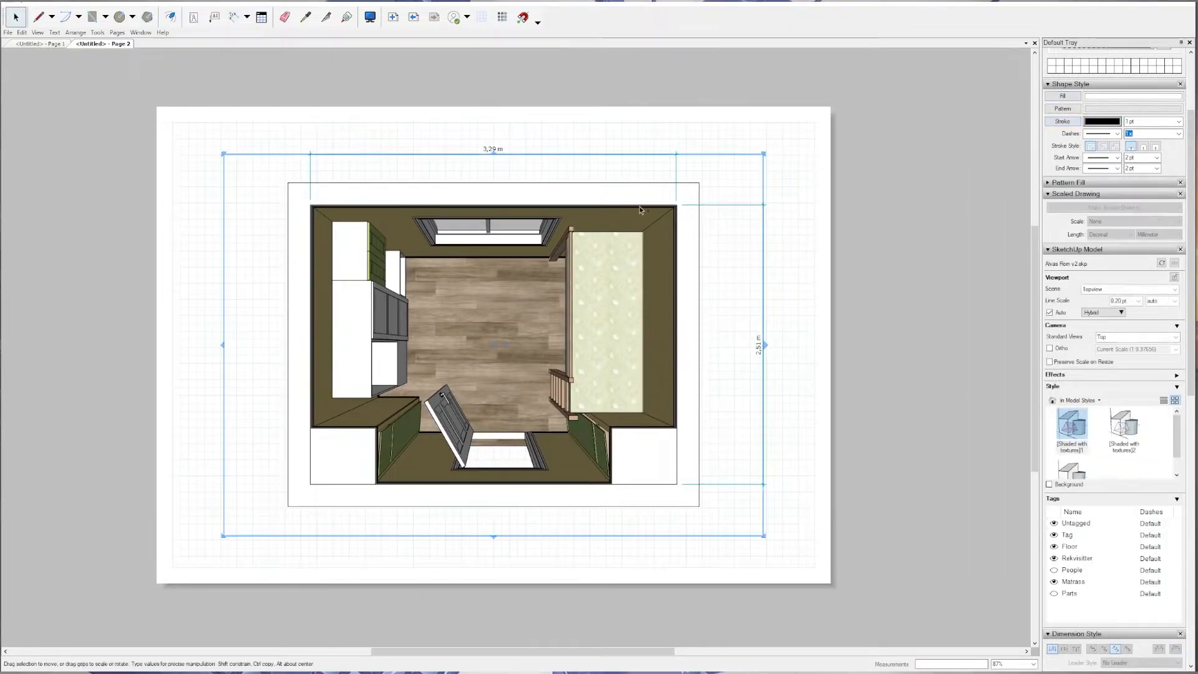
pyautogui.click(498, 148)
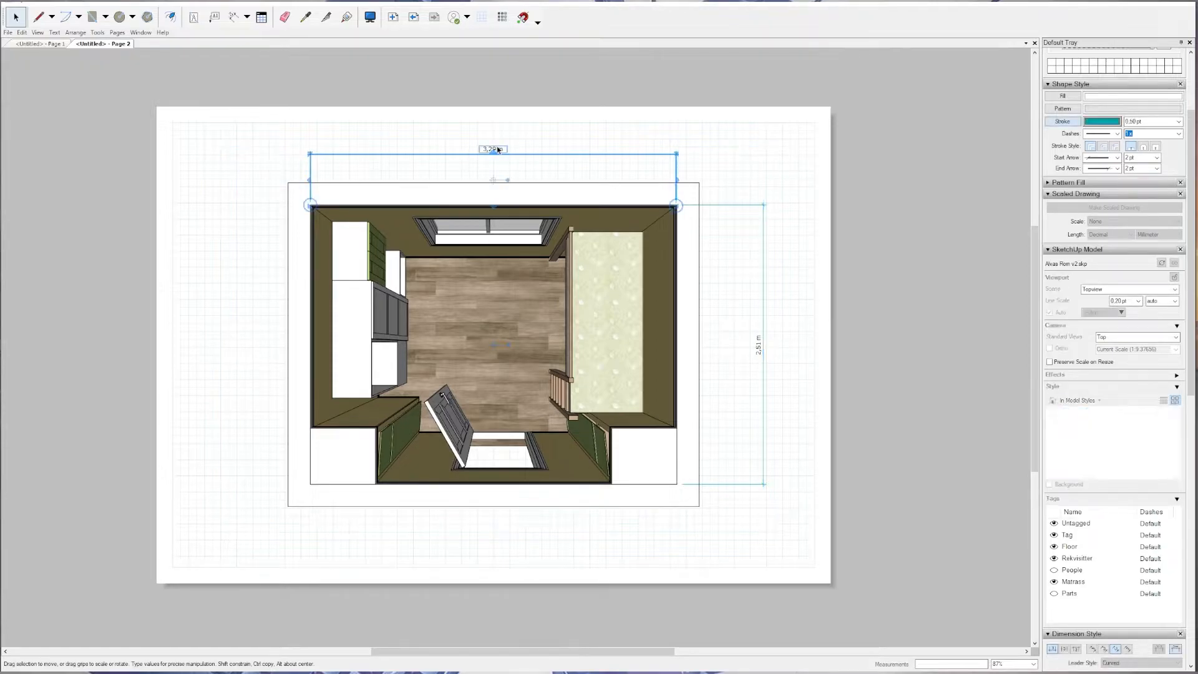
pyautogui.keyDown('shift'); pyautogui.click(760, 348); pyautogui.keyUp('shift')
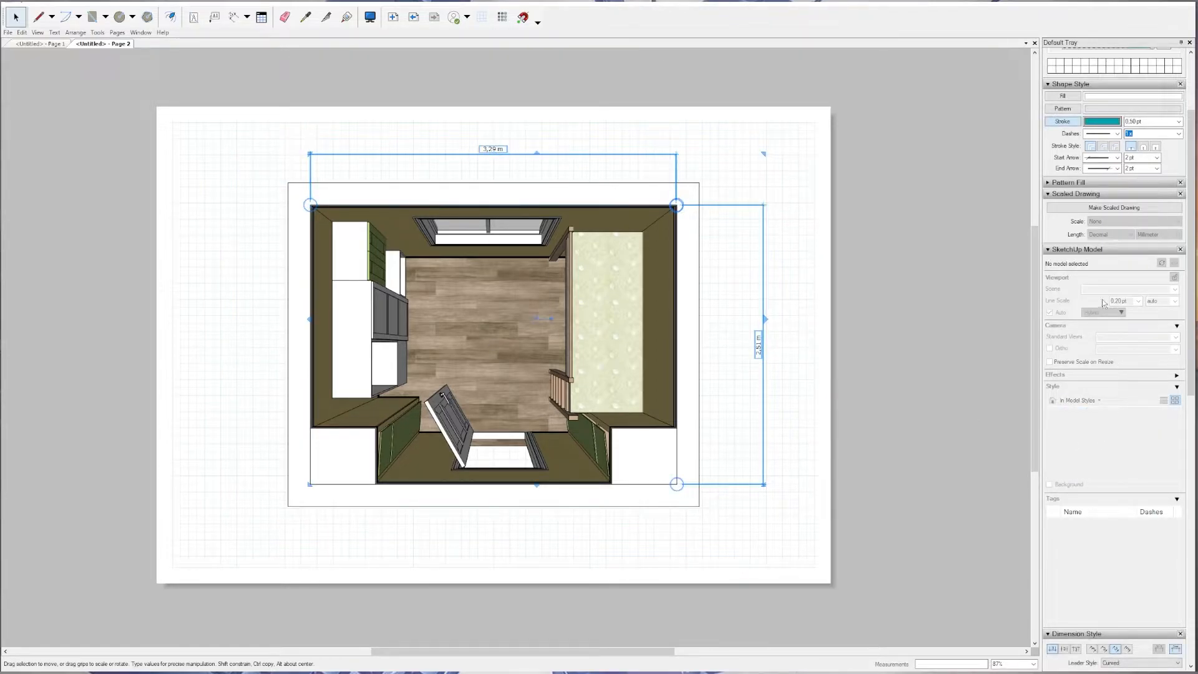
pyautogui.scroll(-5, 1083, 237)
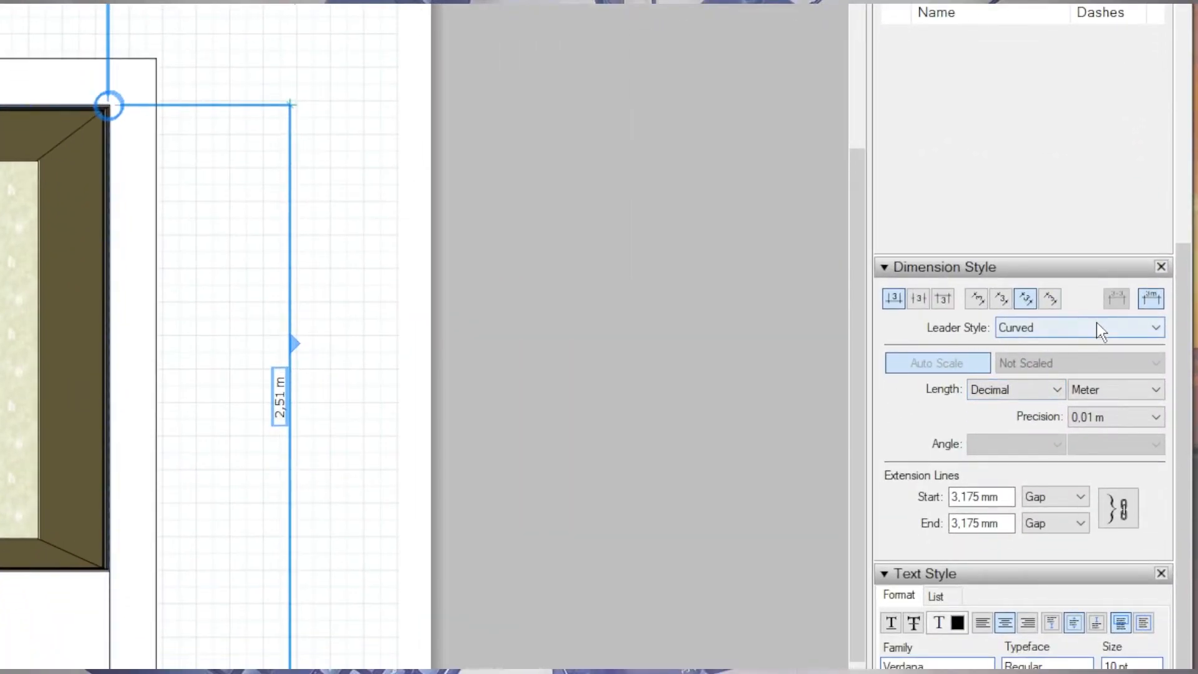
pyautogui.click(1115, 390)
pyautogui.click(1117, 442)
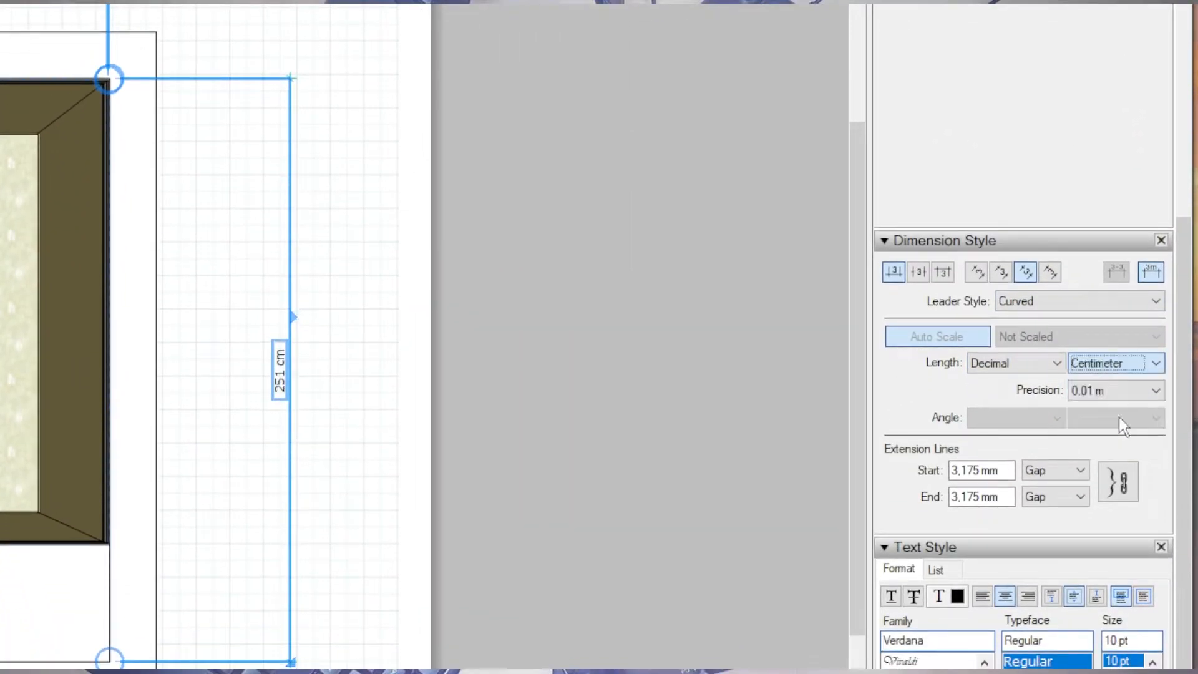
pyautogui.click(1103, 394)
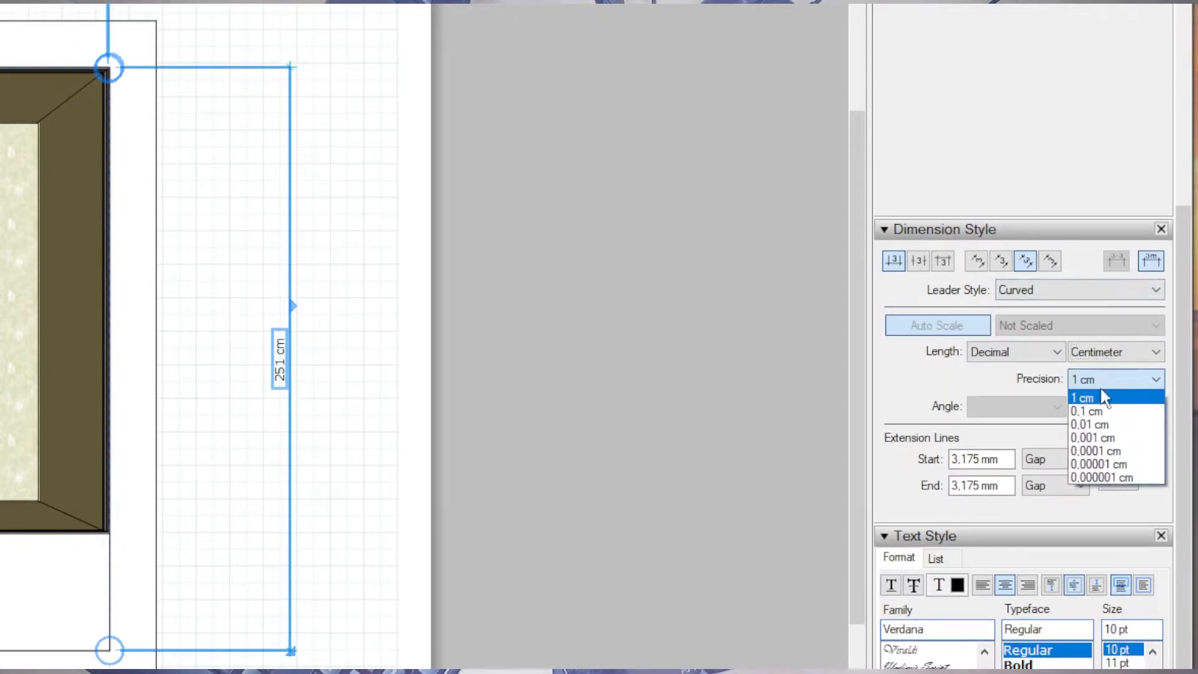
pyautogui.click(1107, 412)
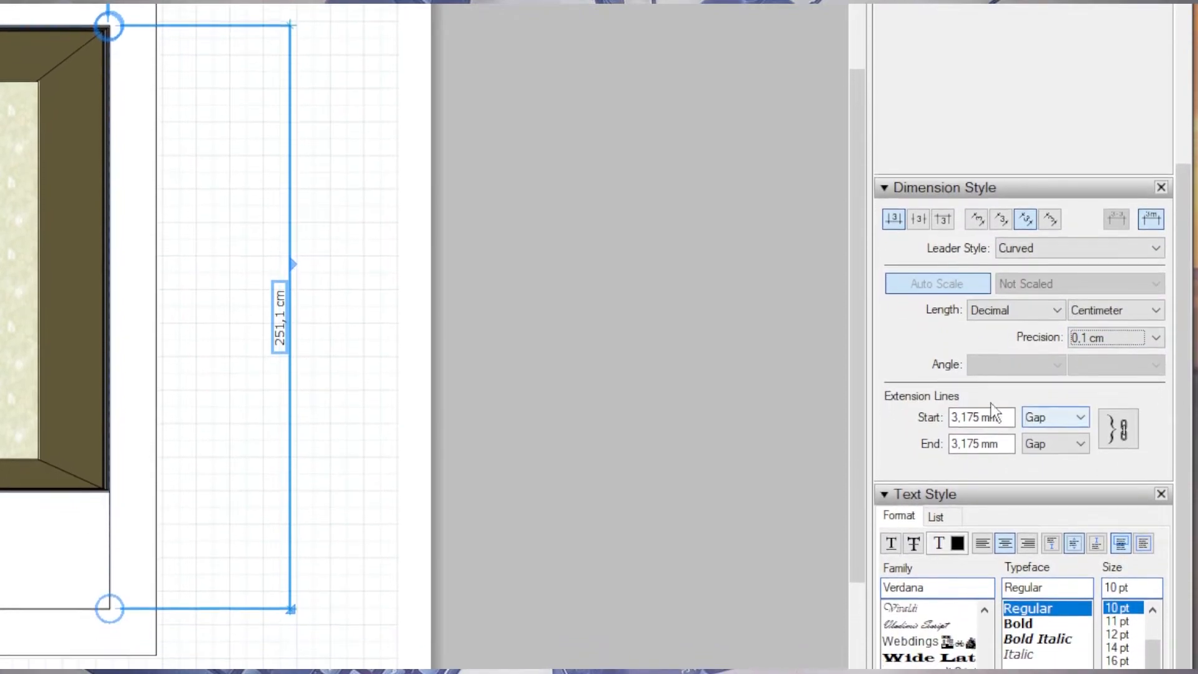
# Center the text of both room dimensions on their dimension lines and set the text orientation to vertical.
pyautogui.click(918, 229)
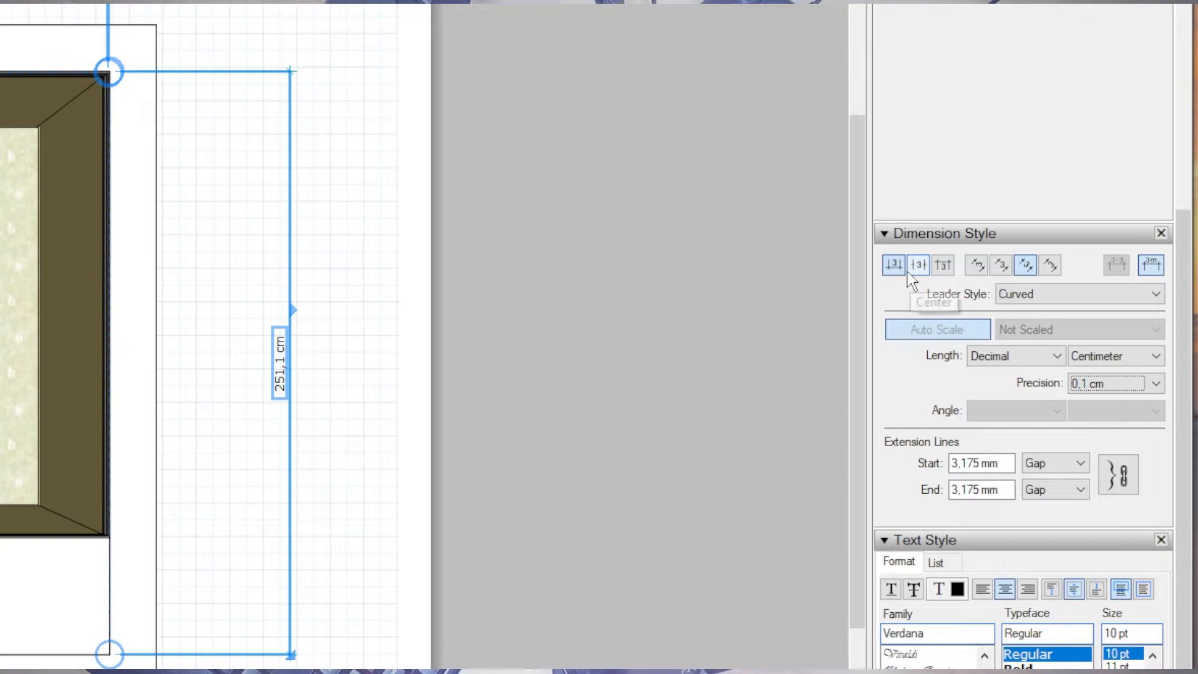
pyautogui.click(942, 265)
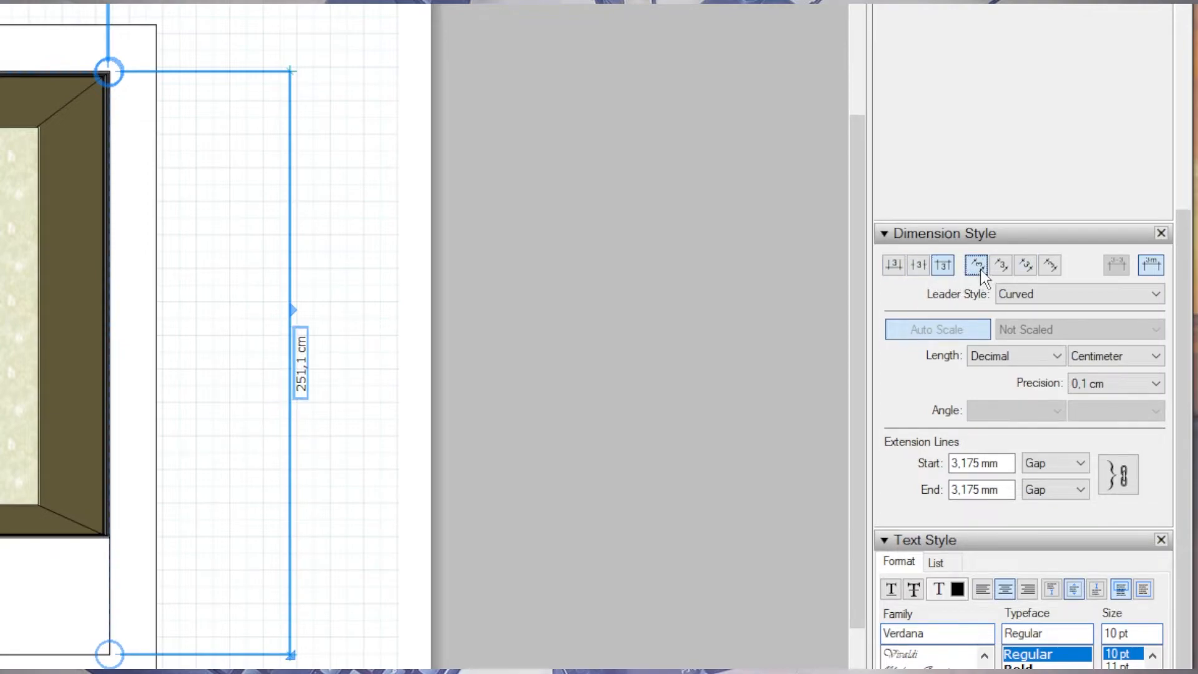
pyautogui.click(893, 265)
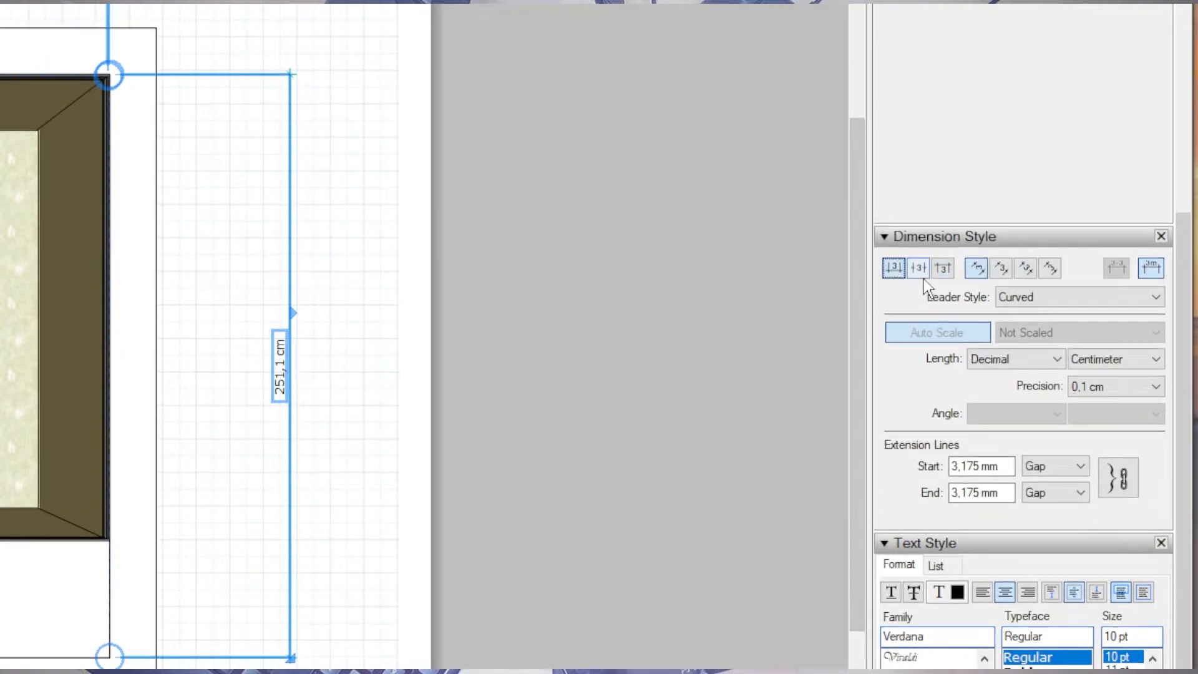
pyautogui.click(918, 268)
# Try showing both room dimensions without their units, and turn the units back on.
pyautogui.click(1151, 268)
pyautogui.click(1153, 277)
pyautogui.click(1153, 277)
pyautogui.click(1153, 275)
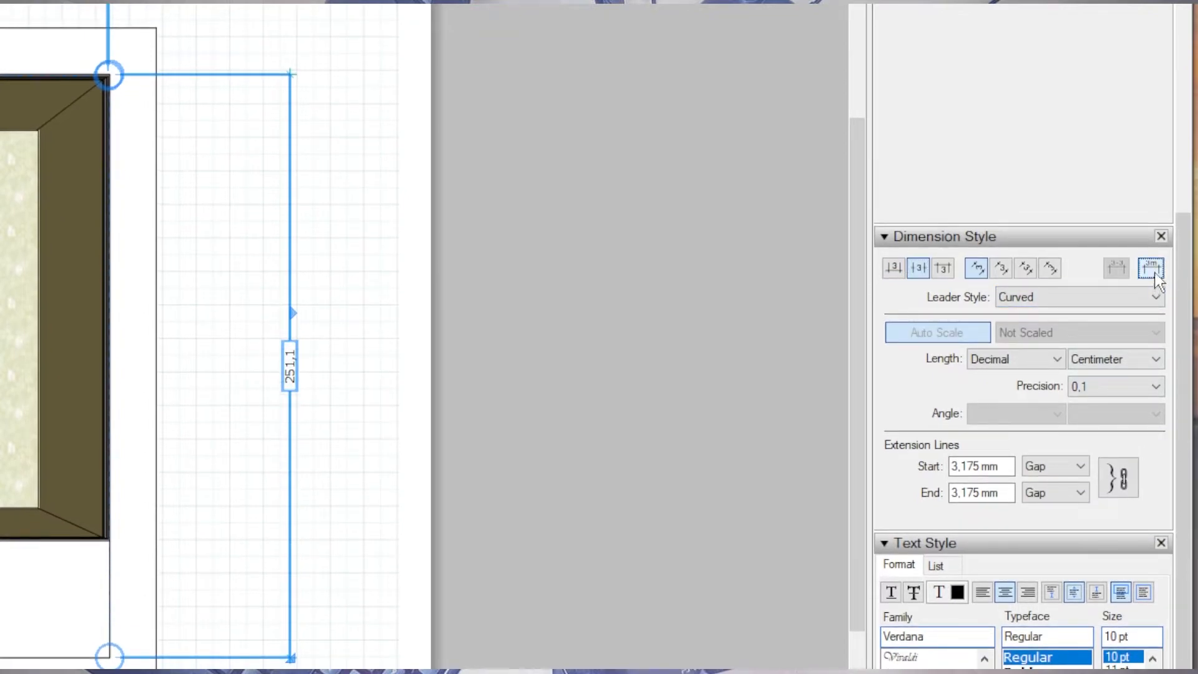
pyautogui.click(1153, 274)
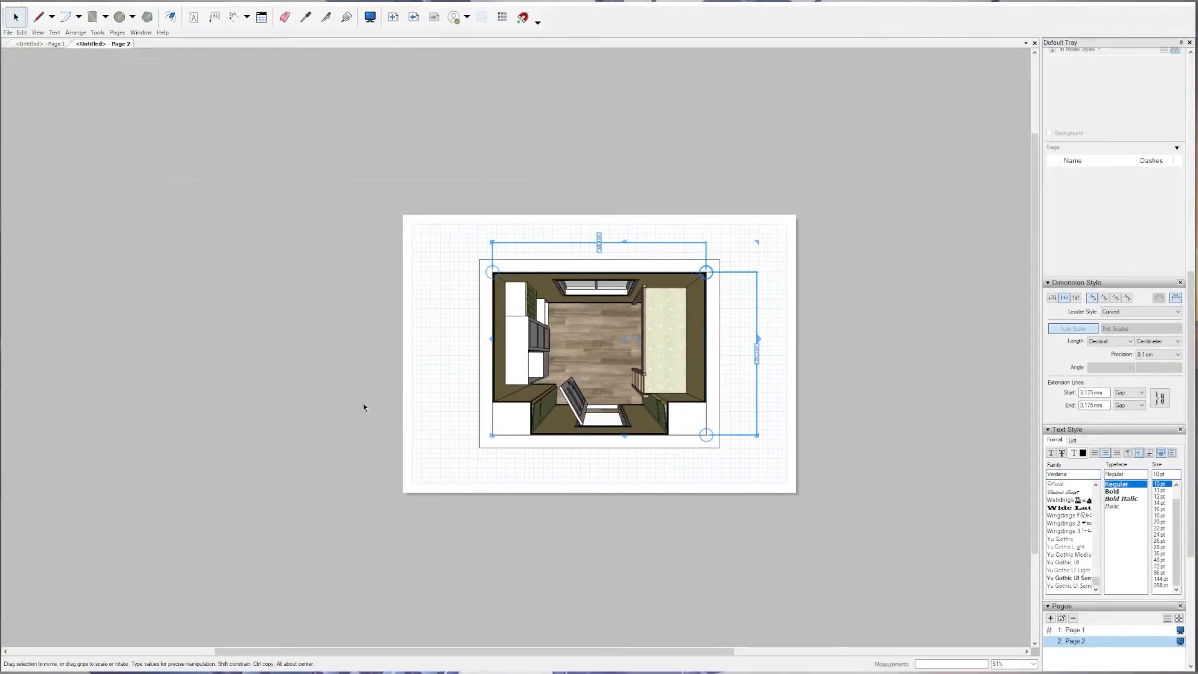
pyautogui.scroll(5, 608, 392)
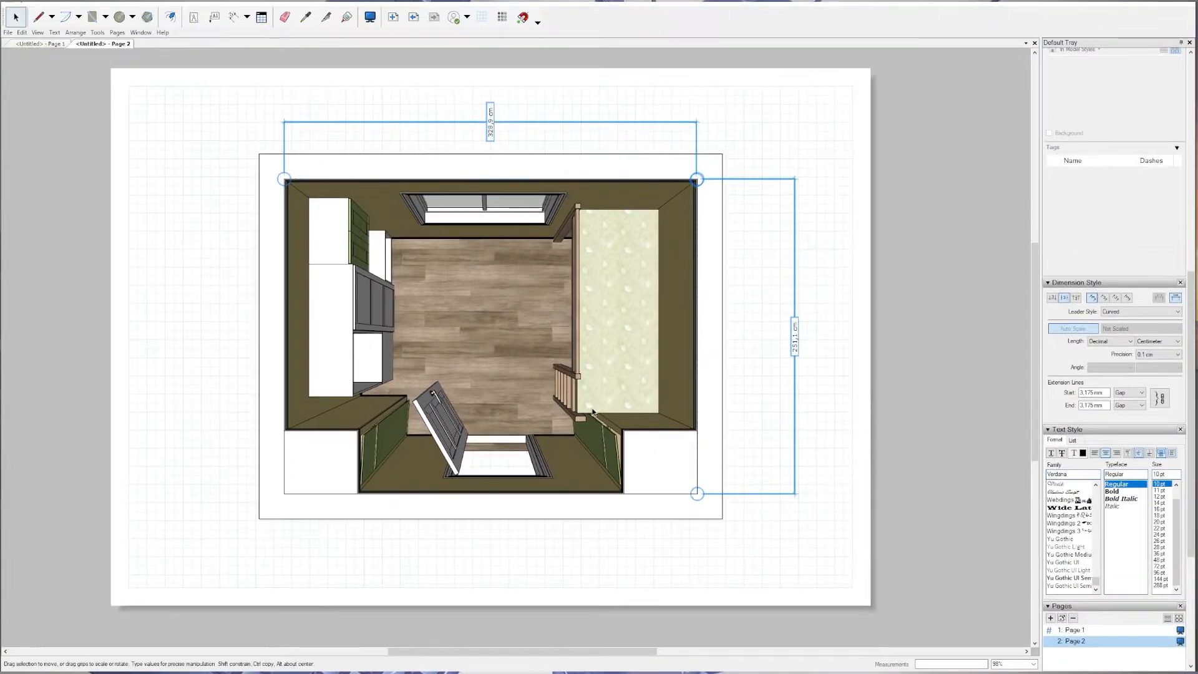
pyautogui.click(855, 388)
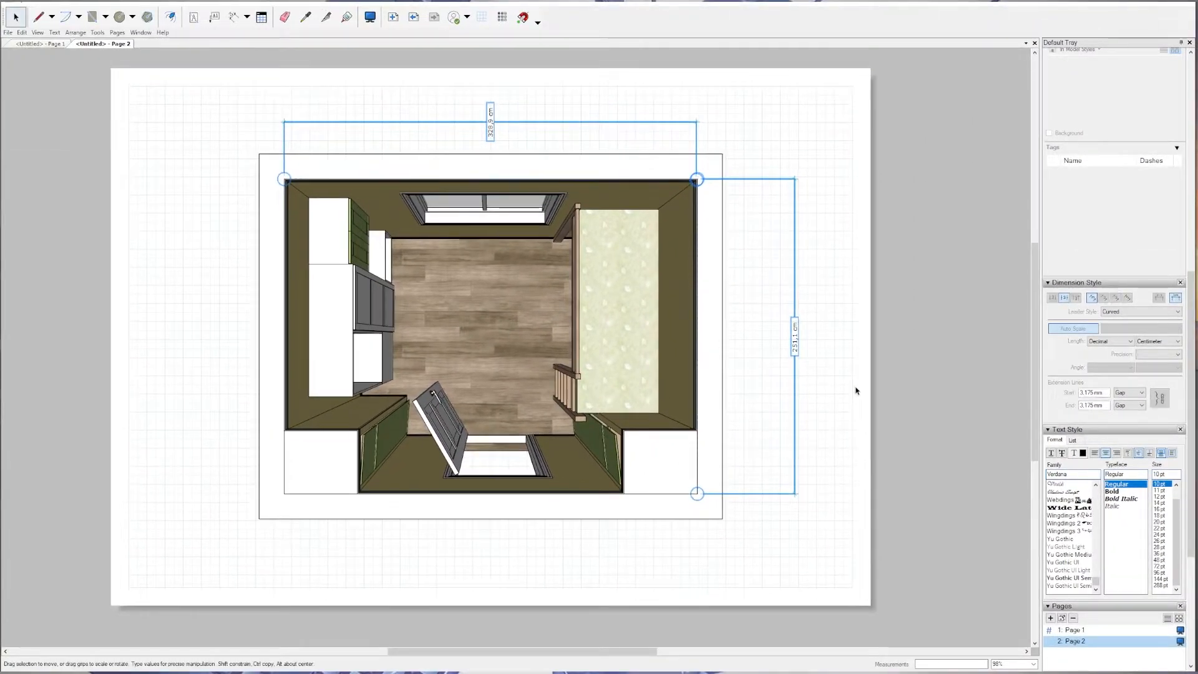
pyautogui.click(588, 209)
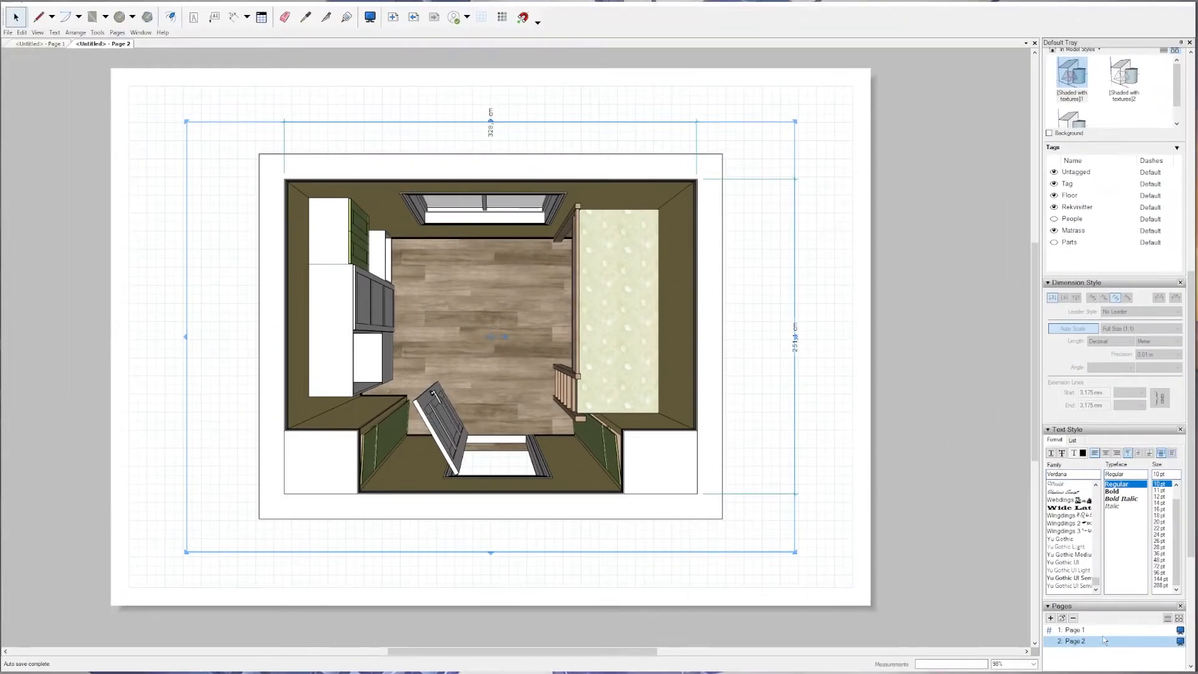
pyautogui.click(993, 586)
pyautogui.click(1076, 642)
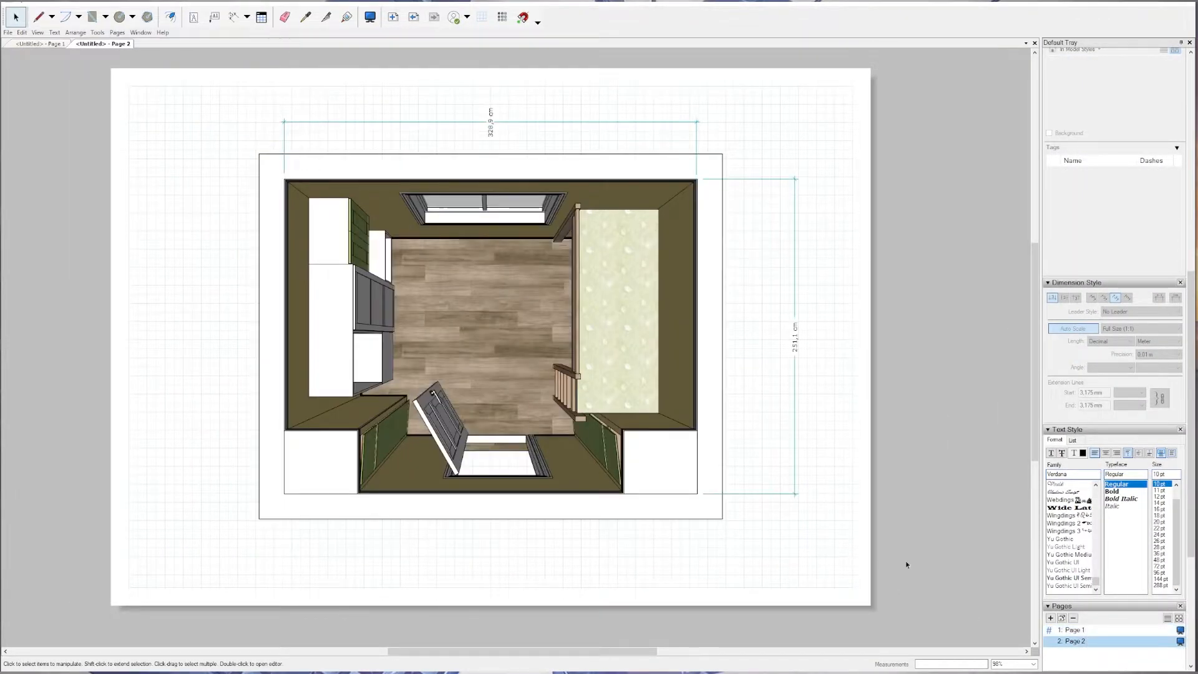
# Try out a text box reading "asdaqSD" and a leader label on the top view page.
pyautogui.click(193, 17)
pyautogui.moveTo(138, 104); pyautogui.dragTo(238, 158)
pyautogui.write('asdaqSD')
pyautogui.click(214, 17)
pyautogui.click(286, 223)
pyautogui.click(204, 222)
pyautogui.press('a')
pyautogui.press('f')
pyautogui.click(14, 21)
# Duplicate the top view page (Page 2) and switch the copy's model viewport to the Plan scene.
pyautogui.click(624, 334)
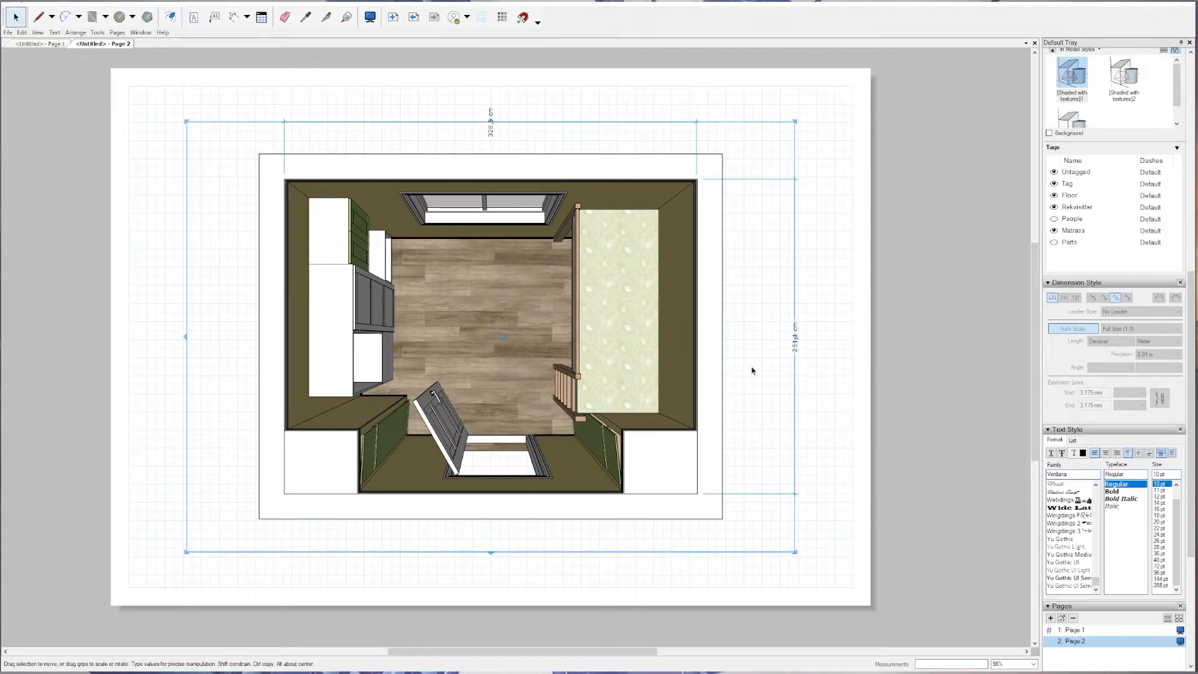
pyautogui.rightClick(1080, 643)
pyautogui.click(1077, 648)
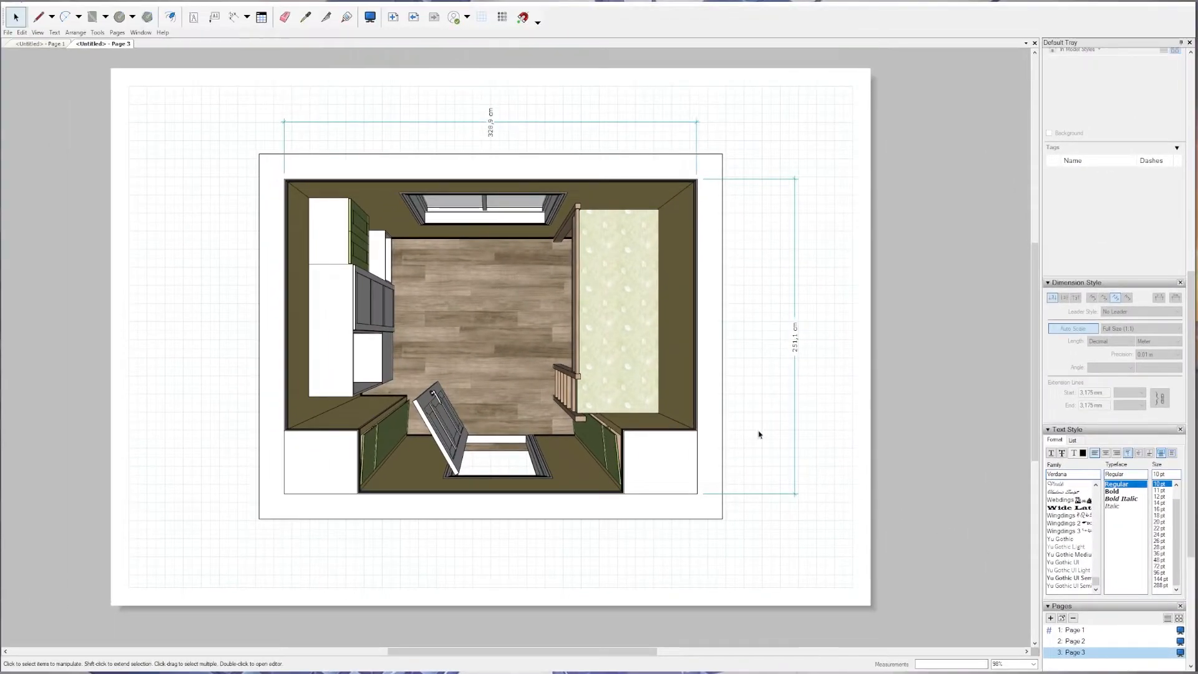
pyautogui.click(581, 371)
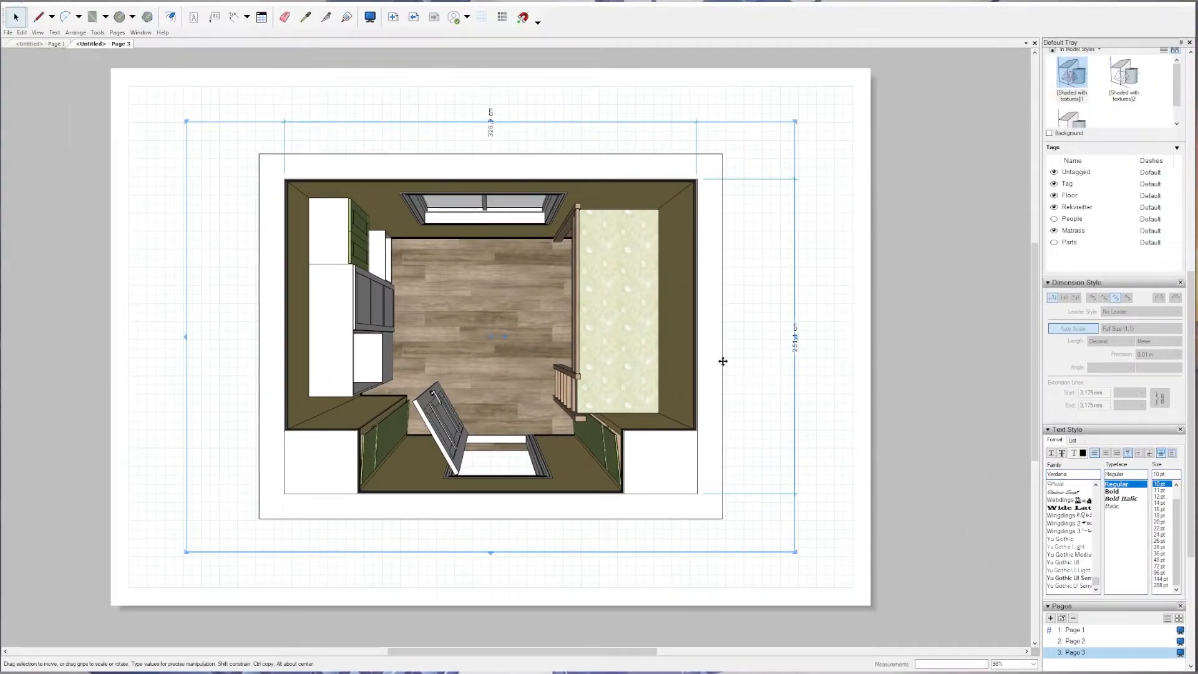
pyautogui.moveTo(1191, 362); pyautogui.dragTo(1192, 135)
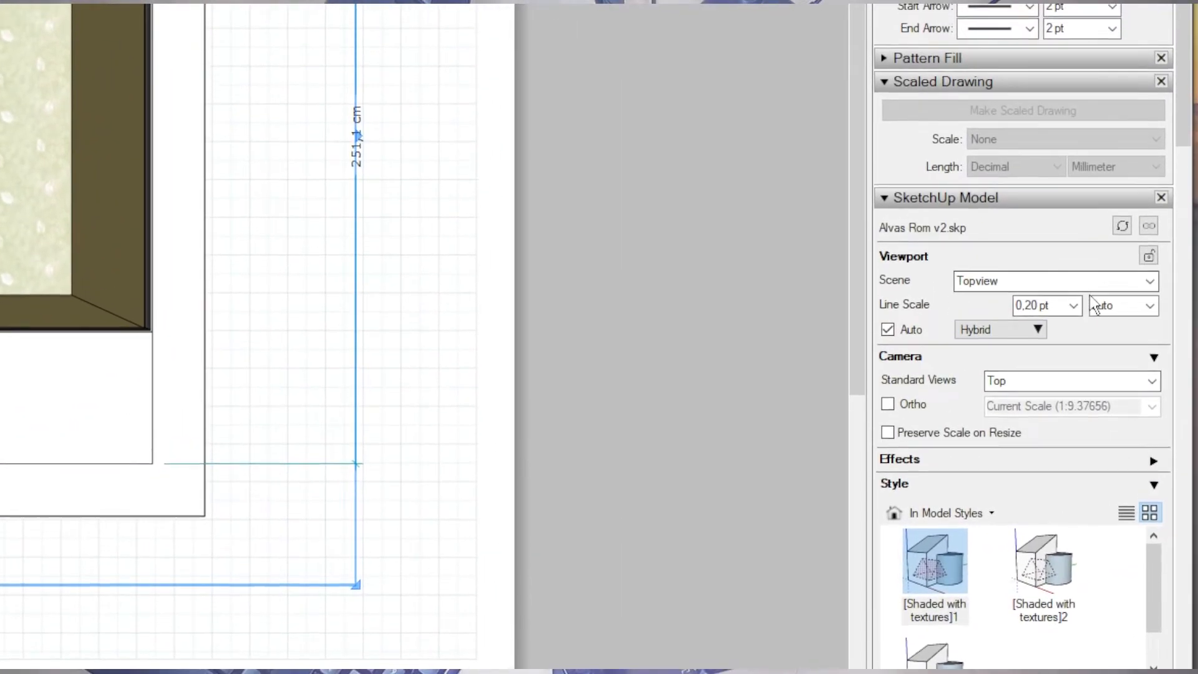
pyautogui.click(1149, 280)
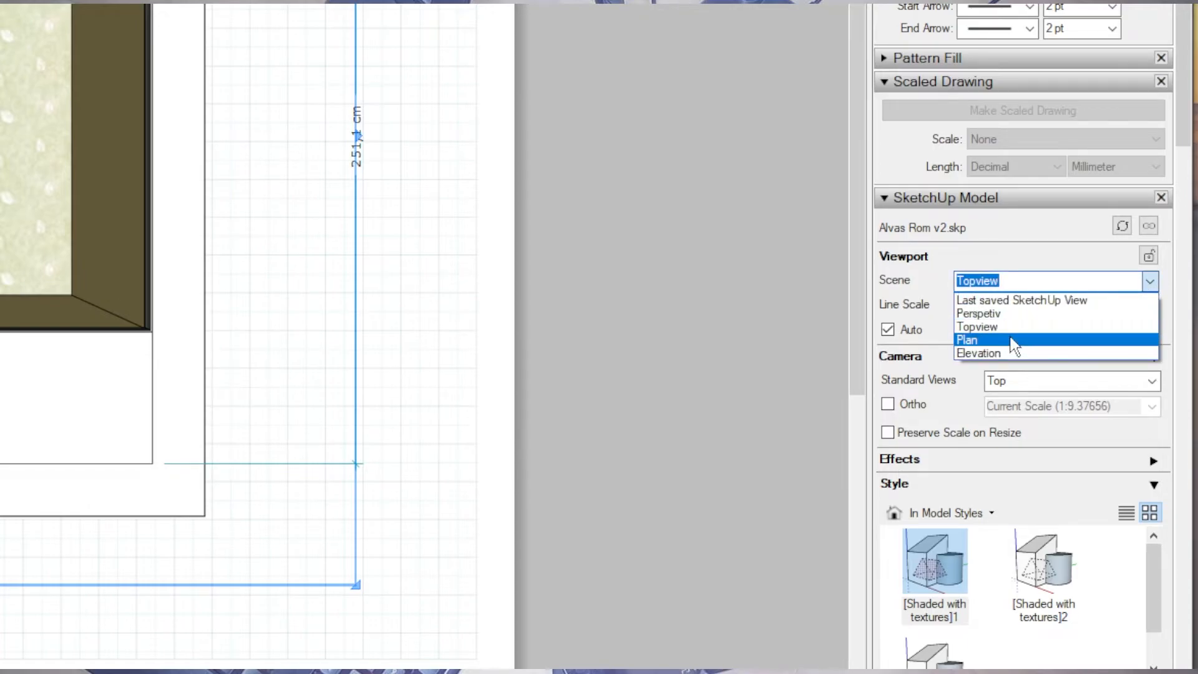
pyautogui.click(998, 337)
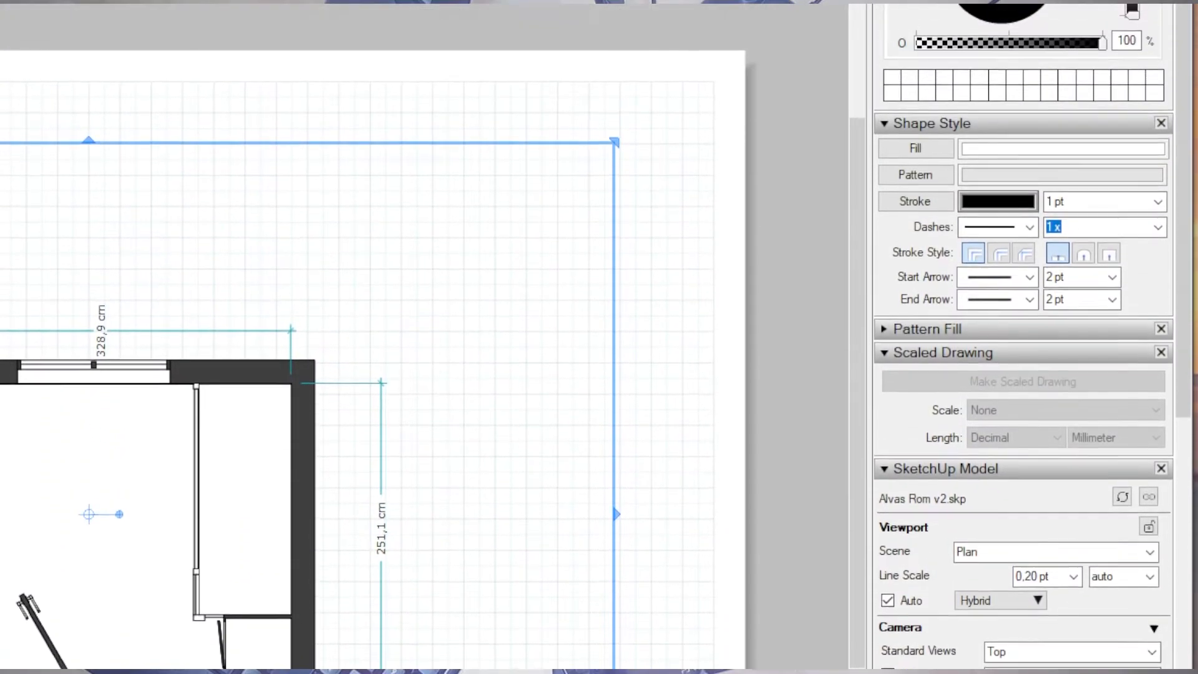
# Try the plan viewport at scales such as 1:50 and 1:25, and settle on 1:20.
pyautogui.scroll(3, 798, 382)
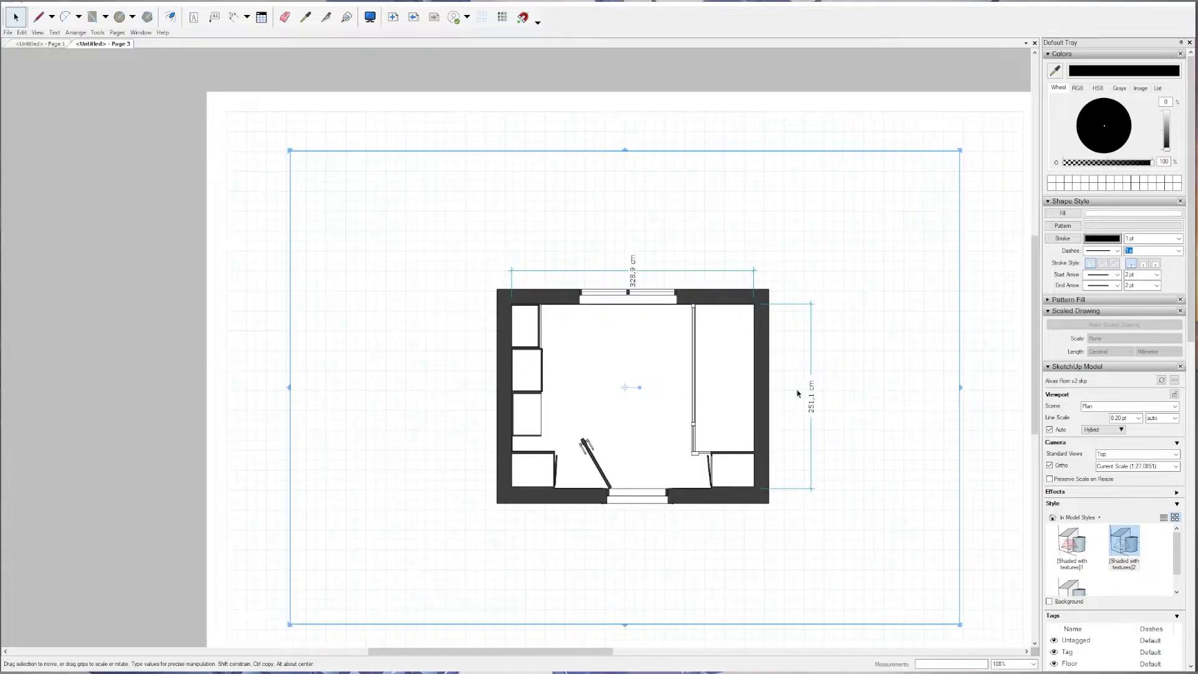
pyautogui.moveTo(759, 348); pyautogui.dragTo(665, 294, button='middle')
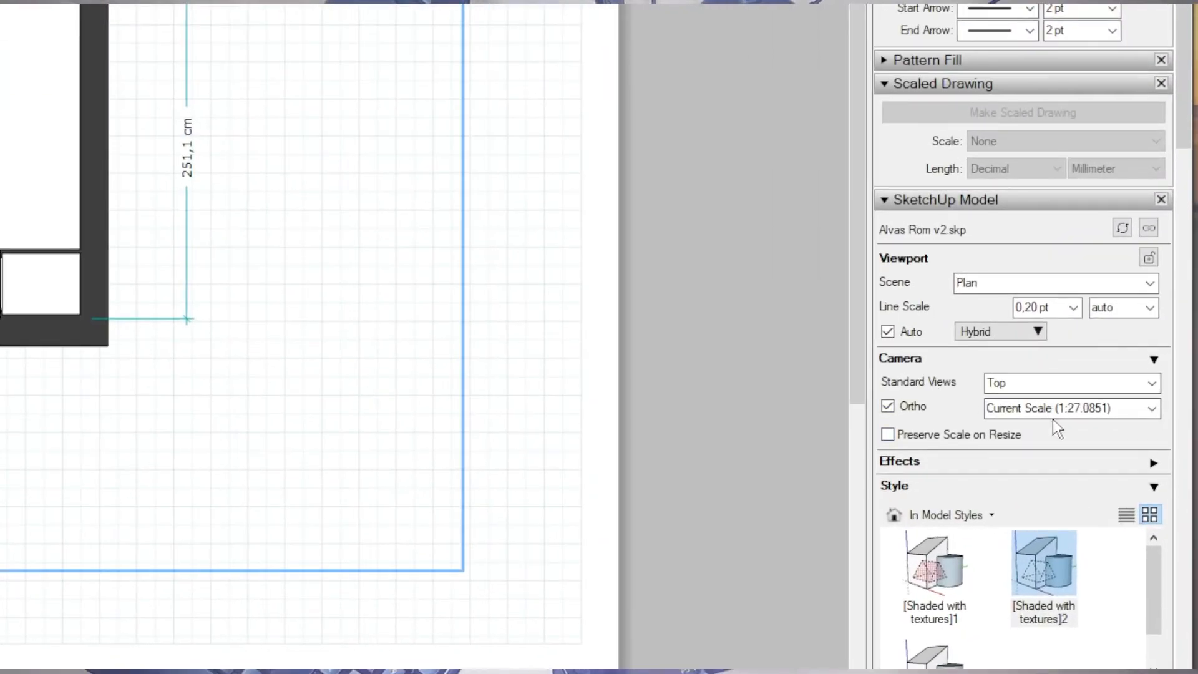
pyautogui.click(1152, 410)
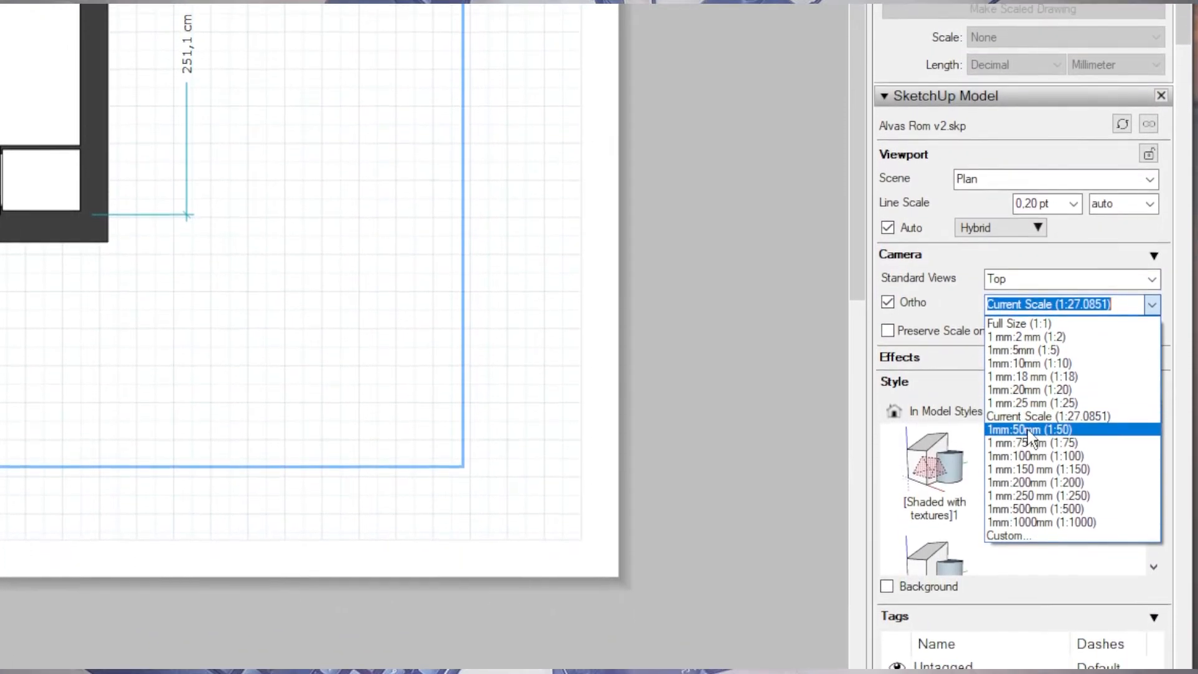
pyautogui.click(1027, 425)
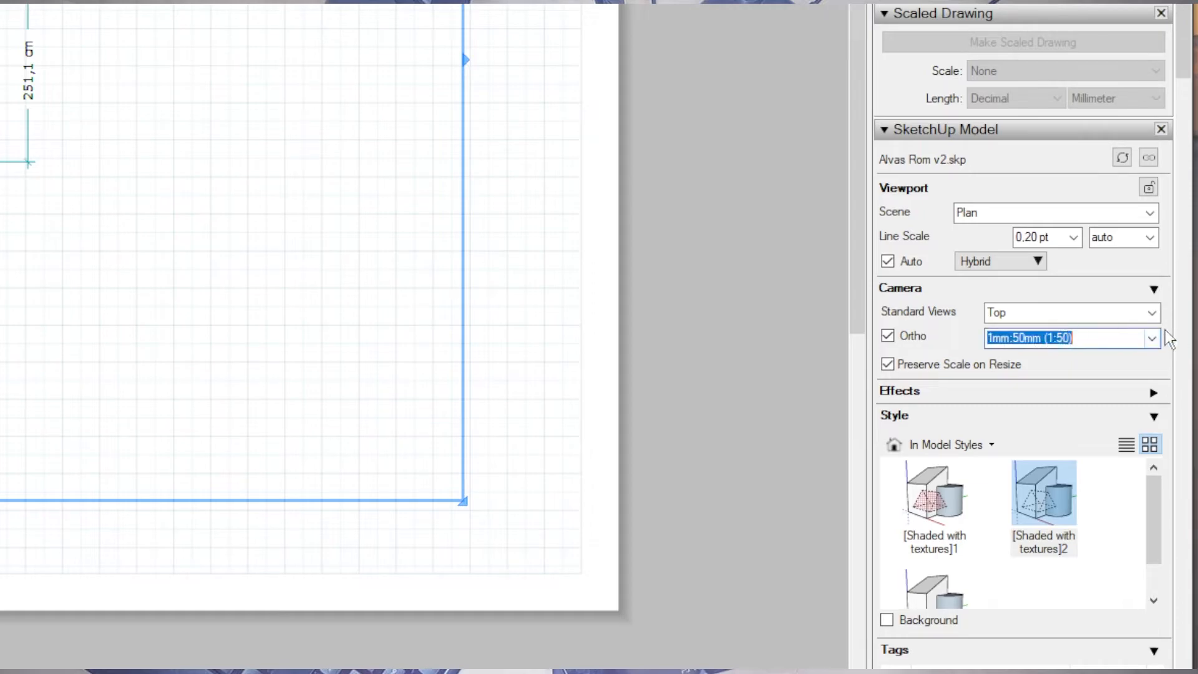
pyautogui.click(1152, 338)
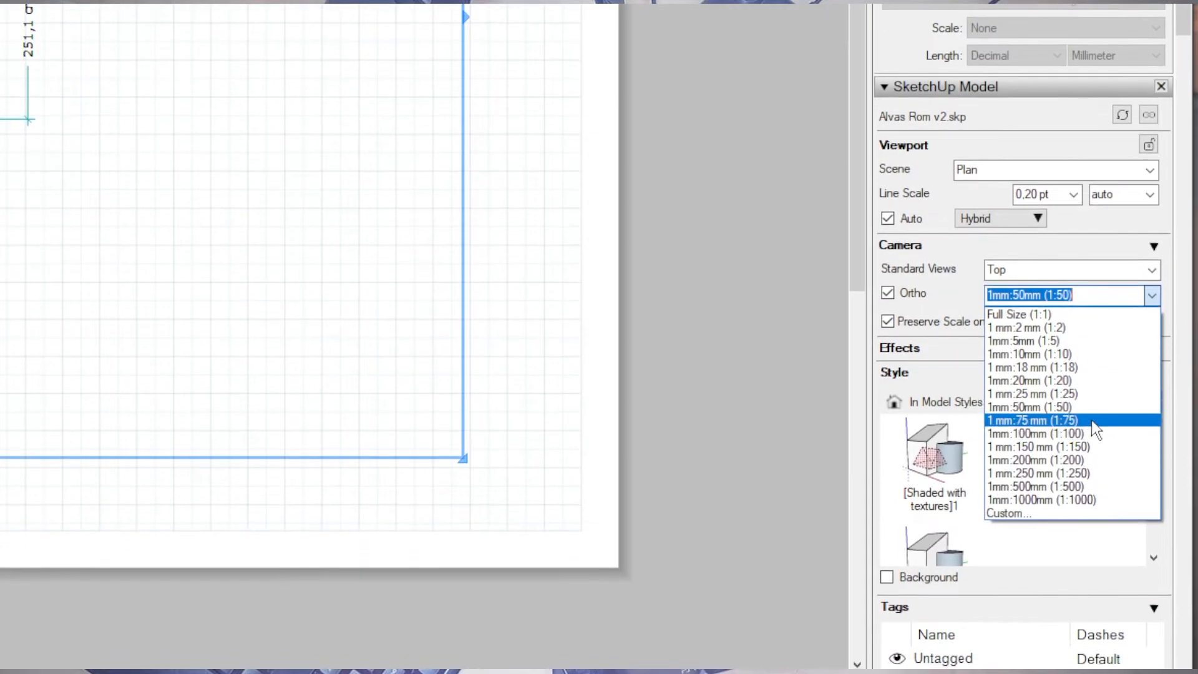
pyautogui.click(1082, 436)
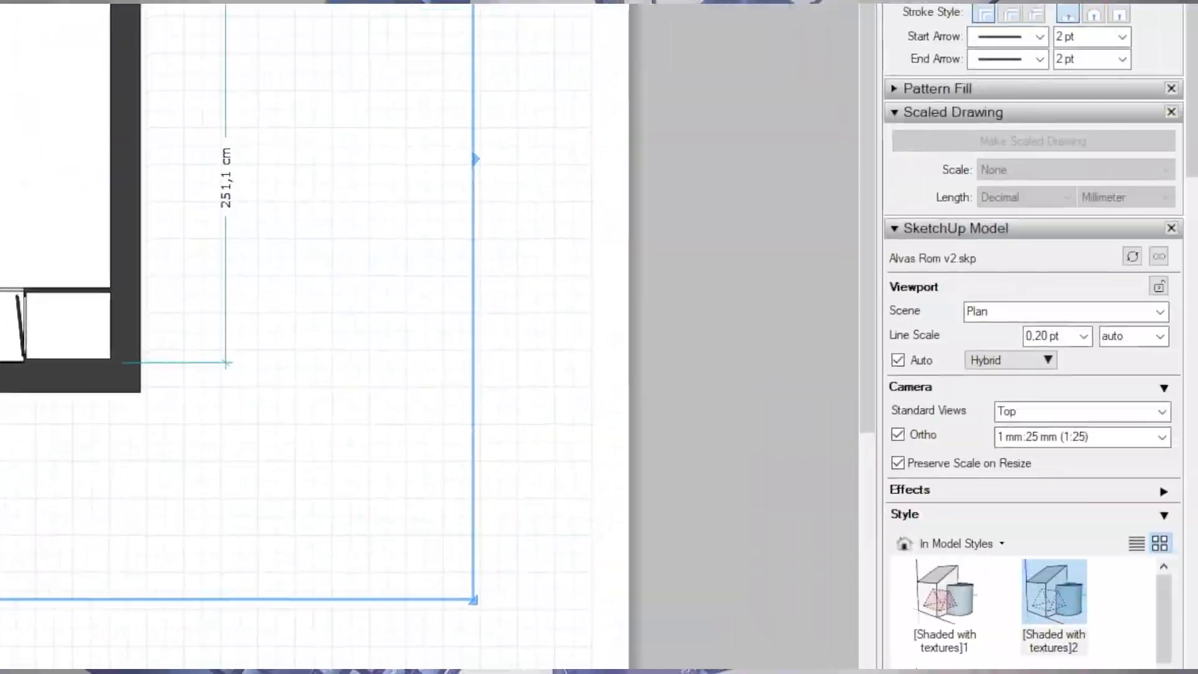
pyautogui.click(1160, 437)
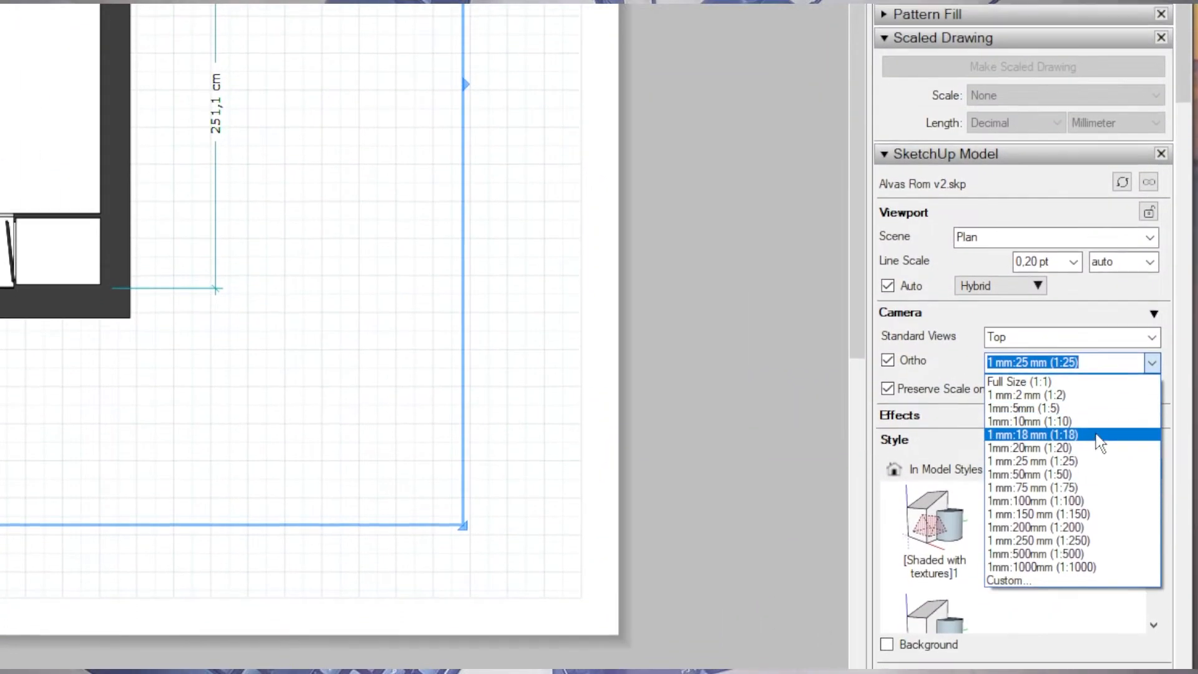
pyautogui.click(1061, 447)
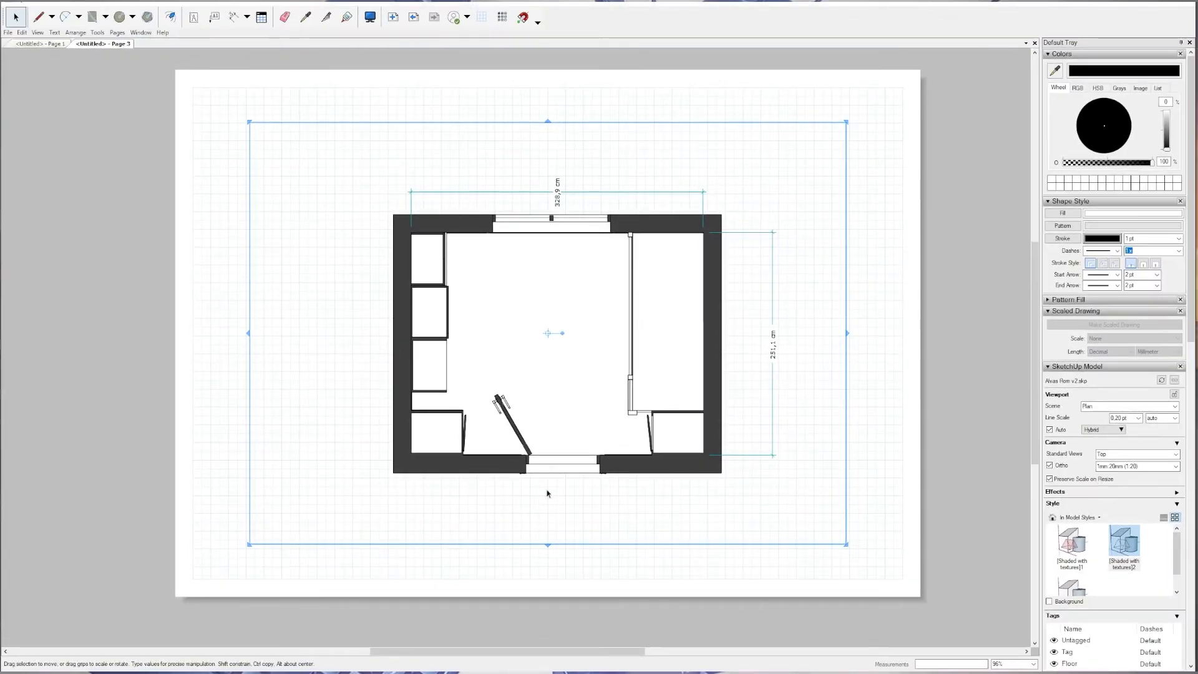
# Select the plan viewport together with its two room dimensions and move them to the left half of the page.
pyautogui.click(329, 116)
pyautogui.moveTo(408, 174); pyautogui.dragTo(787, 462)
pyautogui.click(856, 312)
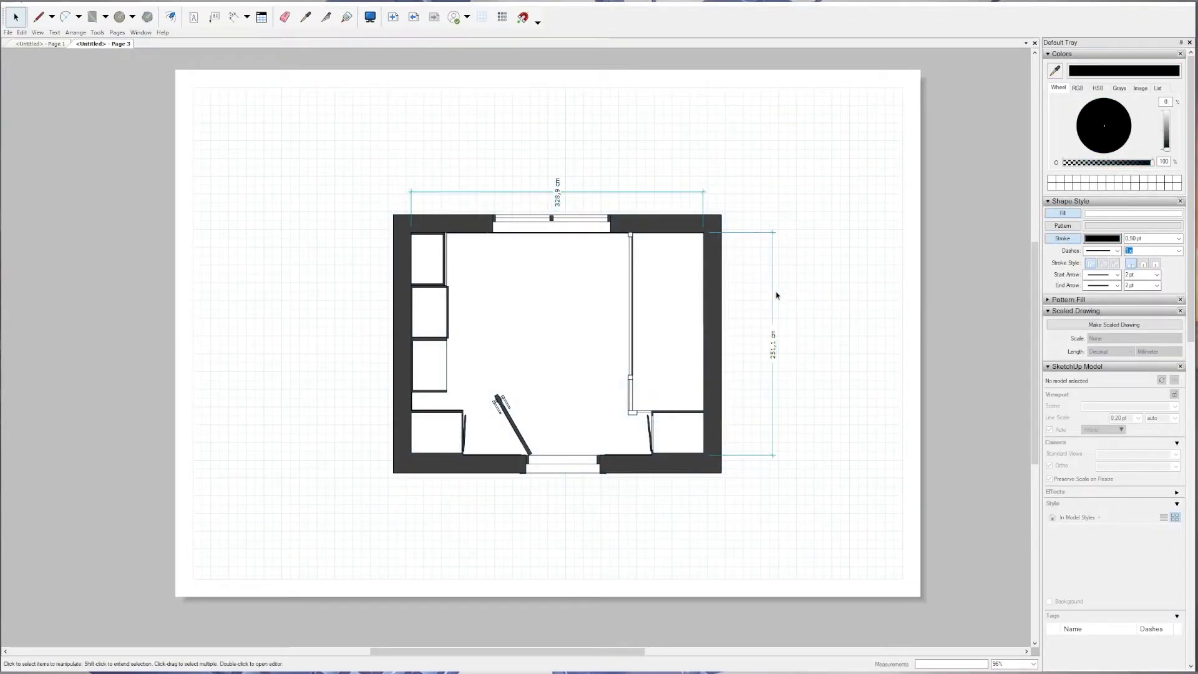
pyautogui.moveTo(671, 333)
pyautogui.mouseDown()
pyautogui.moveTo(252, 549)
pyautogui.moveTo(265, 533)
pyautogui.mouseUp()
pyautogui.moveTo(776, 166); pyautogui.dragTo(364, 479)
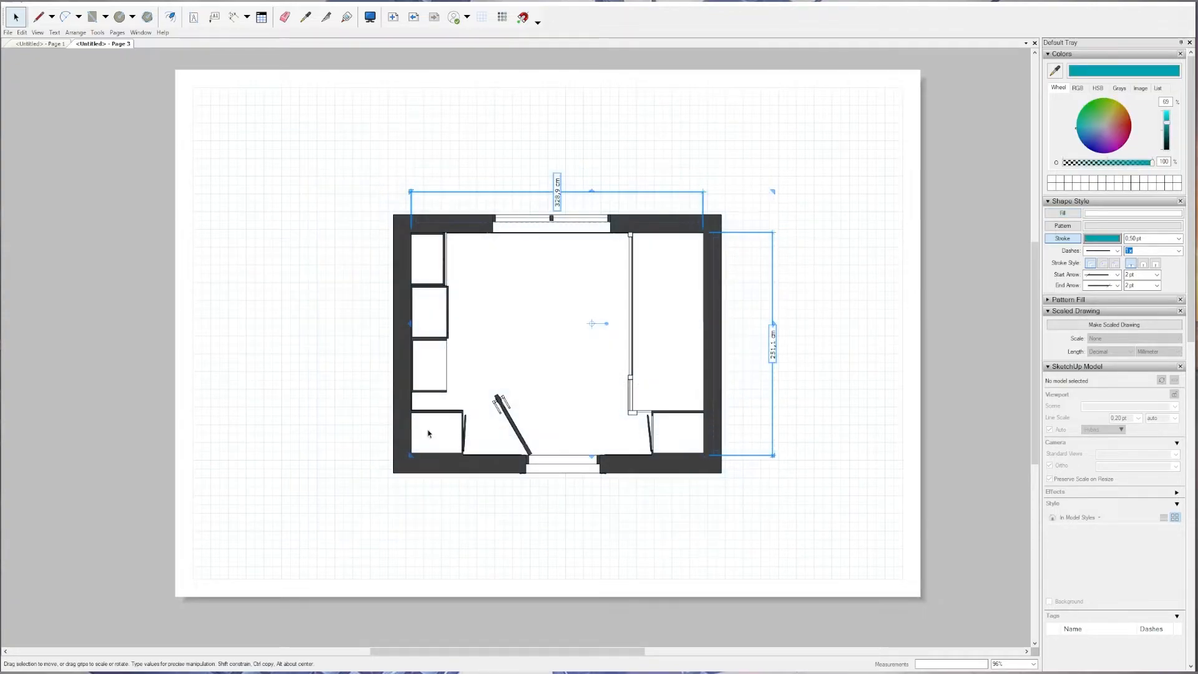
pyautogui.click(593, 287)
pyautogui.moveTo(593, 282)
pyautogui.mouseDown()
pyautogui.moveTo(505, 264)
pyautogui.moveTo(518, 267)
pyautogui.moveTo(432, 272)
pyautogui.mouseUp()
pyautogui.click(645, 263)
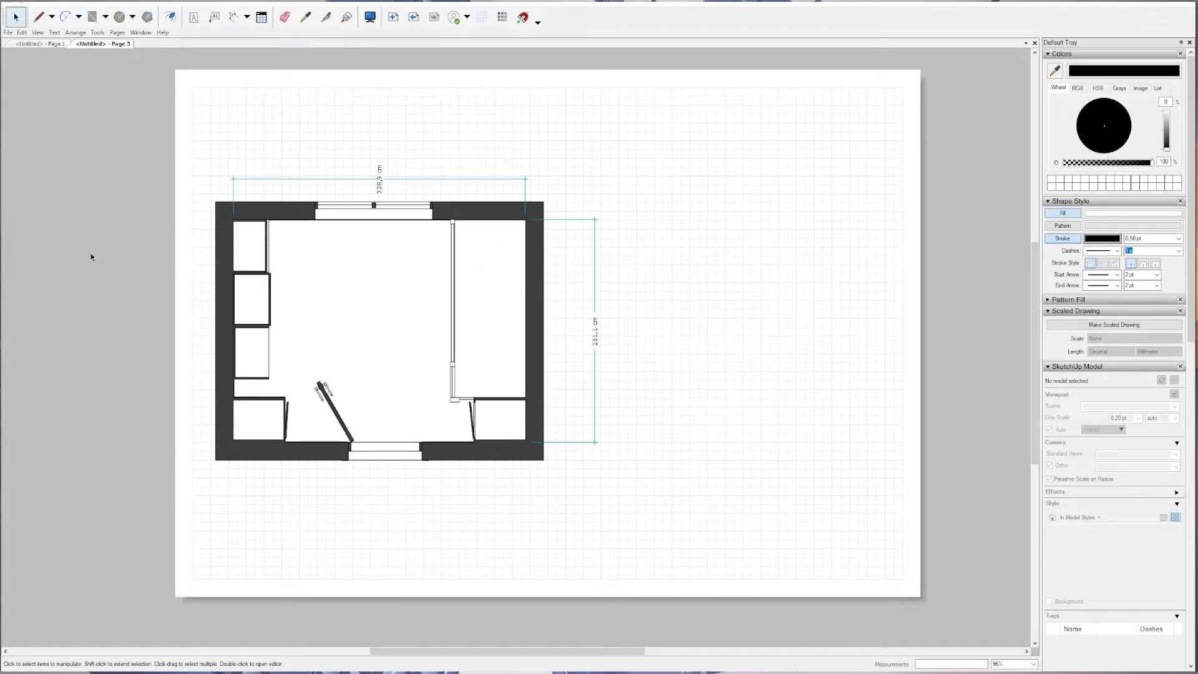
# Try copying the plan viewport to the right of the original, and undo each copy.
pyautogui.click(320, 281)
pyautogui.moveTo(320, 282)
pyautogui.keyDown('ctrl'); pyautogui.mouseDown()
pyautogui.moveTo(751, 272)
pyautogui.moveTo(730, 278)
pyautogui.mouseUp(); pyautogui.keyUp('ctrl')
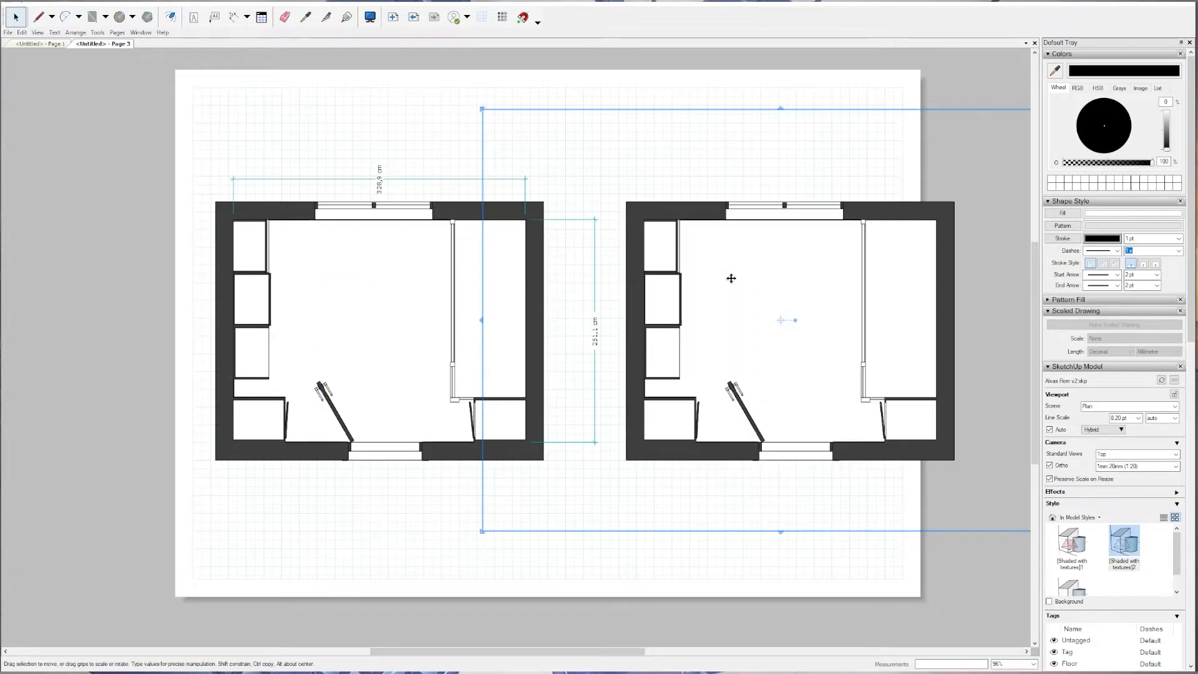
pyautogui.hotkey('ctrl', 'z')
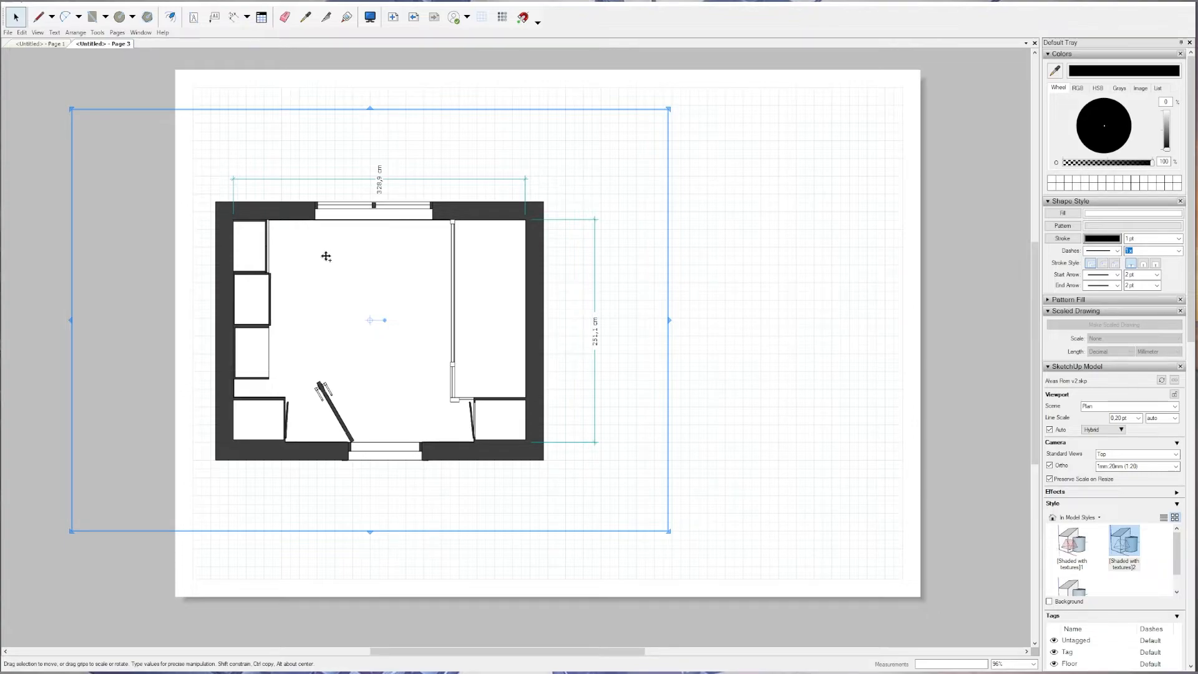
pyautogui.moveTo(327, 258); pyautogui.dragTo(674, 260)
pyautogui.hotkey('ctrl', 'z')
# Copy the plan viewport to the right half of the page and switch the copy to the Elevation scene.
pyautogui.moveTo(350, 261); pyautogui.dragTo(681, 255)
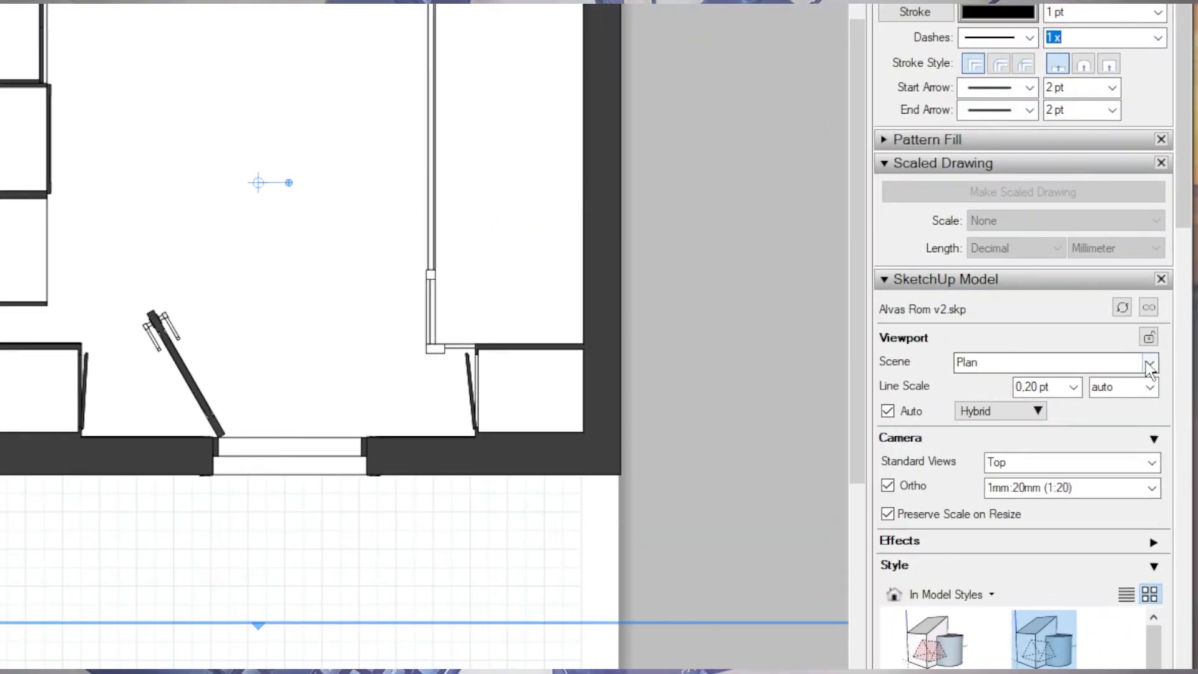
pyautogui.click(1173, 405)
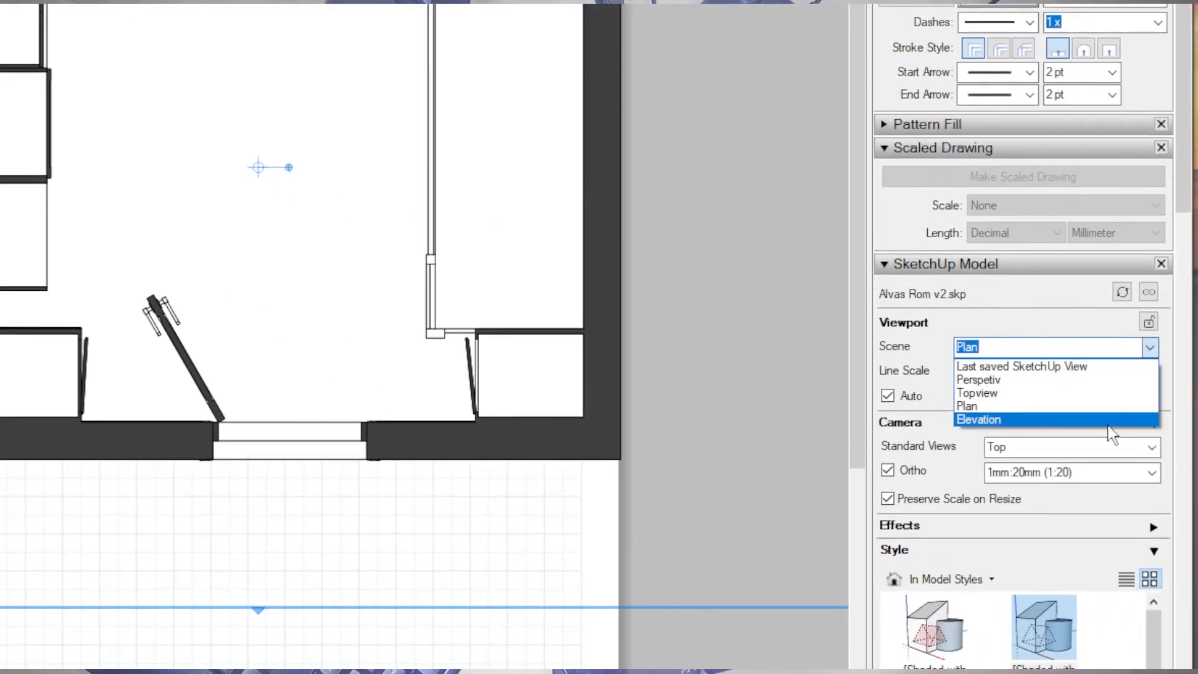
pyautogui.click(1107, 423)
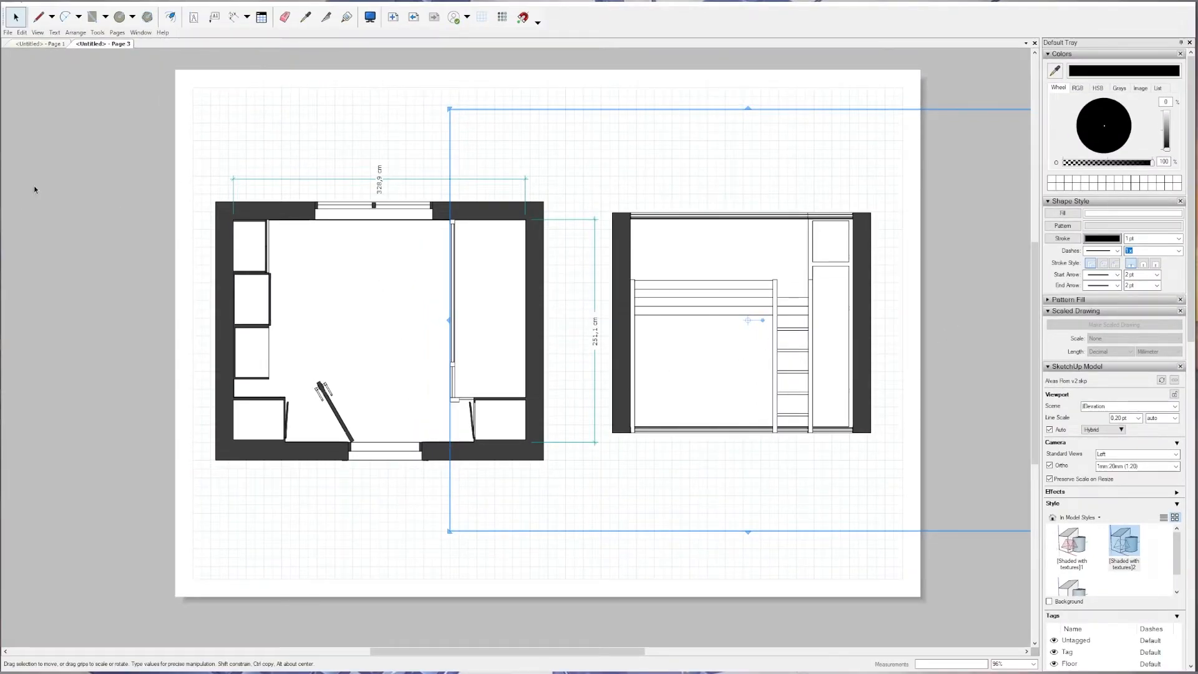
# Dimension the loft bed's width above the elevation and the room's full height beyond the elevation's right wall.
pyautogui.click(298, 175)
pyautogui.click(234, 17)
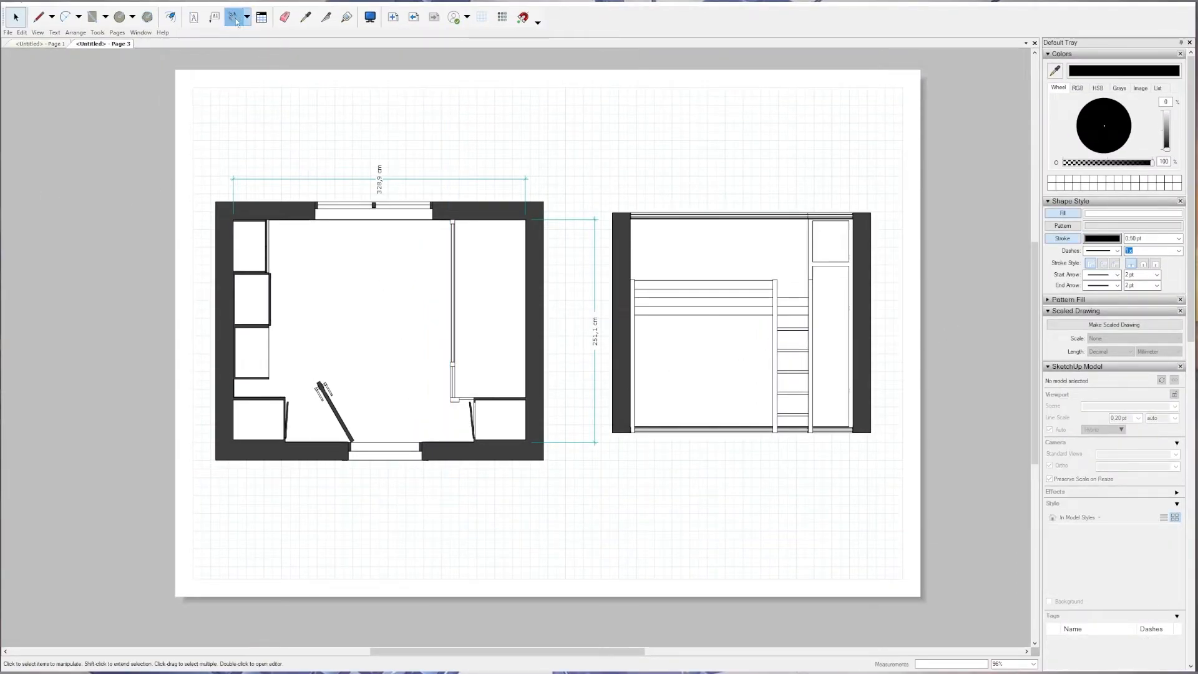
pyautogui.click(631, 278)
pyautogui.click(777, 280)
pyautogui.click(780, 149)
pyautogui.click(810, 215)
pyautogui.click(809, 432)
pyautogui.click(896, 420)
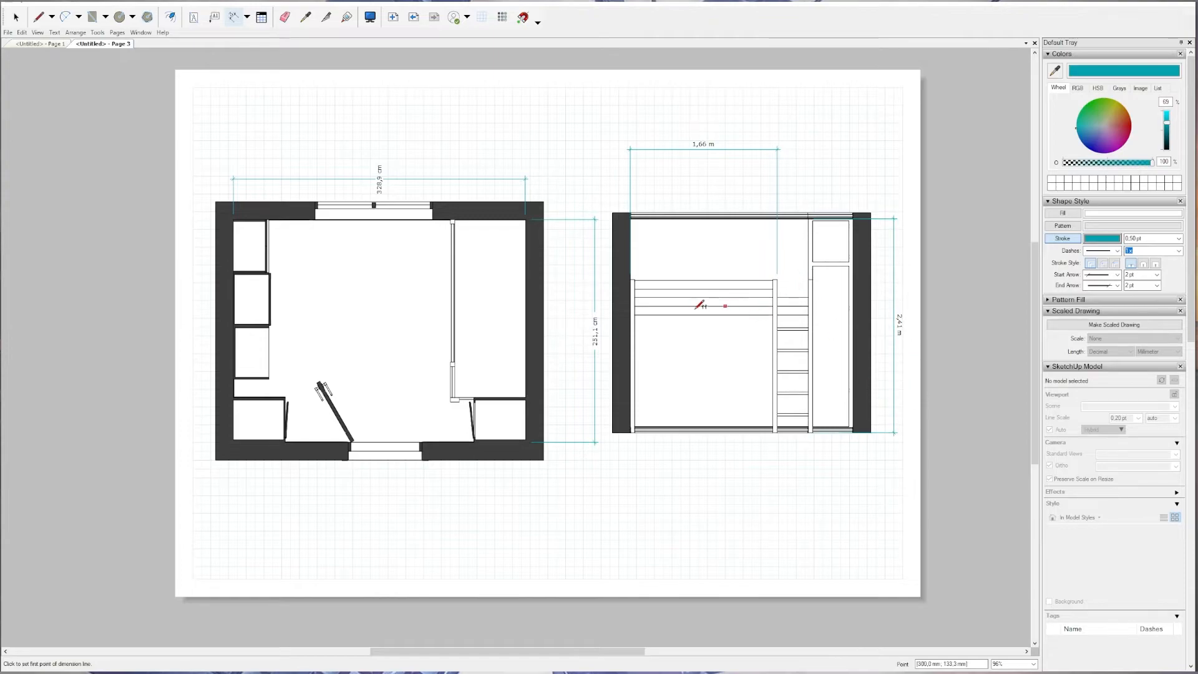
# Dimension the loft bed's height from floor to post top, placed beyond the elevation's left wall.
pyautogui.click(635, 279)
pyautogui.click(634, 431)
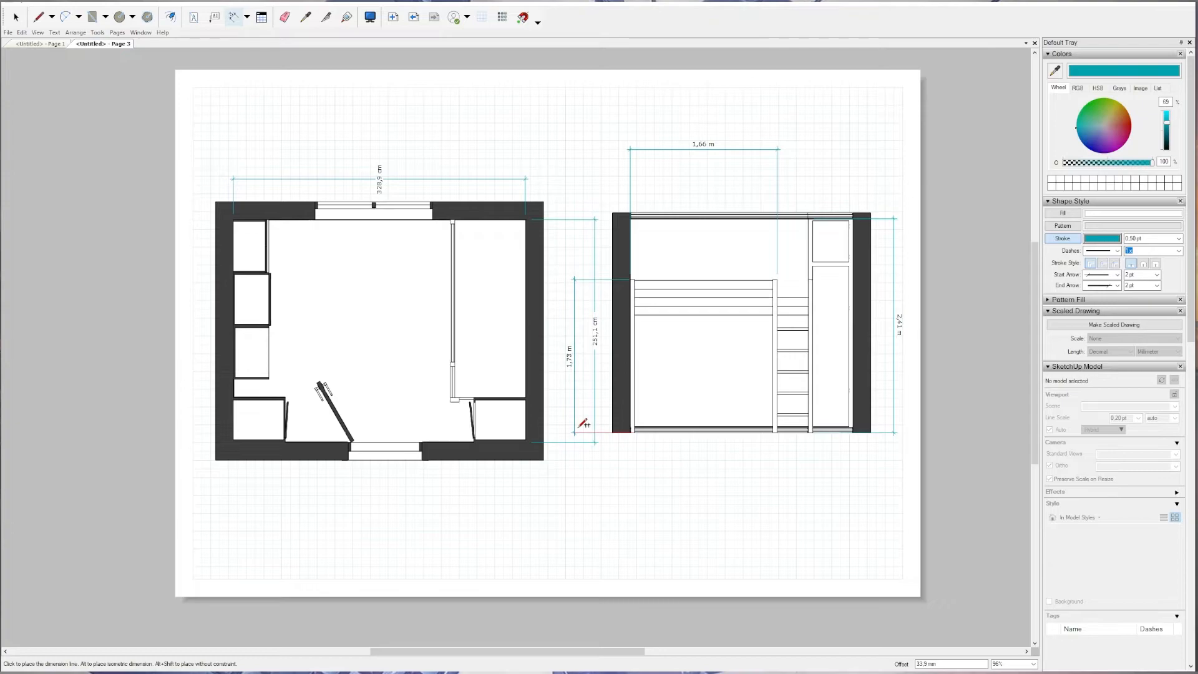
pyautogui.click(598, 423)
# Move the plan's room depth dimension closer to the plan's right wall, away from the elevation's bed height dimension.
pyautogui.press('space')
pyautogui.click(595, 331)
pyautogui.moveTo(597, 332); pyautogui.dragTo(578, 332)
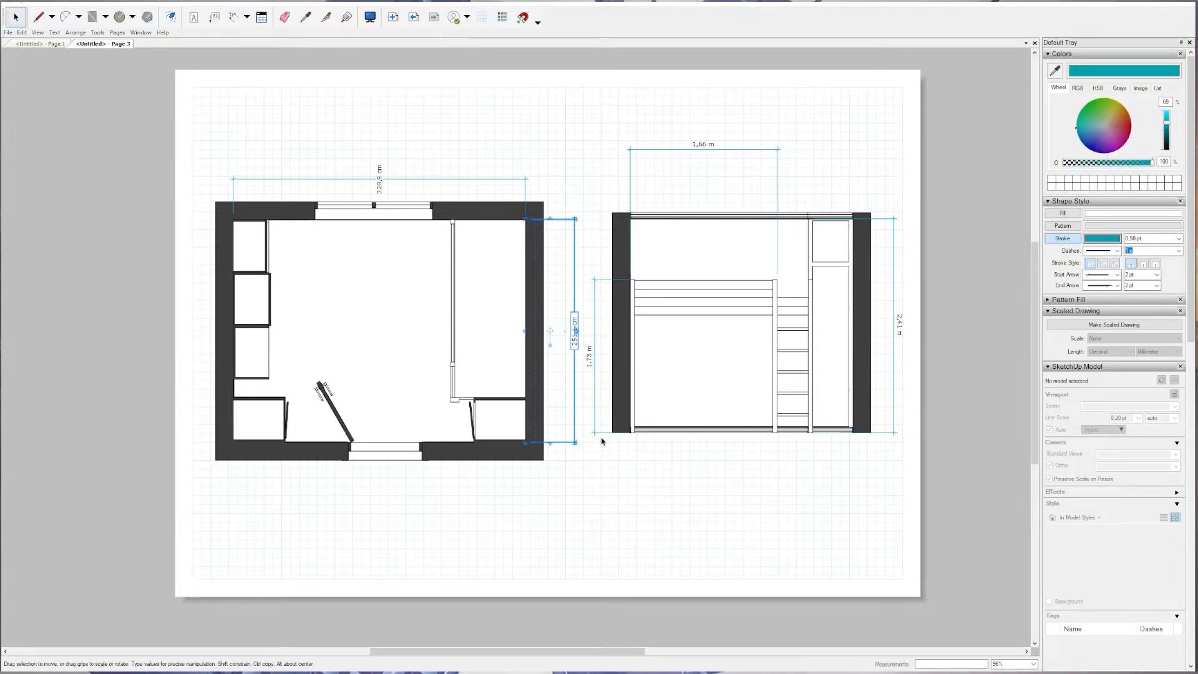
pyautogui.click(593, 460)
# Page back to the perspective page and return to the page with the plan and elevation.
pyautogui.scroll(-2, 535, 362)
pyautogui.scroll(1, 546, 347)
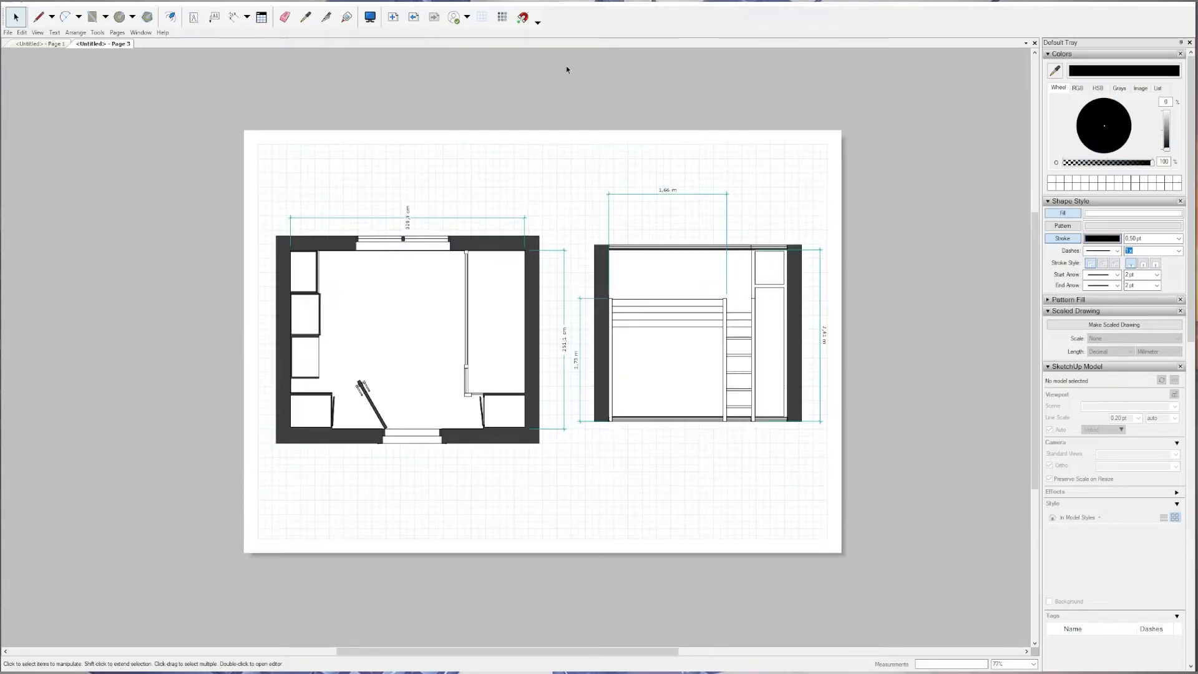
pyautogui.click(417, 19)
pyautogui.click(417, 19)
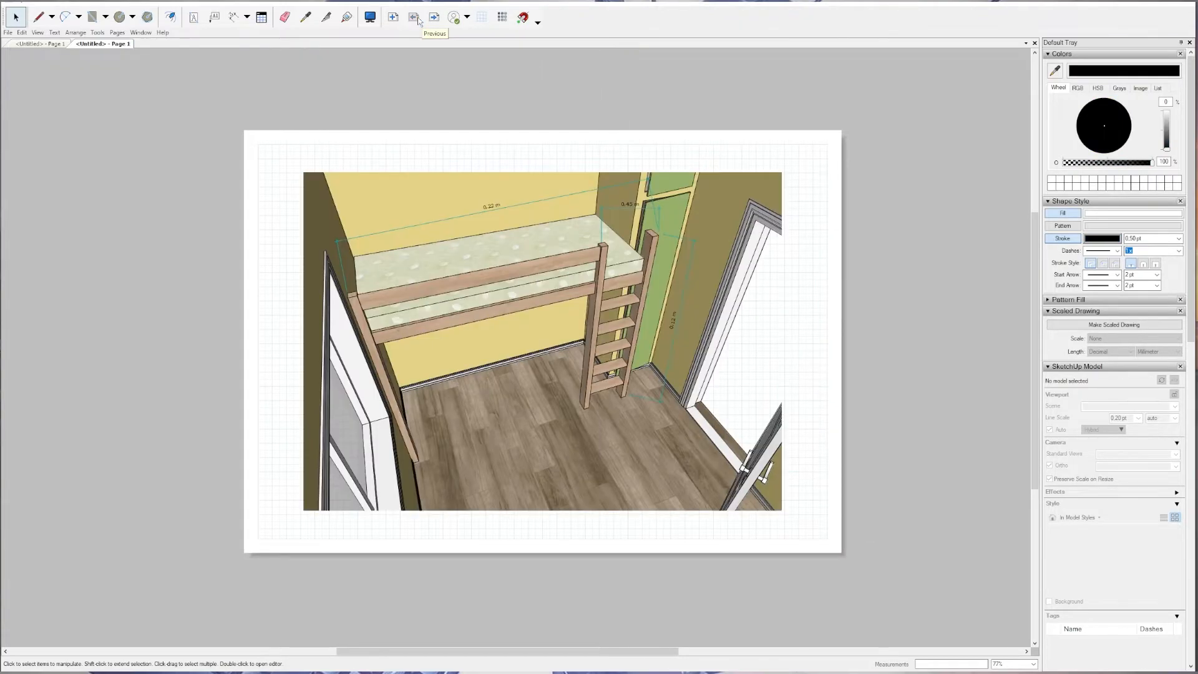
pyautogui.click(434, 19)
pyautogui.click(434, 19)
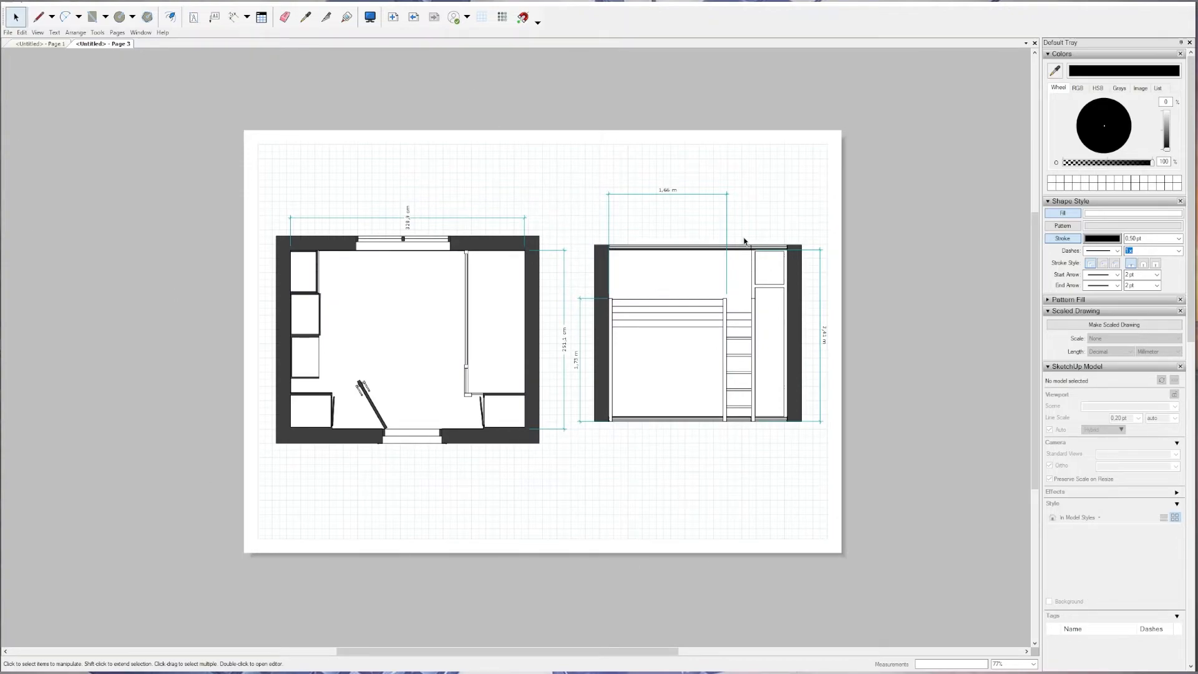
# Open the elevation viewport's referenced model in SketchUp.
pyautogui.scroll(1, 758, 237)
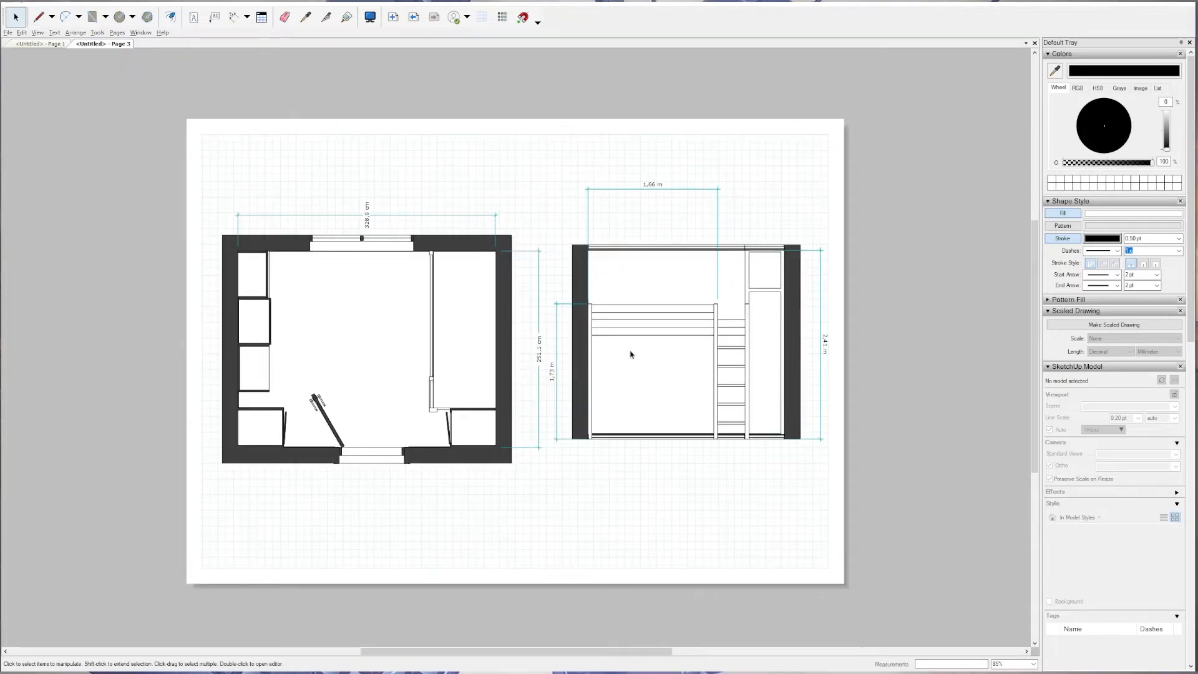
pyautogui.scroll(9, 637, 356)
pyautogui.press('alt')
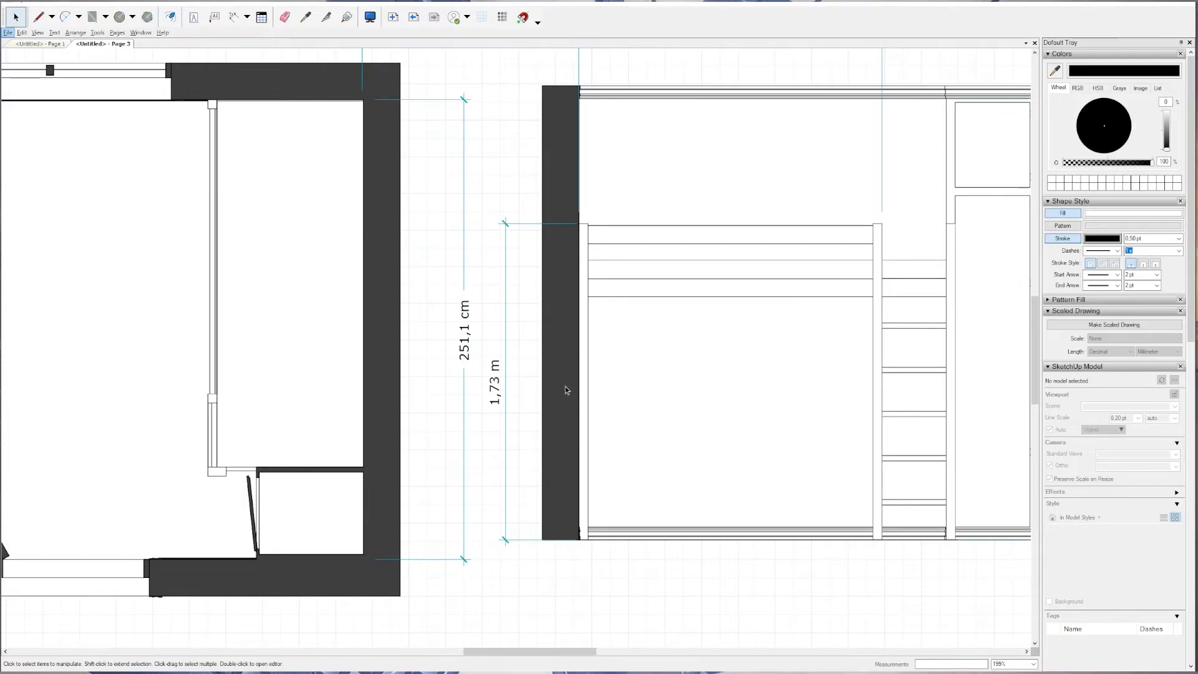
pyautogui.click(647, 259)
pyautogui.rightClick(647, 230)
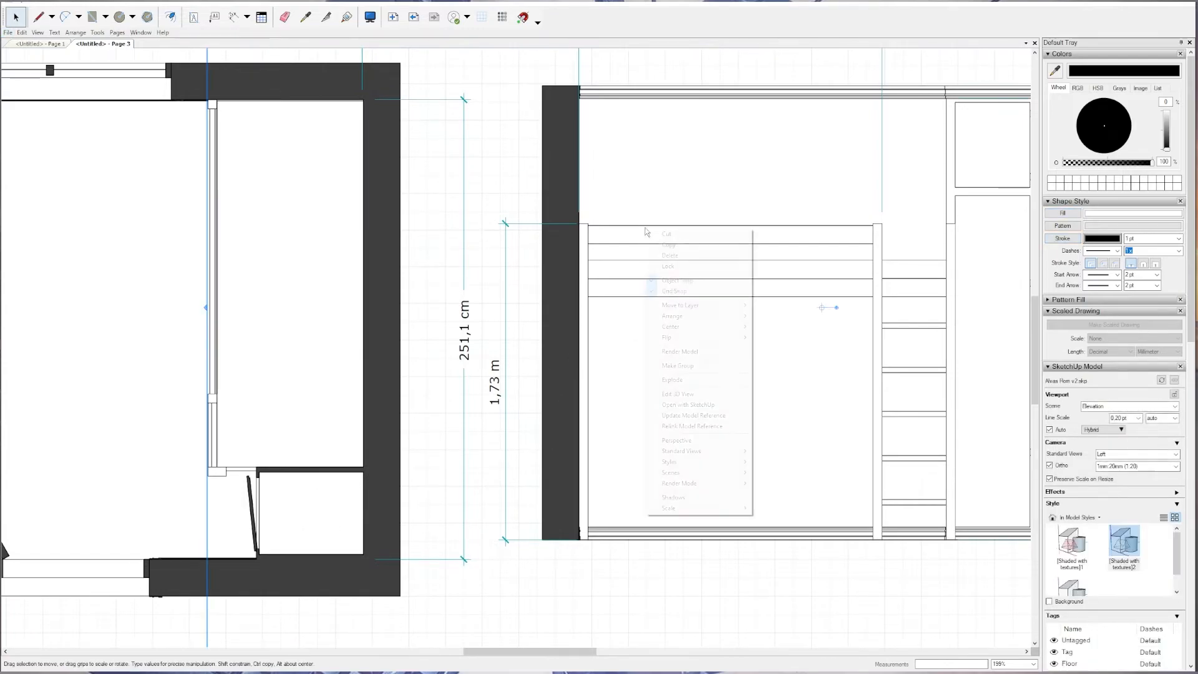
pyautogui.click(689, 405)
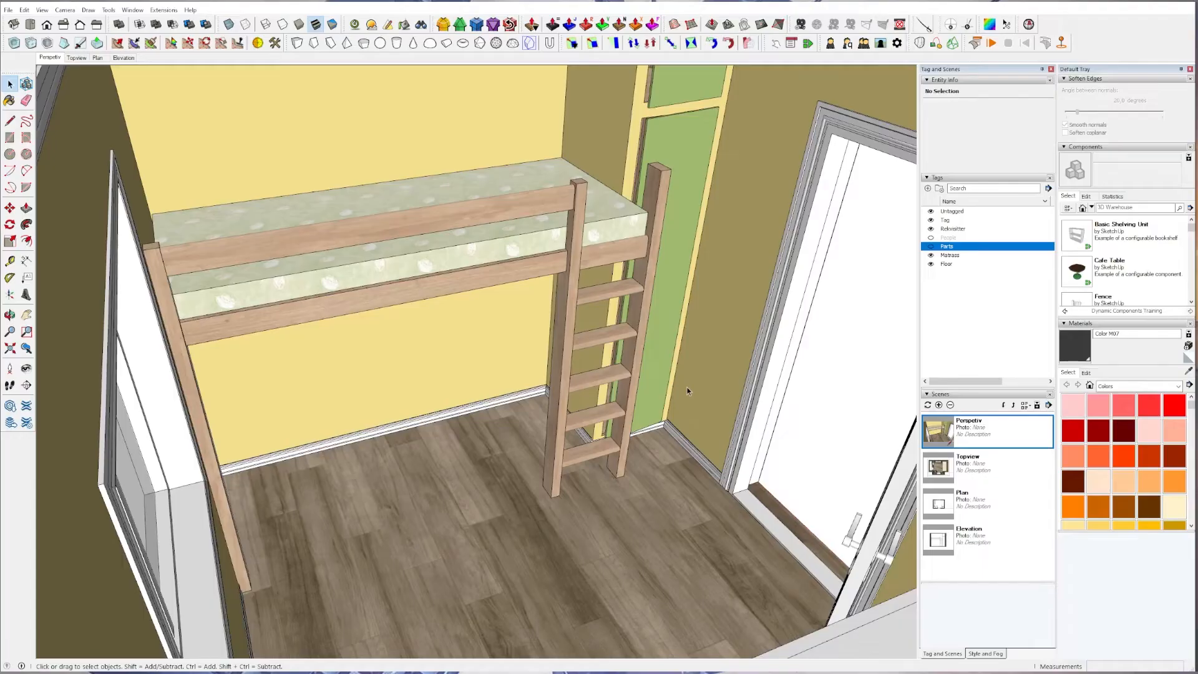
# Open the loft bed's window-side post for editing and lengthen it by pulling up its top face.
pyautogui.moveTo(554, 283)
pyautogui.mouseDown(button='middle')
pyautogui.moveTo(618, 297)
pyautogui.moveTo(302, 277)
pyautogui.mouseUp(button='middle')
pyautogui.moveTo(775, 288); pyautogui.dragTo(458, 303, button='middle')
pyautogui.doubleClick(218, 244)
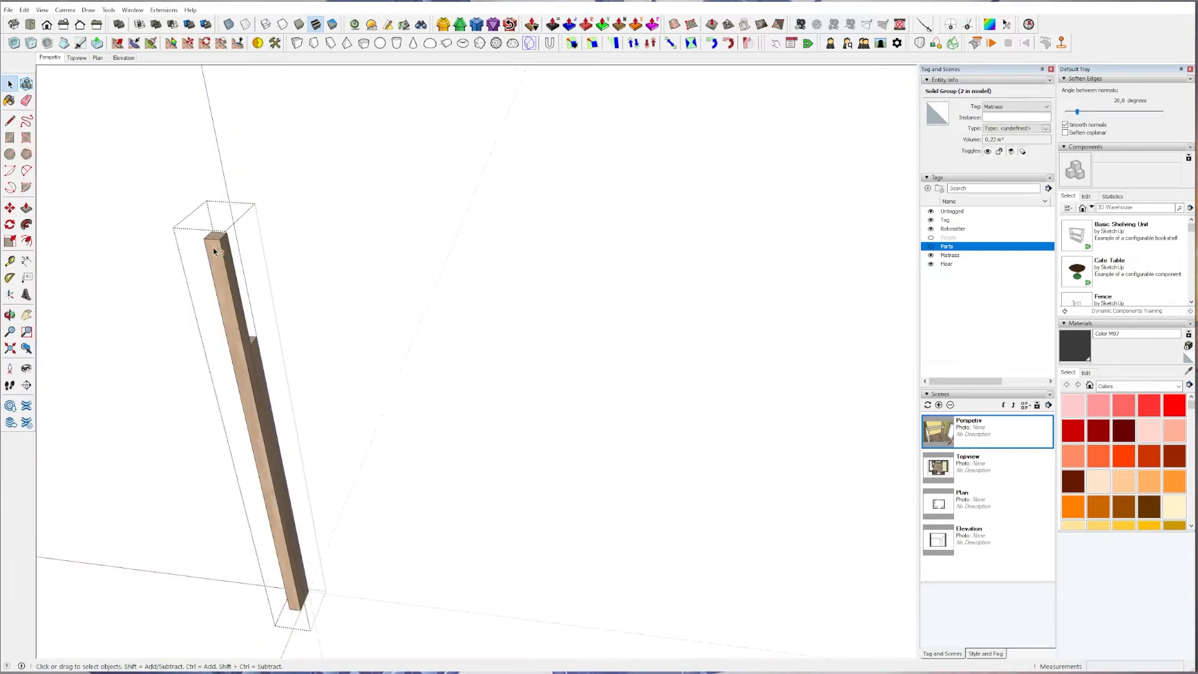
pyautogui.press('p')
pyautogui.click(216, 235)
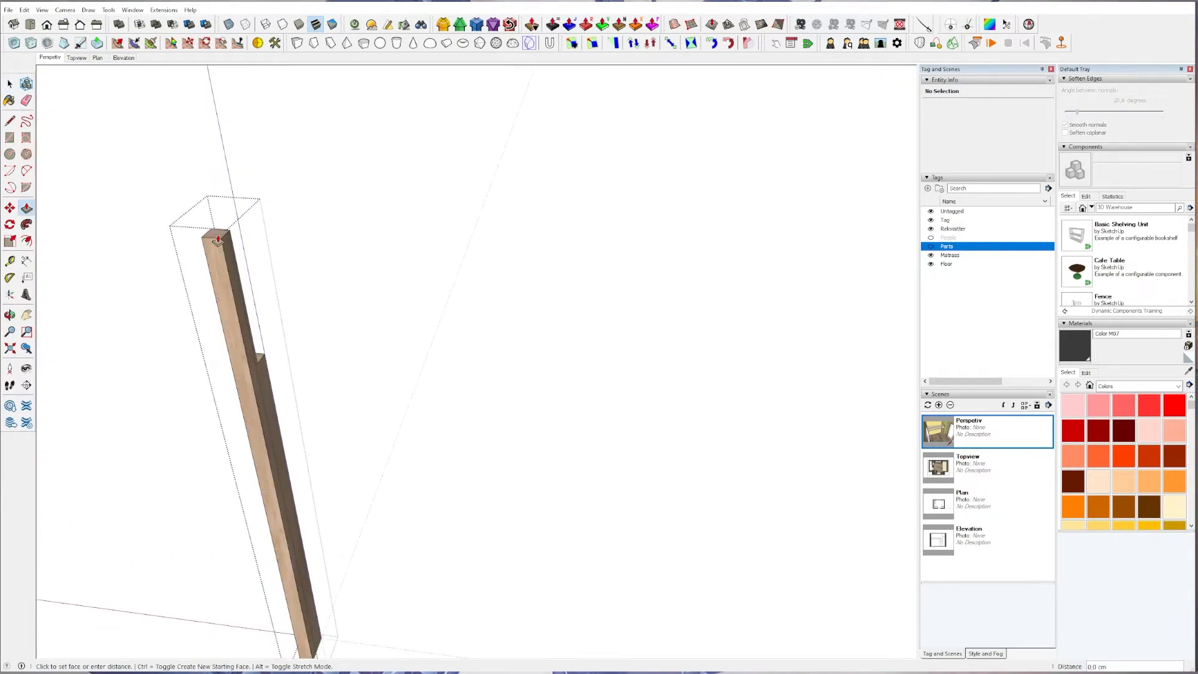
pyautogui.press('Return')
pyautogui.press('space')
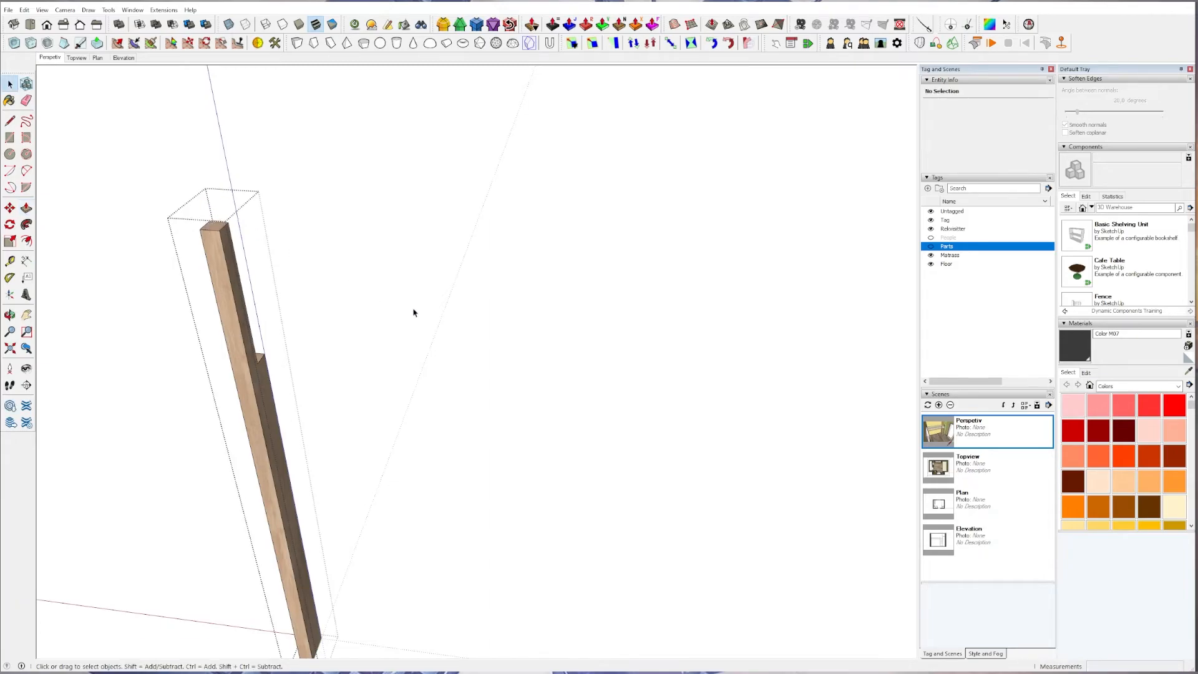
# Open the ladder post joined to the bed's guard rail for editing and pull its top face up by 2 cm.
pyautogui.click(414, 313)
pyautogui.keyDown('shift'); pyautogui.moveTo(781, 414); pyautogui.dragTo(375, 443, button='middle'); pyautogui.keyUp('shift')
pyautogui.doubleClick(452, 303)
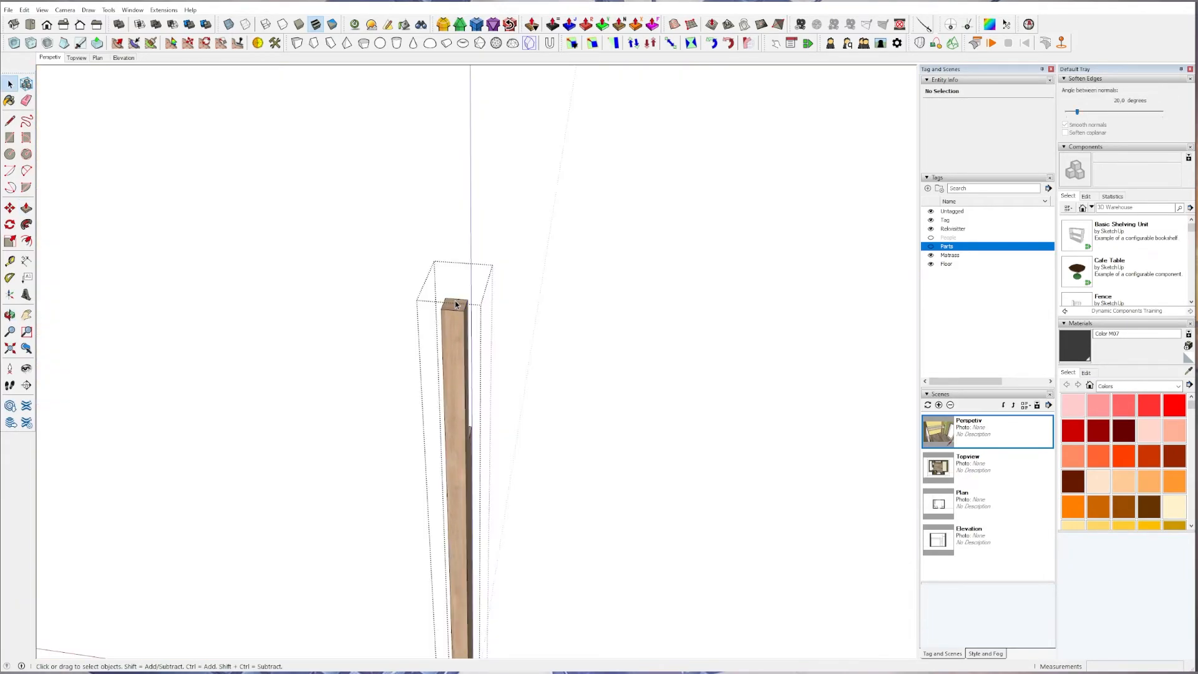
pyautogui.click(457, 307)
pyautogui.press('p')
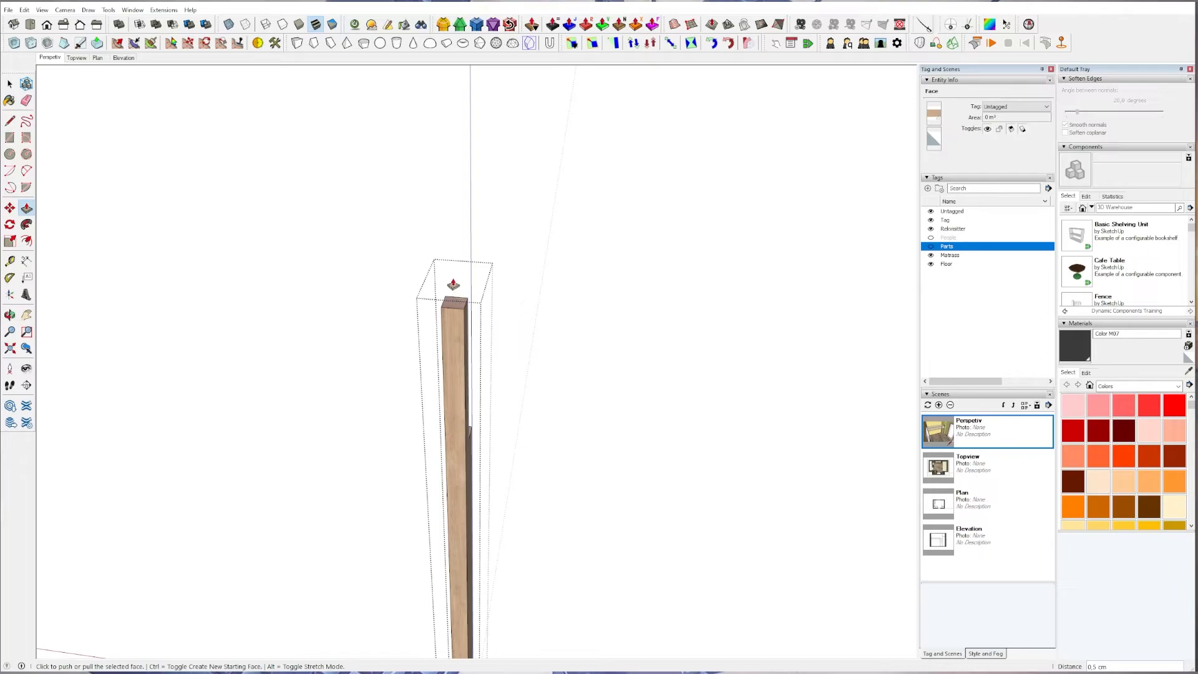
pyautogui.click(454, 340)
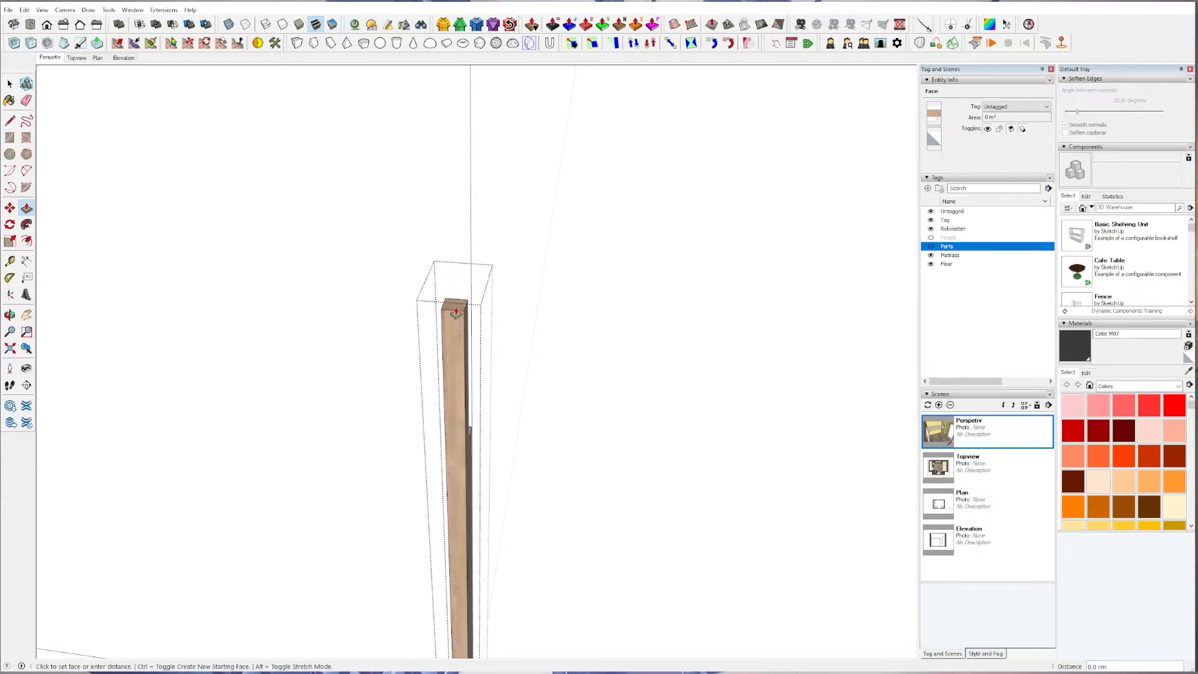
pyautogui.write('2')
pyautogui.press('Return')
pyautogui.press('space')
pyautogui.click(674, 337)
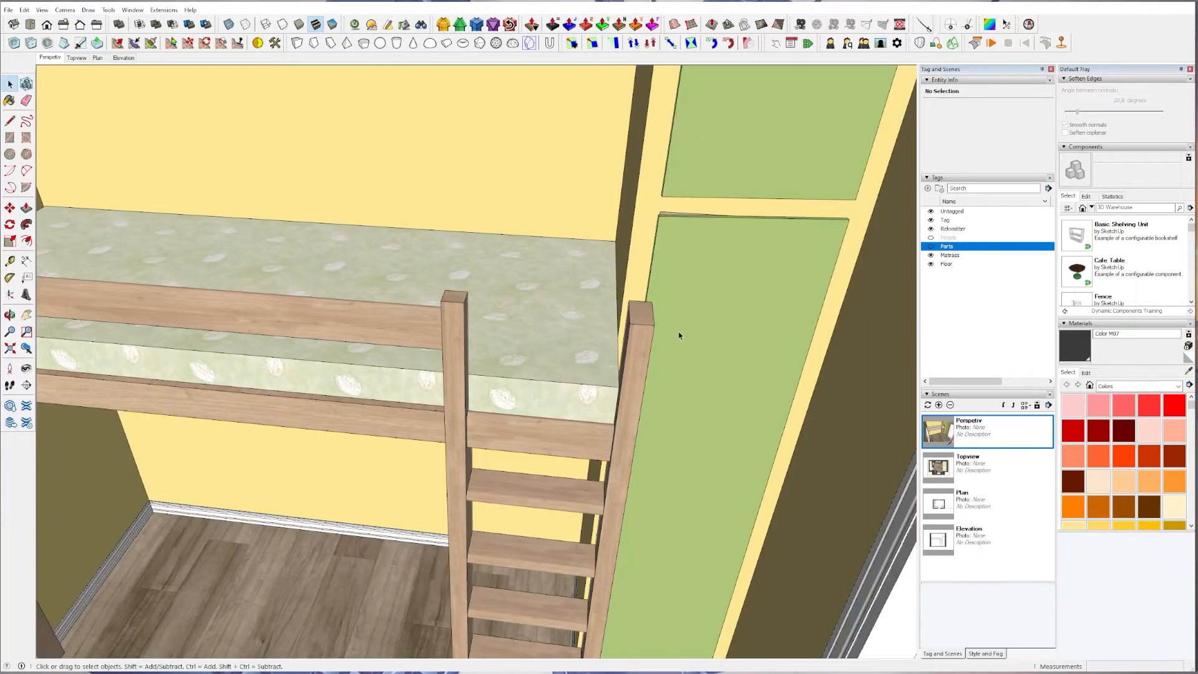
# Extend the ladder's other post, beside the green cabinet, by repeating the same Push/Pull distance on its top face.
pyautogui.doubleClick(647, 316)
pyautogui.press('p')
pyautogui.doubleClick(646, 317)
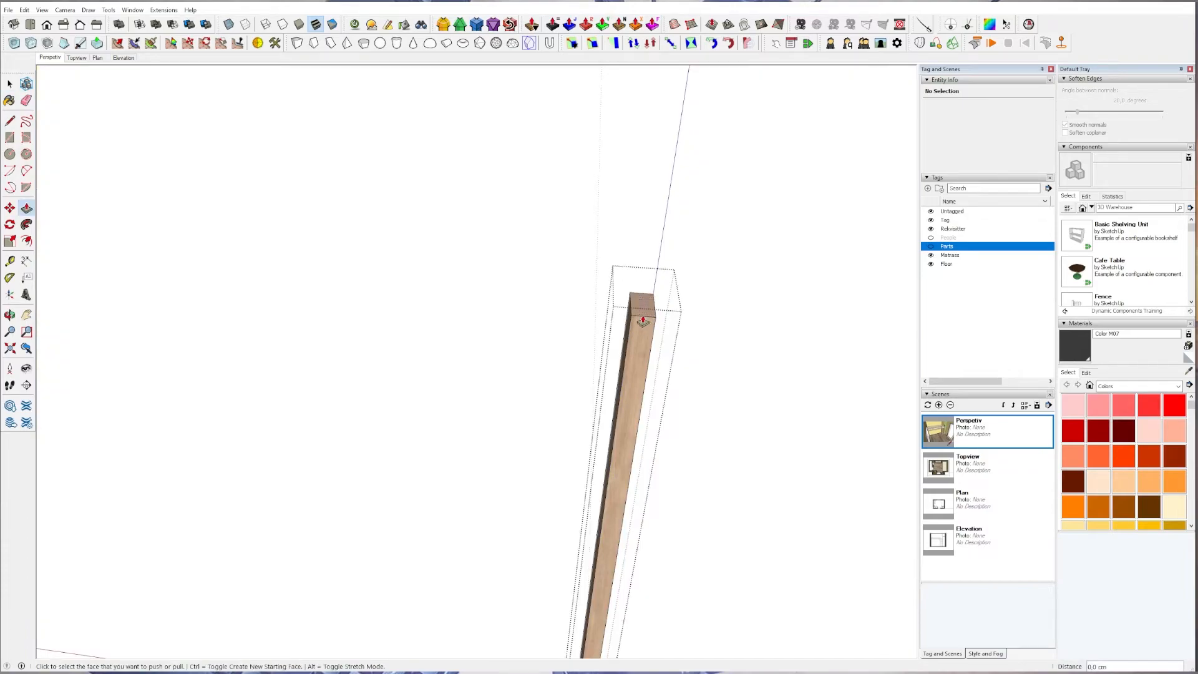
pyautogui.press('space')
pyautogui.click(555, 314)
pyautogui.scroll(-3, 555, 318)
pyautogui.moveTo(555, 316); pyautogui.dragTo(456, 400, button='middle')
pyautogui.moveTo(315, 555); pyautogui.dragTo(272, 544, button='middle')
# Switch to LayOut, update the elevation viewport's model reference and check the bed height dimension on the page.
pyautogui.scroll(4, 267, 350)
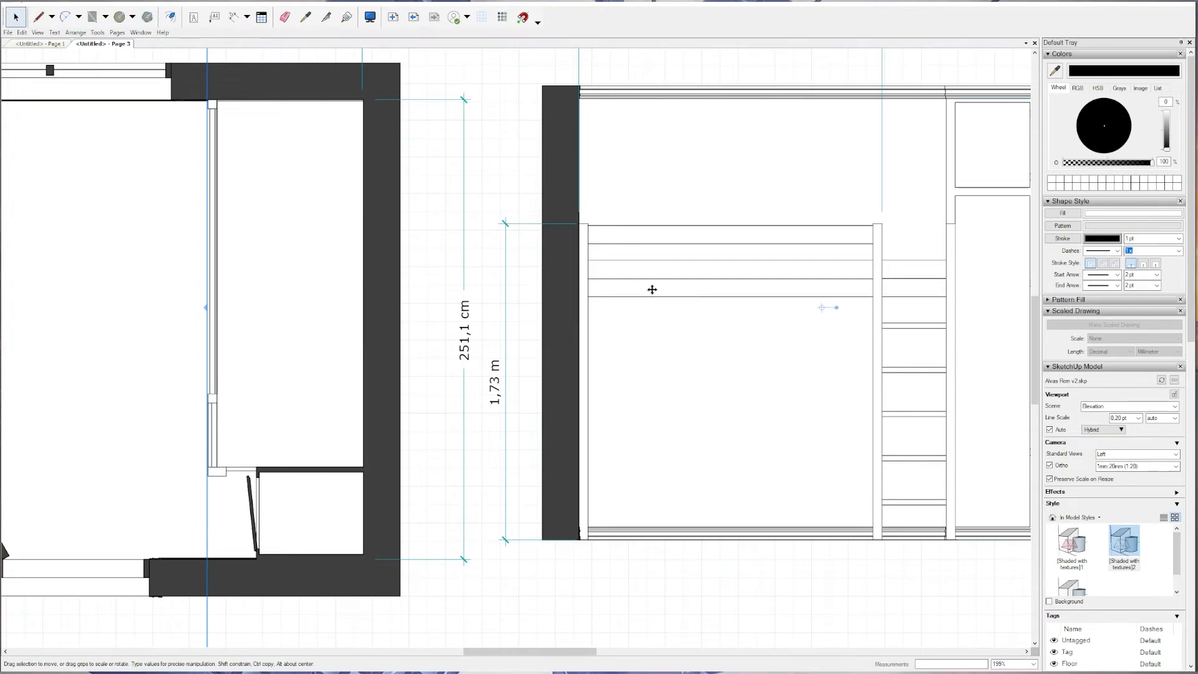
pyautogui.rightClick(653, 290)
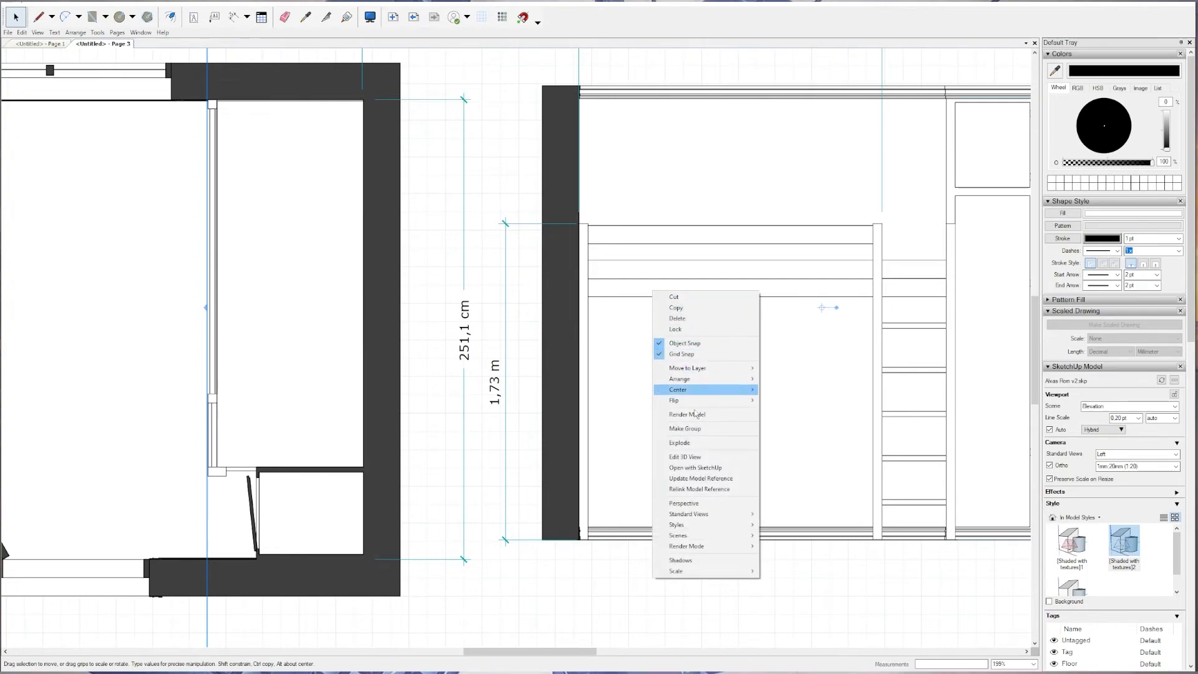
pyautogui.click(717, 479)
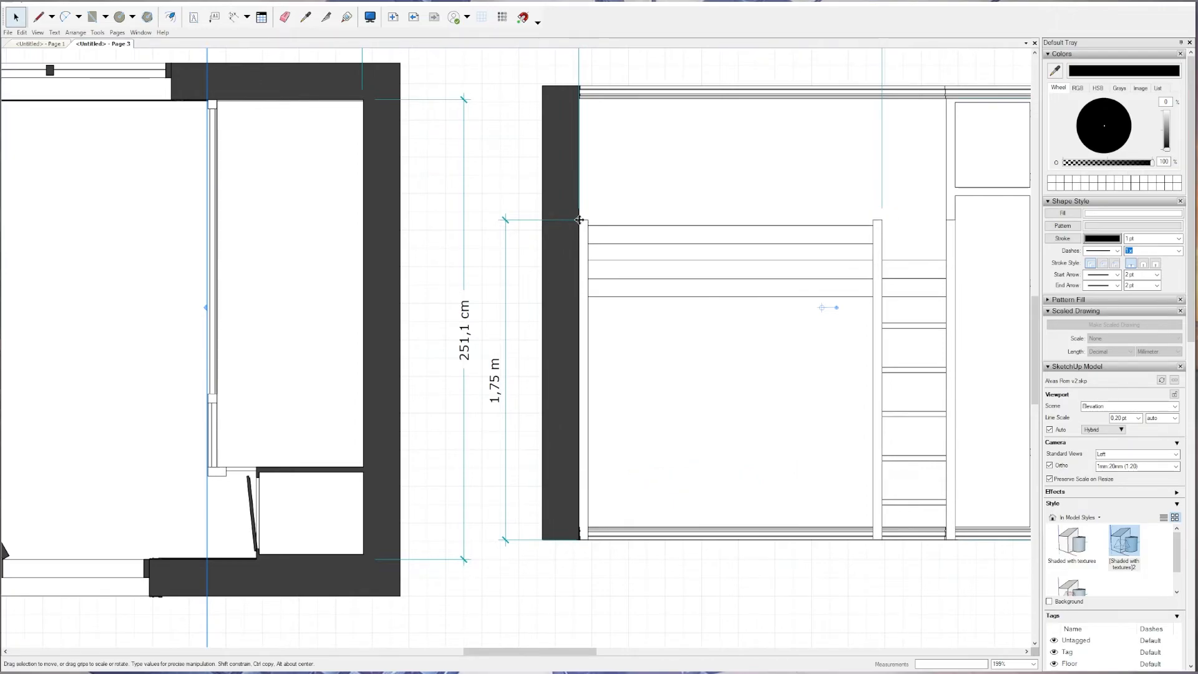
pyautogui.scroll(-3, 567, 253)
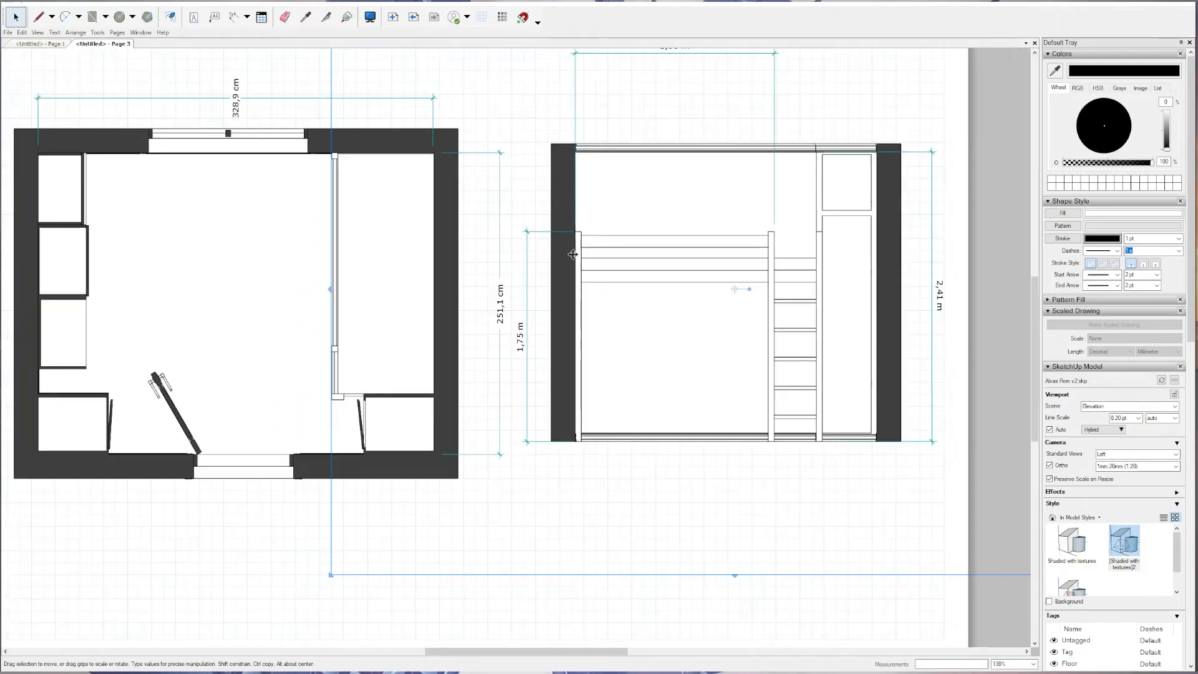
pyautogui.scroll(4, 663, 275)
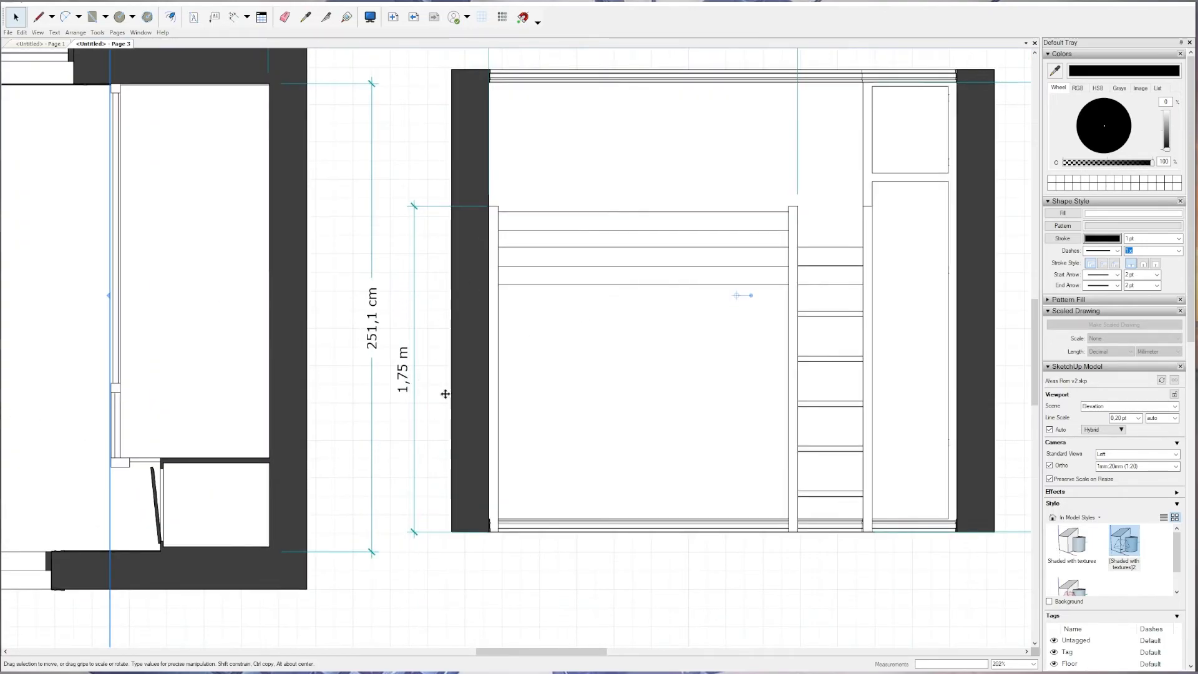
pyautogui.scroll(-6, 602, 347)
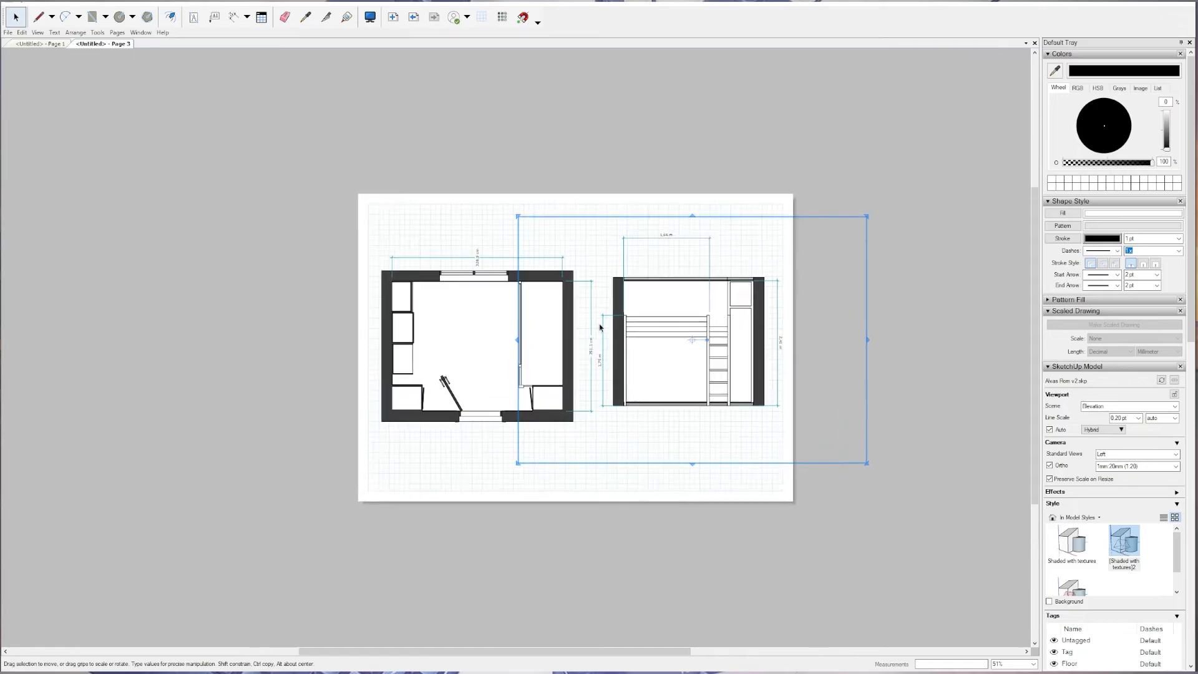
pyautogui.scroll(2, 600, 327)
pyautogui.moveTo(570, 310); pyautogui.dragTo(525, 289, button='middle')
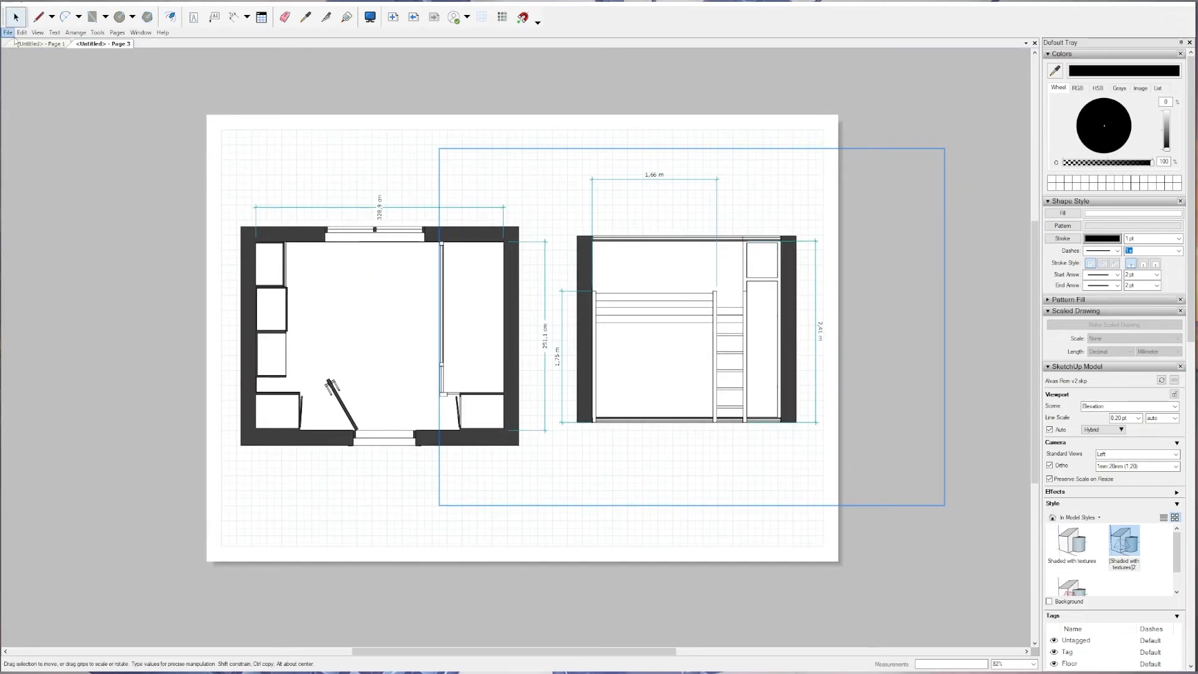
# Export all pages as a PDF named test in the Downloads folder with high output resolution.
pyautogui.click(8, 32)
pyautogui.moveTo(22, 32)
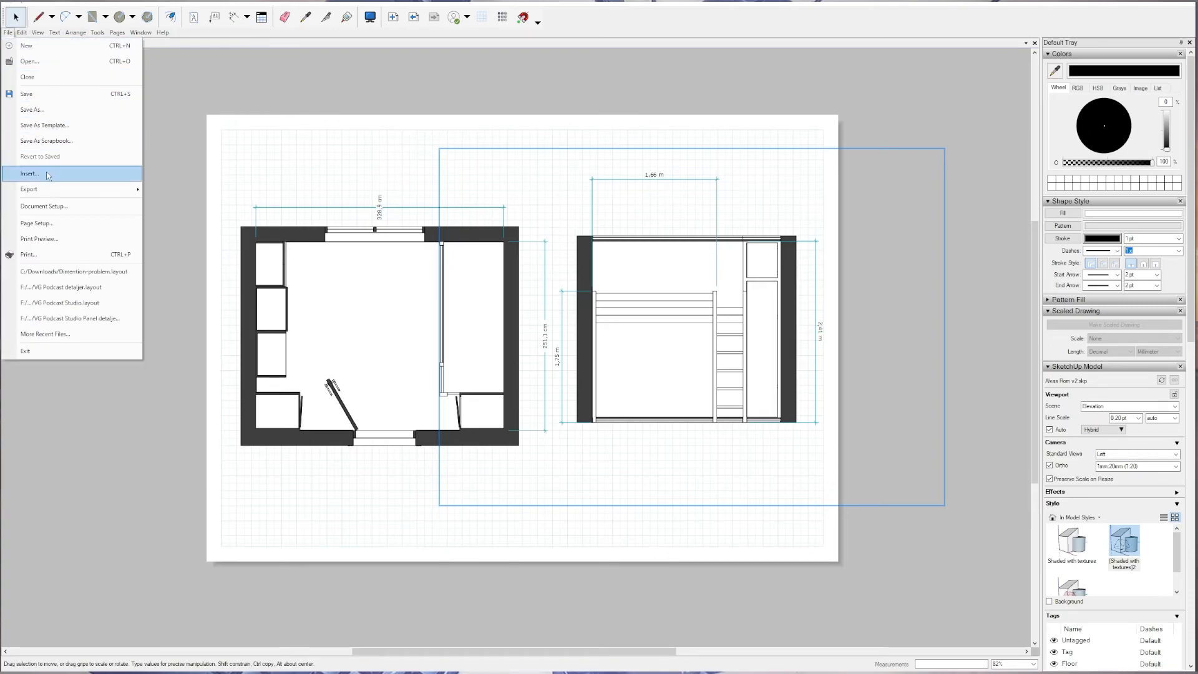
pyautogui.moveTo(44, 197)
pyautogui.click(164, 197)
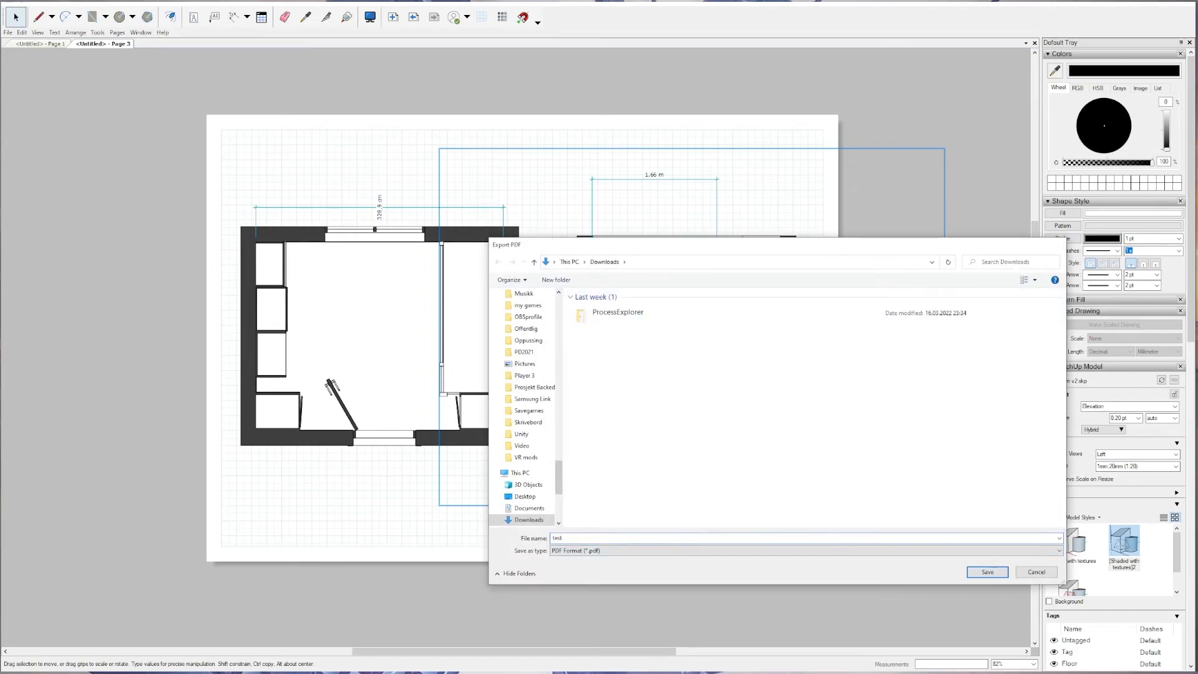
pyautogui.press('Return')
pyautogui.click(593, 319)
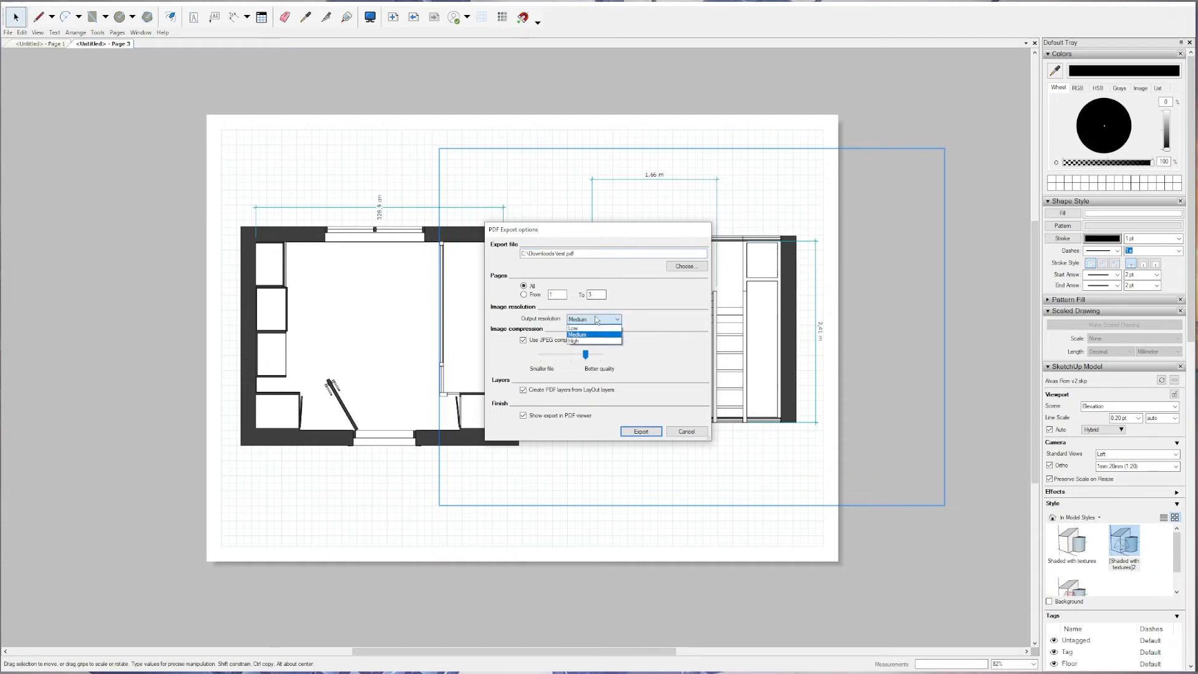
pyautogui.click(589, 344)
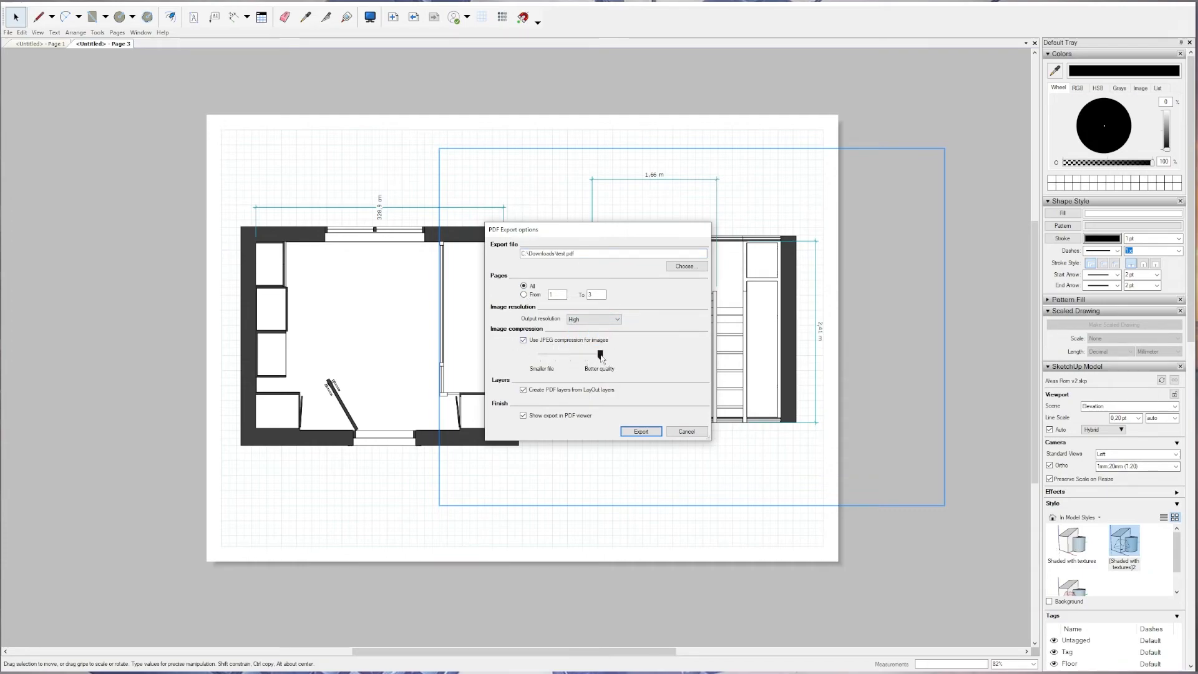
pyautogui.click(638, 431)
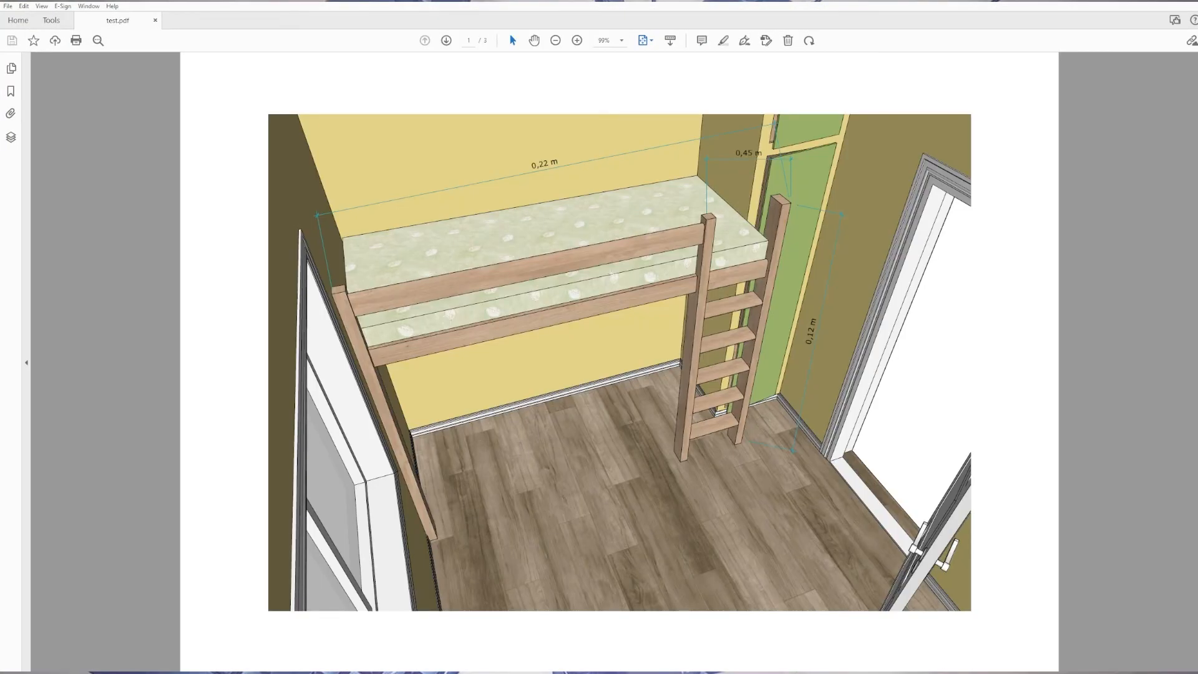
# Page through the exported test.pdf from the perspective page to the page with the plan and elevation.
pyautogui.press('alt')
pyautogui.click(617, 259)
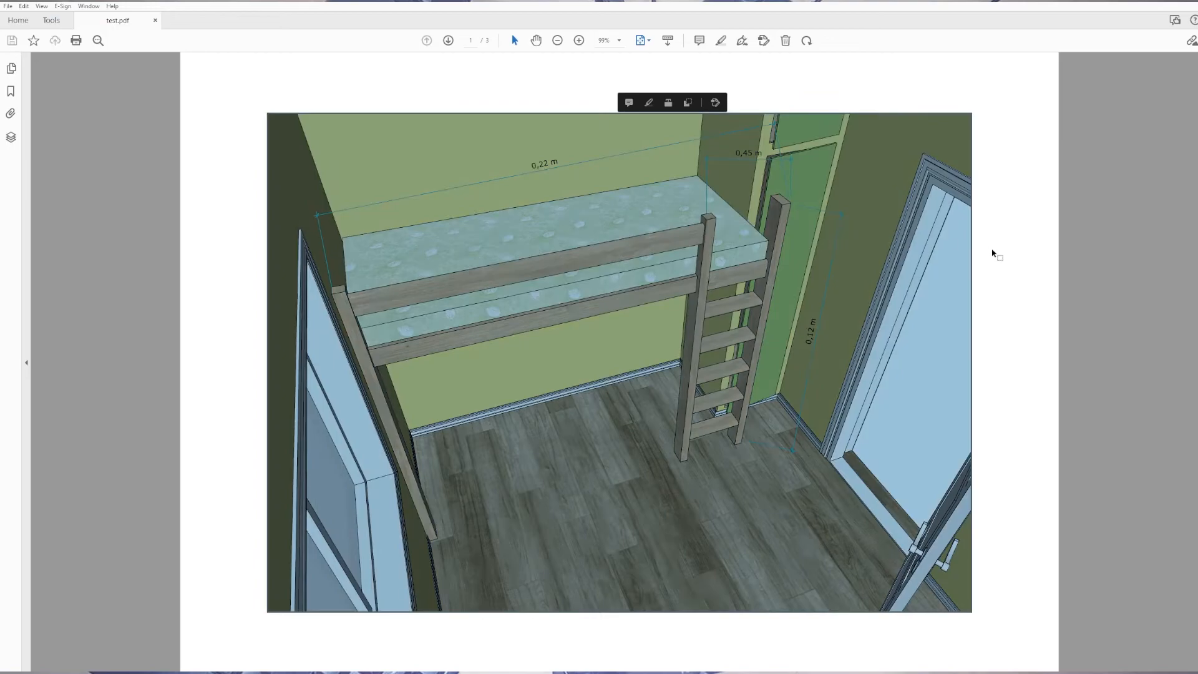
pyautogui.click(993, 252)
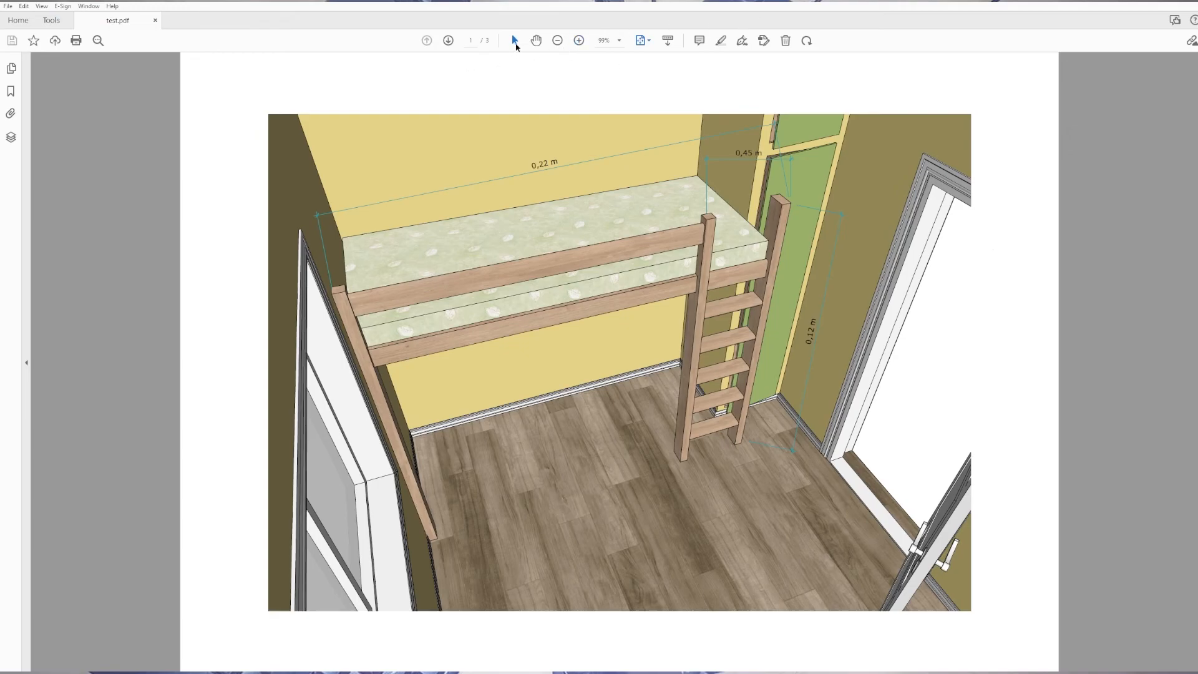
pyautogui.click(449, 39)
pyautogui.click(449, 40)
pyautogui.rightClick(449, 39)
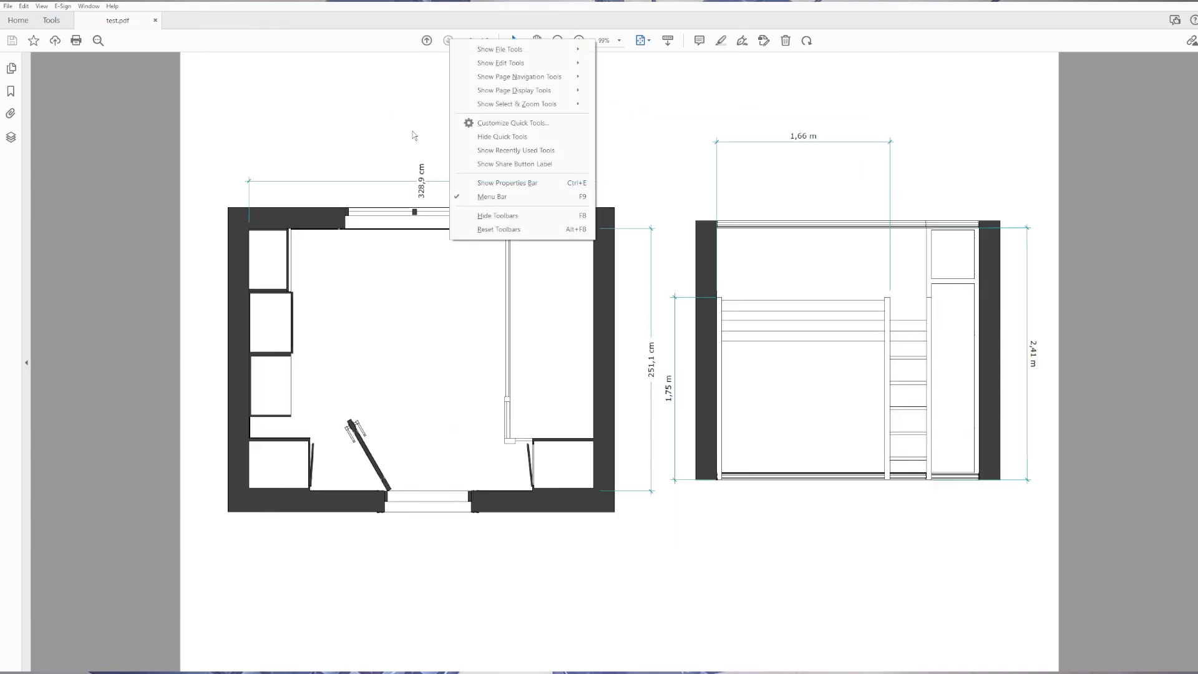
pyautogui.click(413, 135)
pyautogui.click(1070, 179)
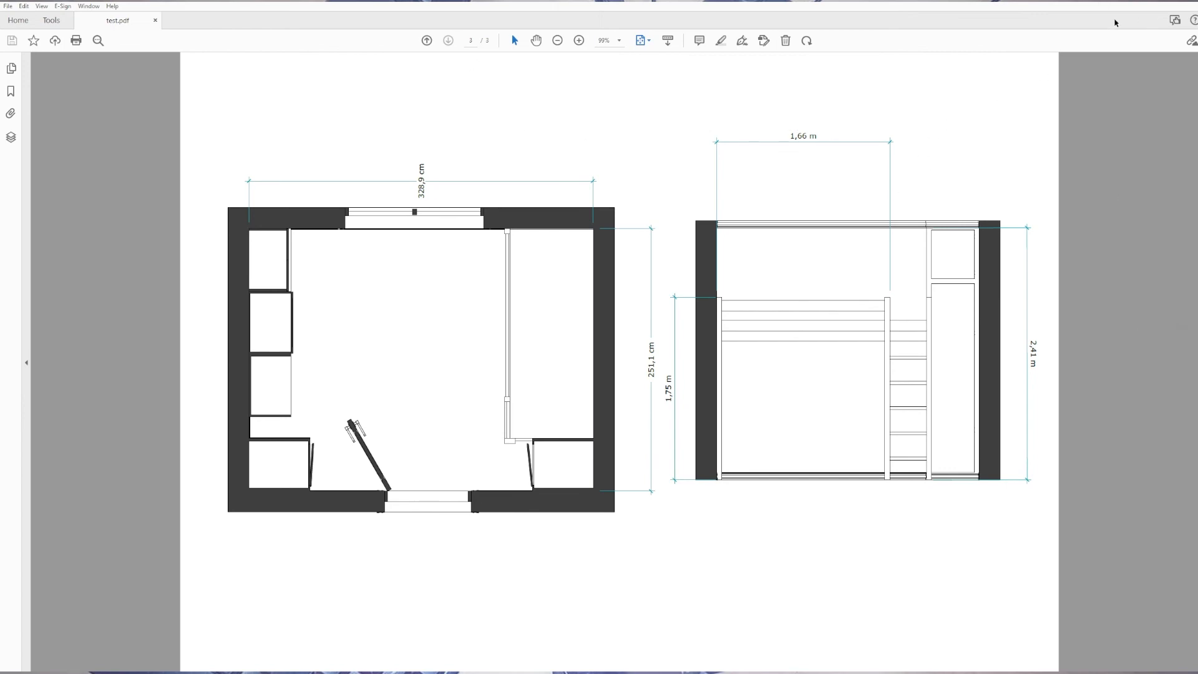
# Close the exported PDF to return to LayOut and deselect the elevation viewport.
pyautogui.click(1196, 1)
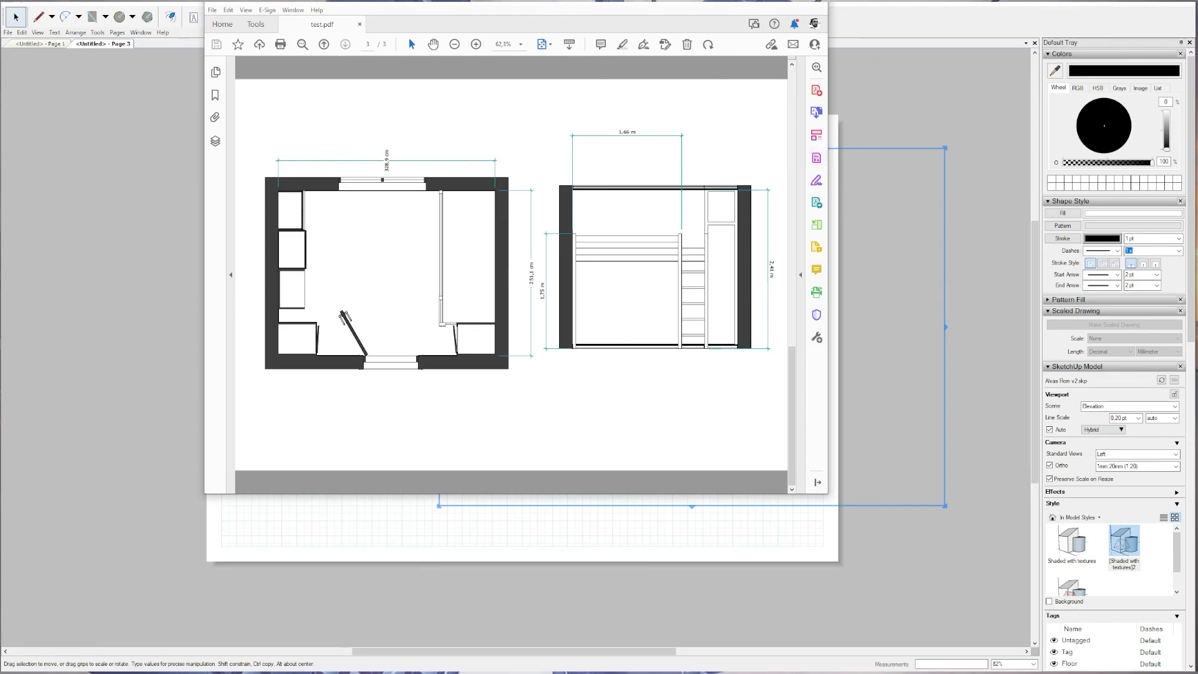
pyautogui.click(774, 2)
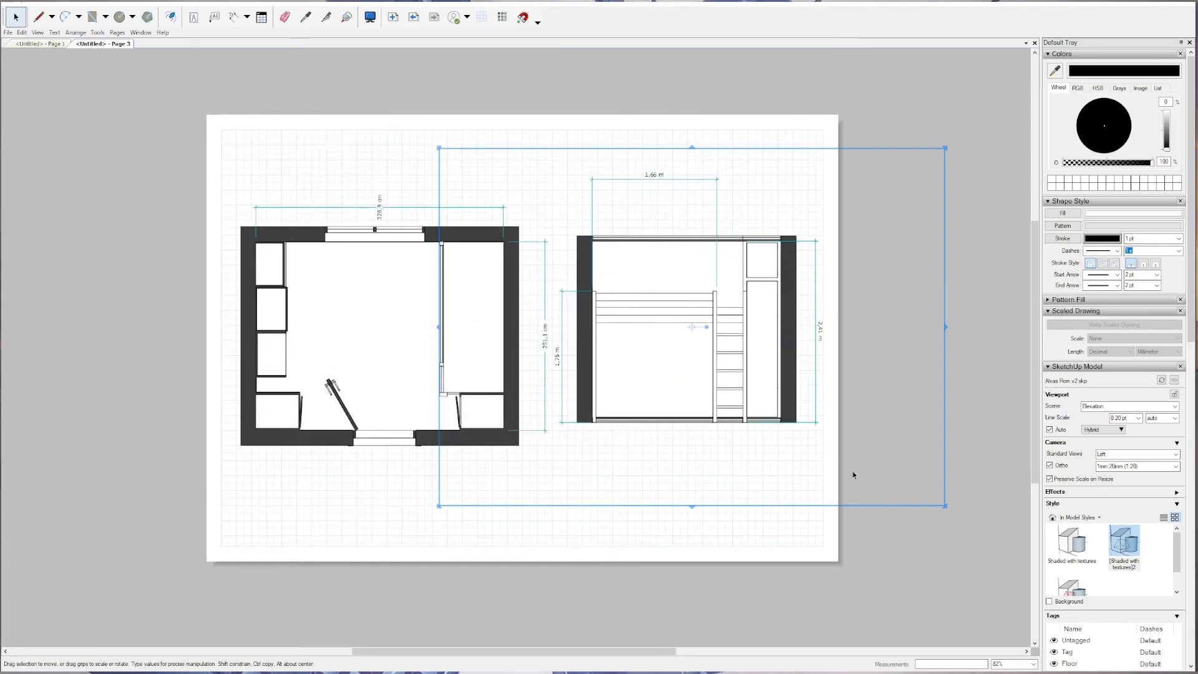
pyautogui.click(961, 344)
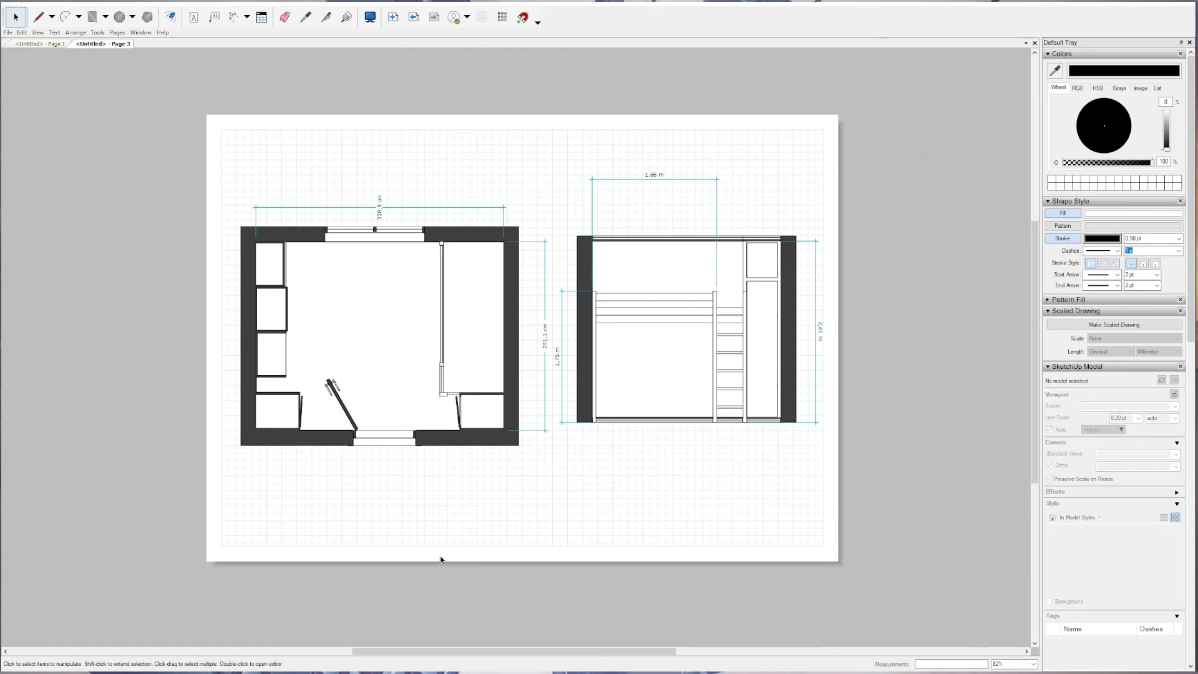